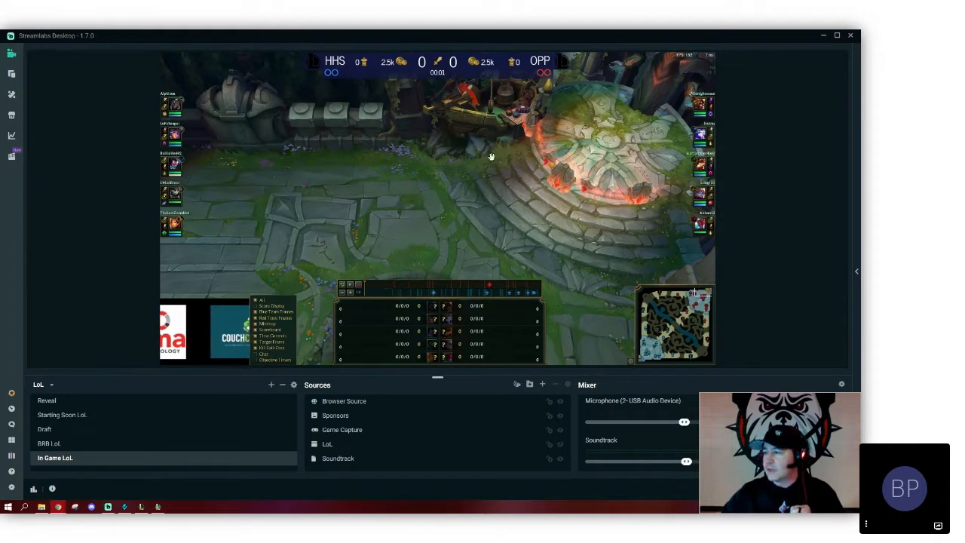
- Switch to League Broadcast, turn off the Ingame component and minimise the window
{"action": "left_click", "coordinate": [125, 507]}
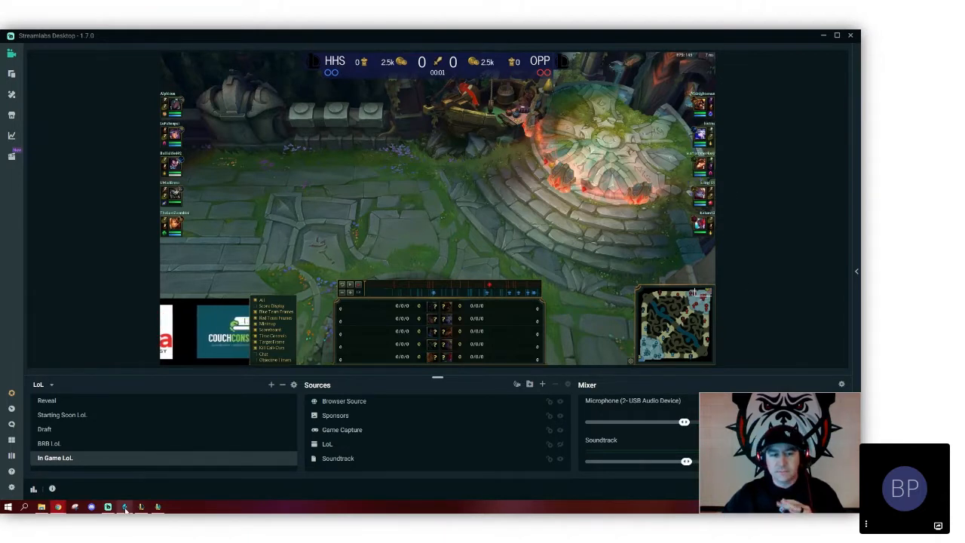
{"action": "left_click", "coordinate": [543, 133]}
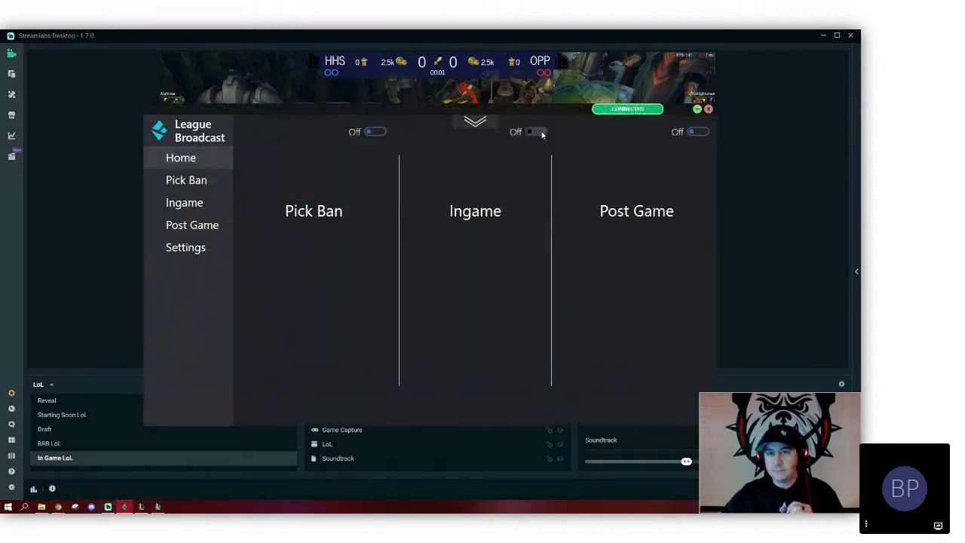
{"action": "left_click", "coordinate": [696, 110]}
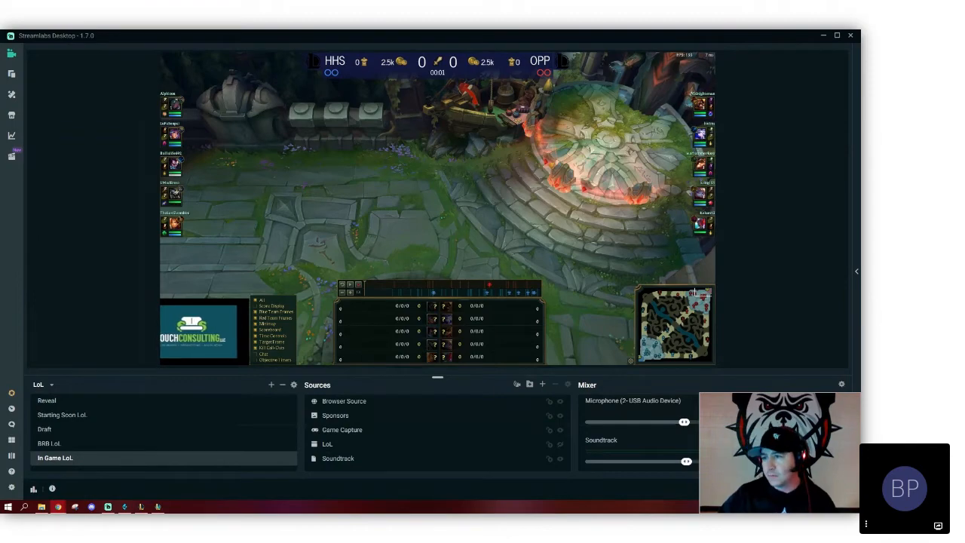
- Bring up the LeagueBroadcast GitHub page and read through the README's features, prerequisites, installation and usage sections
{"action": "left_click_drag", "start_coordinate": [859, 175], "coordinate": [193, 30]}
{"action": "scroll", "coordinate": [402, 256], "scroll_direction": "up", "scroll_amount": 15}
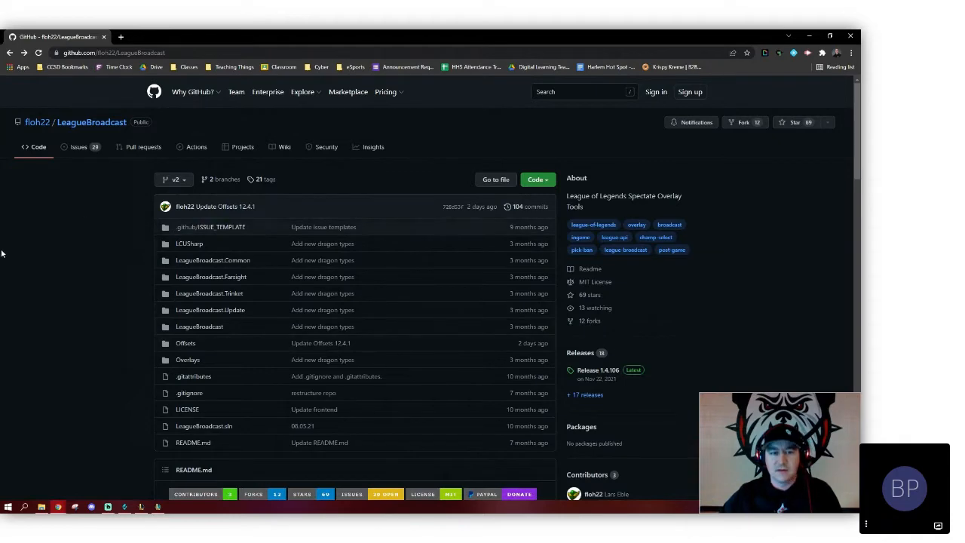
{"action": "scroll", "coordinate": [68, 222], "scroll_direction": "down", "scroll_amount": 3}
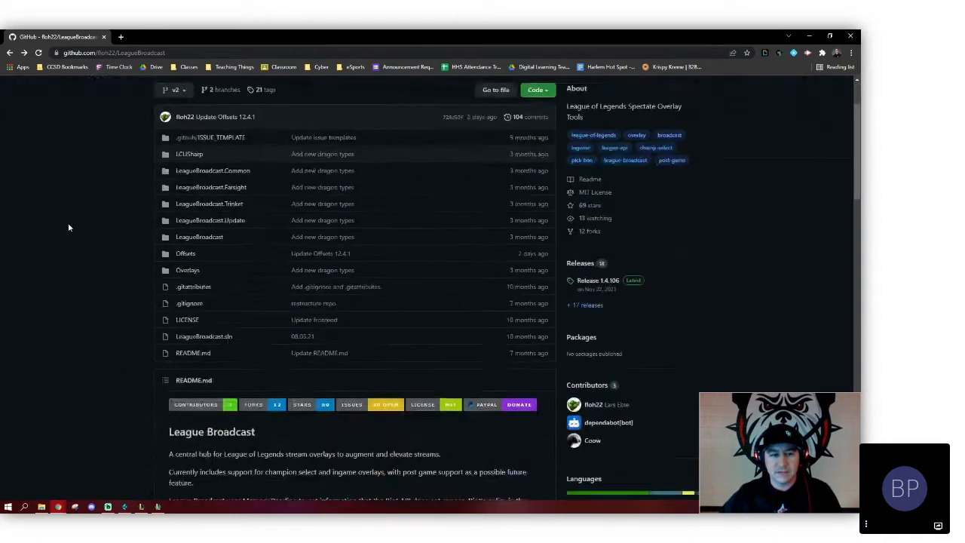
{"action": "scroll", "coordinate": [67, 228], "scroll_direction": "down", "scroll_amount": 2}
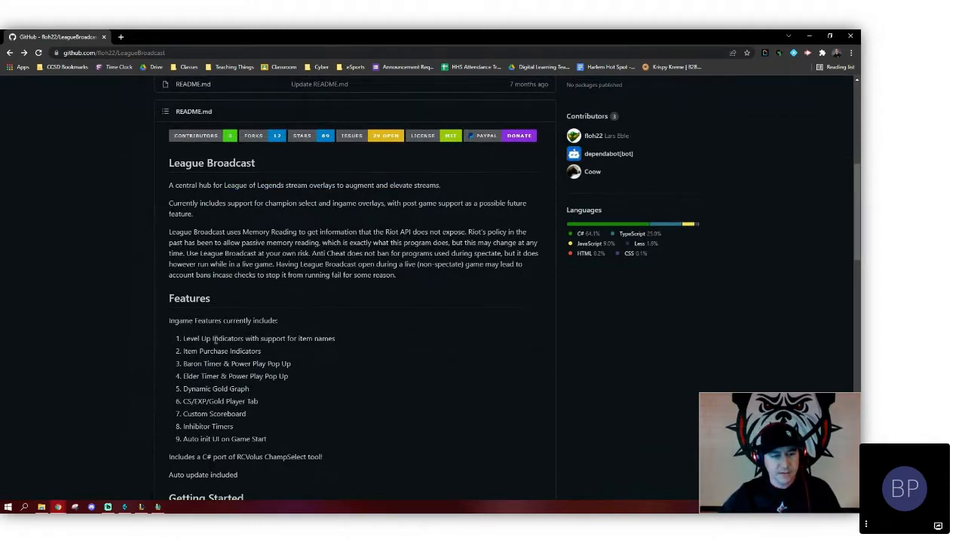
{"action": "scroll", "coordinate": [131, 319], "scroll_direction": "down", "scroll_amount": 1}
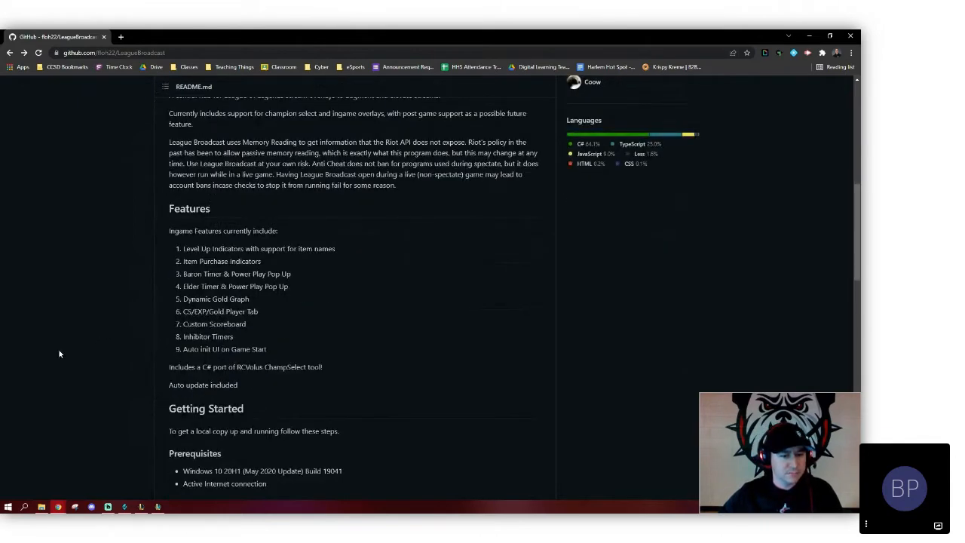
{"action": "scroll", "coordinate": [112, 306], "scroll_direction": "down", "scroll_amount": 3}
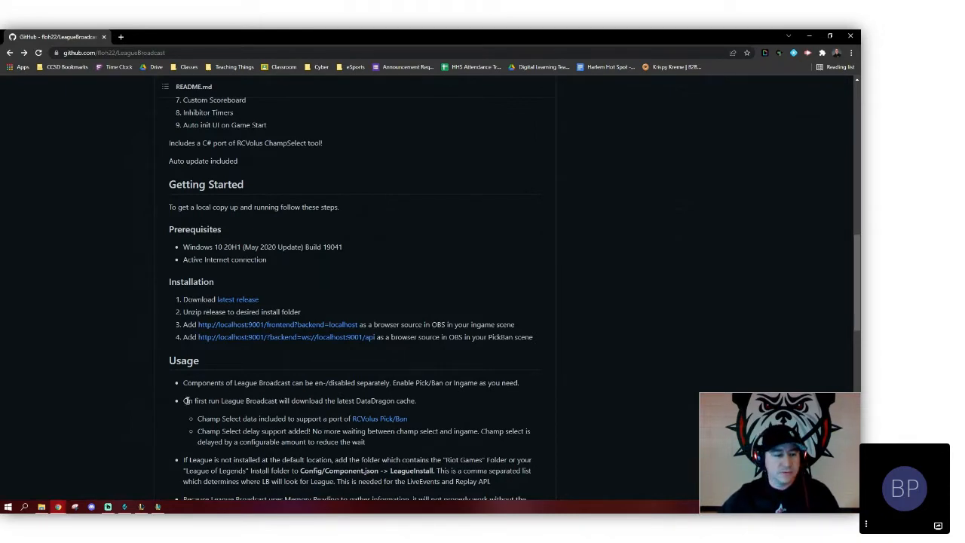
- Switch to File Explorer, view the contents of the League Broadcast folder in Documents > Streaming, and minimise the window
{"action": "left_click", "coordinate": [42, 507]}
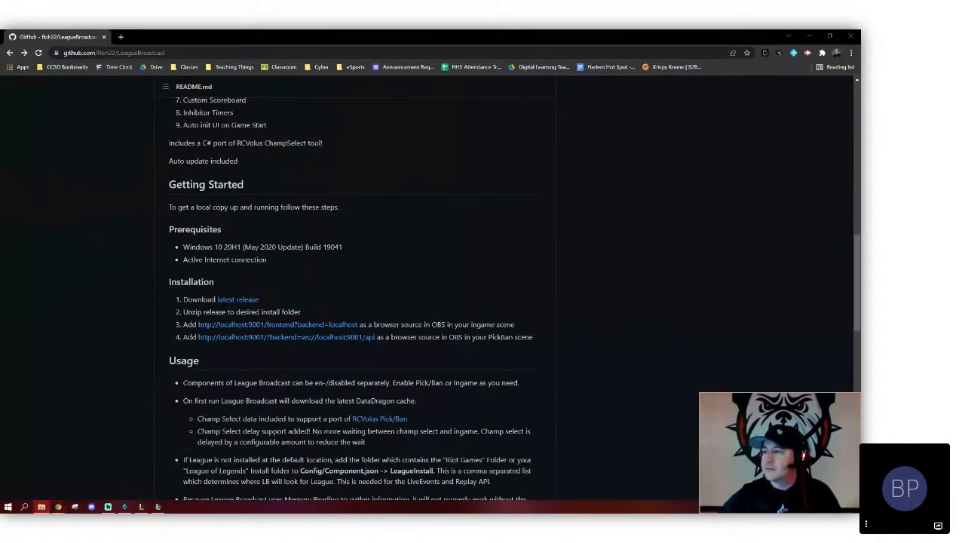
{"action": "left_click_drag", "start_coordinate": [829, 97], "coordinate": [329, 97]}
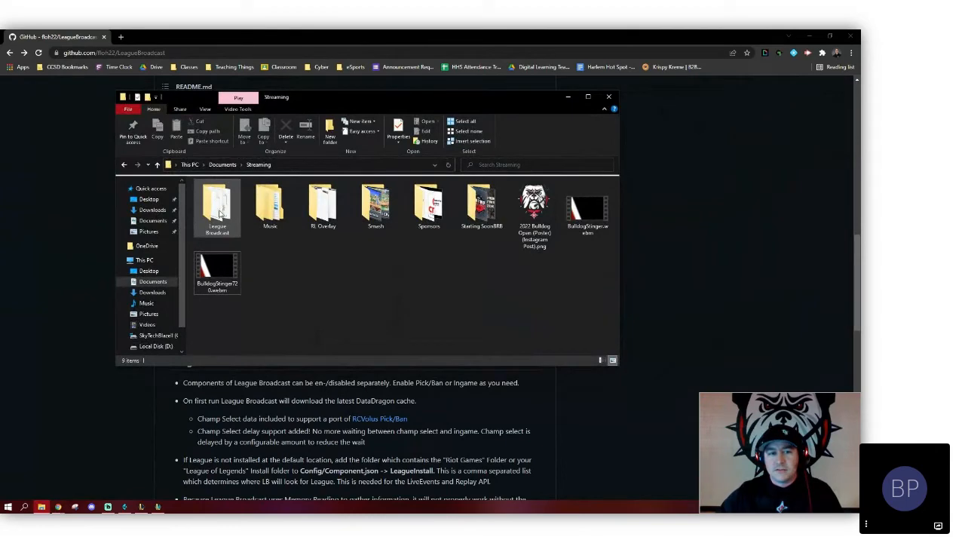
{"action": "mouse_move", "coordinate": [311, 99]}
{"action": "left_mouse_down"}
{"action": "mouse_move", "coordinate": [382, 100]}
{"action": "mouse_move", "coordinate": [323, 106]}
{"action": "left_mouse_up"}
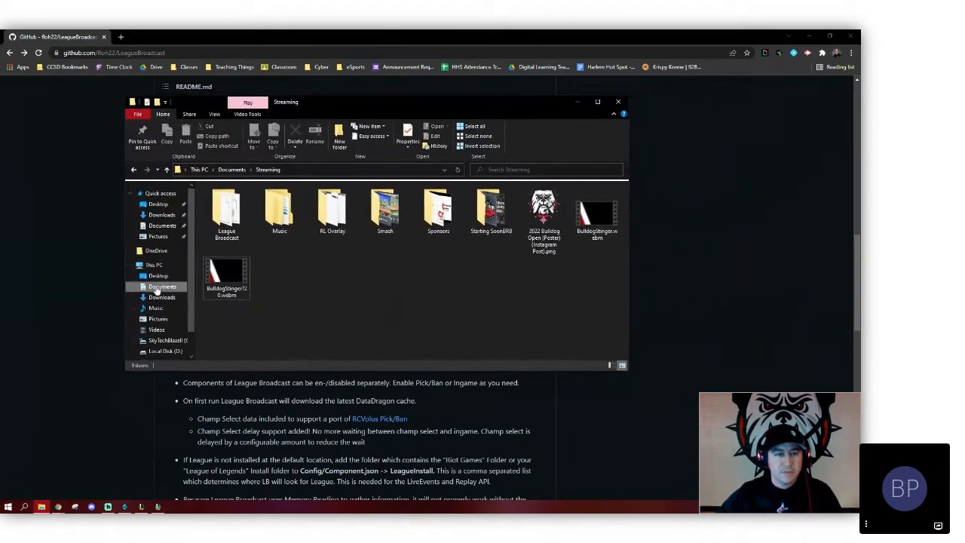
{"action": "double_click", "coordinate": [226, 211]}
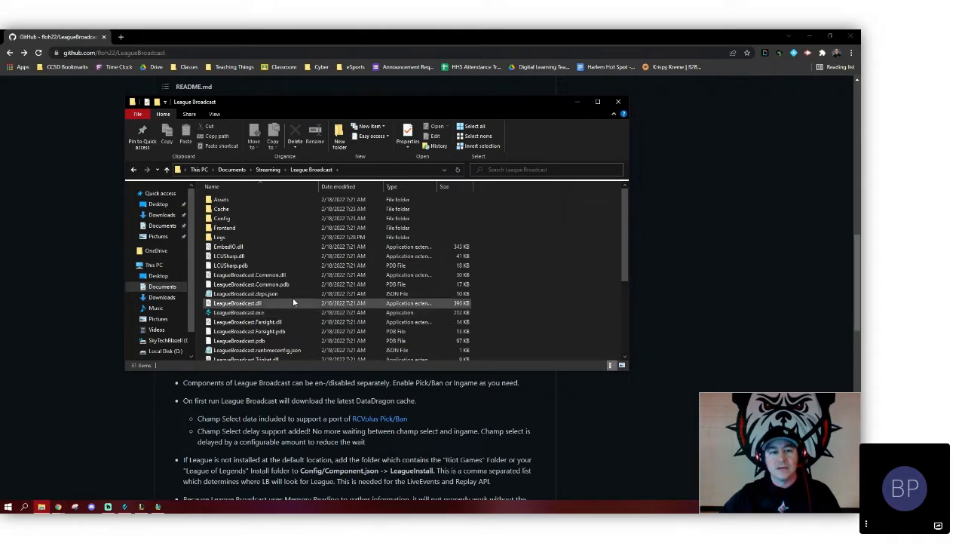
{"action": "left_click_drag", "start_coordinate": [375, 111], "coordinate": [410, 110]}
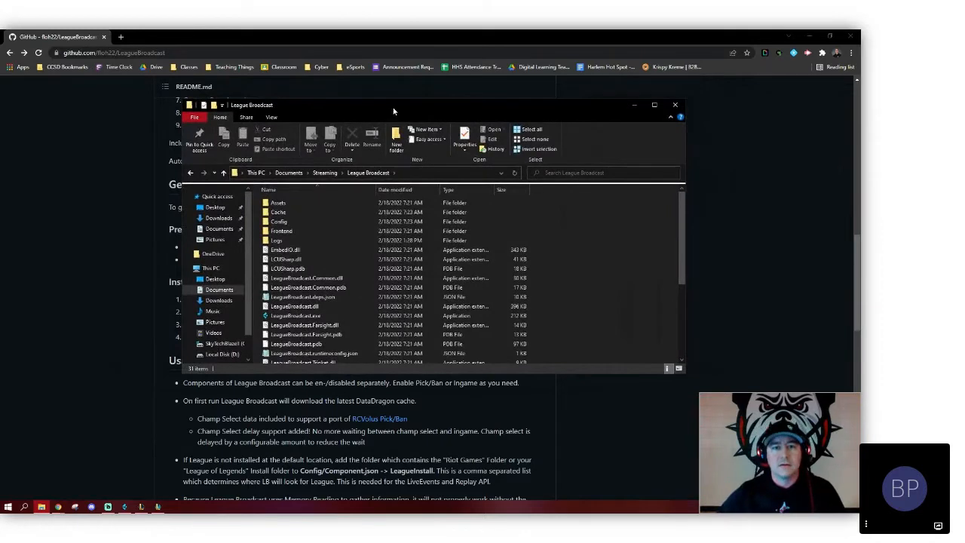
{"action": "left_click", "coordinate": [634, 104]}
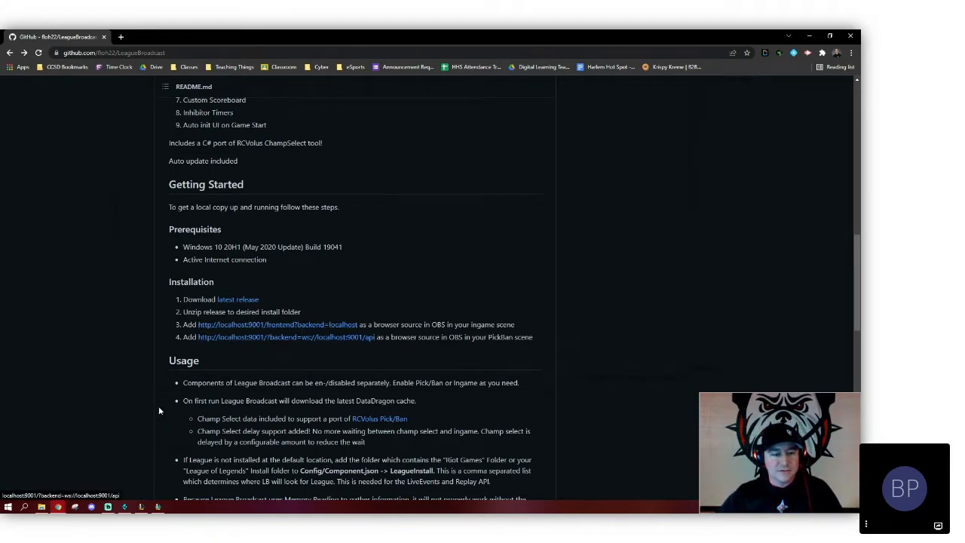
- Switch to Streamlabs Desktop and review the URL, width, height and refresh options in the Browser Source properties of the In Game LoL scene
{"action": "mouse_move", "coordinate": [108, 507]}
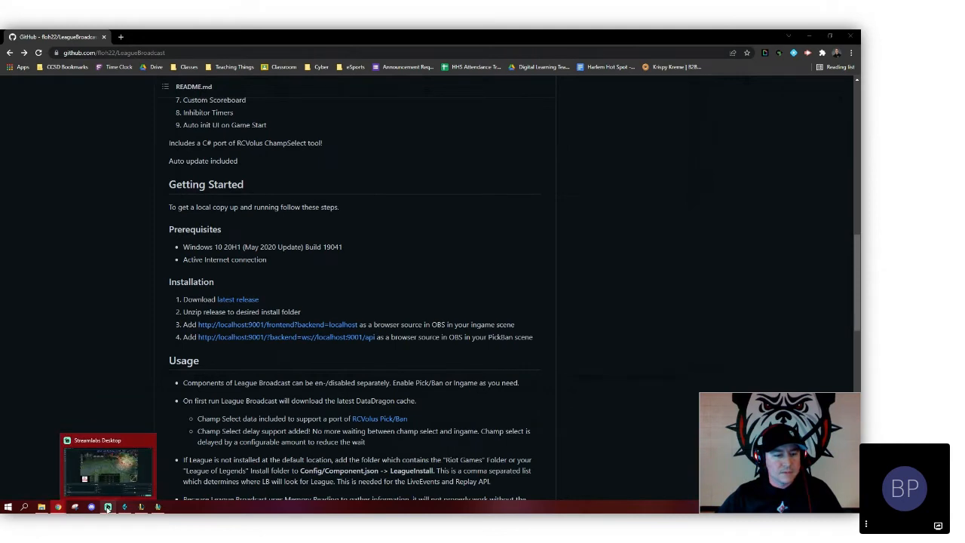
{"action": "left_click", "coordinate": [148, 451]}
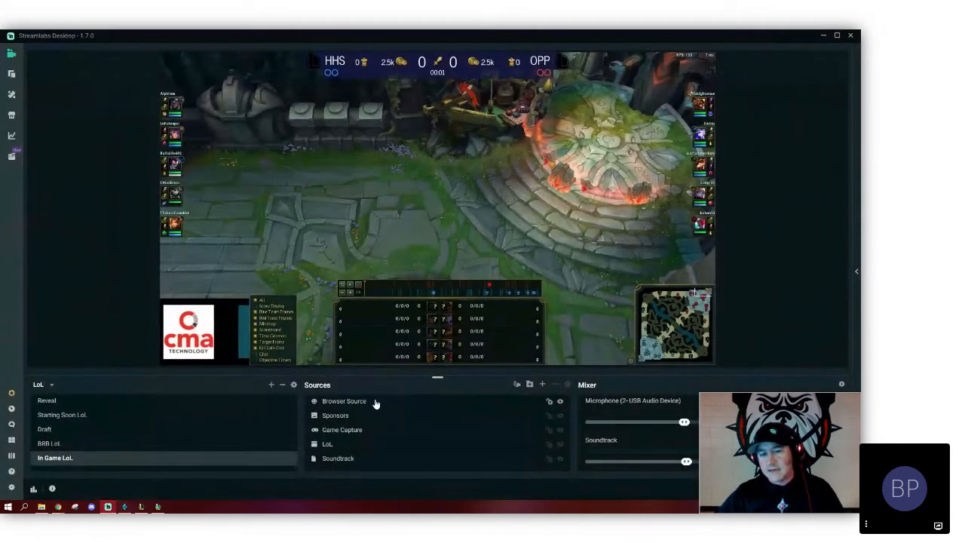
{"action": "right_click", "coordinate": [410, 403]}
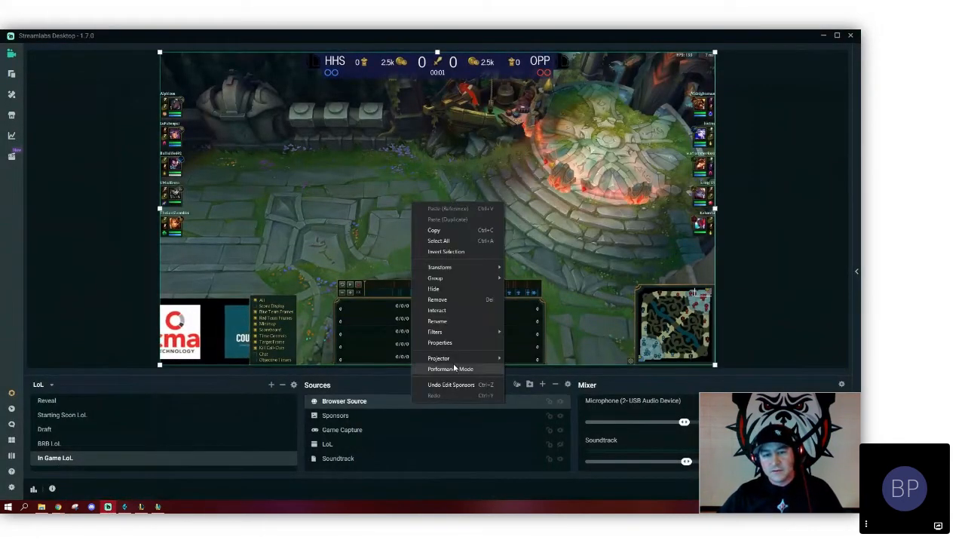
{"action": "left_click", "coordinate": [447, 344]}
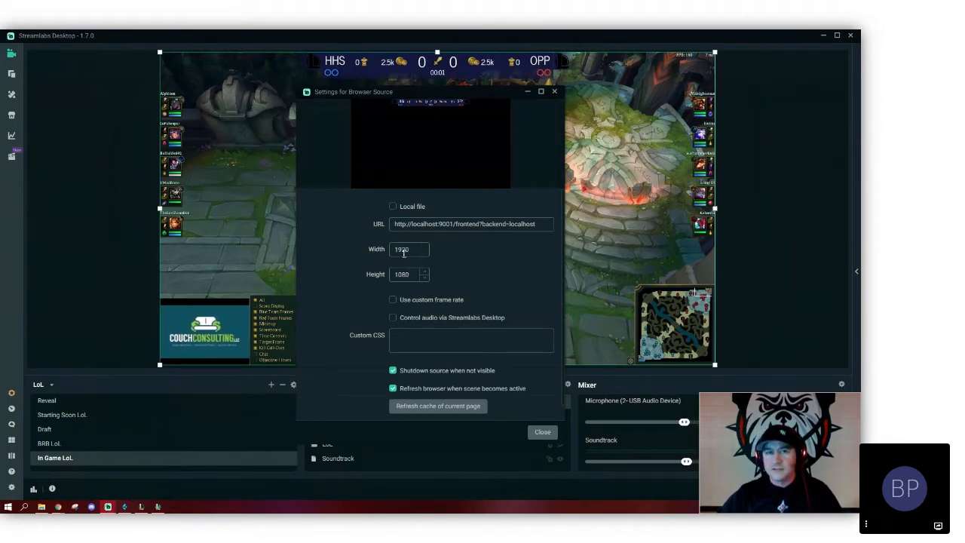
{"action": "left_click", "coordinate": [403, 253]}
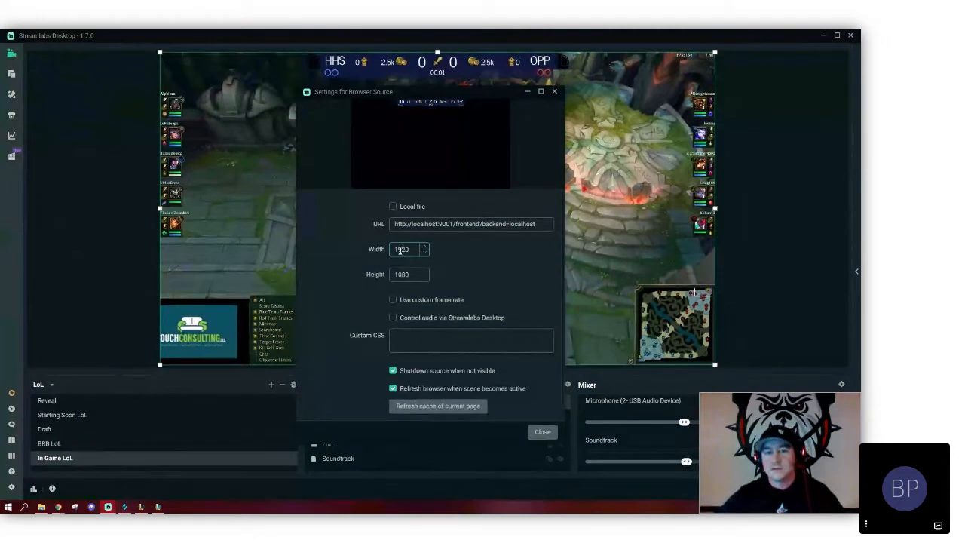
{"action": "left_click", "coordinate": [419, 275]}
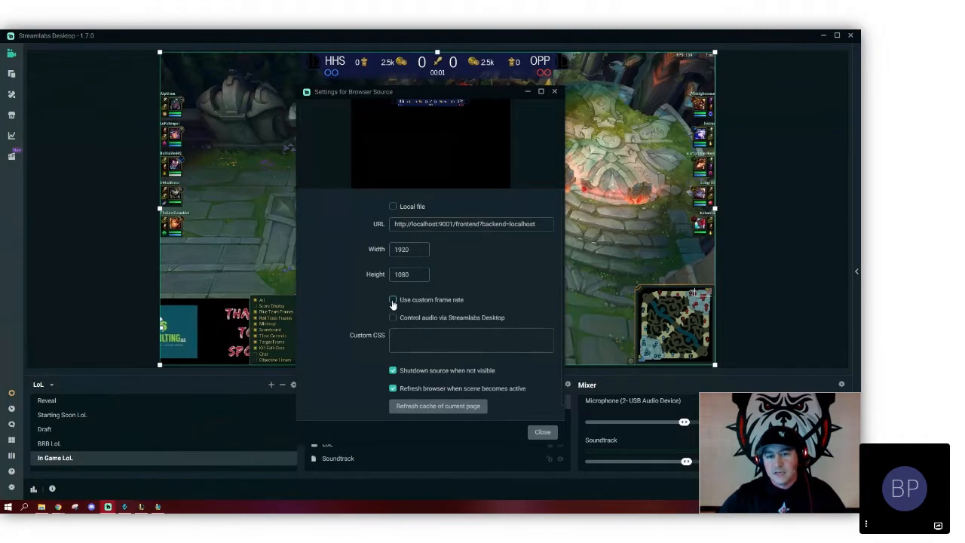
{"action": "left_click", "coordinate": [400, 338]}
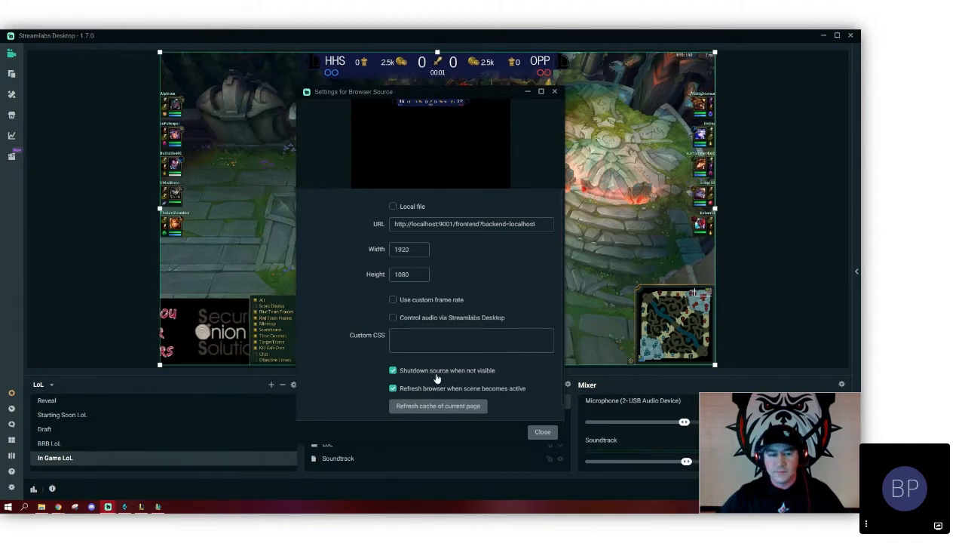
{"action": "left_click", "coordinate": [542, 432]}
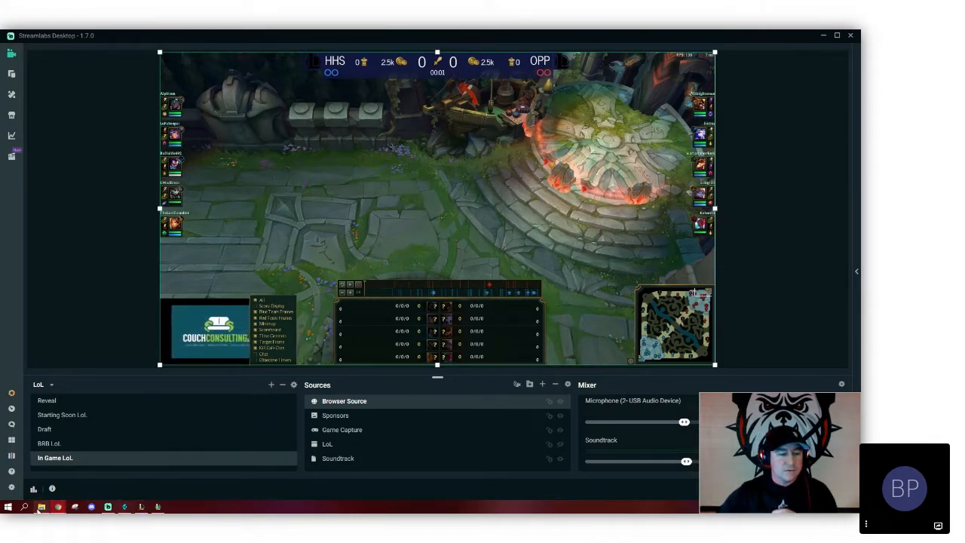
- Revisit the League Broadcast folder in File Explorer to view its program files, and minimise the window
{"action": "mouse_move", "coordinate": [125, 509]}
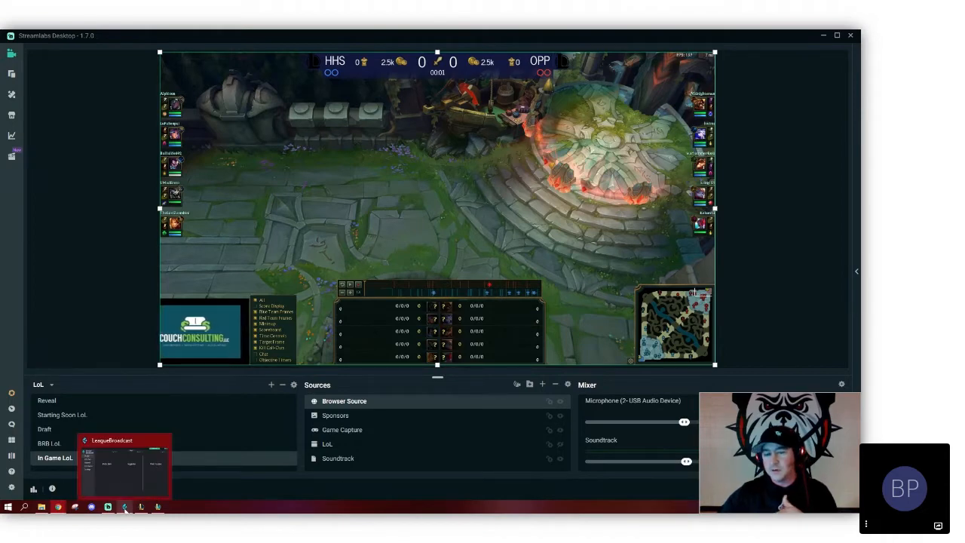
{"action": "left_click", "coordinate": [41, 507]}
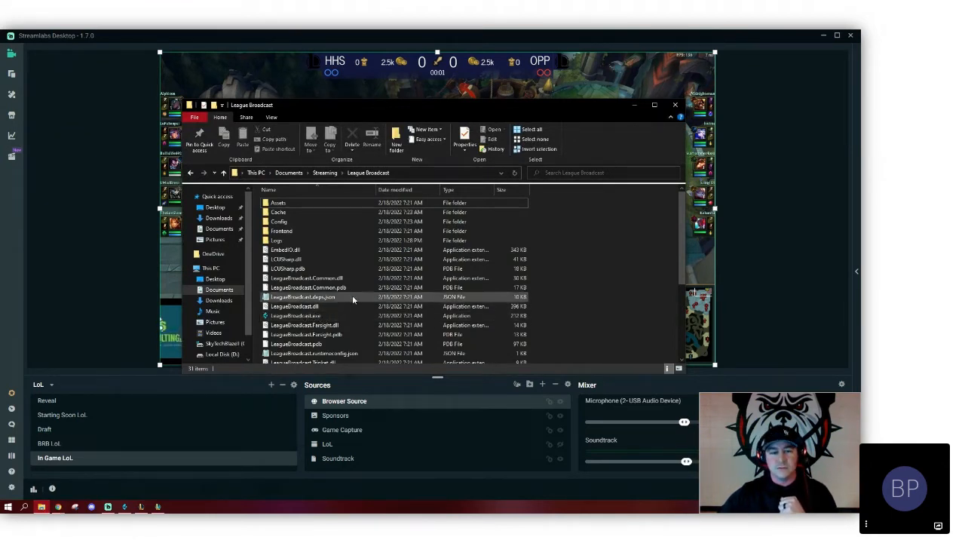
{"action": "left_click", "coordinate": [634, 105]}
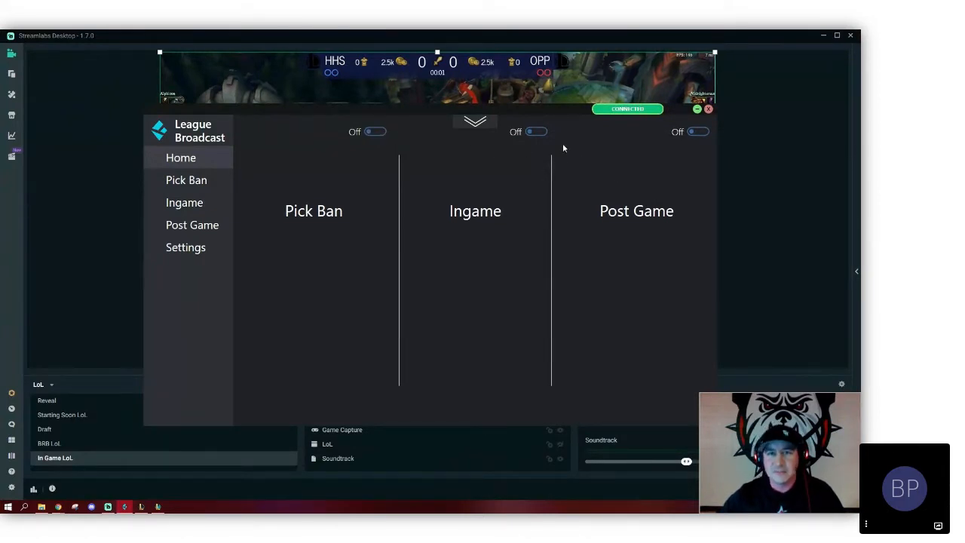
- Turn on the Ingame component in League Broadcast and open the Pick Ban team settings, keeping the stream scoreboard in view
{"action": "left_click", "coordinate": [535, 132]}
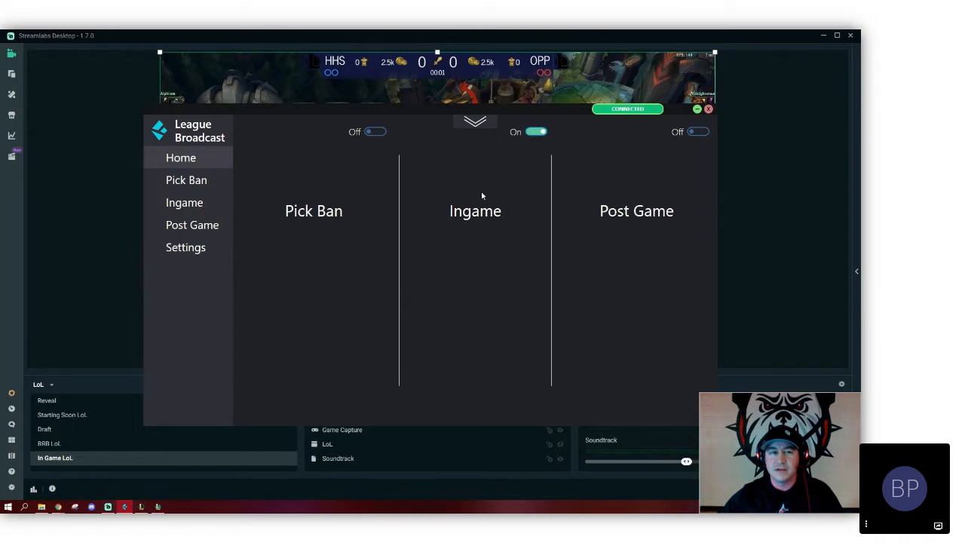
{"action": "left_click", "coordinate": [198, 183]}
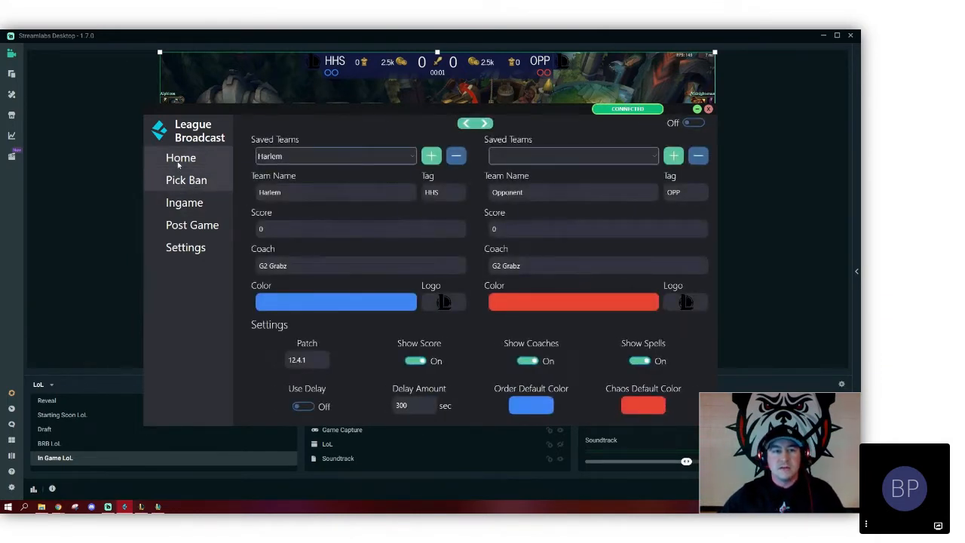
{"action": "left_click", "coordinate": [177, 161]}
{"action": "left_click", "coordinate": [186, 181]}
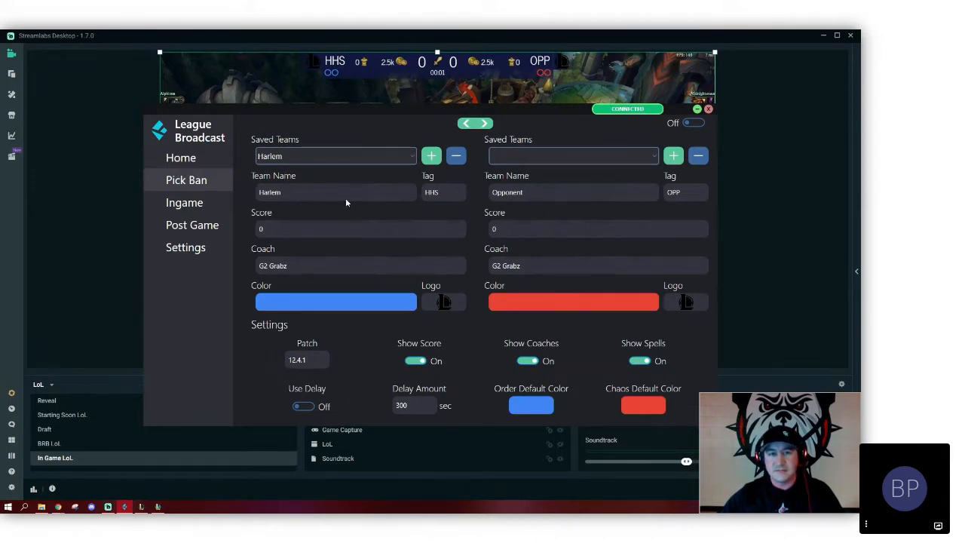
{"action": "left_click_drag", "start_coordinate": [475, 111], "coordinate": [475, 150]}
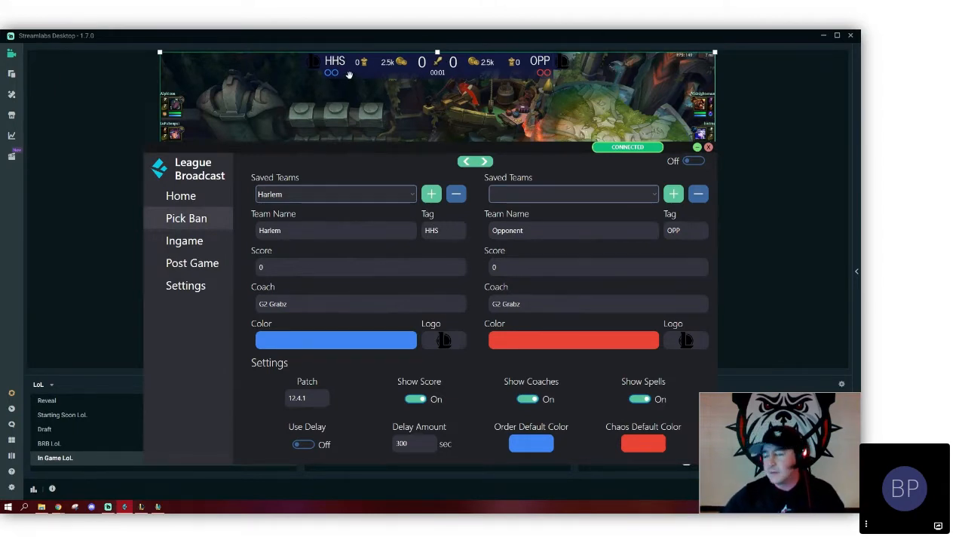
- Check the saved teams list for the blue side and swap the Harlem and Opponent teams' sides
{"action": "left_click", "coordinate": [411, 194]}
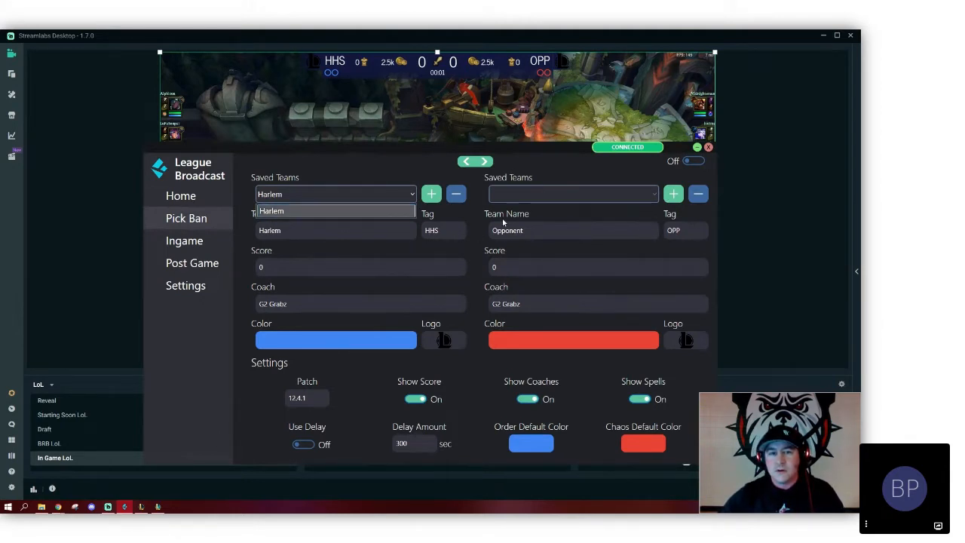
{"action": "left_click", "coordinate": [477, 201]}
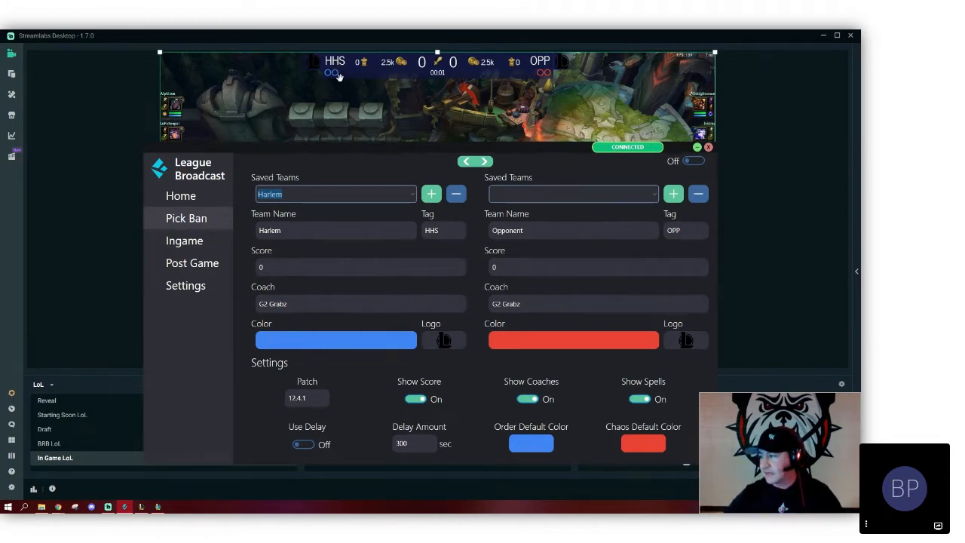
{"action": "left_click", "coordinate": [475, 161]}
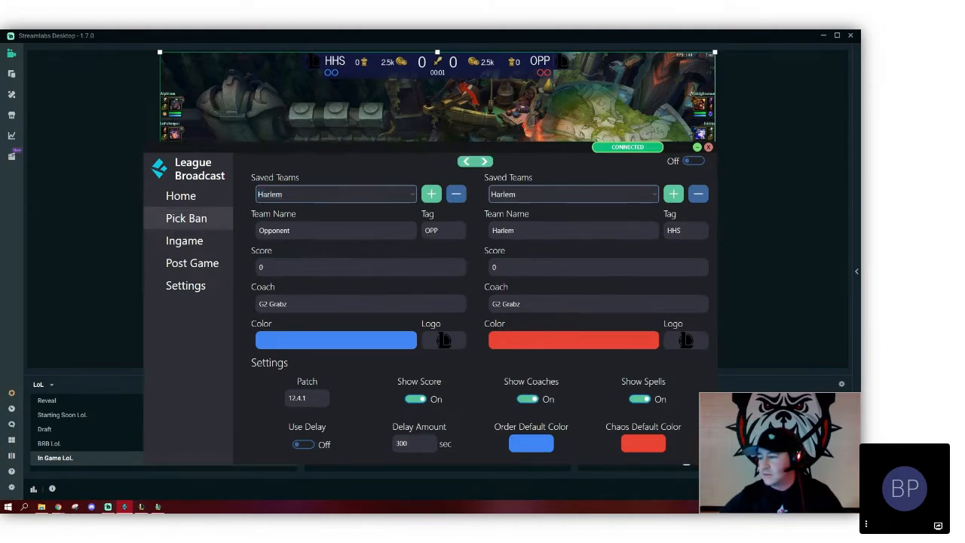
- Switch to the League of Legends replay and resume playback to refresh the scoreboard overlay, and return to the Pick Ban settings
{"action": "key", "text": "alt+Tab"}
{"action": "key", "text": "alt+Tab"}
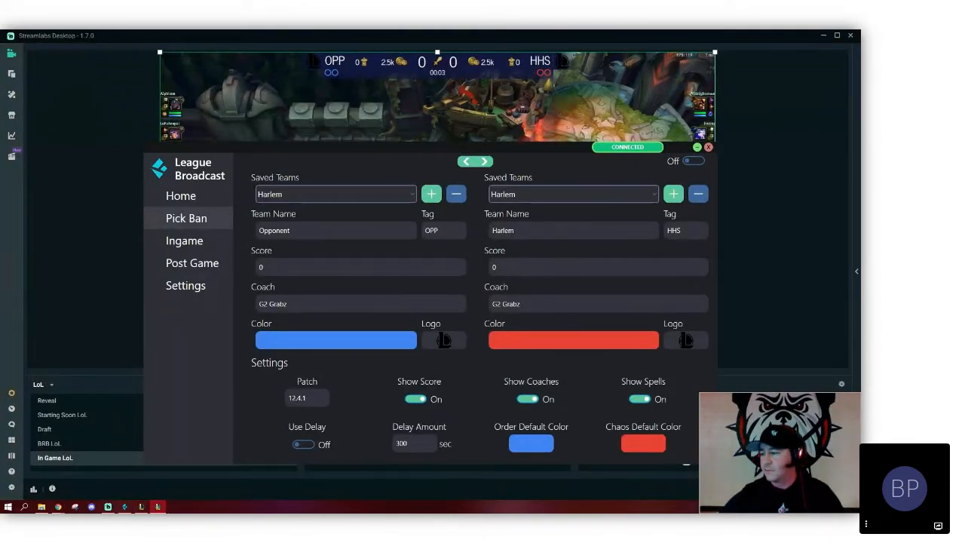
{"action": "key", "text": "alt+Tab"}
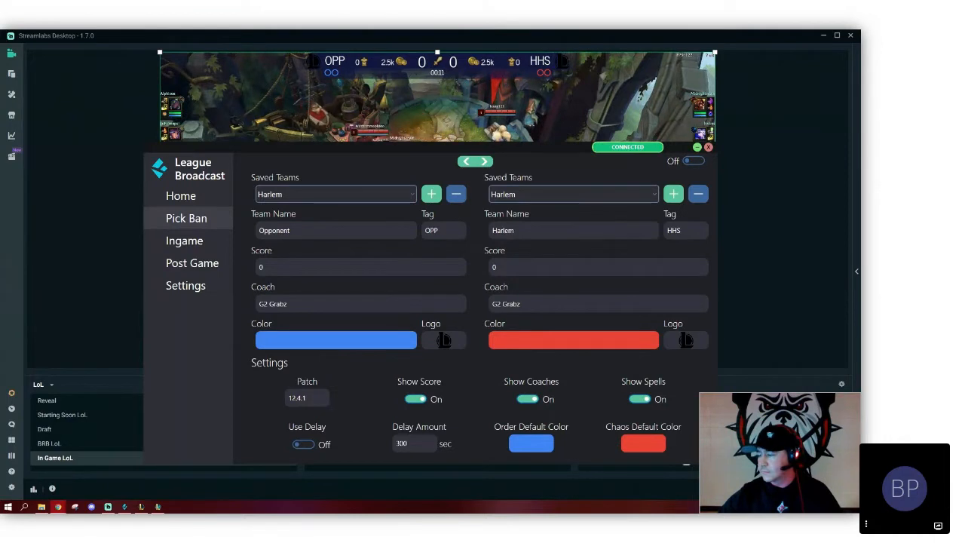
- Swap the two teams' sides back and forth while the replay is running to test the scoreboard overlay
{"action": "left_click", "coordinate": [465, 163]}
{"action": "left_click", "coordinate": [465, 165]}
{"action": "left_click", "coordinate": [465, 163]}
{"action": "left_click", "coordinate": [465, 163]}
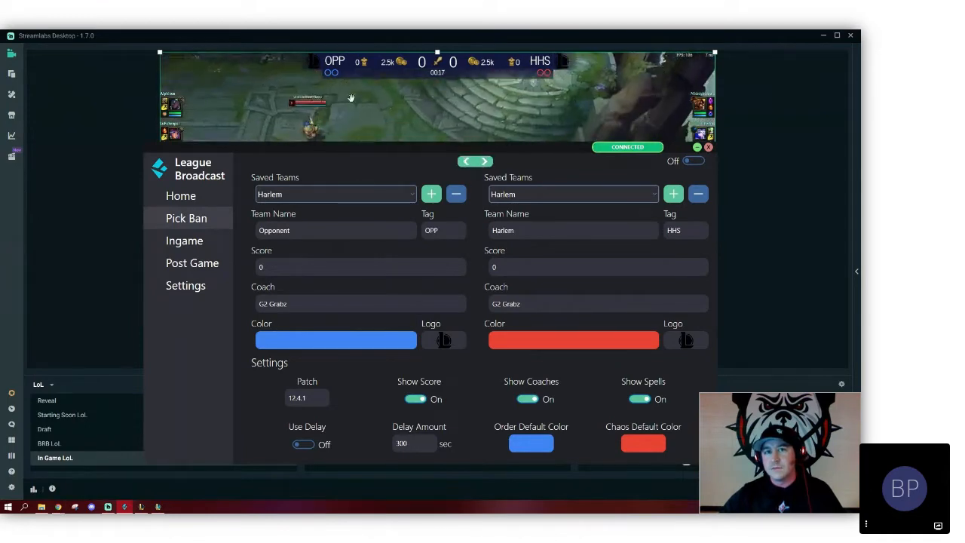
- Set the Opponent team's logo to Capture.PNG from the Pictures folder
{"action": "left_click", "coordinate": [448, 339]}
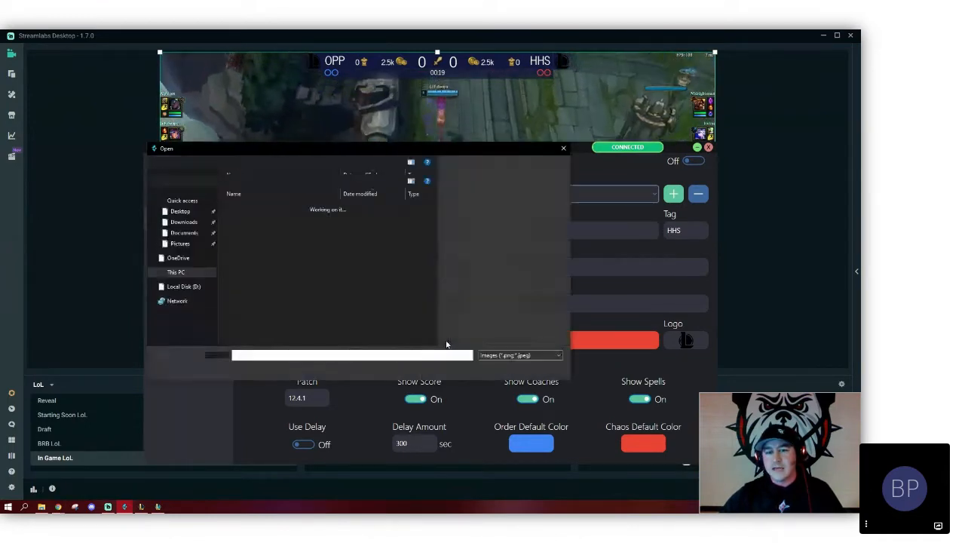
{"action": "scroll", "coordinate": [181, 249], "scroll_direction": "up", "scroll_amount": 2}
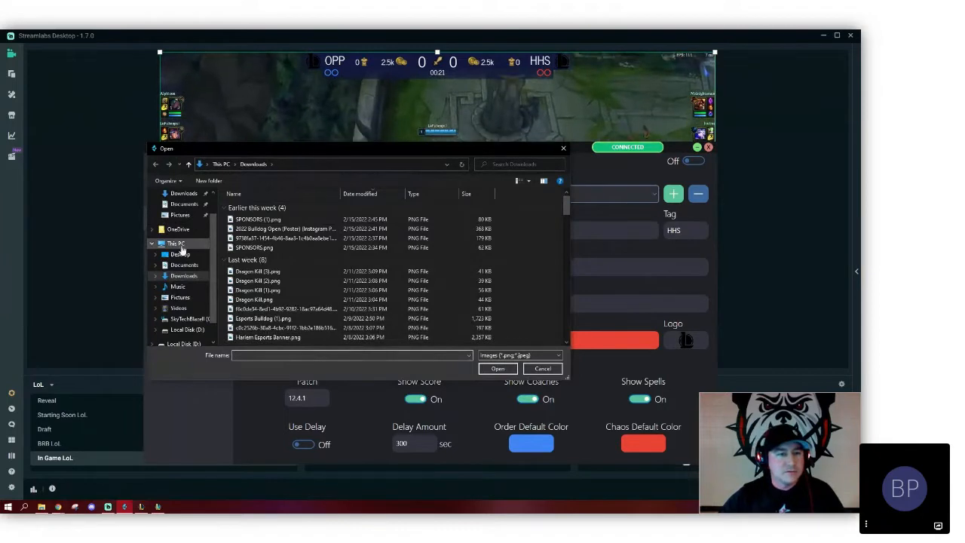
{"action": "left_click", "coordinate": [181, 211]}
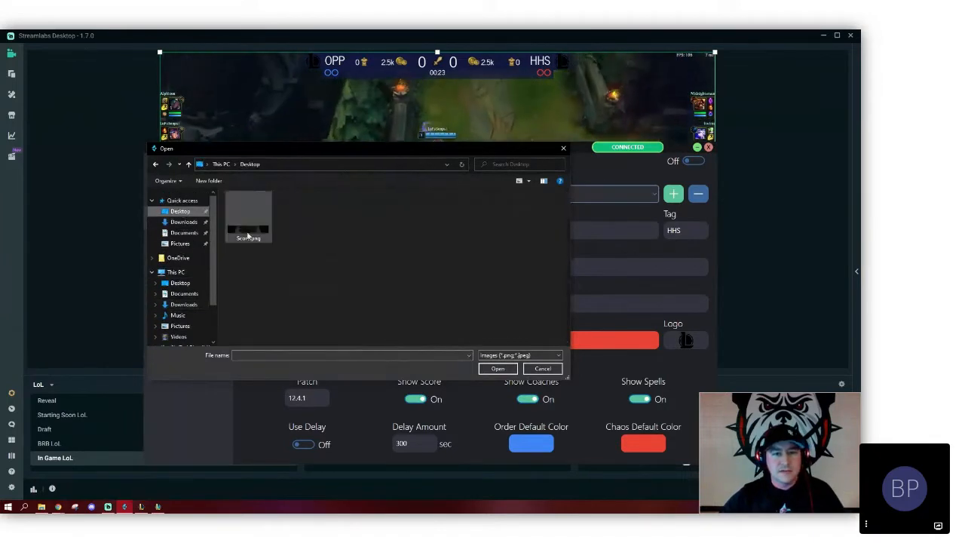
{"action": "left_click", "coordinate": [200, 242]}
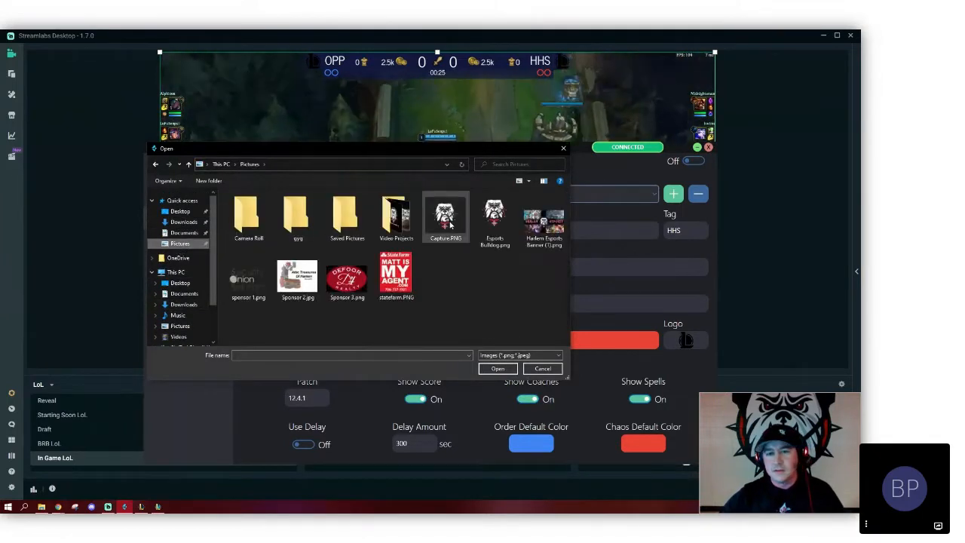
{"action": "left_click", "coordinate": [446, 217]}
{"action": "left_click", "coordinate": [497, 367]}
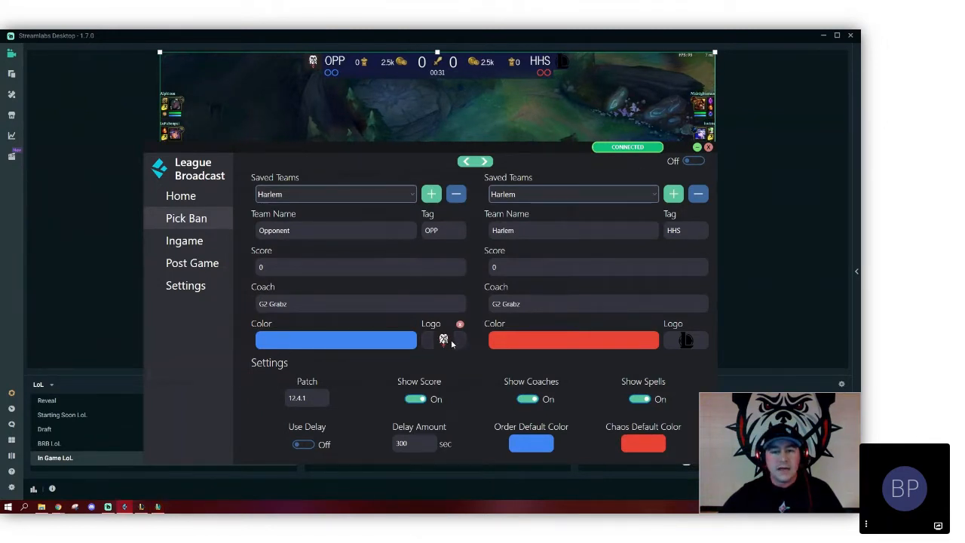
- Swap the two teams' sides to test the new logo on the scoreboard, and open the Ingame overlay options
{"action": "left_click_drag", "start_coordinate": [443, 147], "coordinate": [423, 139]}
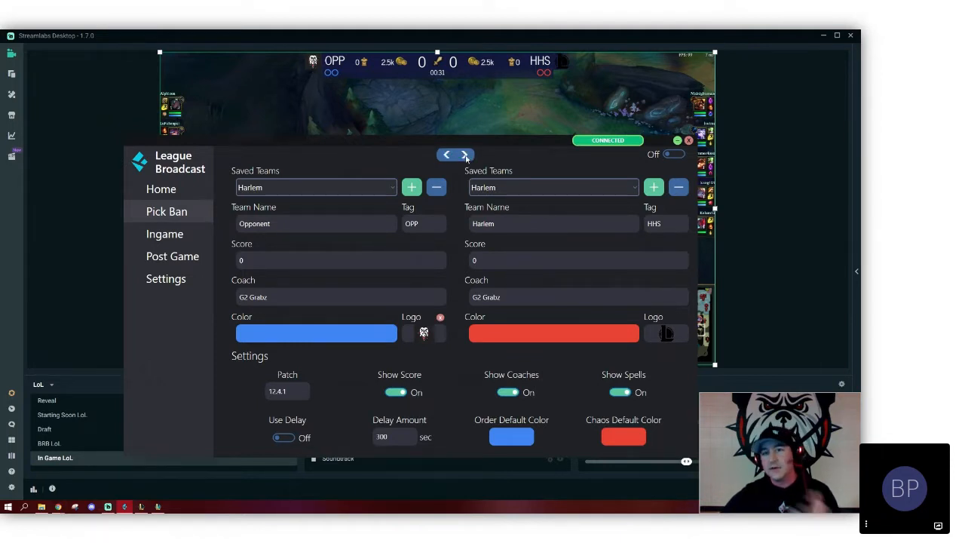
{"action": "left_click", "coordinate": [466, 155]}
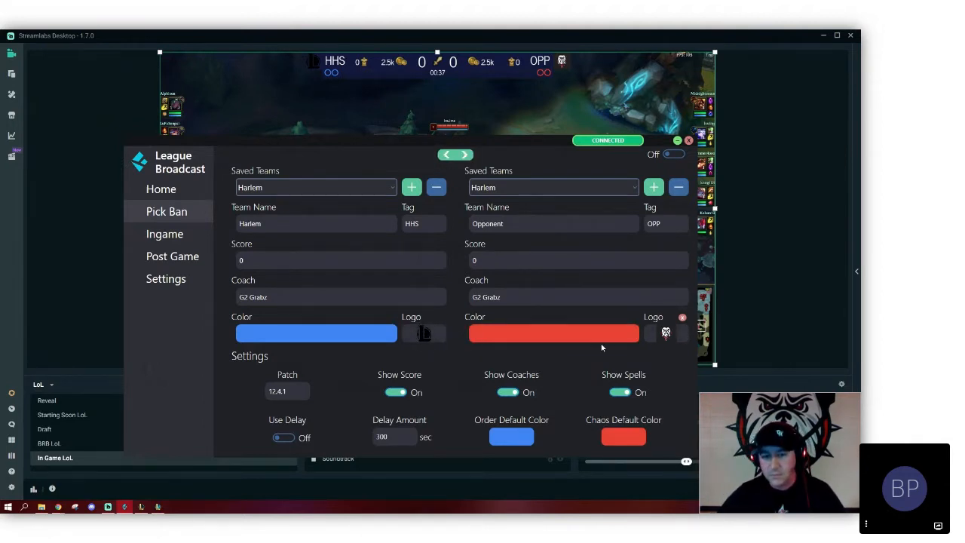
{"action": "left_click", "coordinate": [165, 234]}
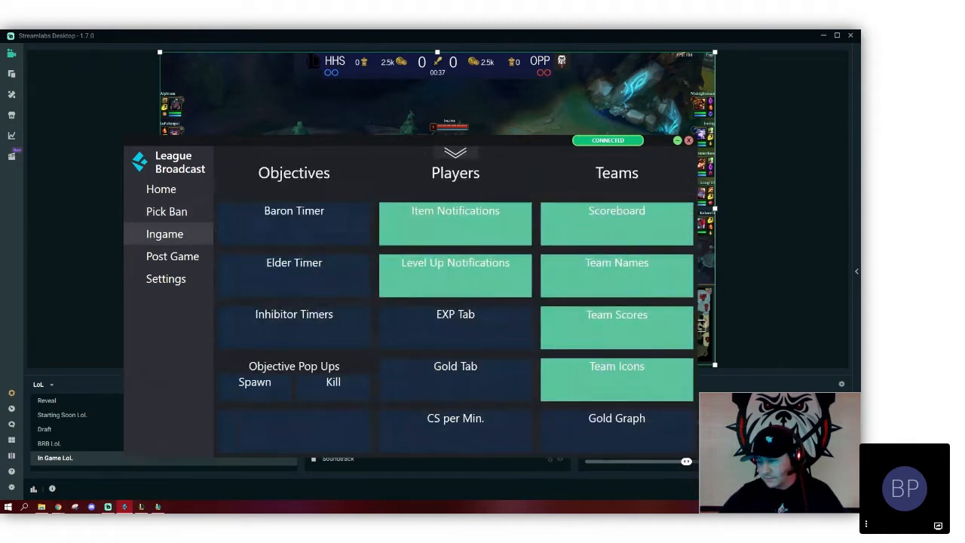
{"action": "key", "text": "alt+Tab"}
{"action": "key", "text": "alt+Tab"}
{"action": "key", "text": "alt+Tab"}
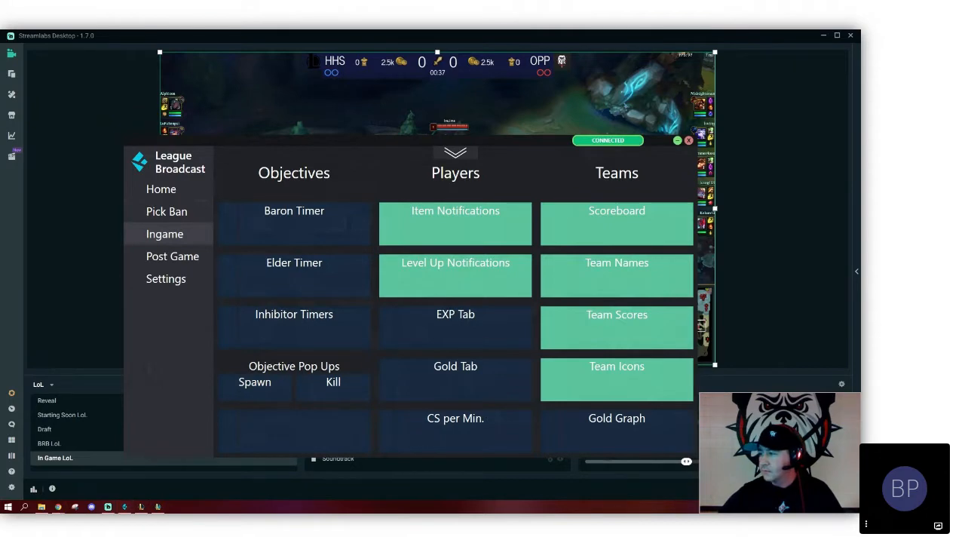
{"action": "key", "text": "alt+Tab"}
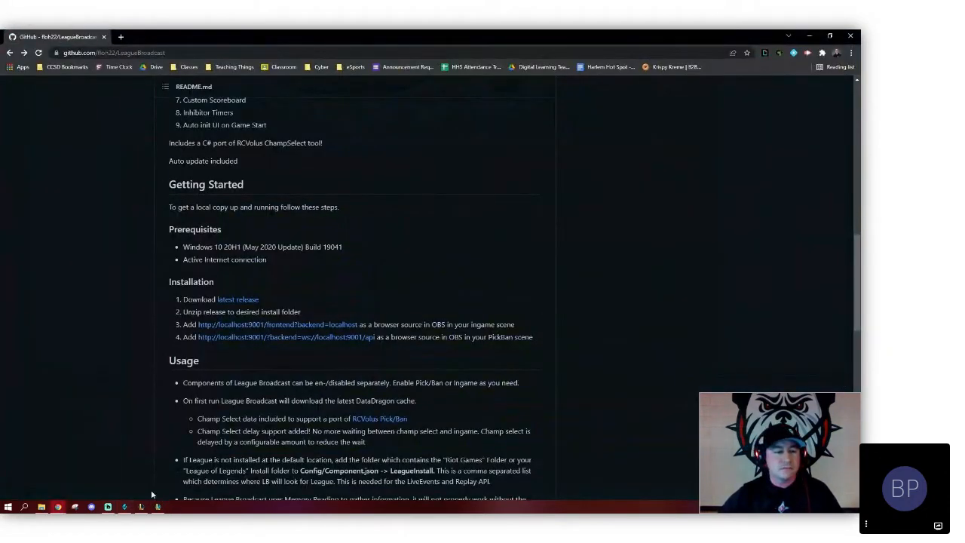
{"action": "left_click", "coordinate": [108, 507]}
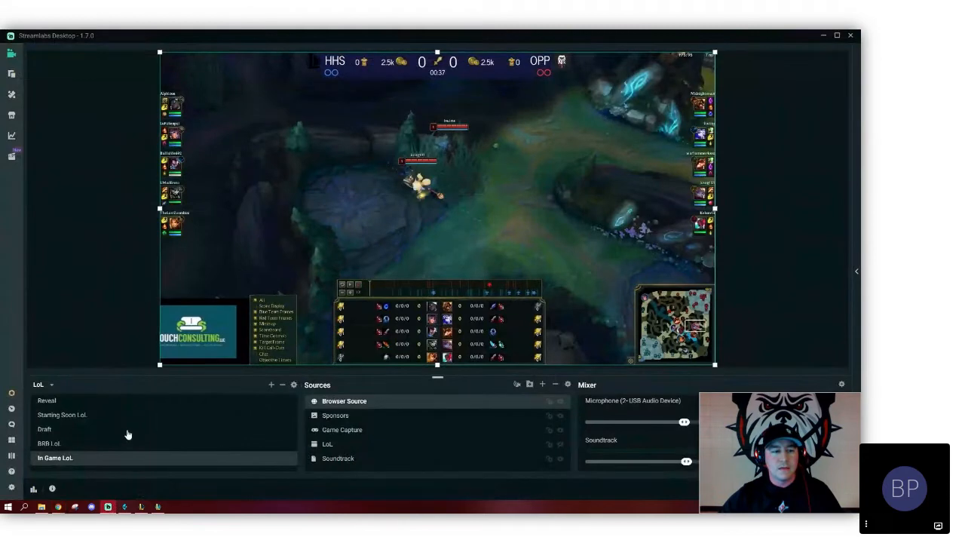
{"action": "left_click", "coordinate": [128, 509]}
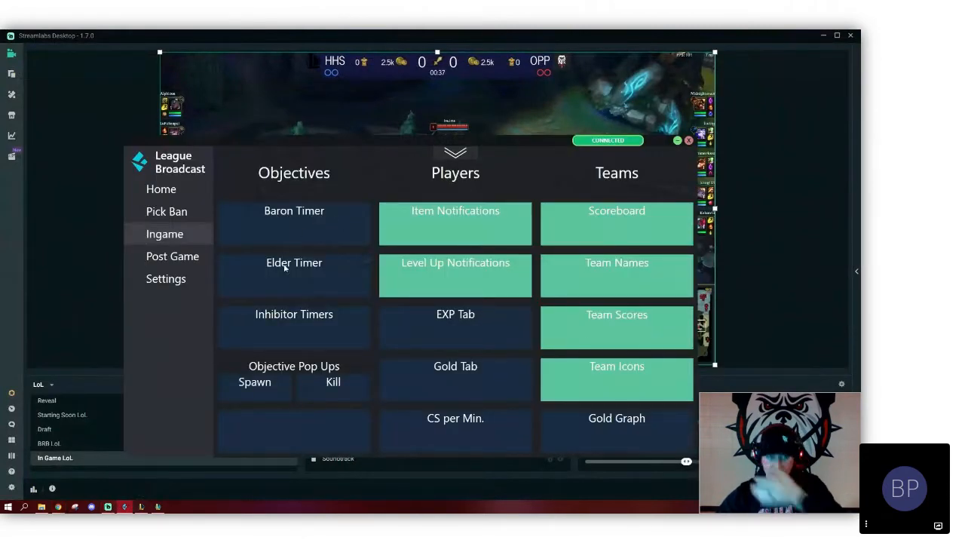
- Turn on the Kill option for Objective Pop Ups in the Ingame options
{"action": "left_click_drag", "start_coordinate": [514, 136], "coordinate": [395, 180]}
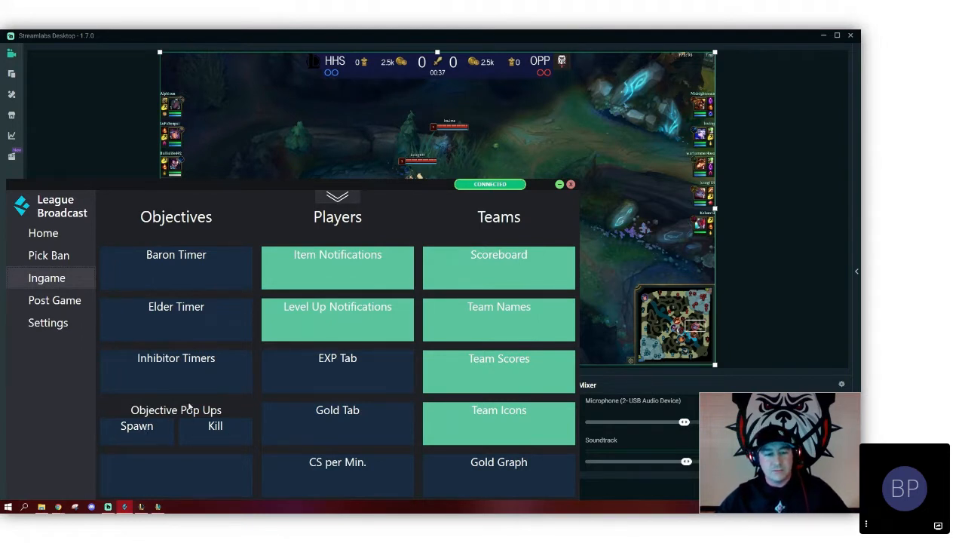
{"action": "left_click_drag", "start_coordinate": [245, 181], "coordinate": [244, 162]}
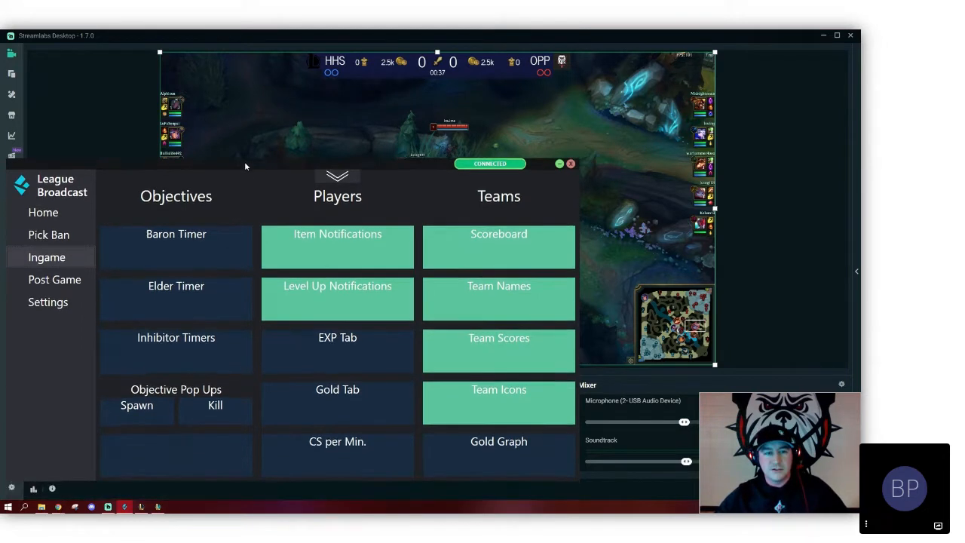
{"action": "left_click", "coordinate": [214, 410]}
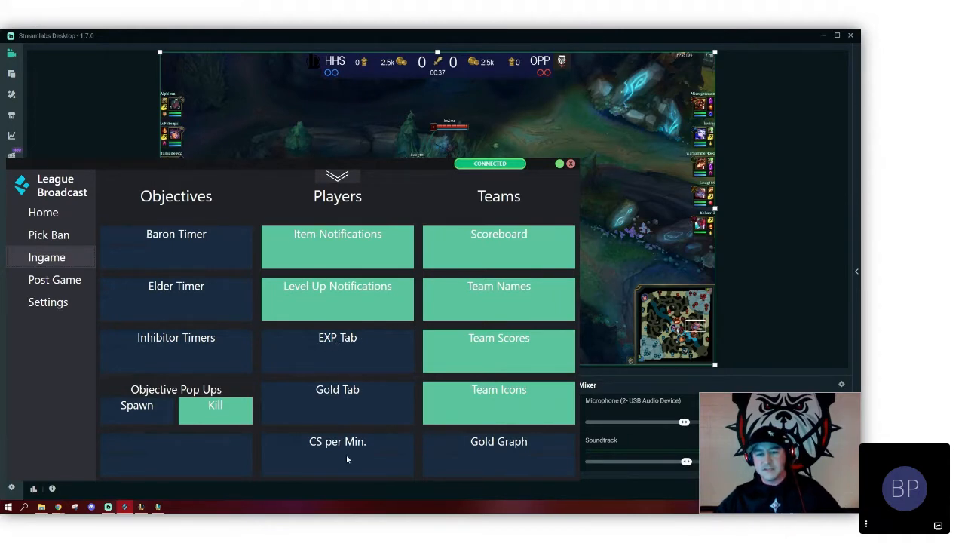
- Look over League Broadcast's Settings and Post Game pages and return to the Ingame options
{"action": "left_click_drag", "start_coordinate": [390, 165], "coordinate": [504, 248]}
{"action": "left_click_drag", "start_coordinate": [405, 242], "coordinate": [382, 173]}
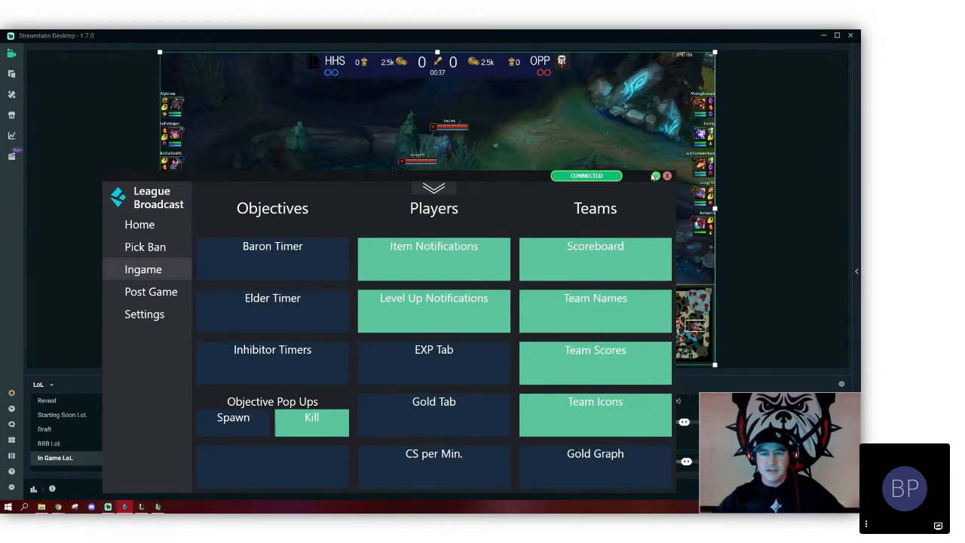
{"action": "left_click_drag", "start_coordinate": [515, 181], "coordinate": [521, 141]}
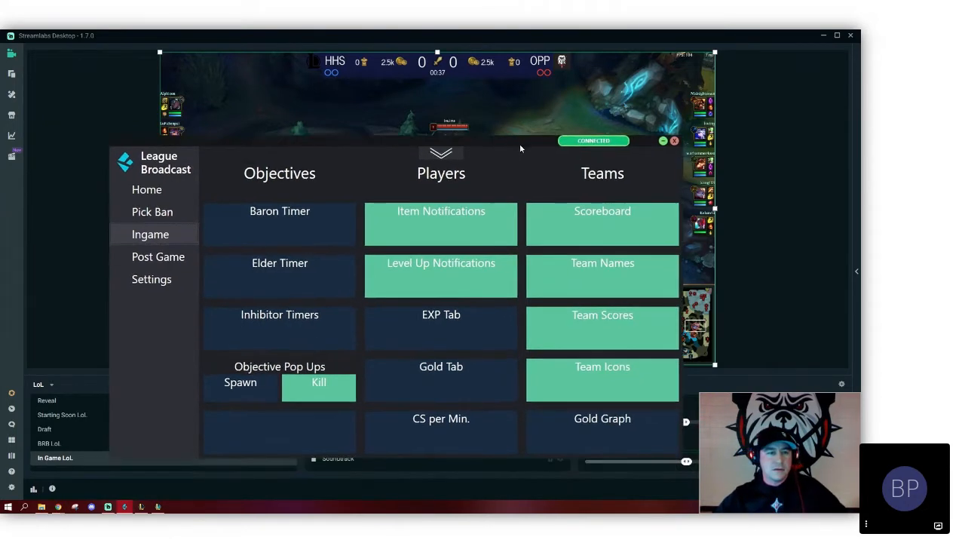
{"action": "left_click", "coordinate": [143, 280]}
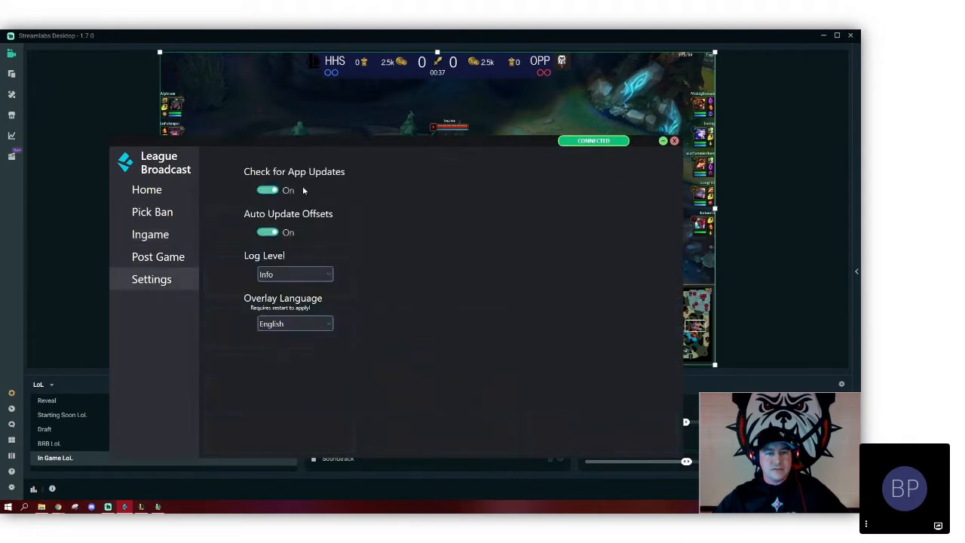
{"action": "left_click", "coordinate": [166, 258]}
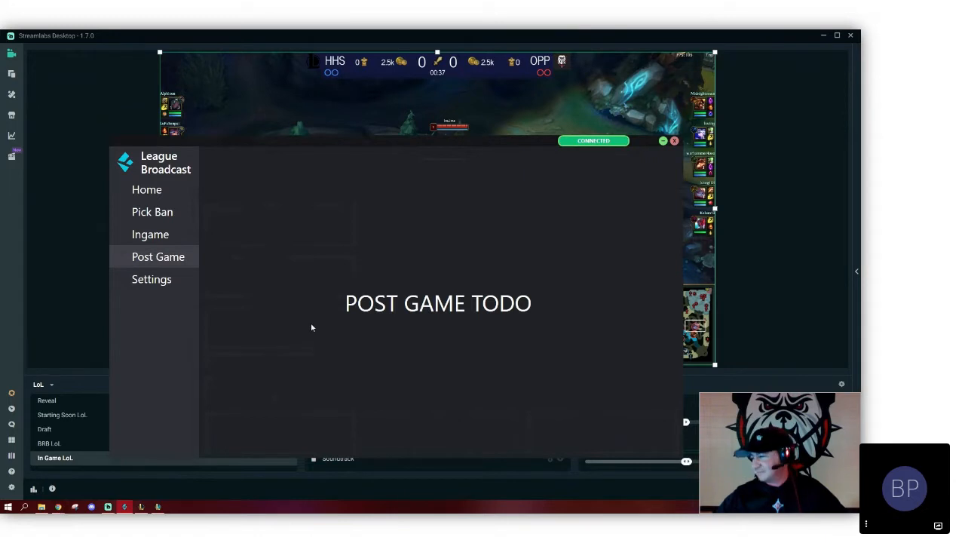
{"action": "left_click", "coordinate": [155, 236]}
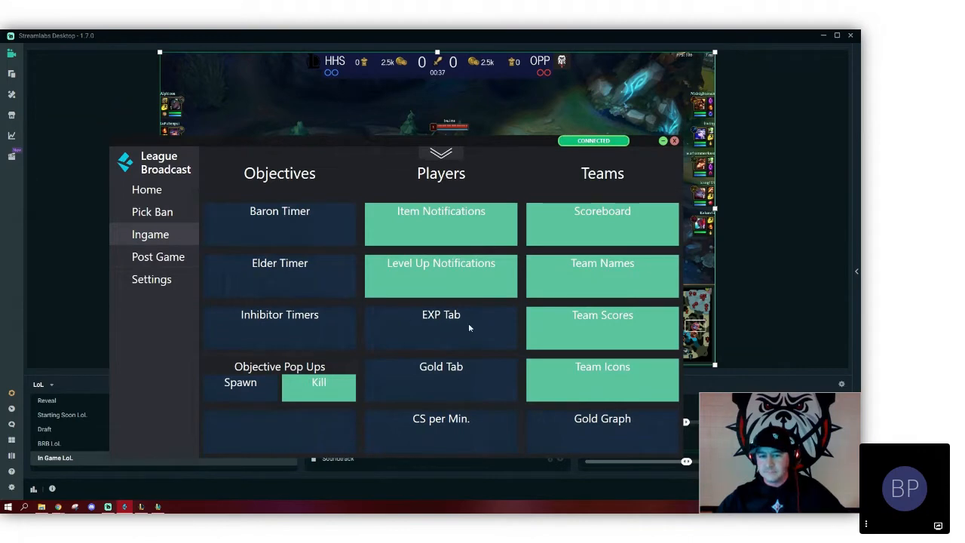
- Switch to the League of Legends replay to resume playback, and return to the Ingame options with the stream preview uncovered
{"action": "left_click_drag", "start_coordinate": [483, 140], "coordinate": [371, 285]}
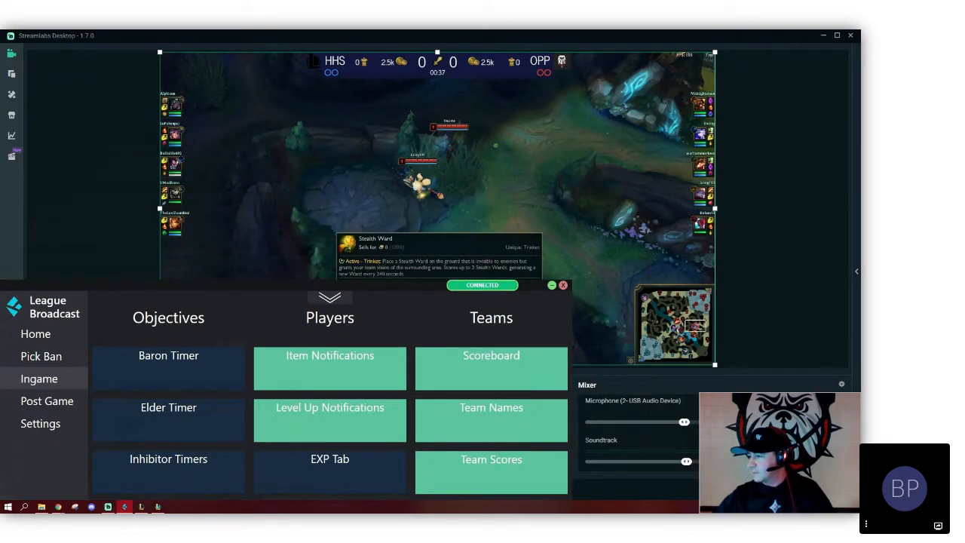
{"action": "left_click", "coordinate": [512, 269]}
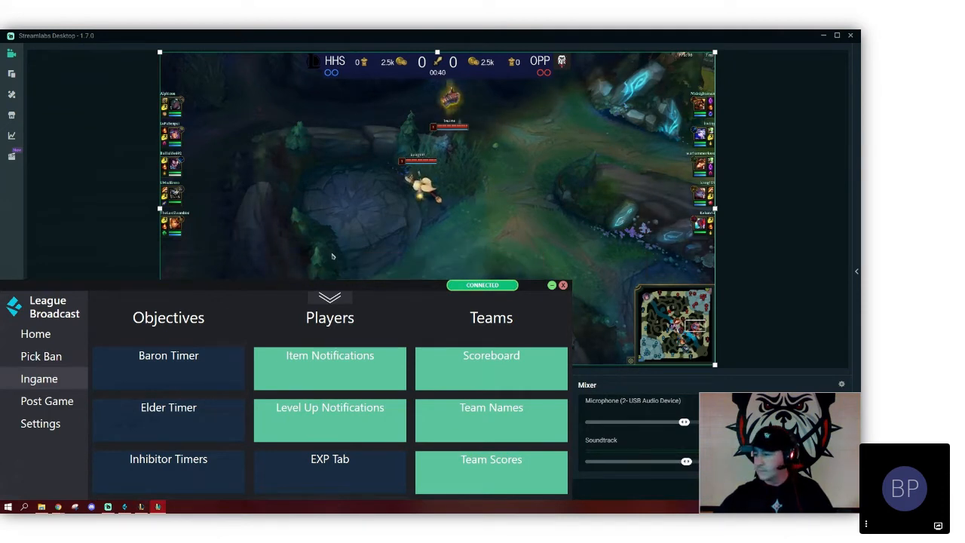
{"action": "left_click", "coordinate": [252, 299]}
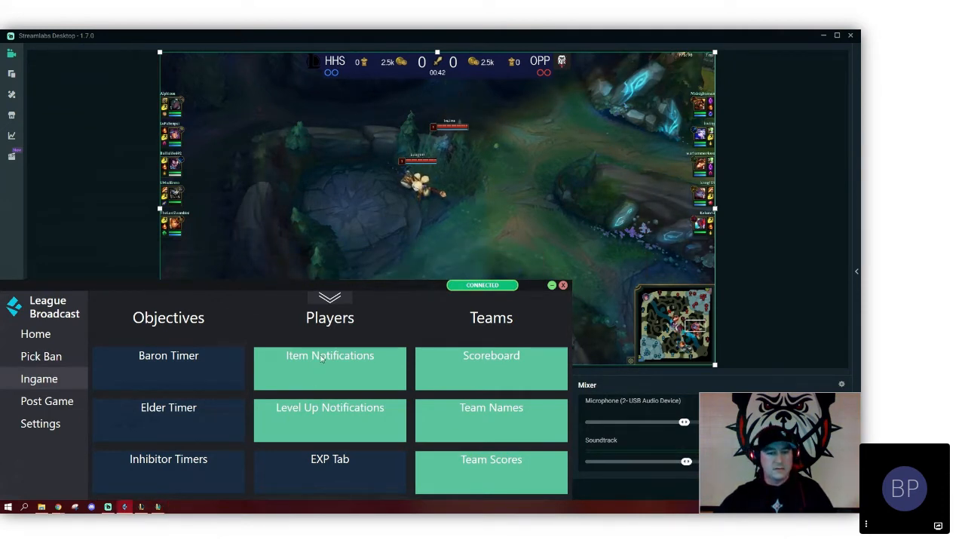
- Turn the players' EXP Tab on to preview it over the running replay, and turn it off again
{"action": "left_click_drag", "start_coordinate": [278, 288], "coordinate": [272, 273]}
{"action": "left_click", "coordinate": [321, 467]}
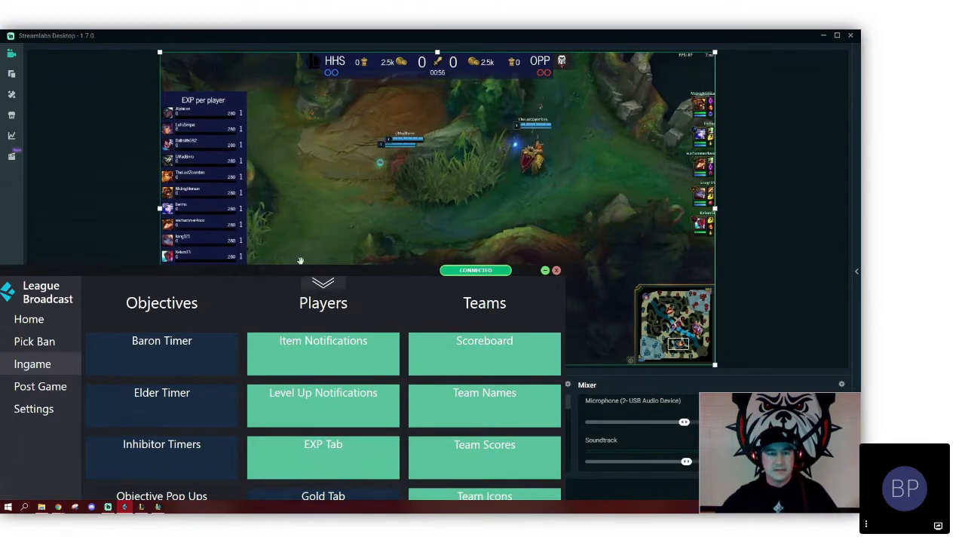
{"action": "left_click", "coordinate": [337, 437]}
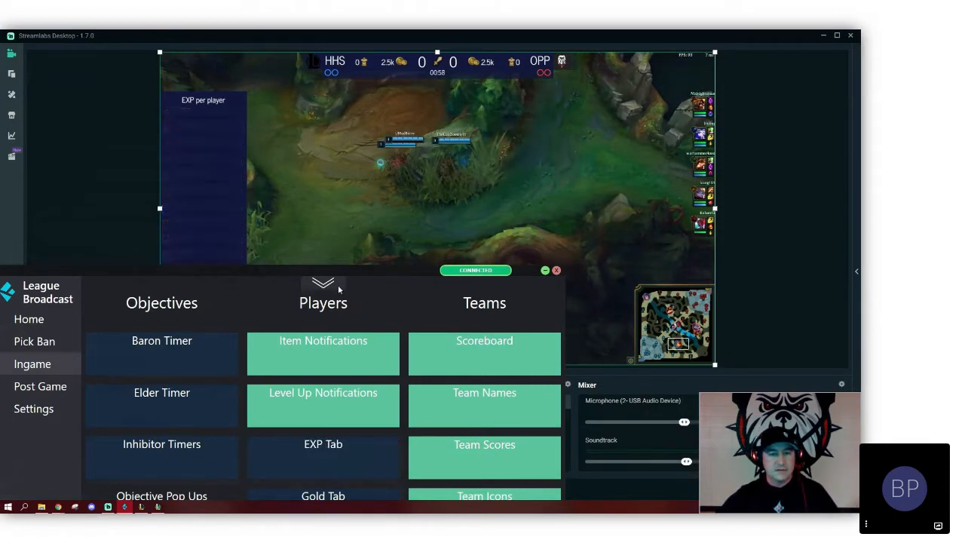
- Preview the players' Gold Tab and CS per Min. overlays one after the other, turning each off again
{"action": "left_click_drag", "start_coordinate": [340, 273], "coordinate": [337, 256]}
{"action": "left_click", "coordinate": [319, 486]}
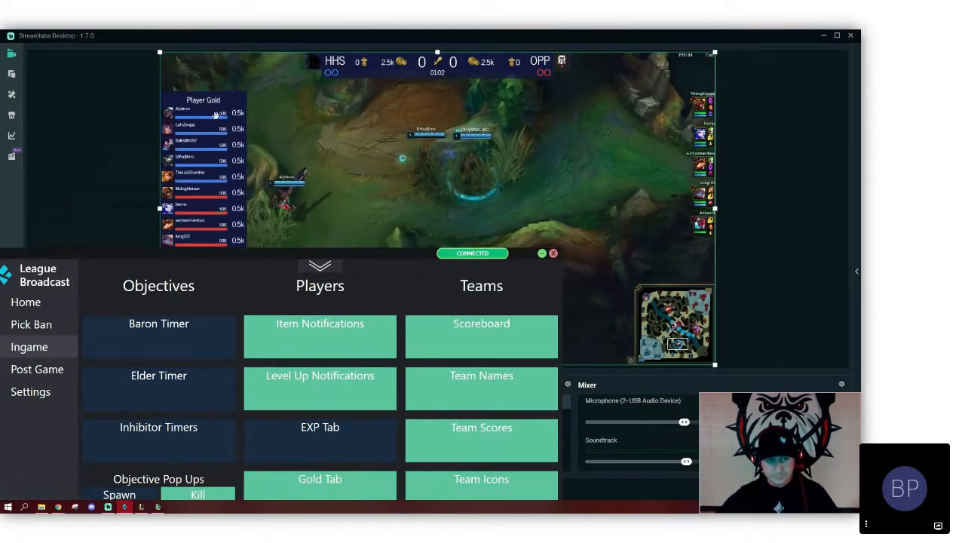
{"action": "left_click_drag", "start_coordinate": [338, 257], "coordinate": [343, 209]}
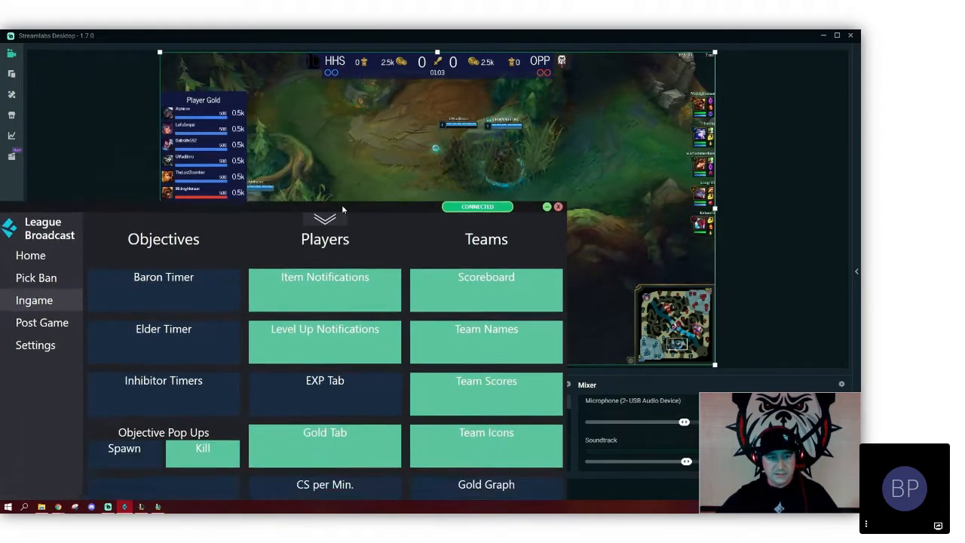
{"action": "left_click", "coordinate": [341, 448]}
{"action": "left_click", "coordinate": [342, 490]}
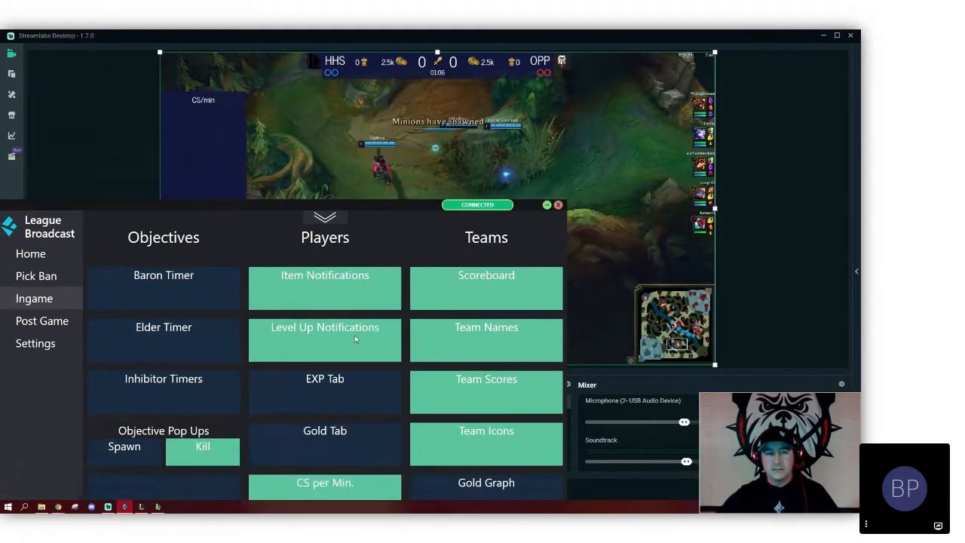
{"action": "left_click", "coordinate": [363, 485]}
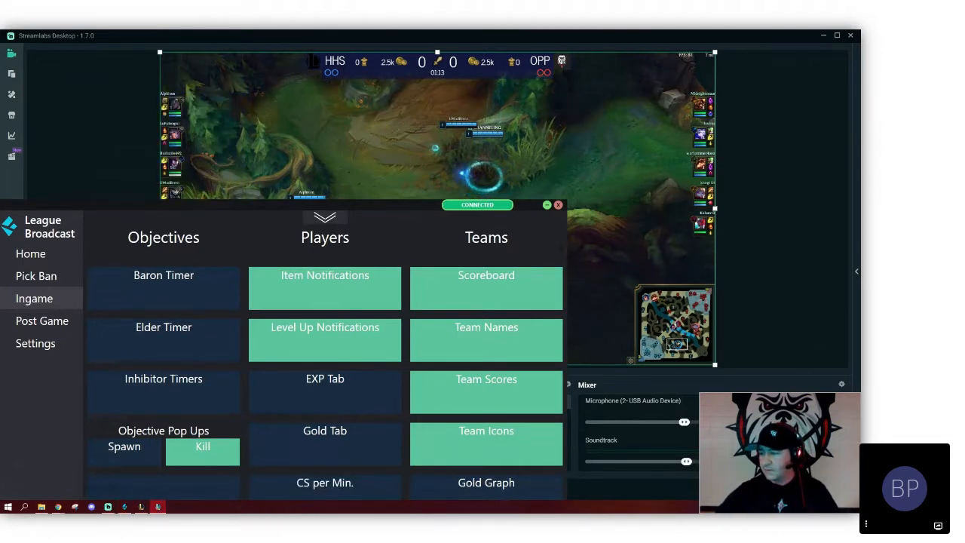
- Skip the League of Legends replay ahead to 09:54, resume playback, and return to the Ingame options with the scoreboard in view
{"action": "left_click", "coordinate": [554, 226]}
{"action": "left_click_drag", "start_coordinate": [373, 207], "coordinate": [504, 98]}
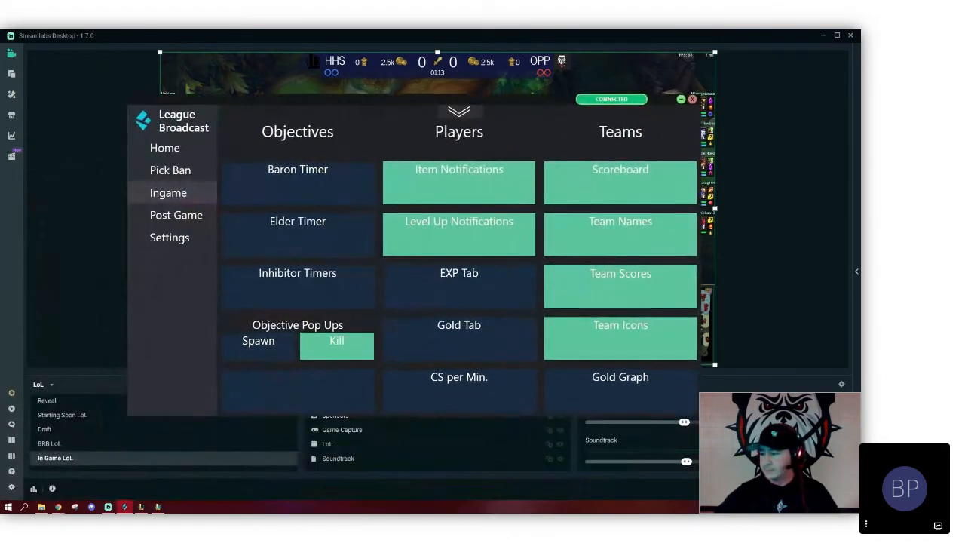
{"action": "key", "text": "alt+Tab"}
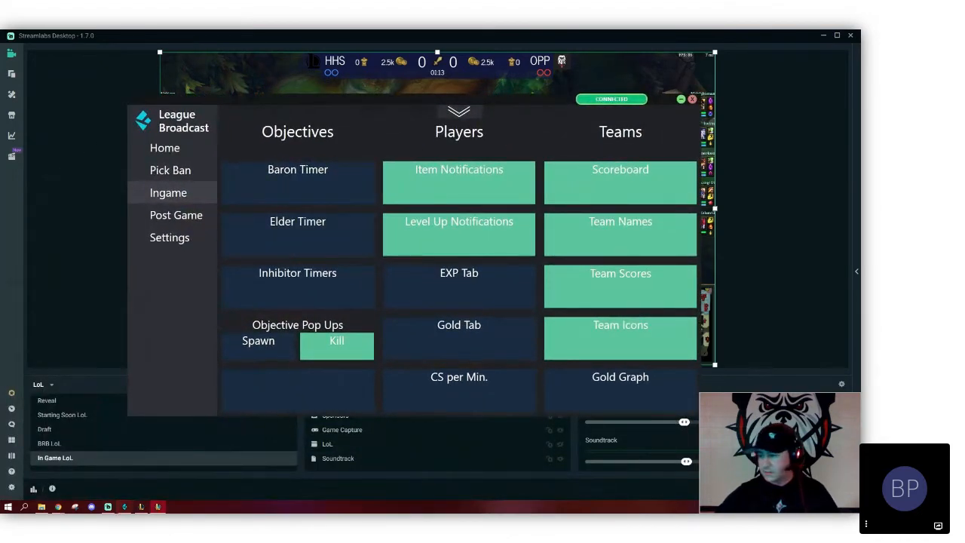
{"action": "key", "text": "alt+Tab"}
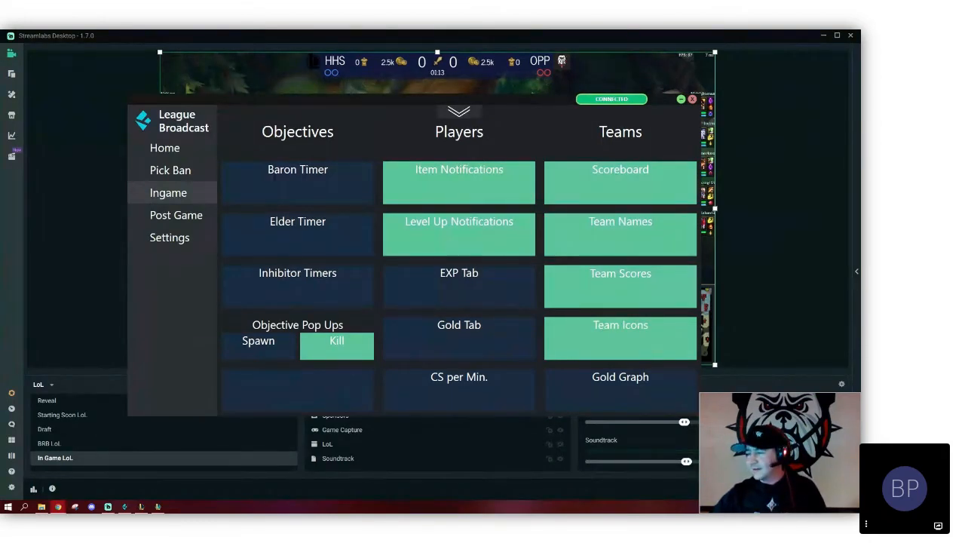
{"action": "left_click_drag", "start_coordinate": [543, 102], "coordinate": [476, 185]}
{"action": "key", "text": "alt+Tab"}
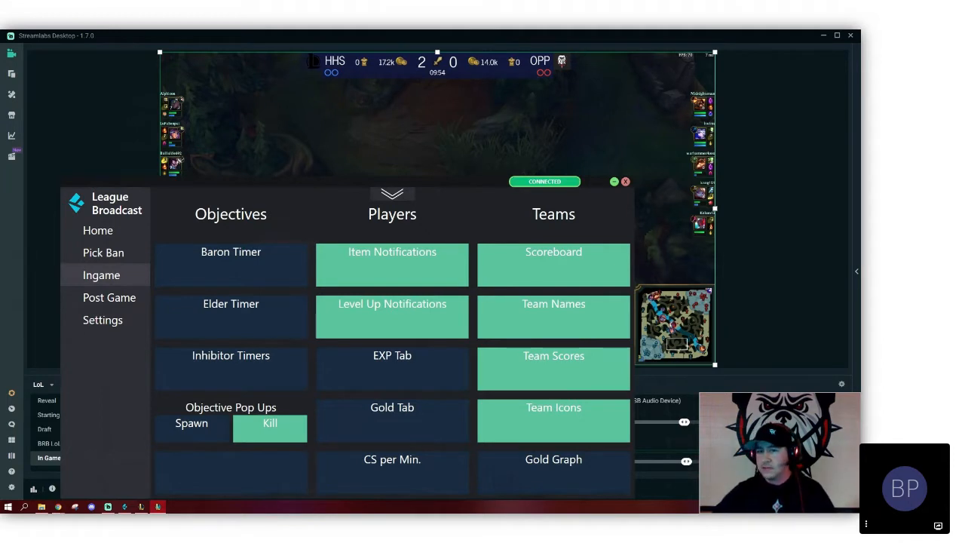
{"action": "key", "text": "alt+Tab"}
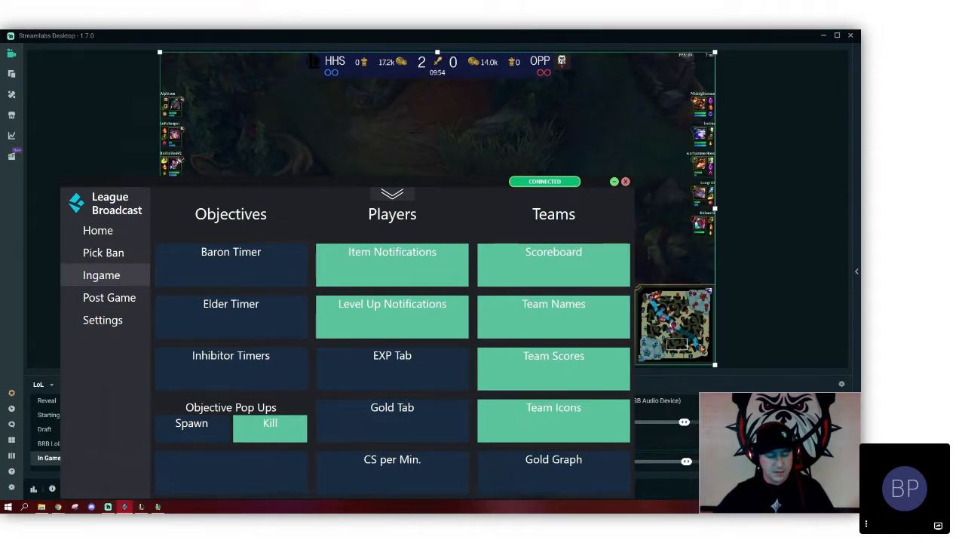
{"action": "key", "text": "alt+Tab"}
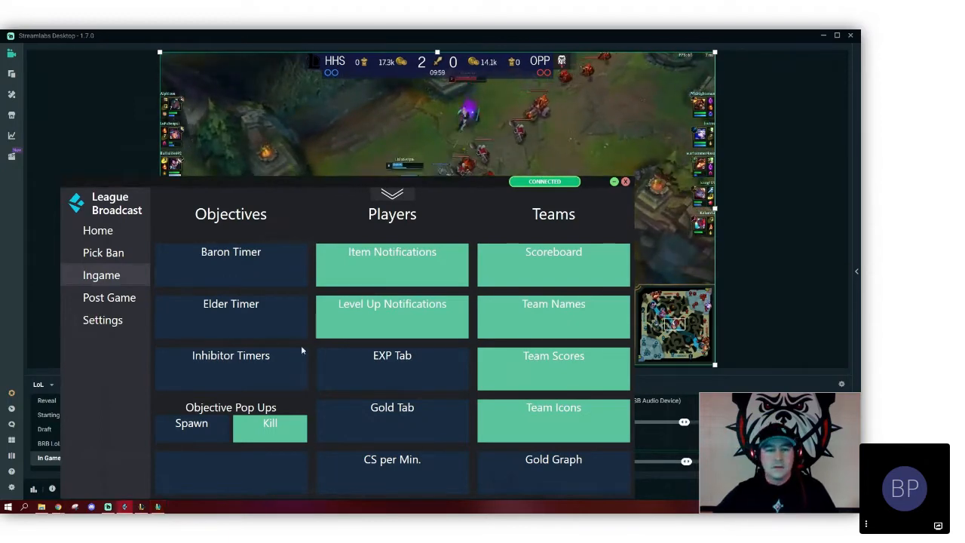
- Preview the players' EXP Tab and Gold Tab over the running replay one after the other, turning each off again
{"action": "left_click_drag", "start_coordinate": [420, 185], "coordinate": [410, 260]}
{"action": "left_click", "coordinate": [414, 402]}
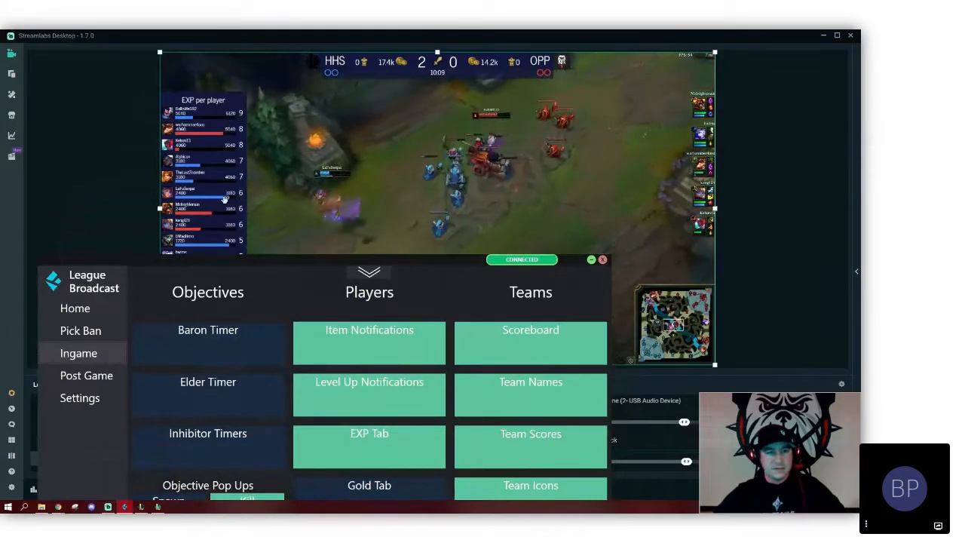
{"action": "left_click", "coordinate": [400, 429]}
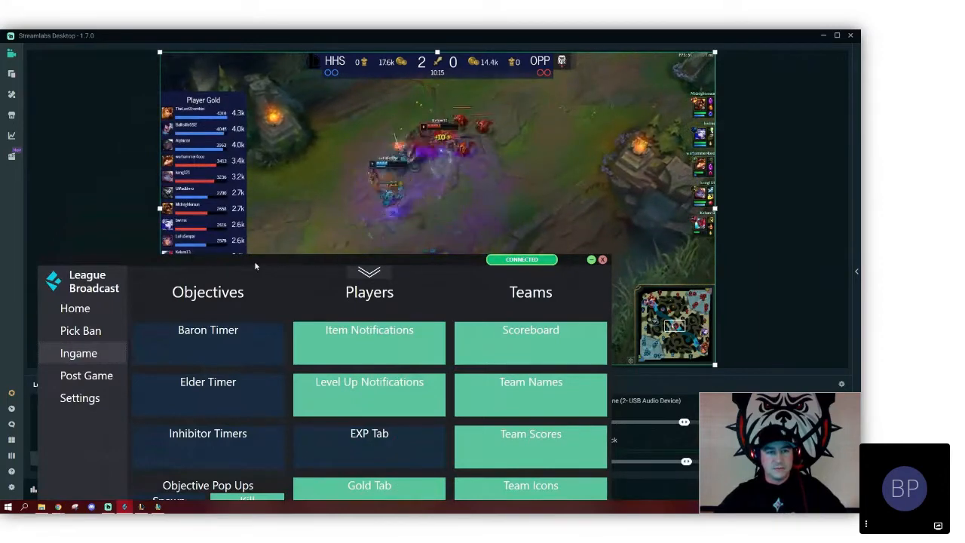
{"action": "mouse_move", "coordinate": [255, 260]}
{"action": "left_mouse_down"}
{"action": "mouse_move", "coordinate": [251, 277]}
{"action": "mouse_move", "coordinate": [249, 267]}
{"action": "left_mouse_up"}
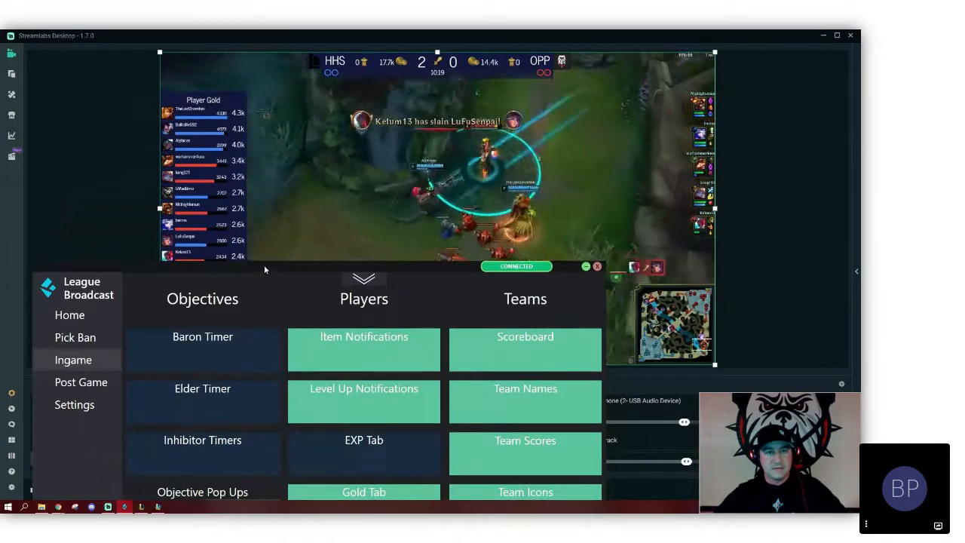
{"action": "left_click_drag", "start_coordinate": [264, 264], "coordinate": [255, 237]}
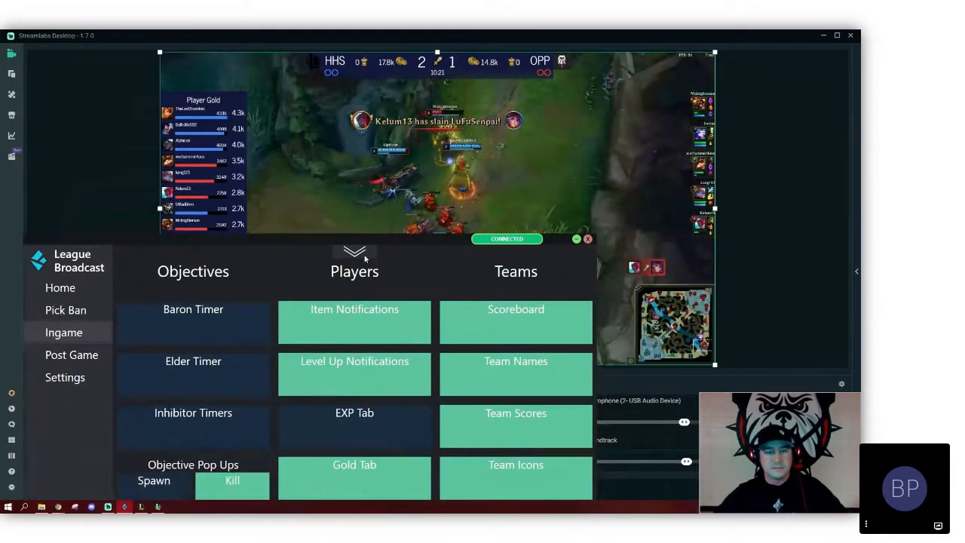
{"action": "left_click", "coordinate": [371, 485]}
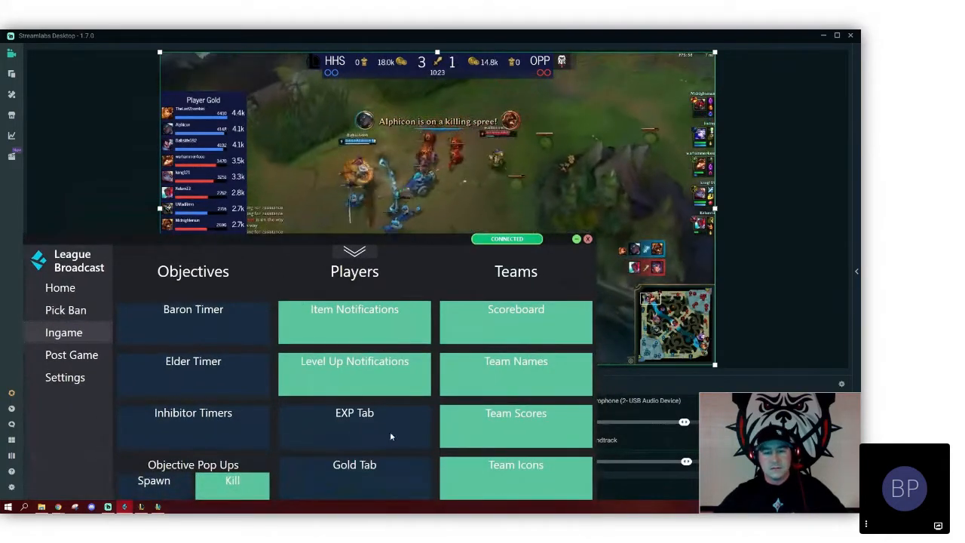
- Turn the players' CS per Min. overlay on to preview it over the replay, and turn it off again
{"action": "left_click_drag", "start_coordinate": [353, 240], "coordinate": [378, 283]}
{"action": "left_click", "coordinate": [380, 491]}
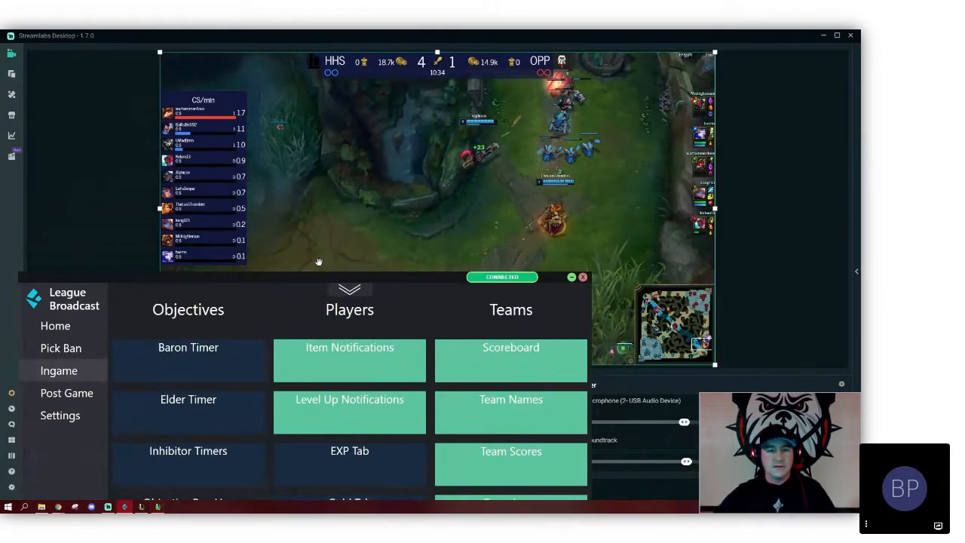
{"action": "left_click_drag", "start_coordinate": [323, 280], "coordinate": [401, 115]}
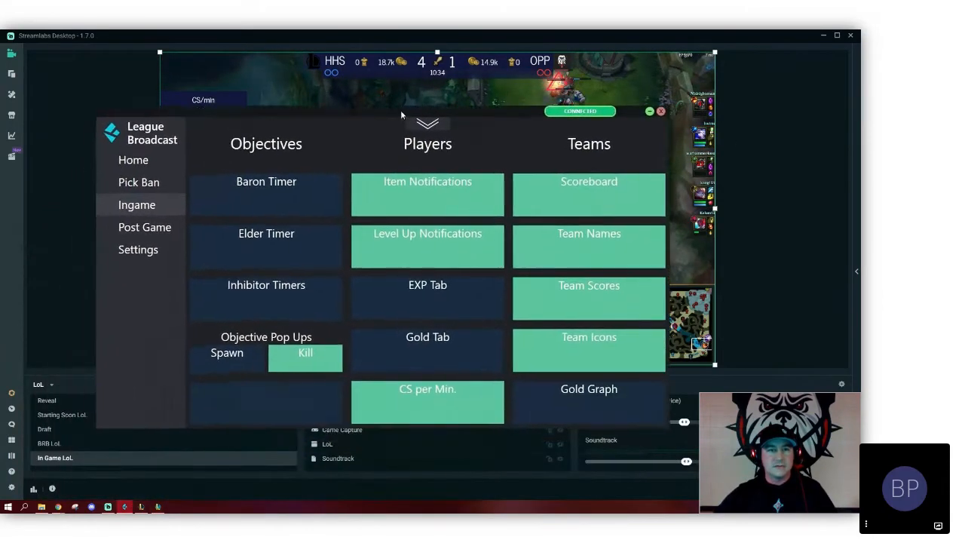
{"action": "left_click", "coordinate": [441, 398]}
{"action": "left_click_drag", "start_coordinate": [450, 113], "coordinate": [375, 200]}
- Switch to Streamlabs Desktop to view the uncovered In Game LoL scene preview, and return to League Broadcast's Ingame options
{"action": "key", "text": "alt+Tab"}
{"action": "key", "text": "alt+Tab"}
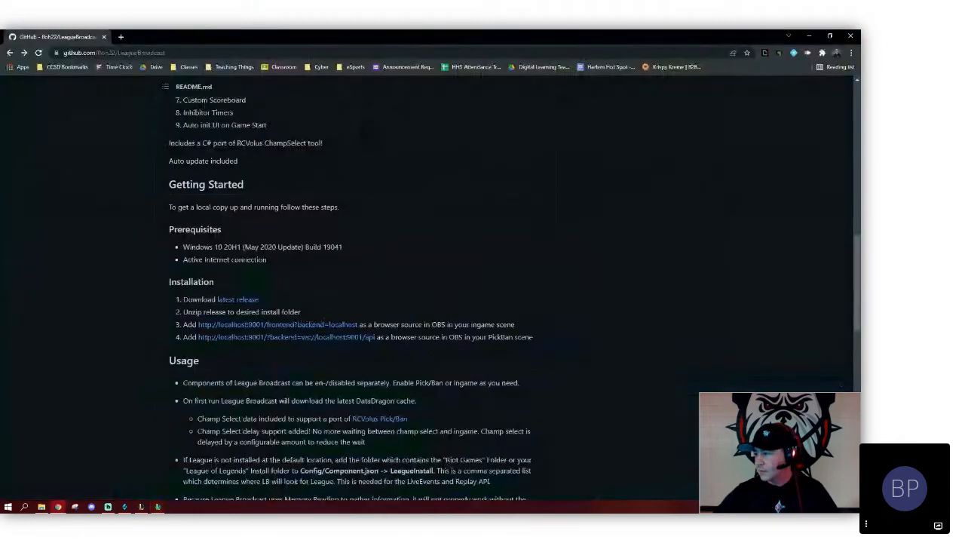
{"action": "key", "text": "alt+Tab"}
{"action": "key", "text": "alt+Tab"}
{"action": "left_click", "coordinate": [107, 507]}
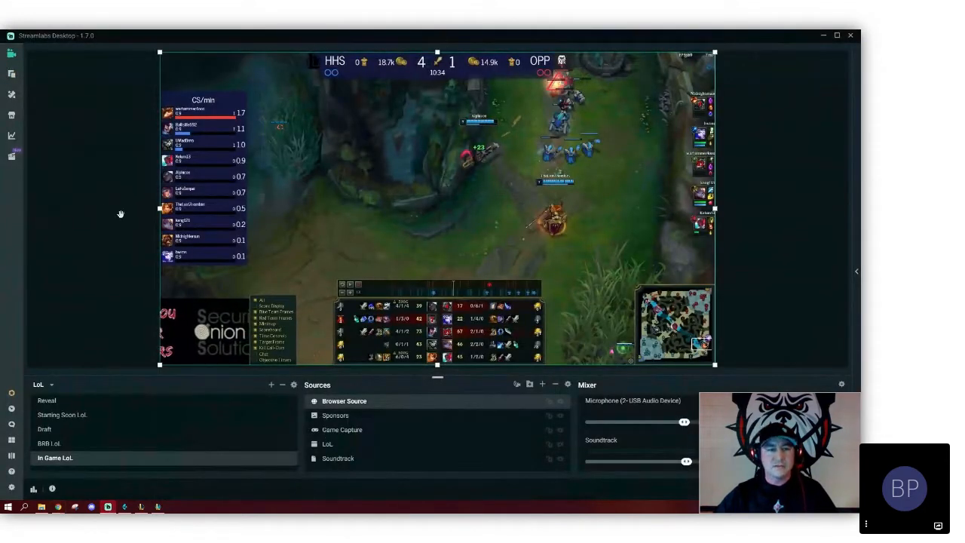
{"action": "left_click", "coordinate": [125, 506]}
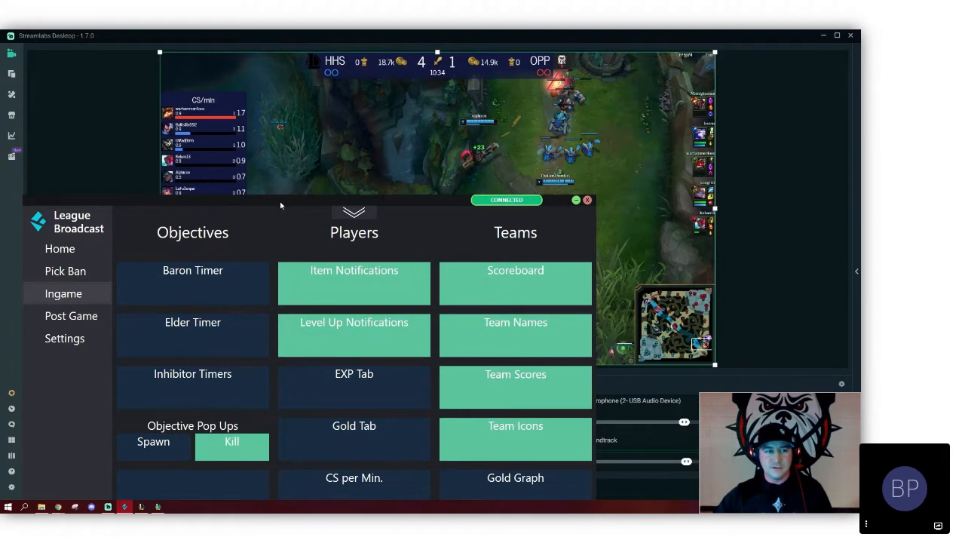
{"action": "left_click_drag", "start_coordinate": [280, 201], "coordinate": [258, 187]}
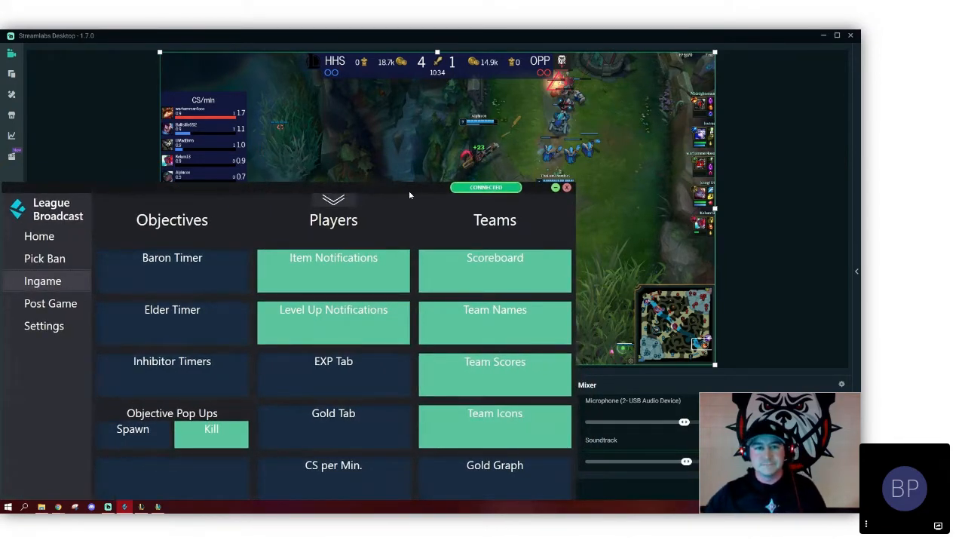
- Switch to File Explorer's League Broadcast folder, minimize the League Broadcast window, and look through the folder's files
{"action": "left_click", "coordinate": [41, 506]}
{"action": "left_click", "coordinate": [139, 190]}
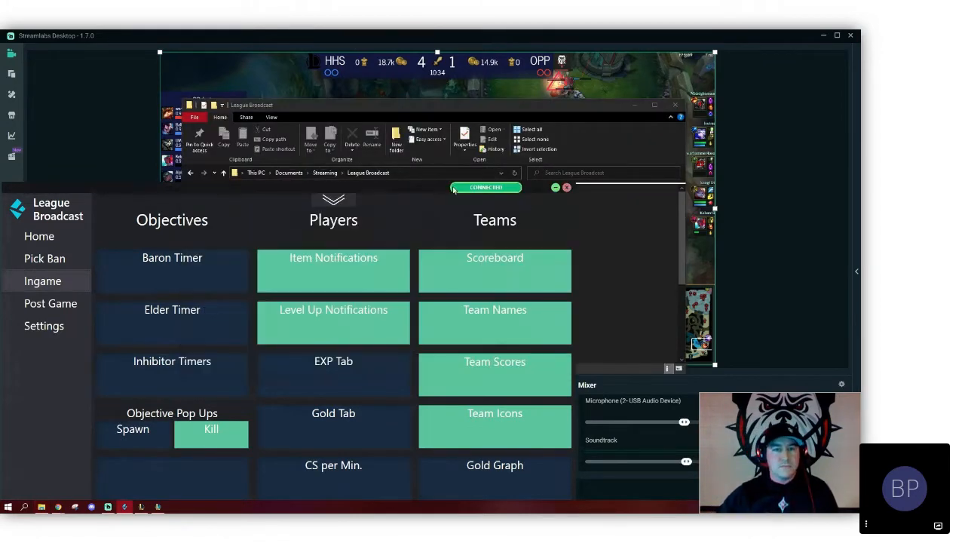
{"action": "left_click", "coordinate": [555, 187]}
{"action": "left_click_drag", "start_coordinate": [433, 116], "coordinate": [269, 235]}
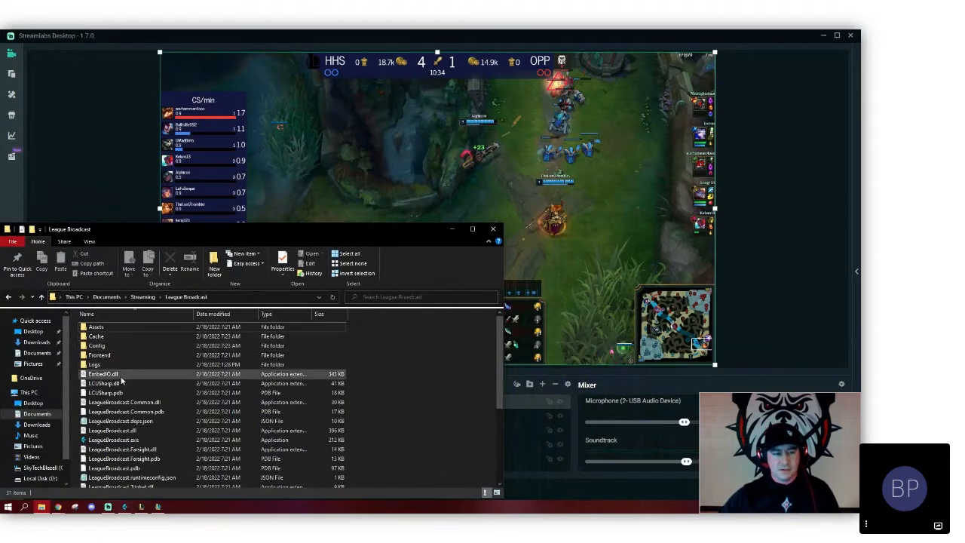
{"action": "scroll", "coordinate": [124, 398], "scroll_direction": "down", "scroll_amount": 5}
{"action": "scroll", "coordinate": [124, 398], "scroll_direction": "up", "scroll_amount": 5}
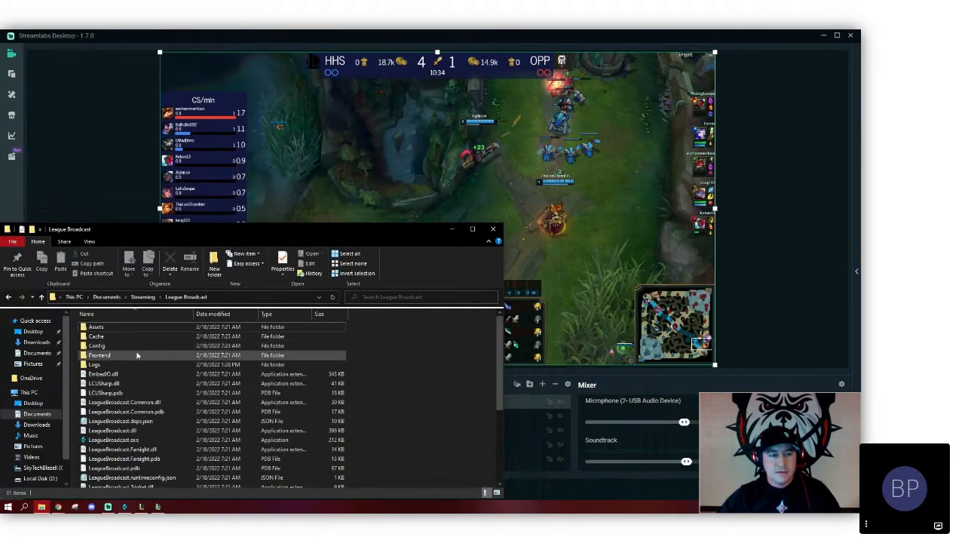
- Open Component.json from the Config folder in Notepad and place its window over the stream preview
{"action": "double_click", "coordinate": [115, 346]}
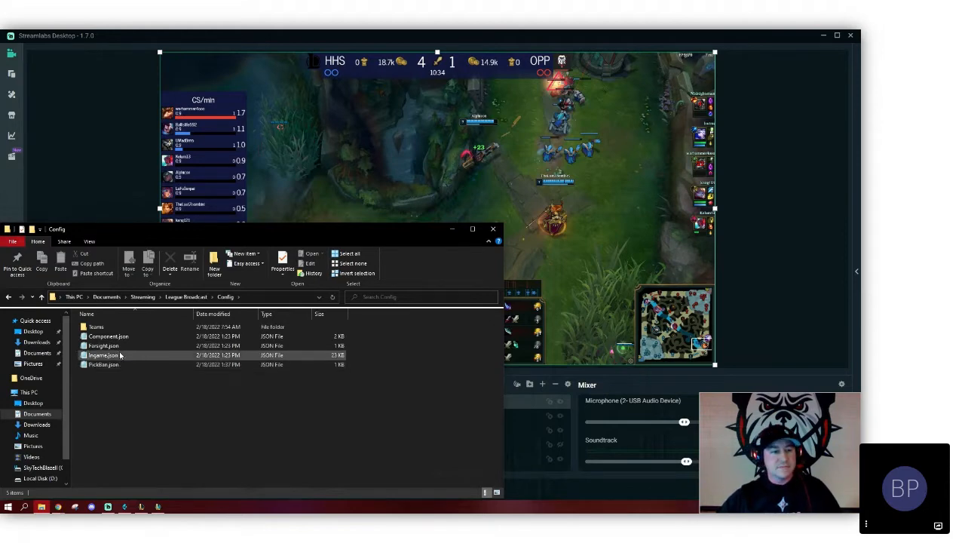
{"action": "left_click", "coordinate": [133, 337]}
{"action": "double_click", "coordinate": [132, 339]}
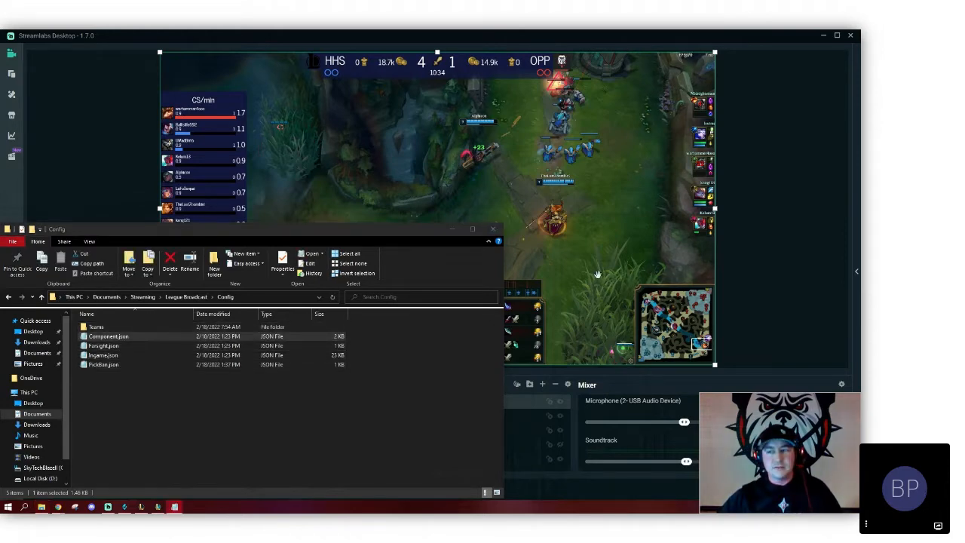
{"action": "left_click_drag", "start_coordinate": [436, 92], "coordinate": [206, 114]}
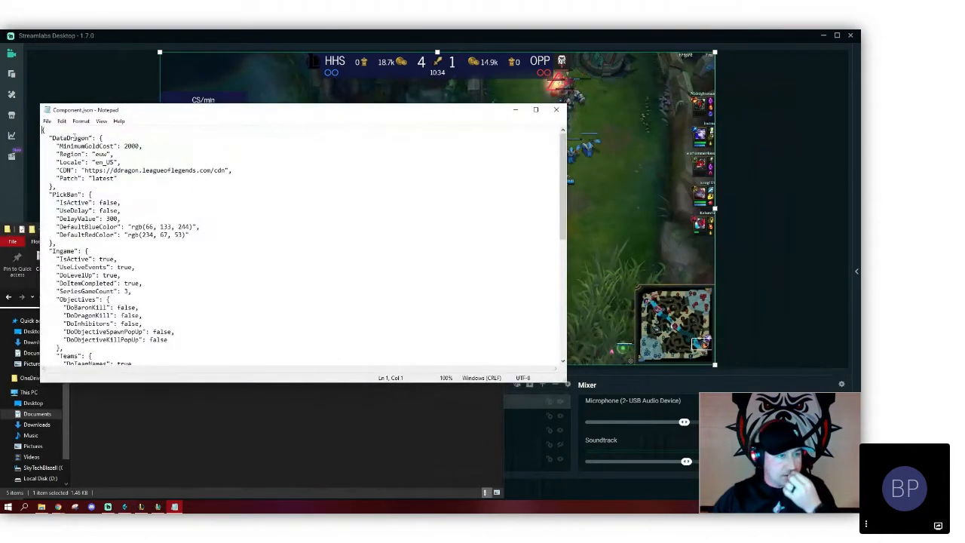
- Examine the DataDragon, PickBan and Ingame settings in Component.json
{"action": "scroll", "coordinate": [101, 207], "scroll_direction": "down", "scroll_amount": 1}
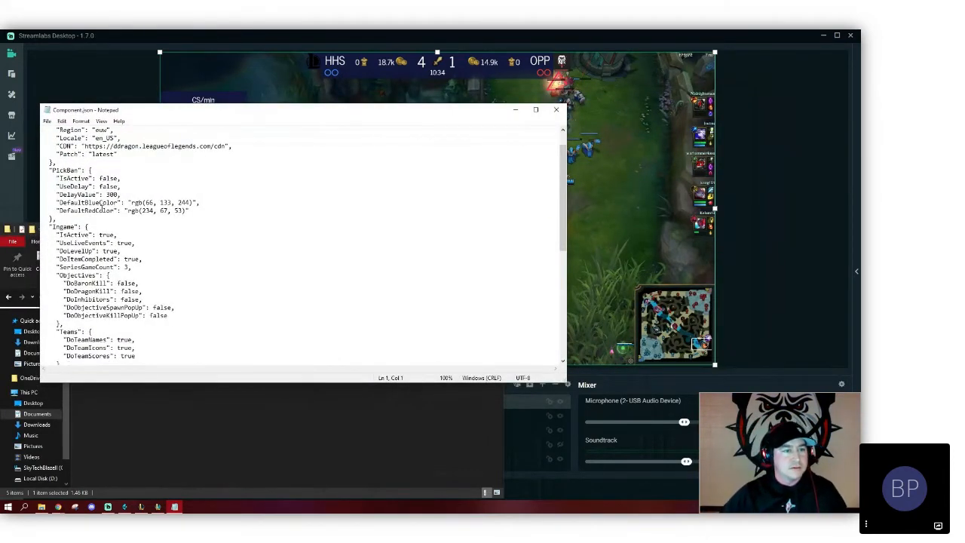
{"action": "scroll", "coordinate": [69, 166], "scroll_direction": "up", "scroll_amount": 1}
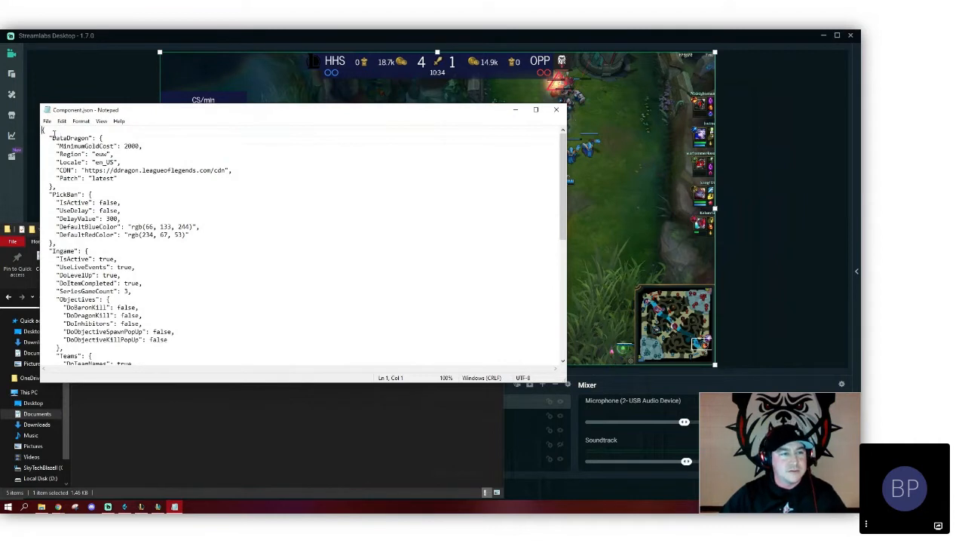
{"action": "left_click_drag", "start_coordinate": [52, 139], "coordinate": [119, 178]}
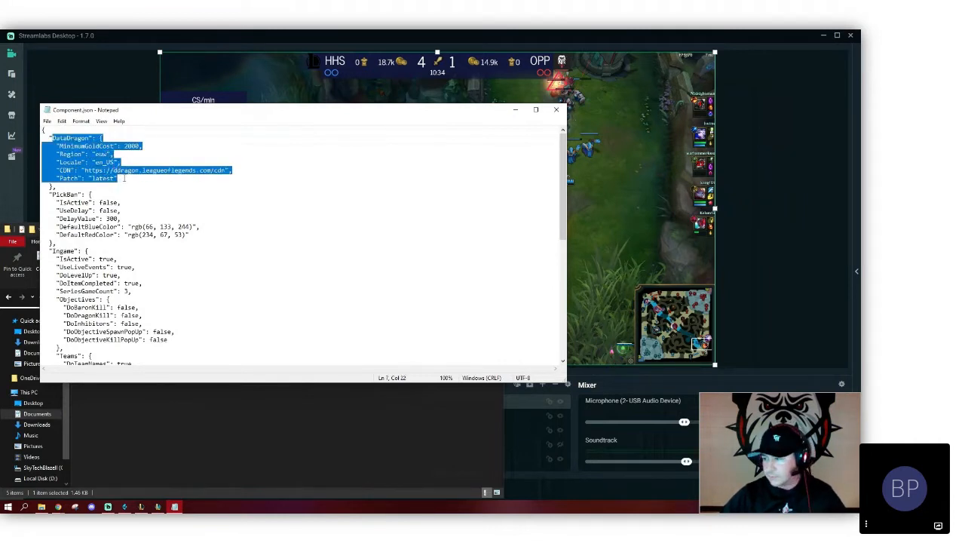
{"action": "left_click", "coordinate": [124, 179]}
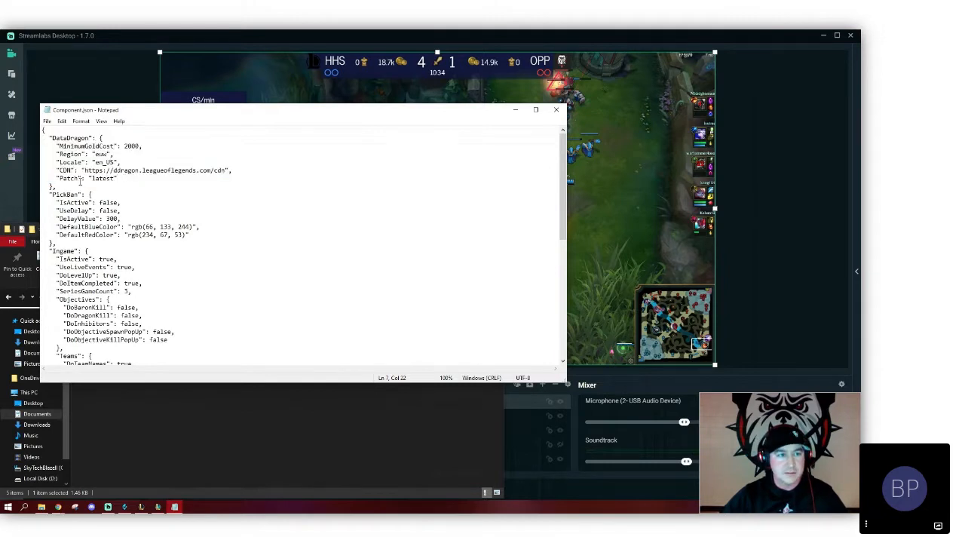
{"action": "left_click_drag", "start_coordinate": [53, 194], "coordinate": [123, 202]}
{"action": "left_click", "coordinate": [123, 202]}
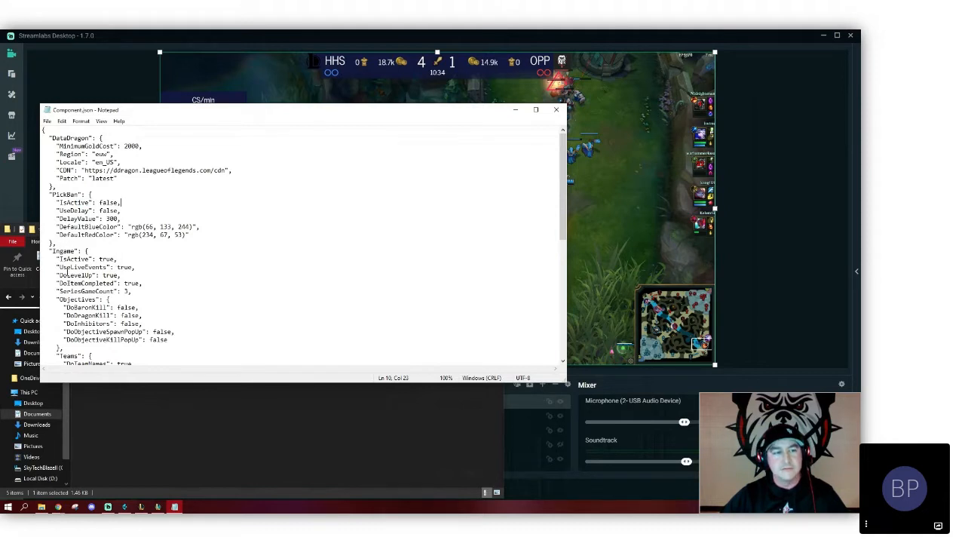
{"action": "scroll", "coordinate": [148, 227], "scroll_direction": "down", "scroll_amount": 1}
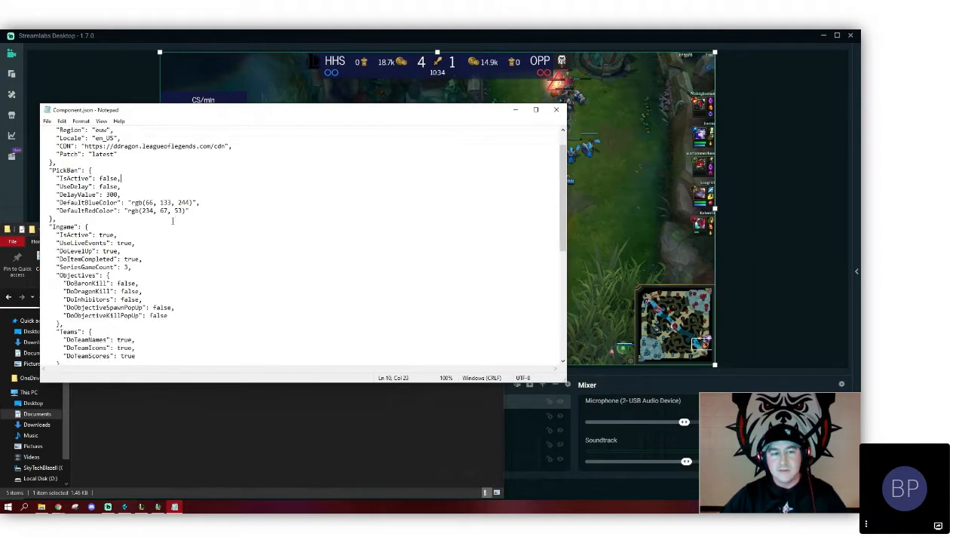
{"action": "scroll", "coordinate": [108, 186], "scroll_direction": "up", "scroll_amount": 1}
{"action": "scroll", "coordinate": [108, 186], "scroll_direction": "down", "scroll_amount": 1}
{"action": "scroll", "coordinate": [92, 184], "scroll_direction": "down", "scroll_amount": 1}
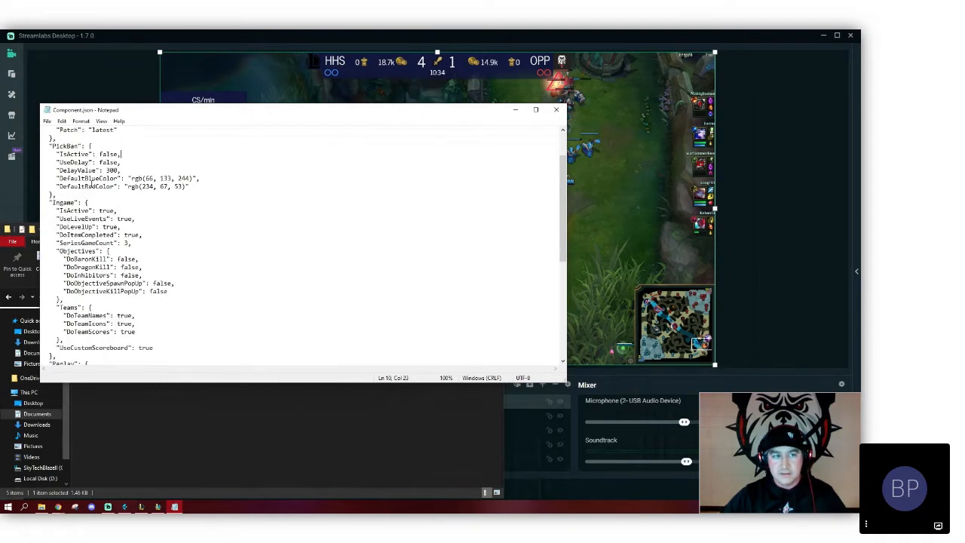
- Compare the objective settings in Component.json with the Ingame options in League Broadcast
{"action": "left_click", "coordinate": [125, 507]}
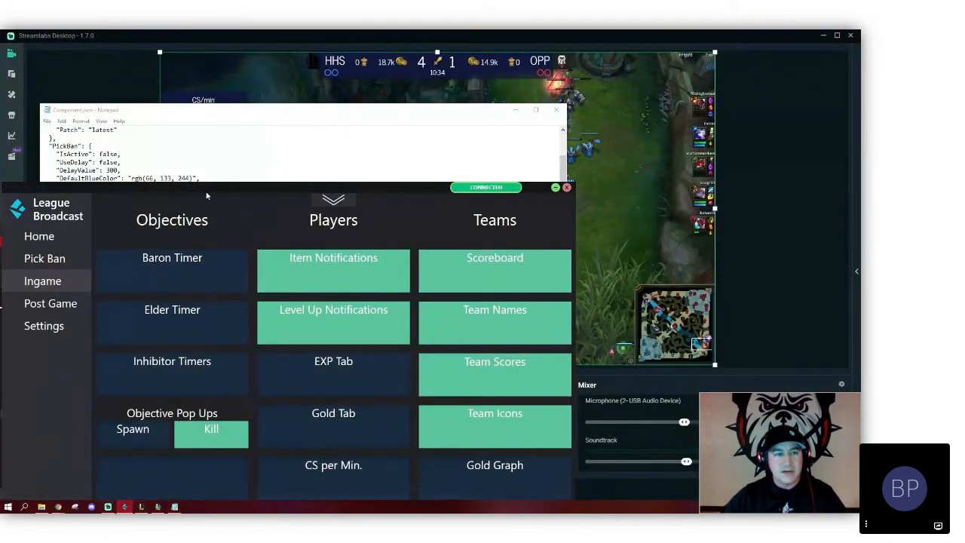
{"action": "left_click_drag", "start_coordinate": [207, 194], "coordinate": [219, 292]}
{"action": "left_click_drag", "start_coordinate": [153, 296], "coordinate": [154, 340]}
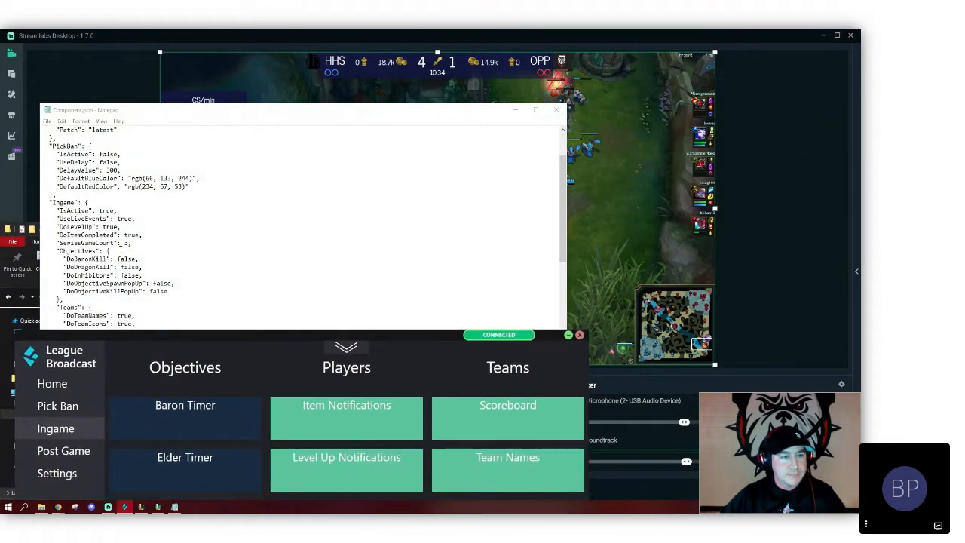
{"action": "scroll", "coordinate": [128, 241], "scroll_direction": "up", "scroll_amount": 1}
{"action": "scroll", "coordinate": [135, 242], "scroll_direction": "down", "scroll_amount": 1}
{"action": "scroll", "coordinate": [135, 242], "scroll_direction": "down", "scroll_amount": 3}
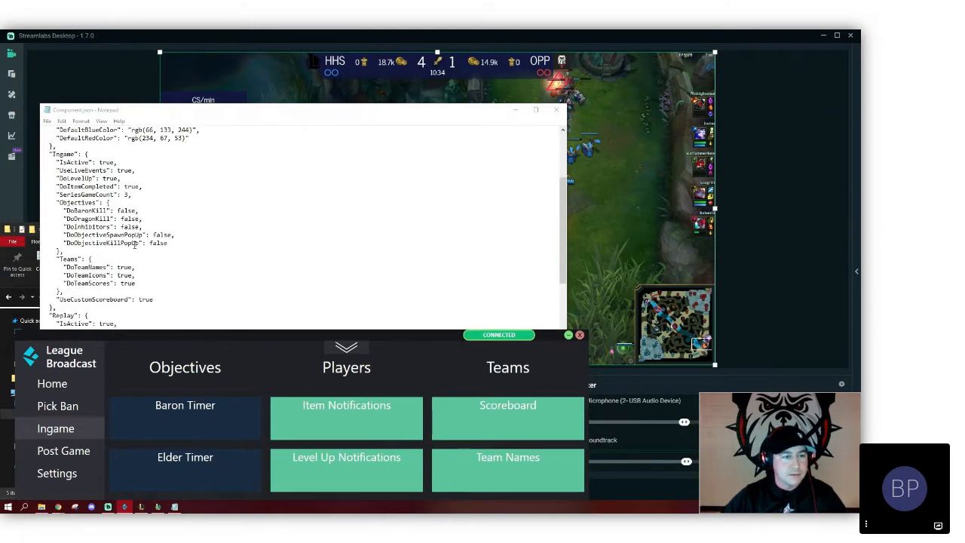
{"action": "scroll", "coordinate": [134, 245], "scroll_direction": "down", "scroll_amount": 1}
{"action": "left_click_drag", "start_coordinate": [169, 332], "coordinate": [177, 134]}
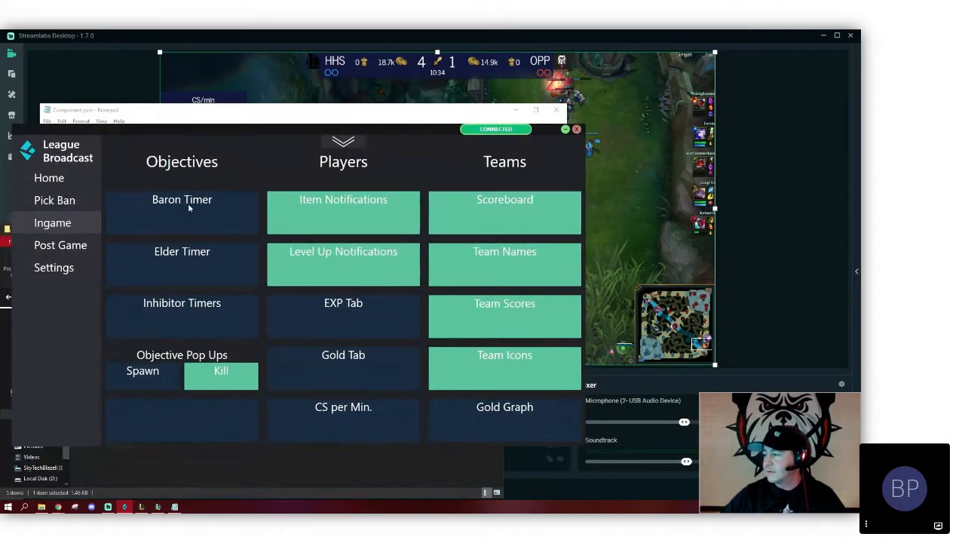
{"action": "left_click_drag", "start_coordinate": [348, 133], "coordinate": [328, 397]}
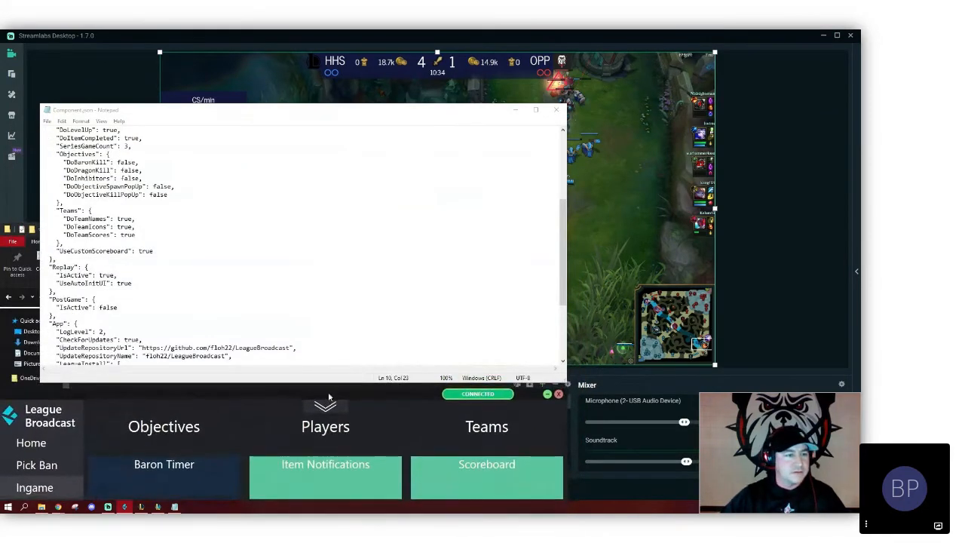
- Minimize League Broadcast and set DoBaronKill to true under the Ingame Objectives in Component.json
{"action": "left_click", "coordinate": [547, 393]}
{"action": "left_click_drag", "start_coordinate": [266, 114], "coordinate": [228, 224]}
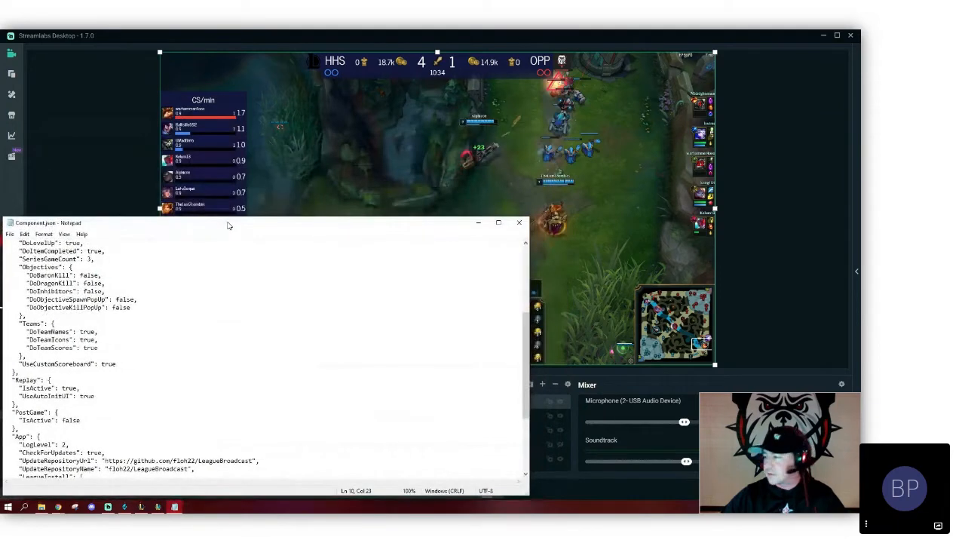
{"action": "scroll", "coordinate": [110, 315], "scroll_direction": "up", "scroll_amount": 3}
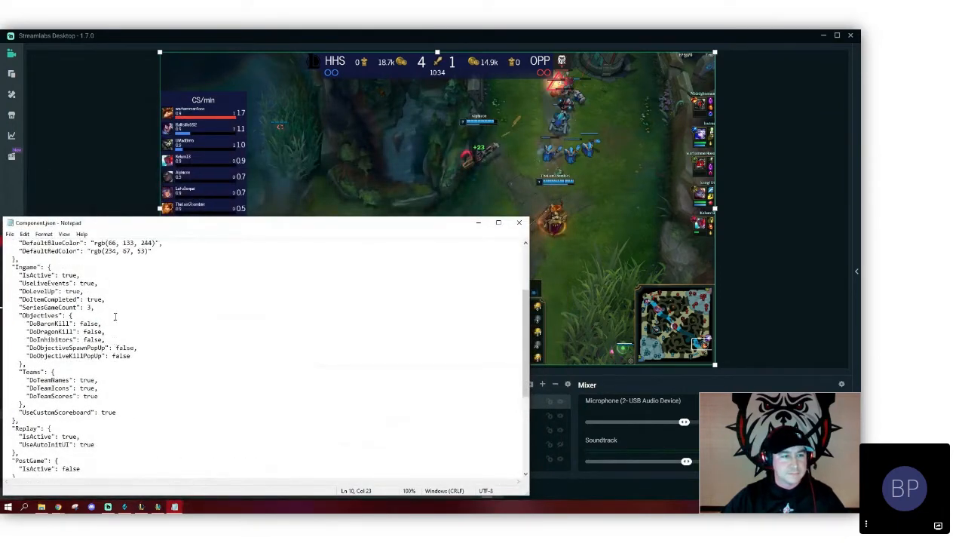
{"action": "scroll", "coordinate": [114, 317], "scroll_direction": "up", "scroll_amount": 3}
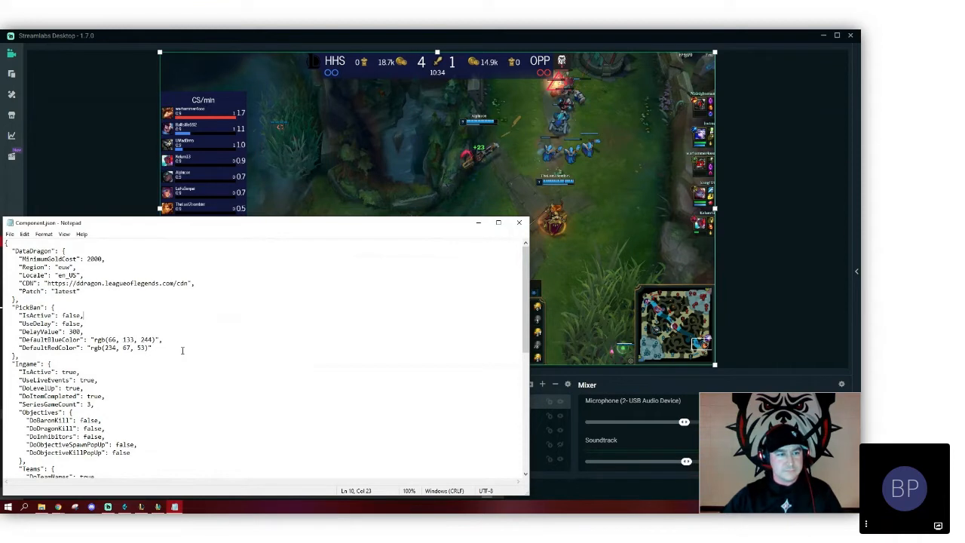
{"action": "scroll", "coordinate": [178, 348], "scroll_direction": "down", "scroll_amount": 2}
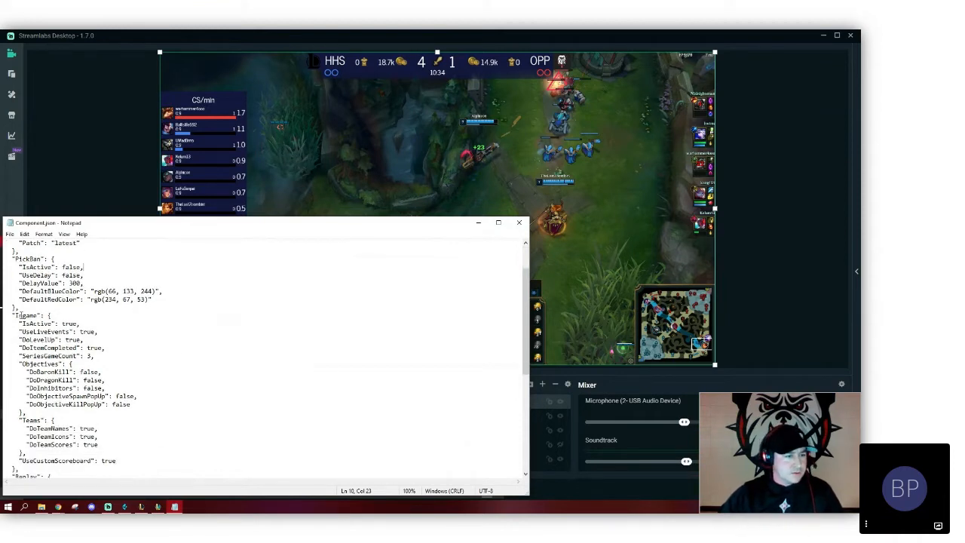
{"action": "scroll", "coordinate": [126, 357], "scroll_direction": "down", "scroll_amount": 1}
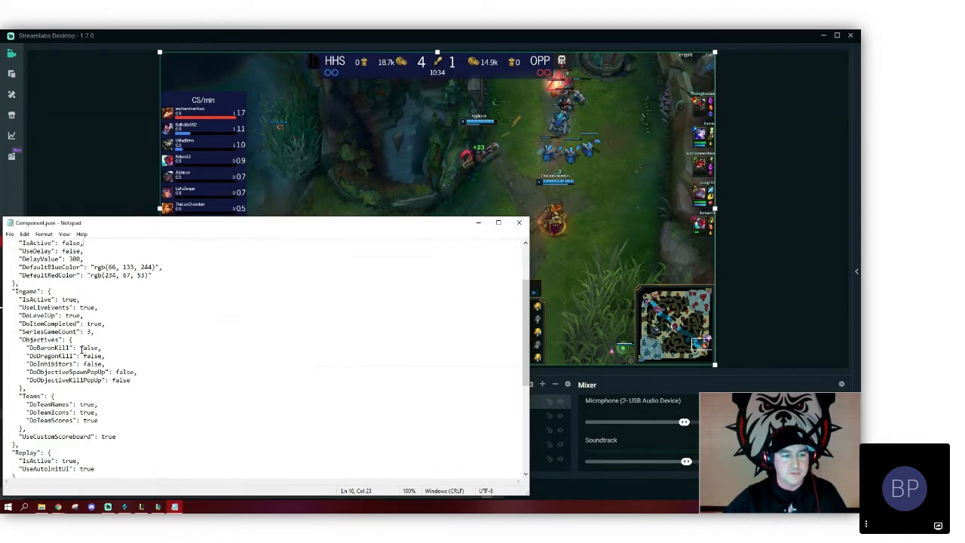
{"action": "left_click_drag", "start_coordinate": [80, 348], "coordinate": [99, 346]}
{"action": "type", "text": "true"}
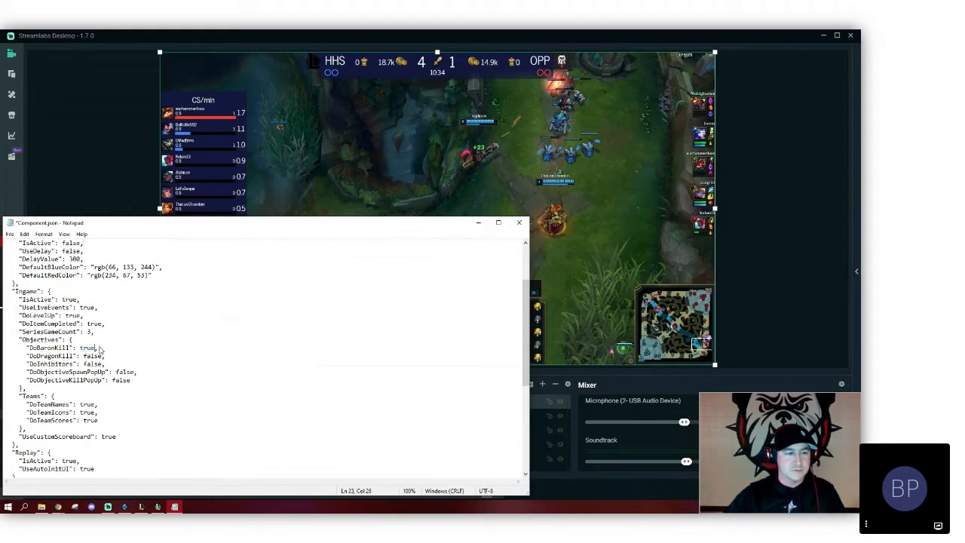
- Set DoDragonKill to true under the Ingame Objectives in Component.json and save the file
{"action": "left_click", "coordinate": [95, 356]}
{"action": "double_click", "coordinate": [95, 356]}
{"action": "type", "text": "true"}
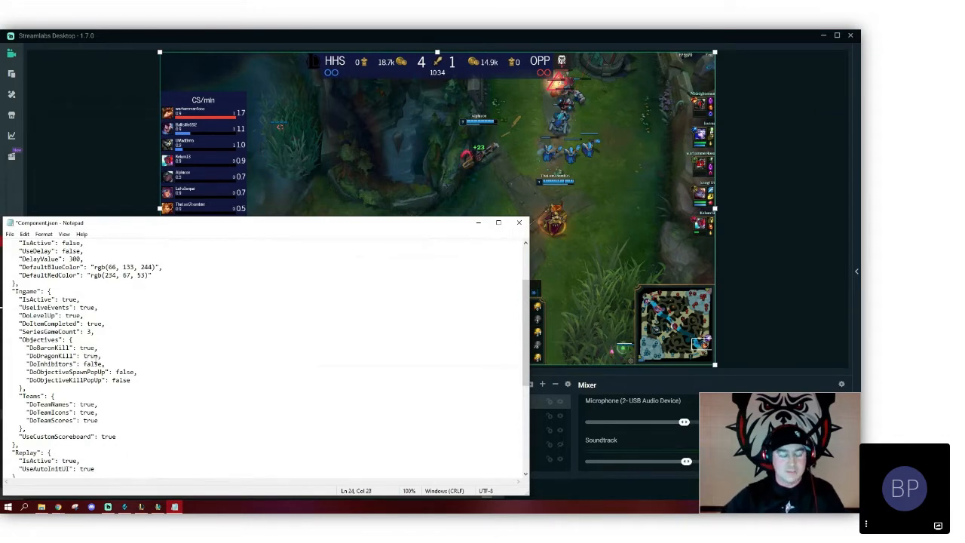
{"action": "key", "text": "ctrl+s"}
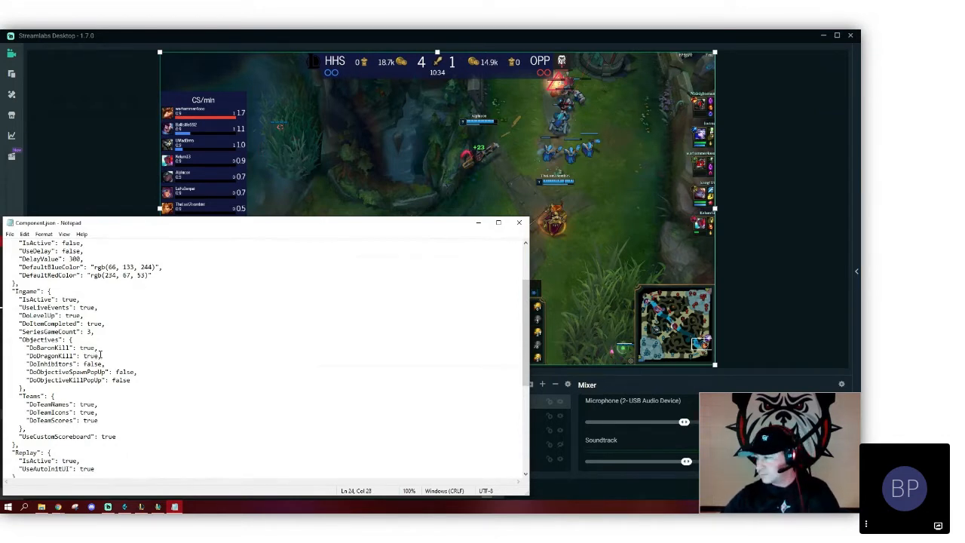
- Set DoObjectiveKillPopUp to true under the Ingame Objectives in Component.json
{"action": "scroll", "coordinate": [137, 366], "scroll_direction": "down", "scroll_amount": 1}
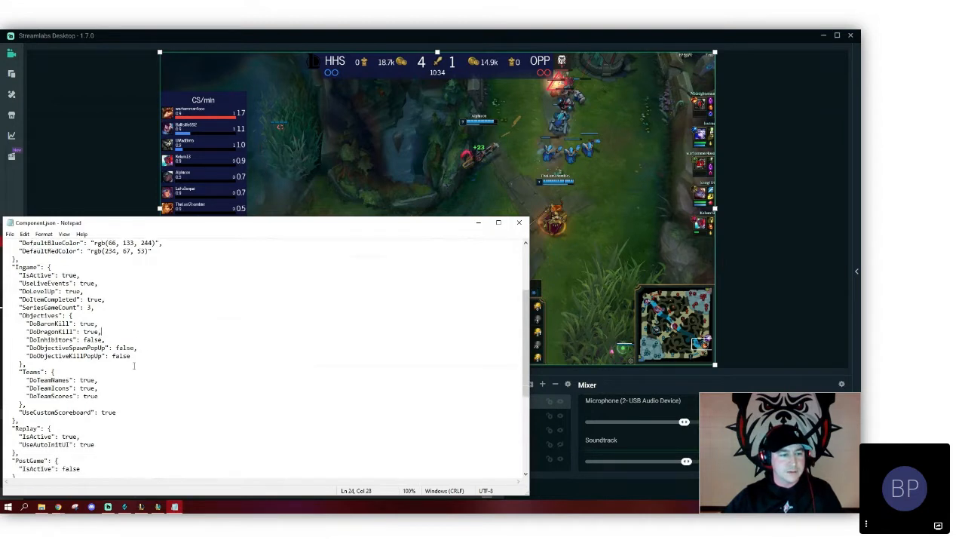
{"action": "left_click_drag", "start_coordinate": [133, 355], "coordinate": [113, 355]}
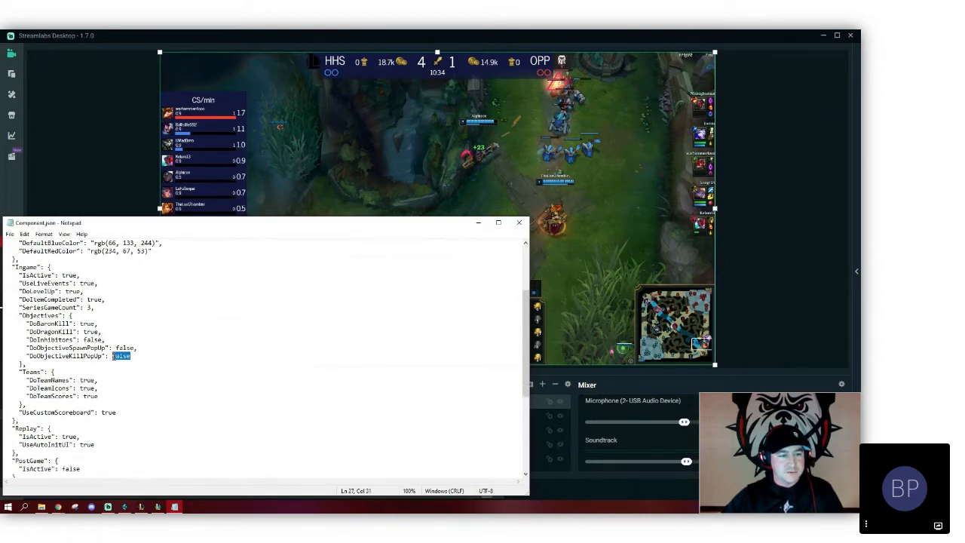
{"action": "type", "text": "true"}
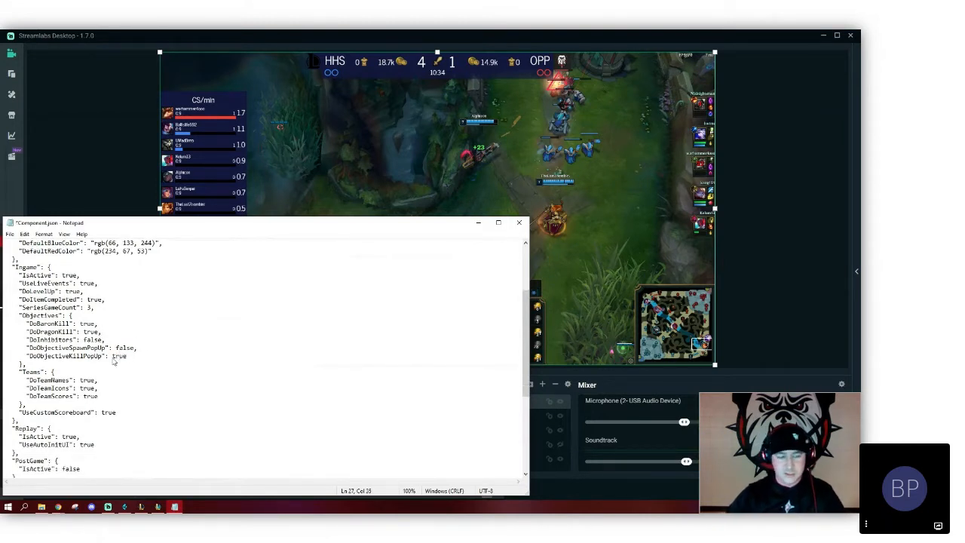
- Examine the Teams, Replay, PostGame and App settings in Component.json and briefly check the Ingame page in League Broadcast
{"action": "scroll", "coordinate": [116, 347], "scroll_direction": "down", "scroll_amount": 1}
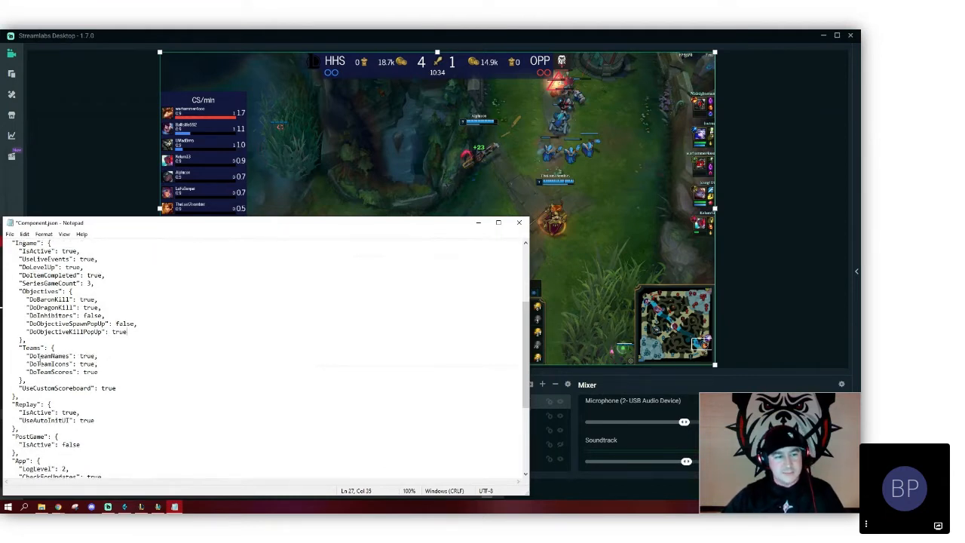
{"action": "left_click_drag", "start_coordinate": [80, 356], "coordinate": [99, 371]}
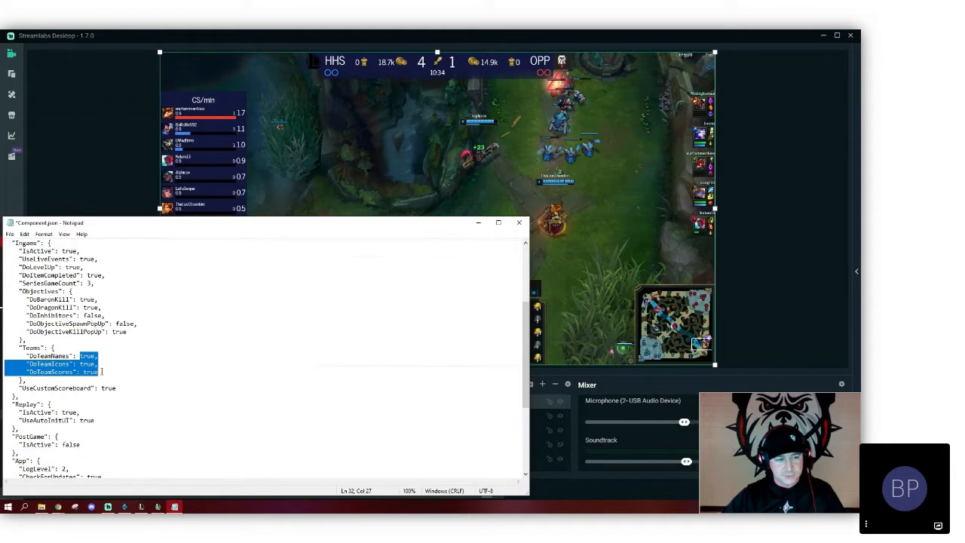
{"action": "left_click", "coordinate": [100, 371]}
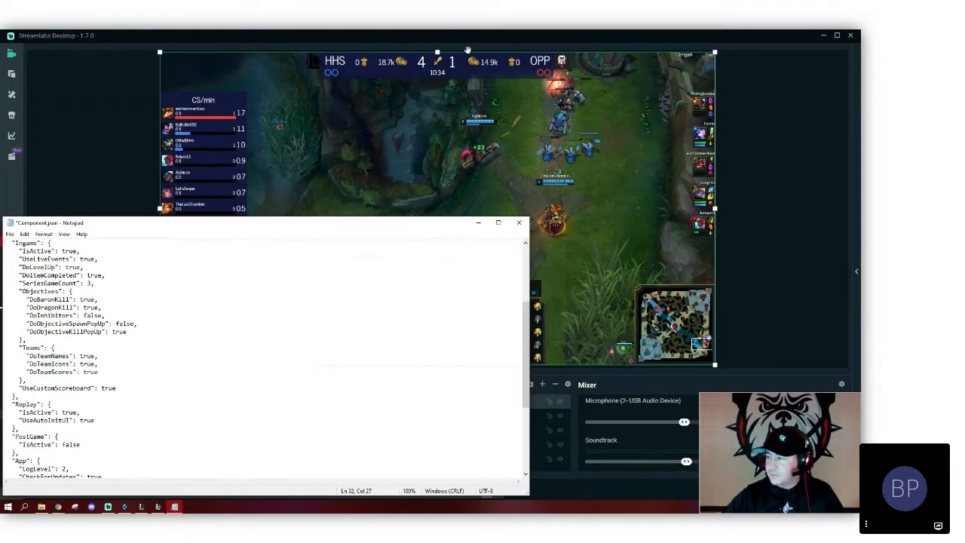
{"action": "scroll", "coordinate": [113, 355], "scroll_direction": "down", "scroll_amount": 1}
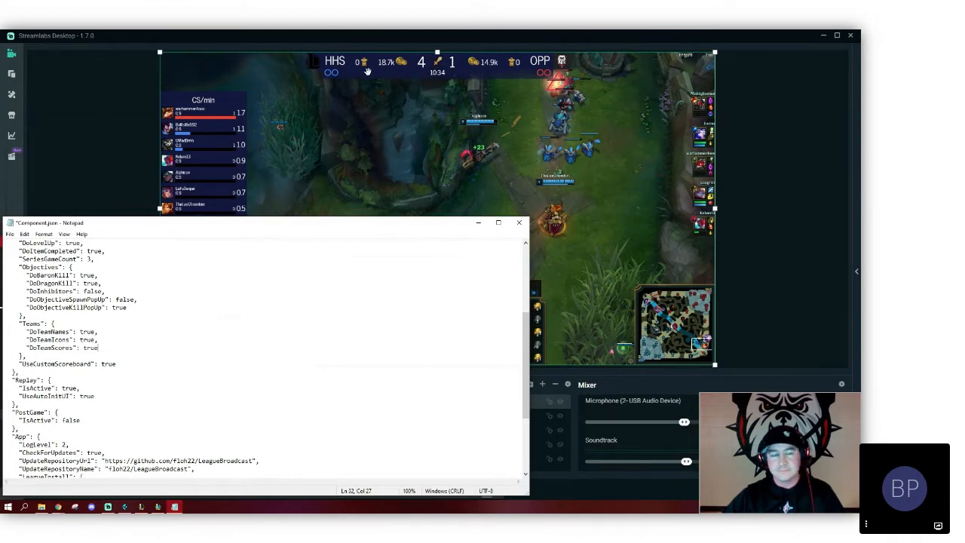
{"action": "scroll", "coordinate": [98, 374], "scroll_direction": "down", "scroll_amount": 1}
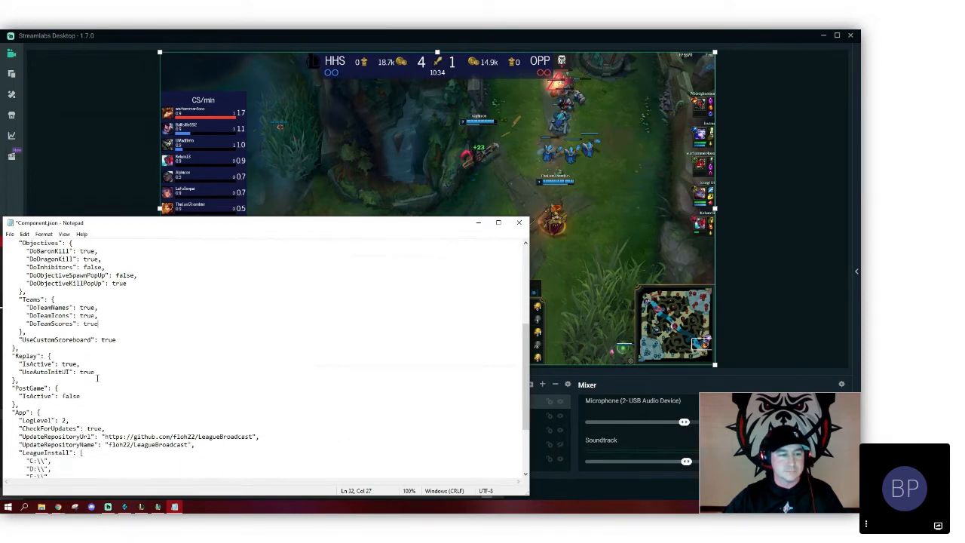
{"action": "scroll", "coordinate": [98, 377], "scroll_direction": "down", "scroll_amount": 4}
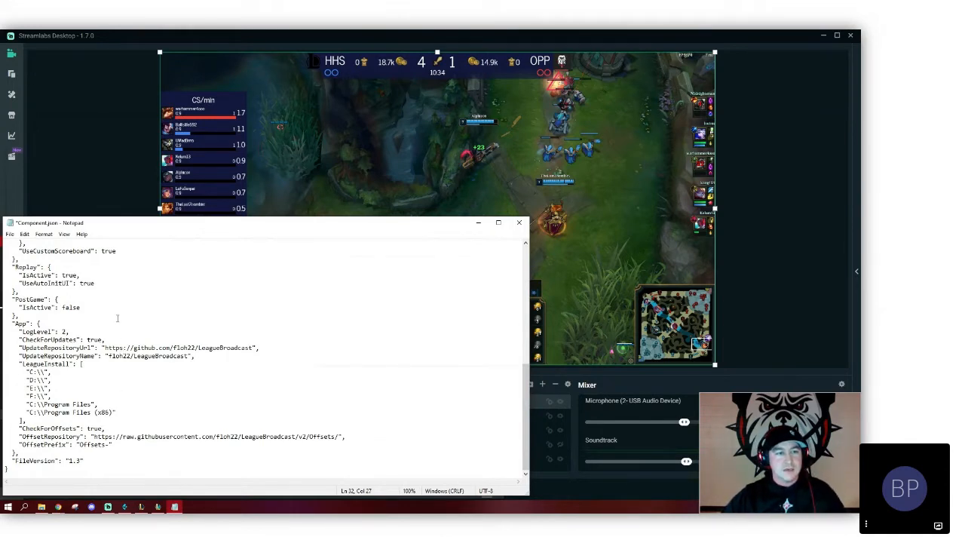
{"action": "scroll", "coordinate": [117, 319], "scroll_direction": "up", "scroll_amount": 8}
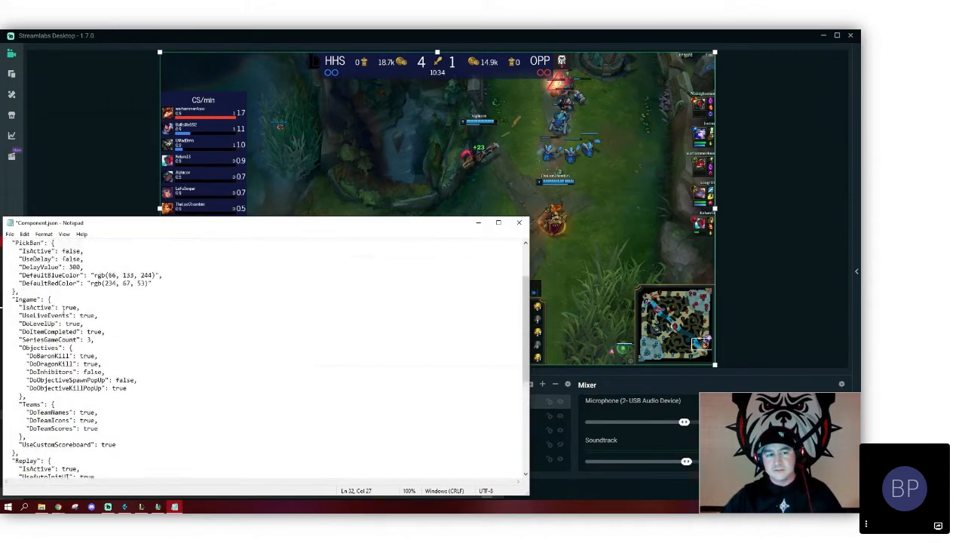
{"action": "scroll", "coordinate": [73, 322], "scroll_direction": "up", "scroll_amount": 2}
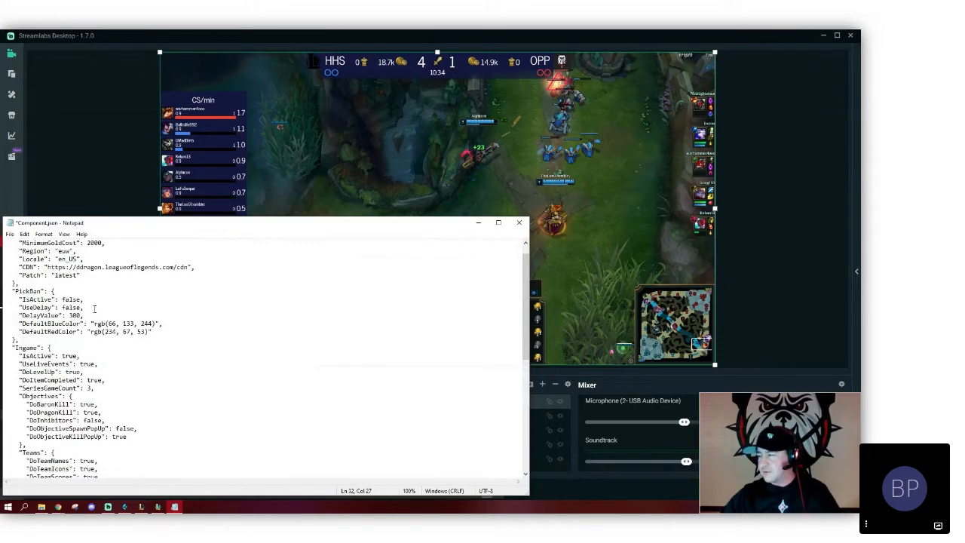
{"action": "left_click", "coordinate": [124, 506]}
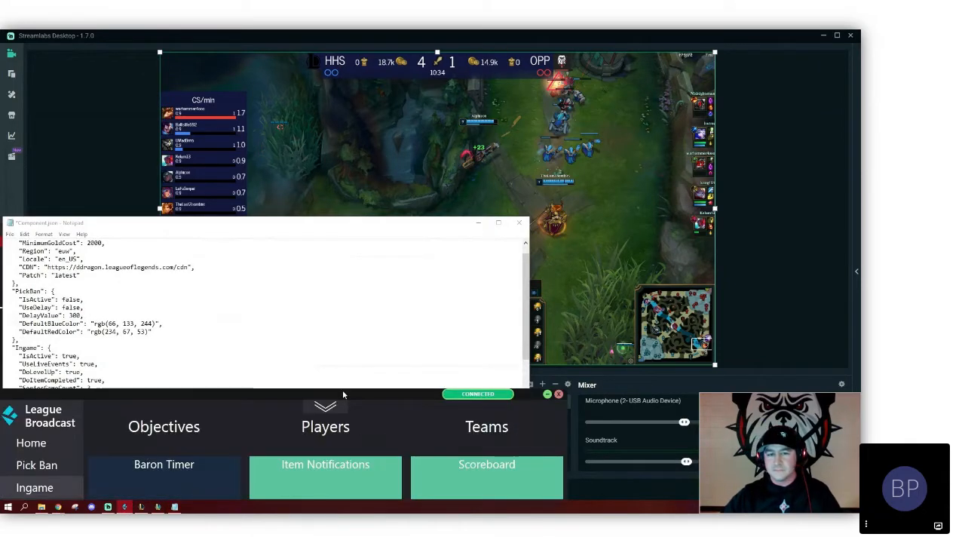
{"action": "left_click", "coordinate": [339, 395]}
{"action": "left_click", "coordinate": [562, 156]}
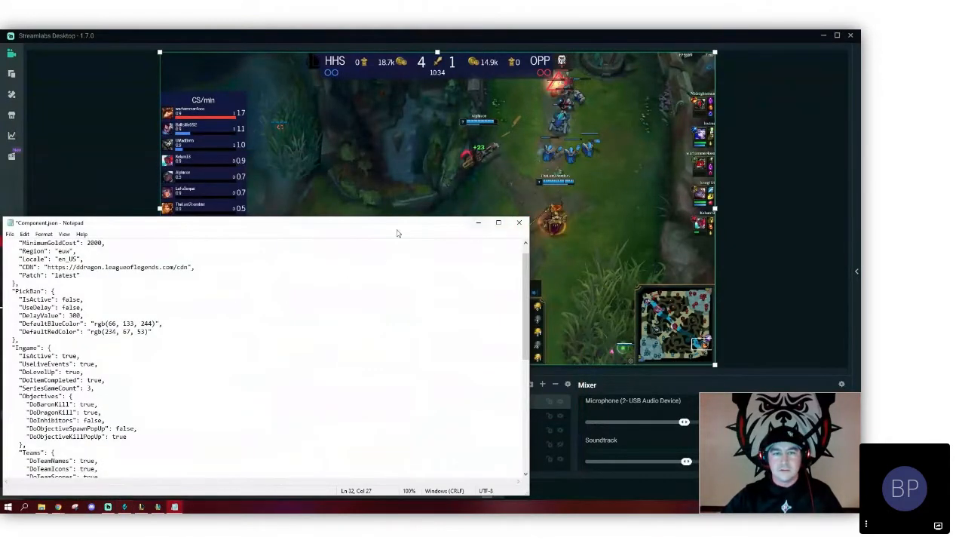
- Save the edited Component.json and close it
{"action": "left_click", "coordinate": [10, 233]}
{"action": "left_click", "coordinate": [26, 274]}
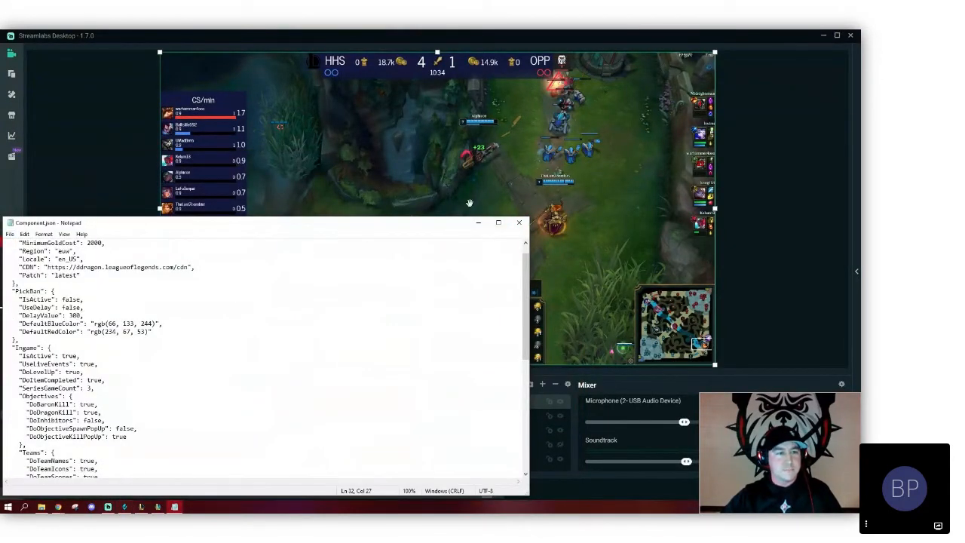
{"action": "left_click", "coordinate": [518, 222]}
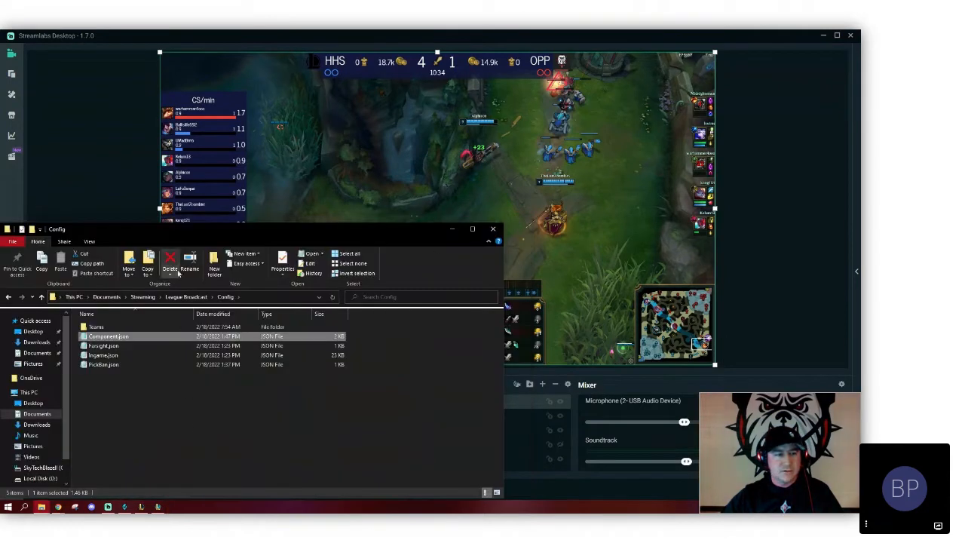
- Open Ingame.json from the Config folder in Notepad and move its window higher over the stream preview
{"action": "double_click", "coordinate": [142, 356]}
{"action": "left_click_drag", "start_coordinate": [155, 223], "coordinate": [164, 149]}
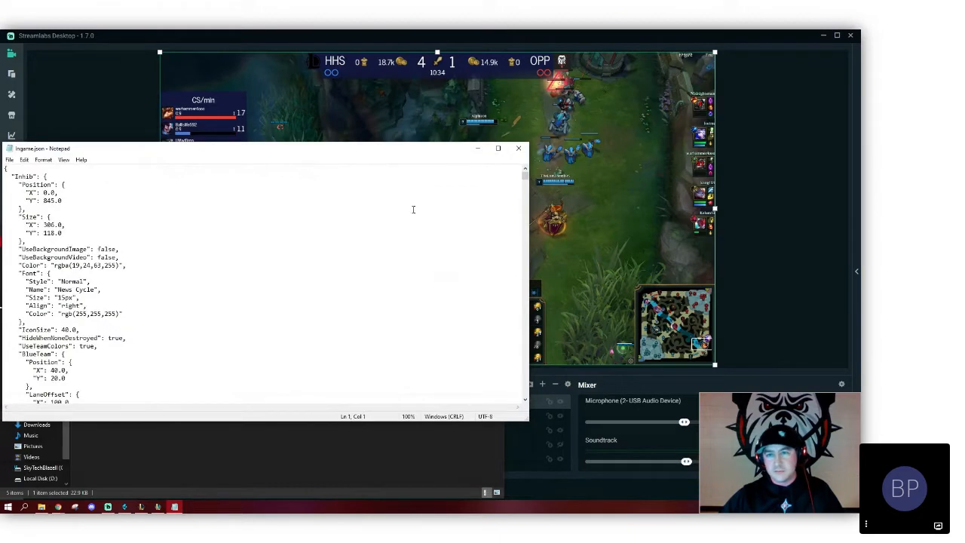
{"action": "mouse_move", "coordinate": [526, 178]}
{"action": "left_mouse_down"}
{"action": "mouse_move", "coordinate": [527, 199]}
{"action": "mouse_move", "coordinate": [526, 173]}
{"action": "left_mouse_up"}
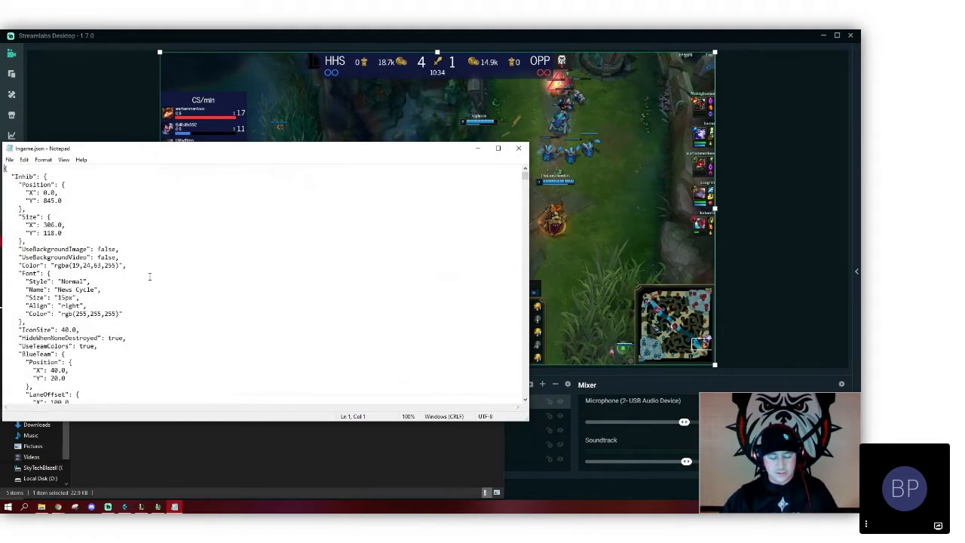
{"action": "key", "text": "ctrl+f"}
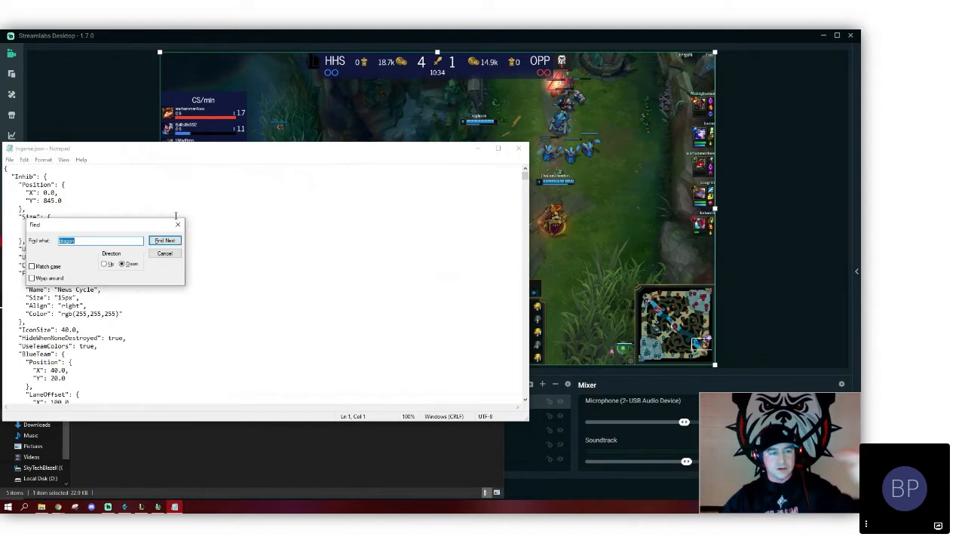
{"action": "left_click", "coordinate": [178, 225]}
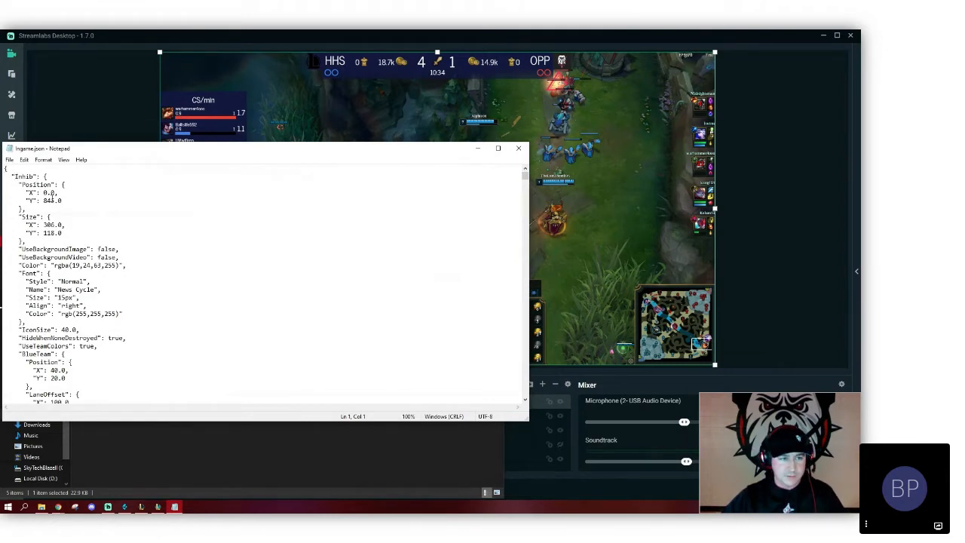
- Examine the Inhib and Score sections in Ingame.json, including their position, size and font settings
{"action": "scroll", "coordinate": [39, 202], "scroll_direction": "down", "scroll_amount": 1}
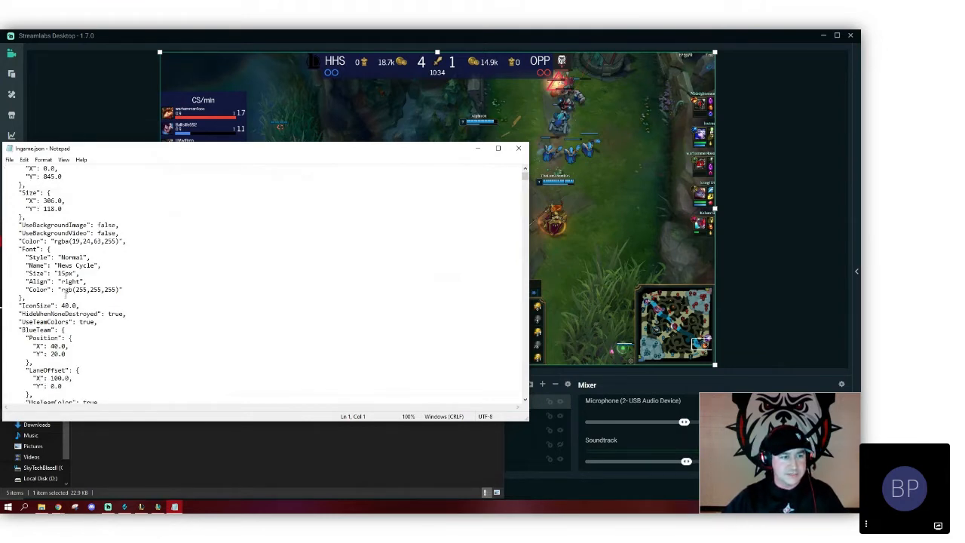
{"action": "scroll", "coordinate": [23, 185], "scroll_direction": "up", "scroll_amount": 1}
{"action": "left_click", "coordinate": [12, 176]}
{"action": "scroll", "coordinate": [48, 220], "scroll_direction": "down", "scroll_amount": 5}
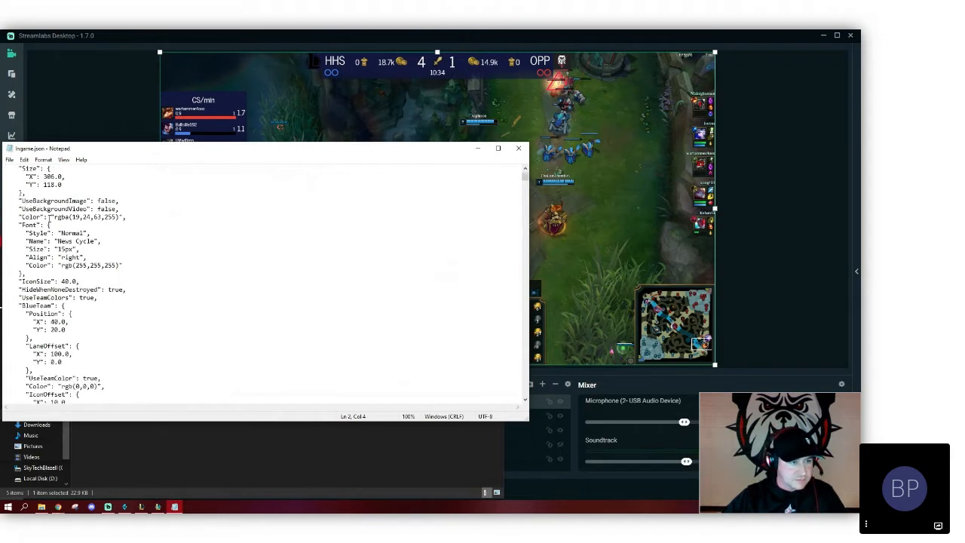
{"action": "scroll", "coordinate": [48, 219], "scroll_direction": "down", "scroll_amount": 2}
{"action": "scroll", "coordinate": [45, 215], "scroll_direction": "up", "scroll_amount": 5}
{"action": "scroll", "coordinate": [43, 211], "scroll_direction": "down", "scroll_amount": 5}
{"action": "scroll", "coordinate": [43, 211], "scroll_direction": "down", "scroll_amount": 9}
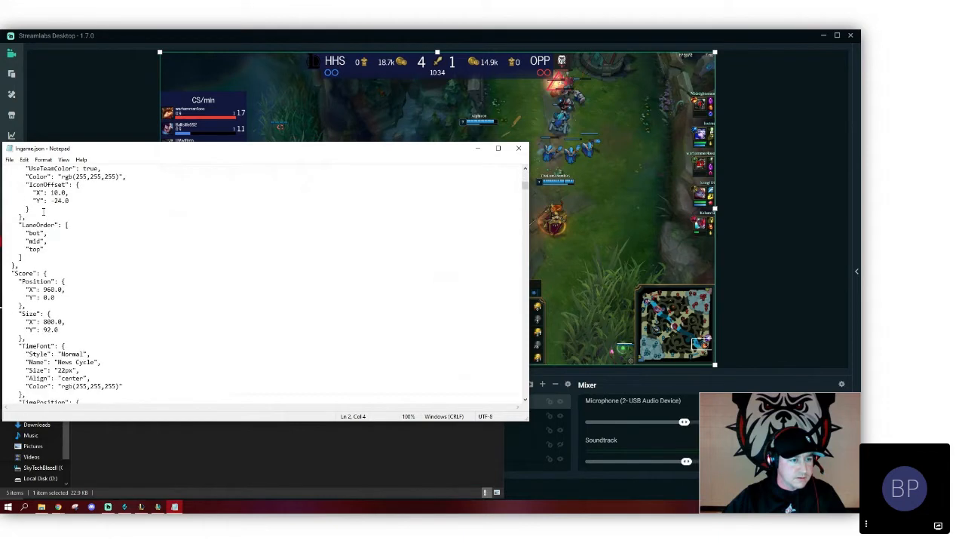
{"action": "left_click", "coordinate": [30, 257]}
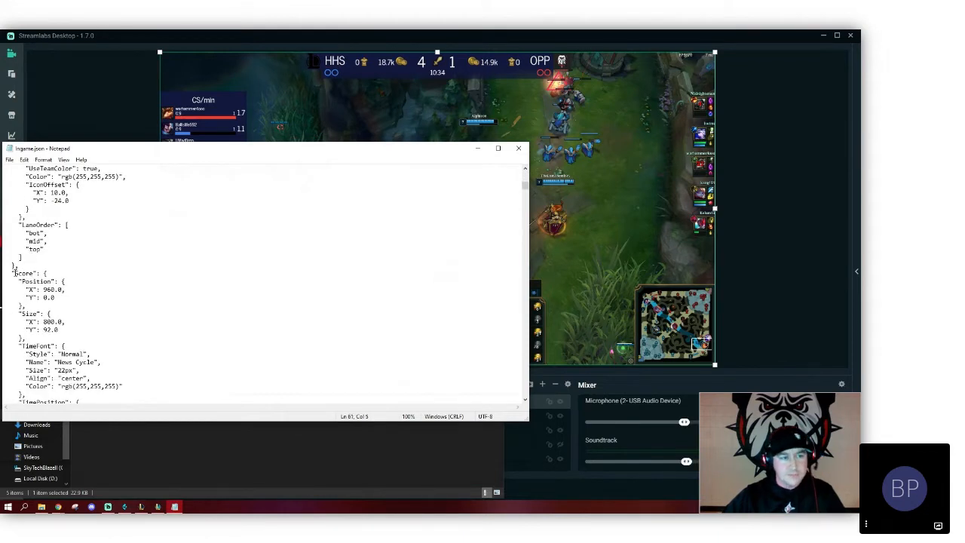
{"action": "scroll", "coordinate": [53, 287], "scroll_direction": "down", "scroll_amount": 1}
{"action": "left_click", "coordinate": [27, 249]}
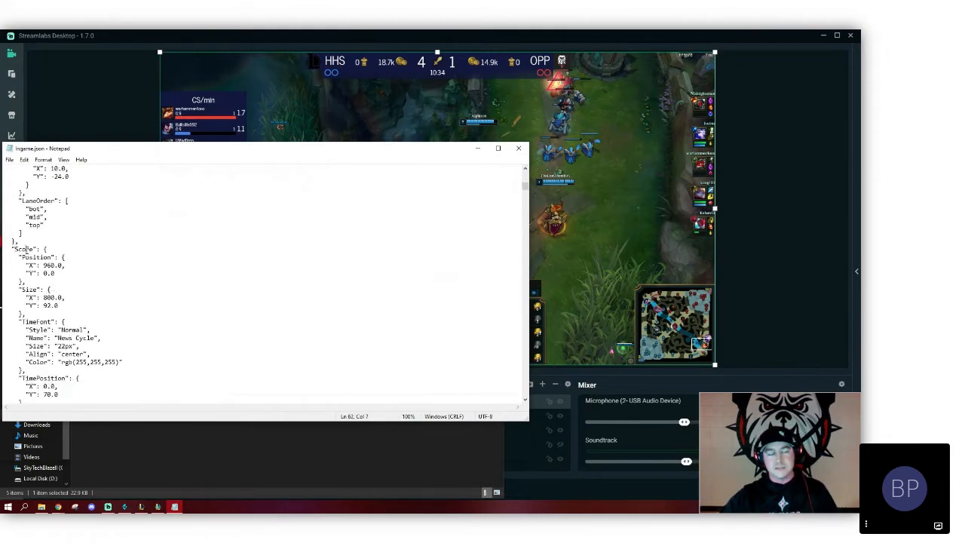
{"action": "scroll", "coordinate": [91, 273], "scroll_direction": "down", "scroll_amount": 1}
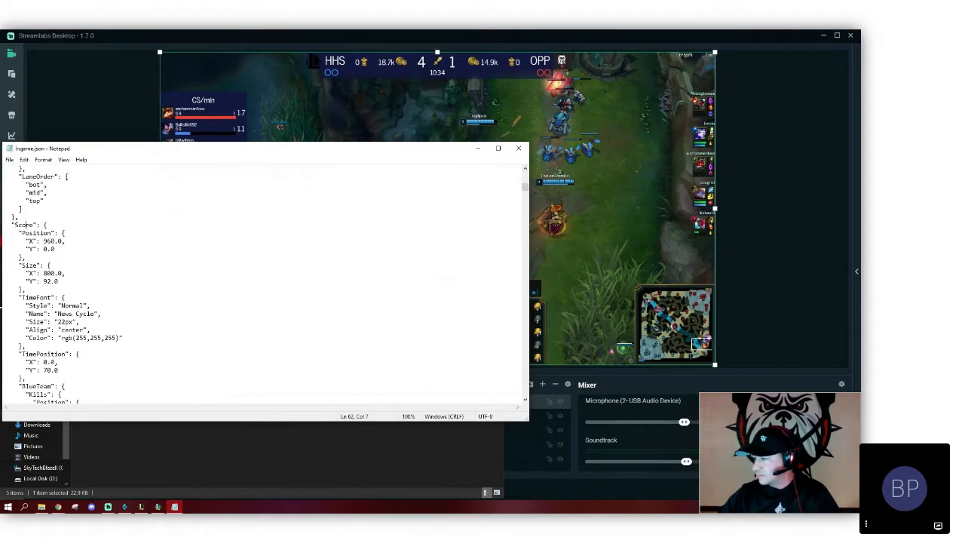
- Resume the League of Legends replay, set the Score Position X to 800.0 in Ingame.json and save the file
{"action": "key", "text": "alt+Tab"}
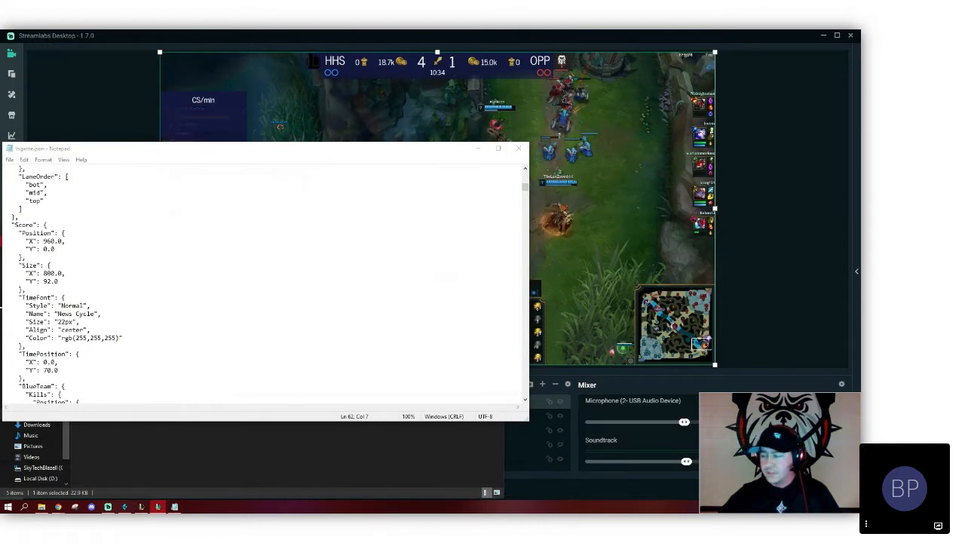
{"action": "left_click", "coordinate": [53, 233]}
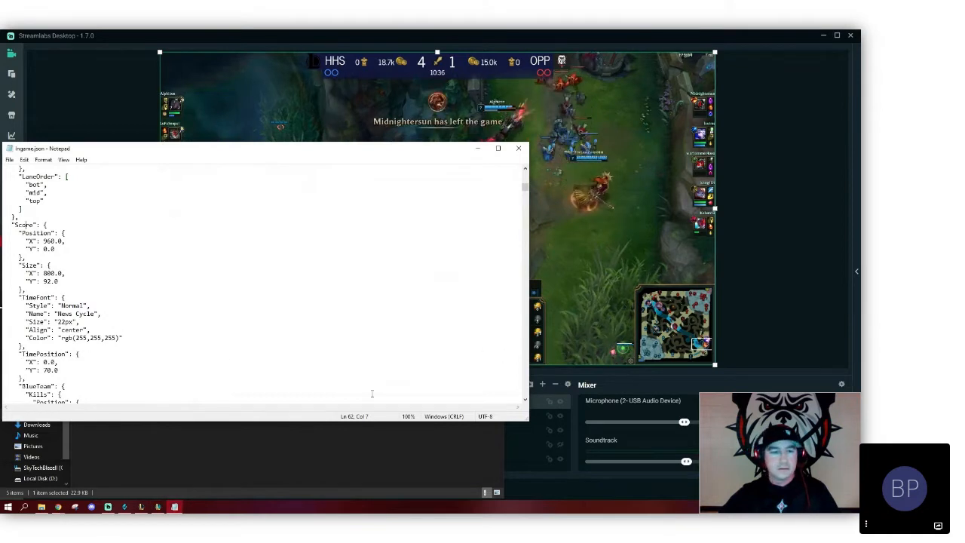
{"action": "left_click", "coordinate": [55, 241]}
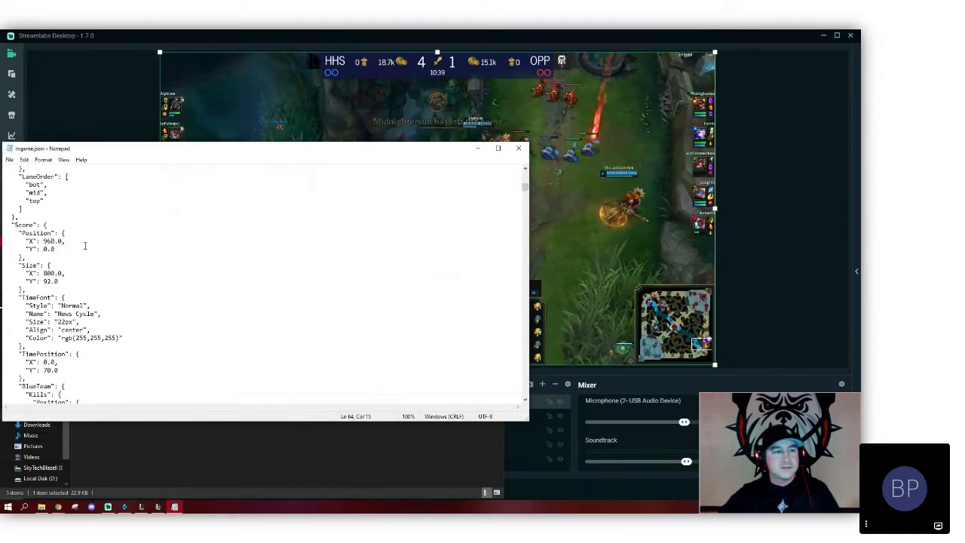
{"action": "key", "text": "BackSpace"}
{"action": "key", "text": "BackSpace"}
{"action": "key", "text": "BackSpace"}
{"action": "type", "text": "80"}
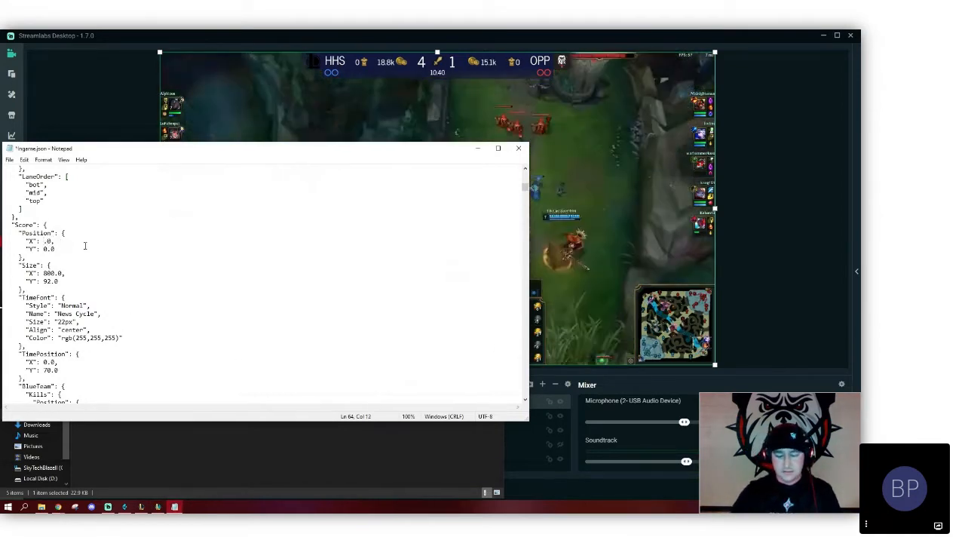
{"action": "type", "text": "0"}
{"action": "key", "text": "ctrl+s"}
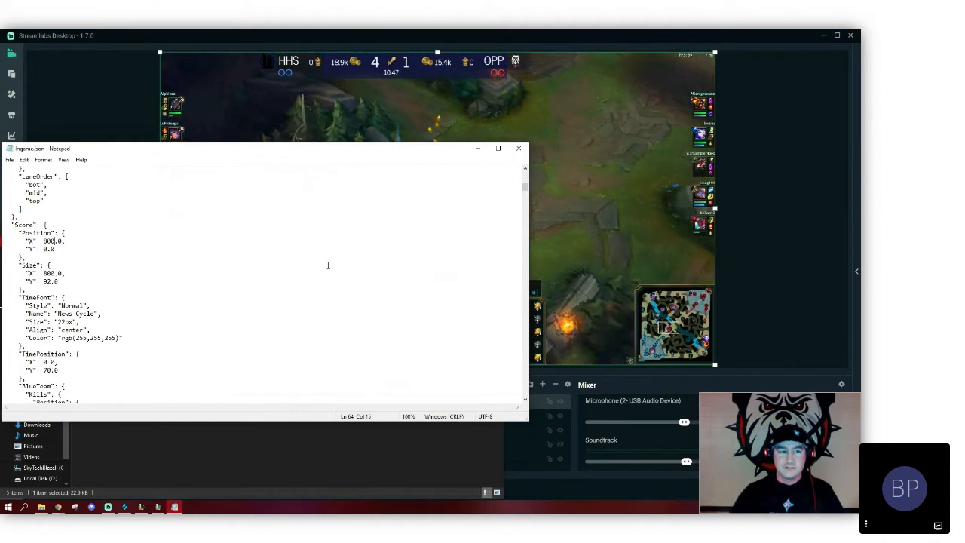
- Set the Score Position X back to 960.0 in Ingame.json and save the file
{"action": "key", "text": "BackSpace"}
{"action": "key", "text": "BackSpace"}
{"action": "key", "text": "BackSpace"}
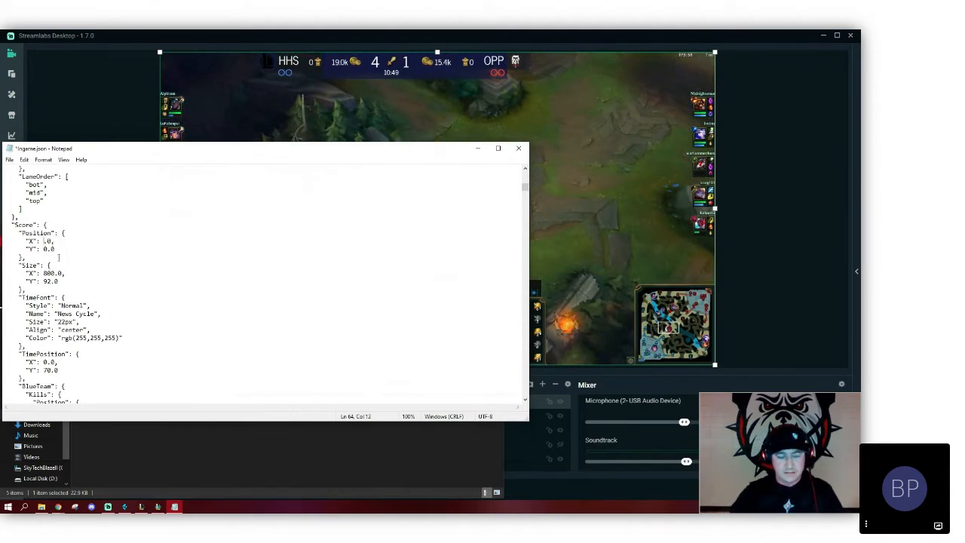
{"action": "type", "text": "960"}
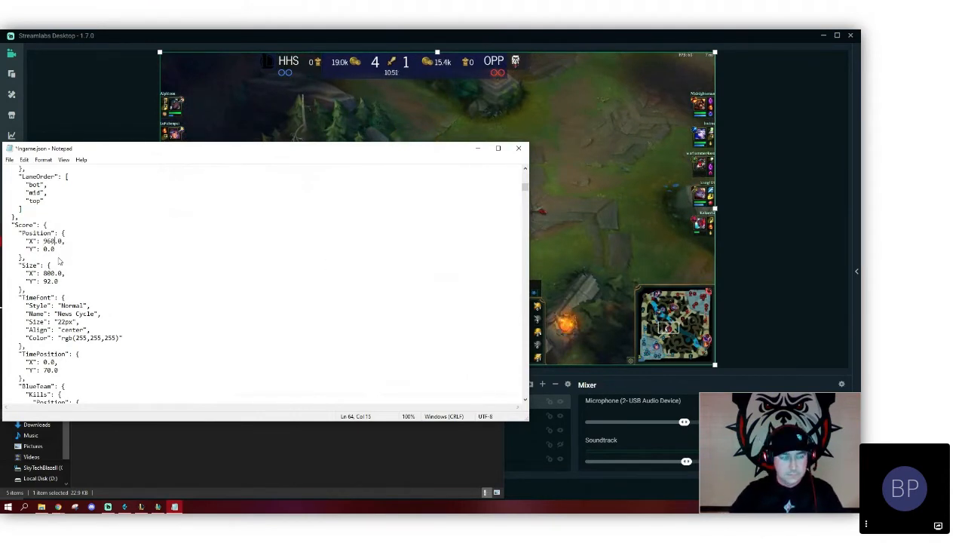
{"action": "key", "text": "ctrl+s"}
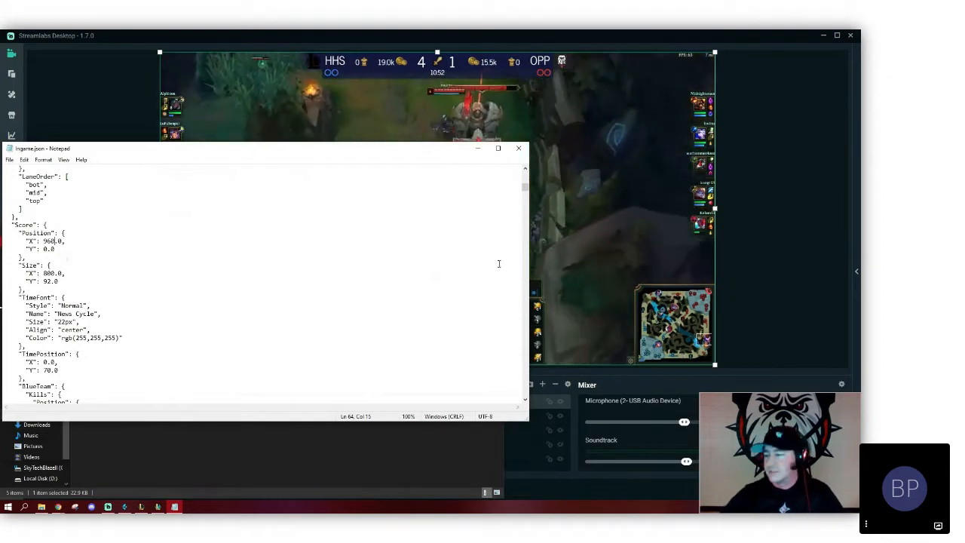
- Pause the League of Legends replay and move the Ingame.json Notepad window lower to uncover more of the stream preview
{"action": "key", "text": "alt+Tab"}
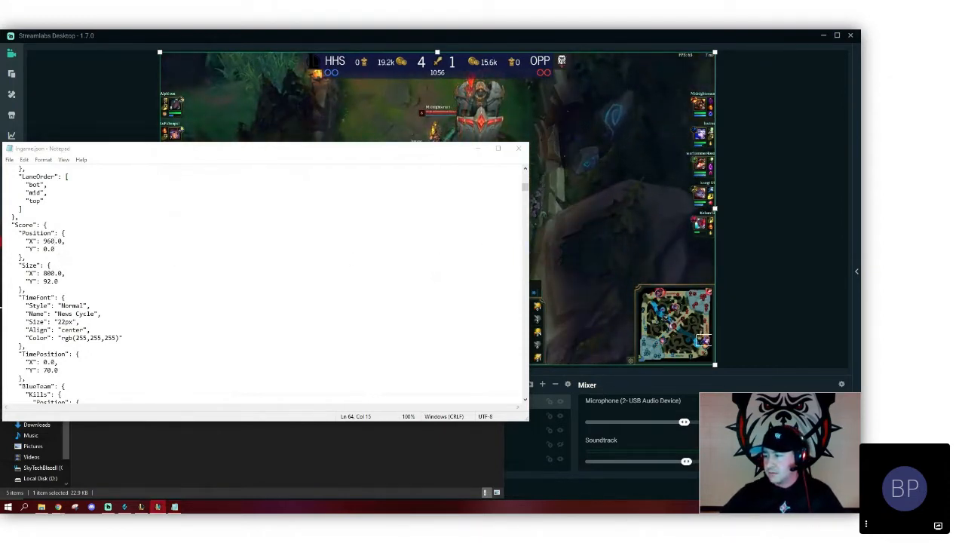
{"action": "key", "text": "alt+Tab"}
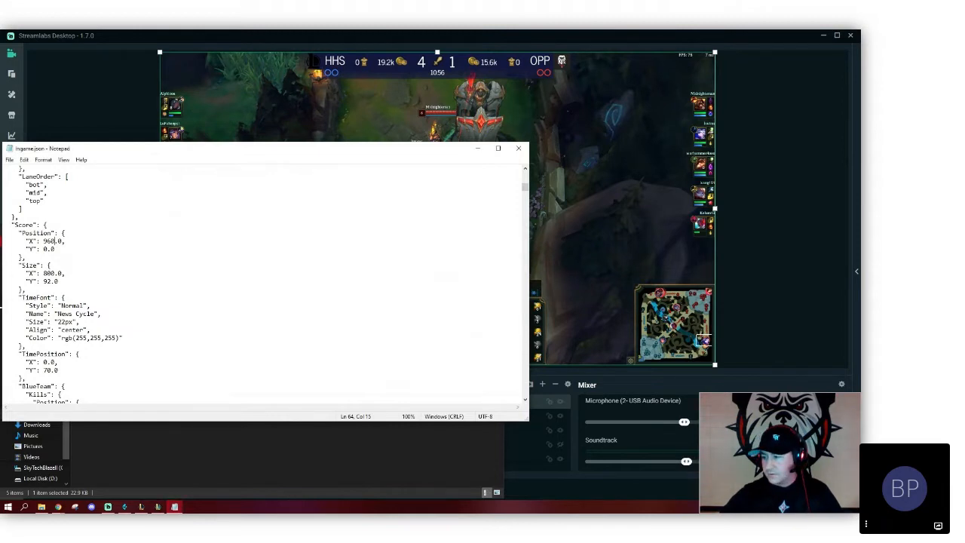
{"action": "key", "text": "alt+Tab"}
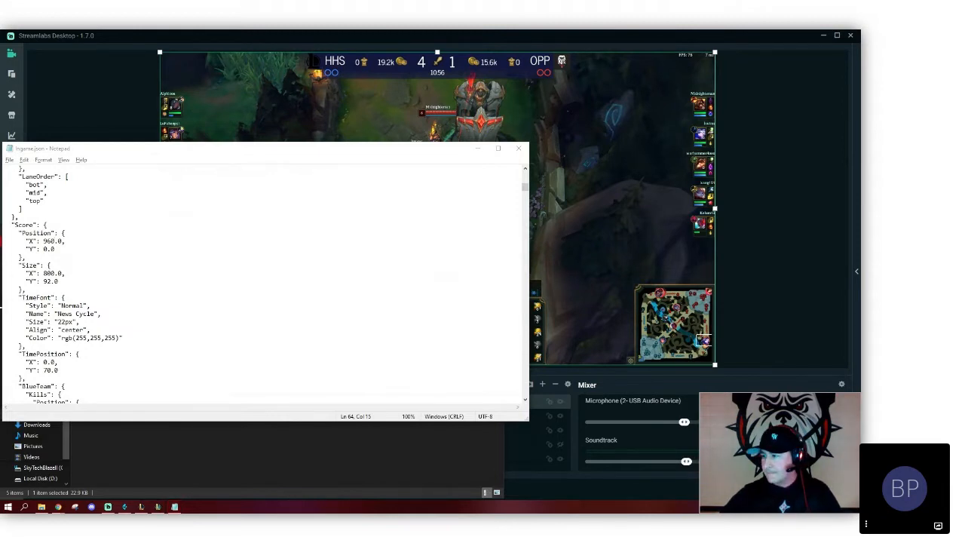
{"action": "key", "text": "alt+Tab"}
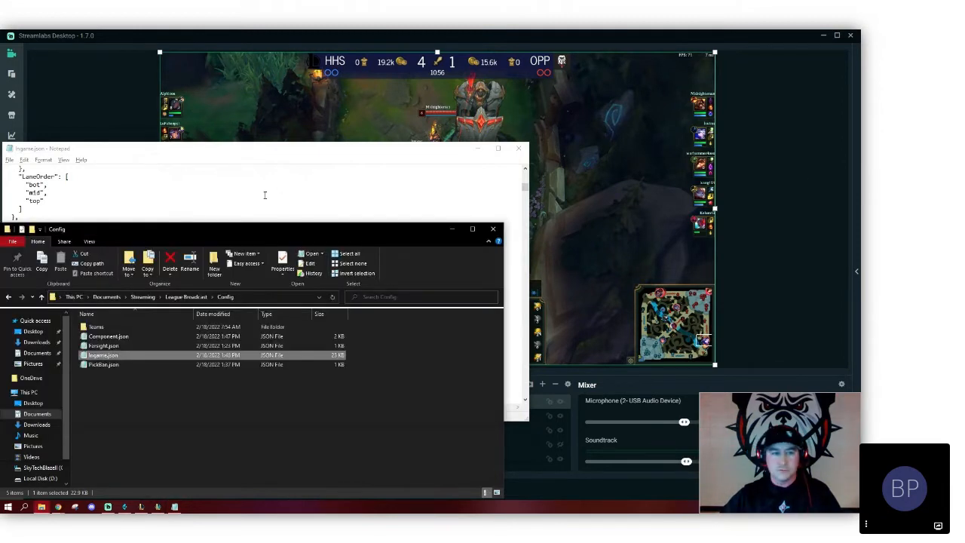
{"action": "left_click", "coordinate": [398, 151]}
{"action": "left_click", "coordinate": [477, 148]}
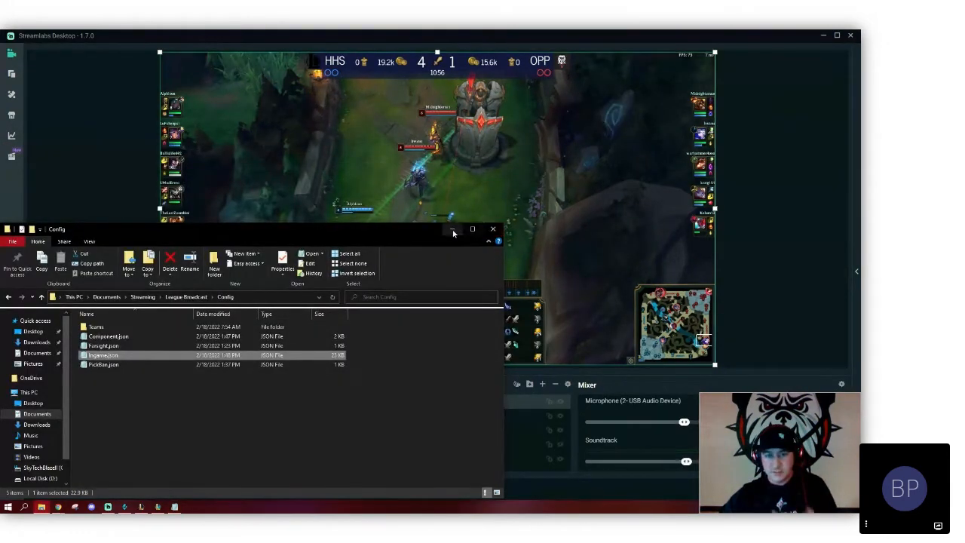
{"action": "left_click", "coordinate": [174, 507]}
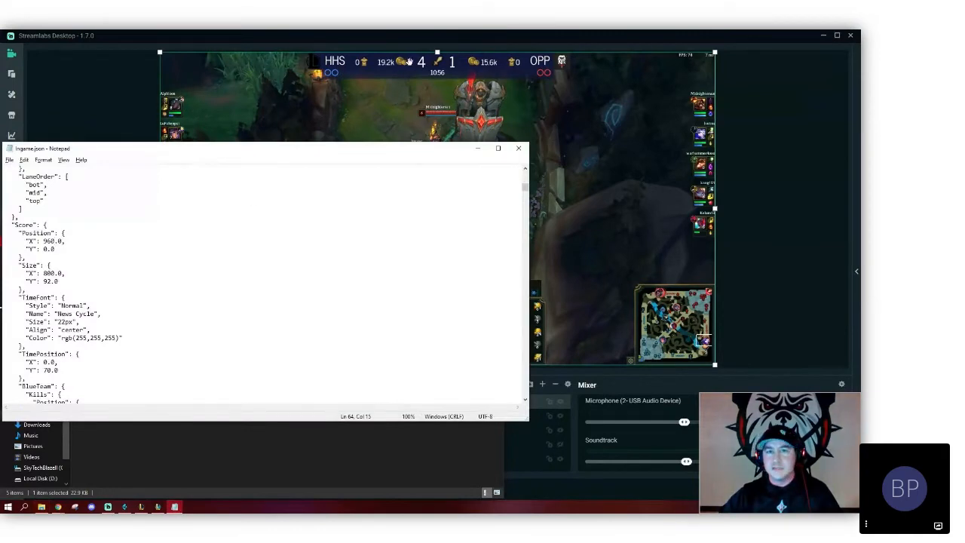
{"action": "left_click_drag", "start_coordinate": [360, 151], "coordinate": [363, 192]}
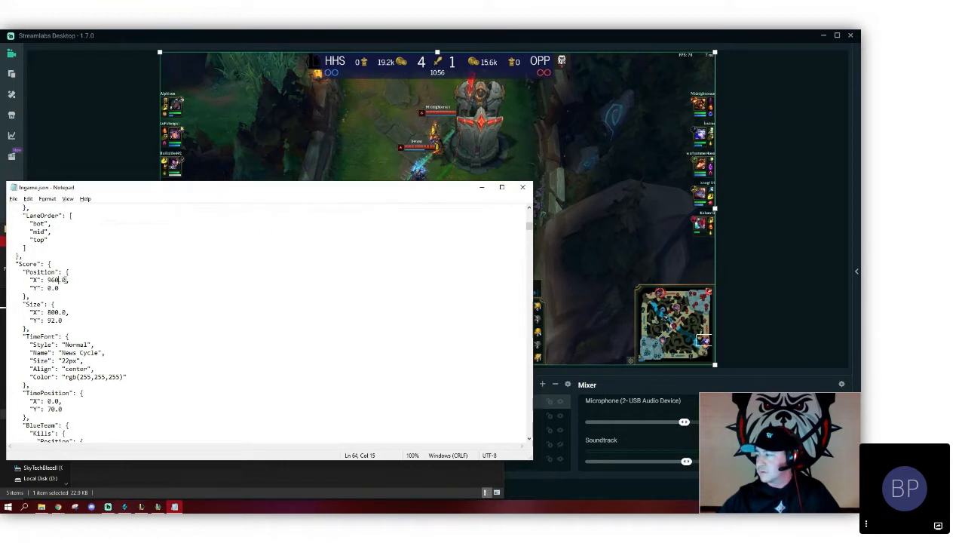
- Examine the Score section's Size, TimeFont and TimePosition settings and the BlueTeam Kills position, font and icon in Ingame.json
{"action": "scroll", "coordinate": [109, 295], "scroll_direction": "down", "scroll_amount": 2}
{"action": "scroll", "coordinate": [110, 295], "scroll_direction": "down", "scroll_amount": 1}
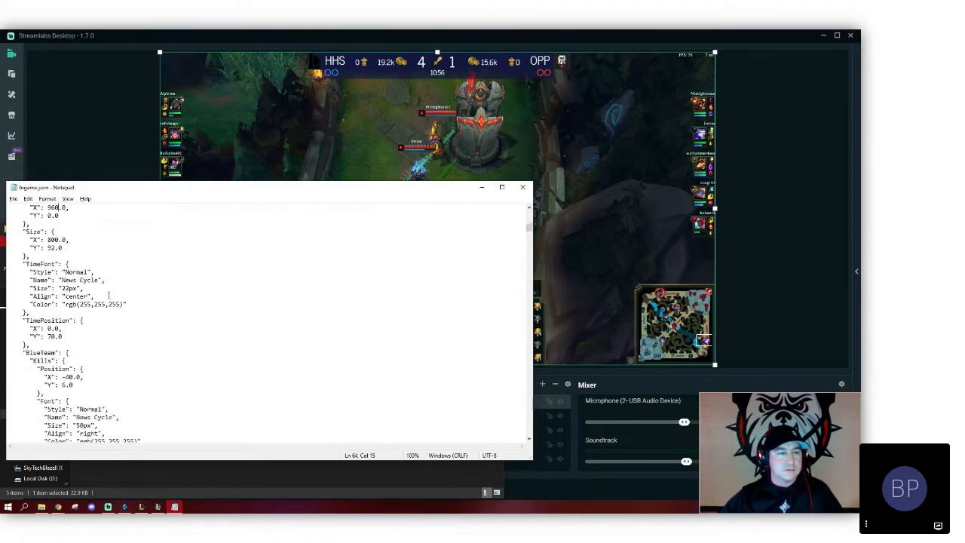
{"action": "scroll", "coordinate": [110, 296], "scroll_direction": "down", "scroll_amount": 4}
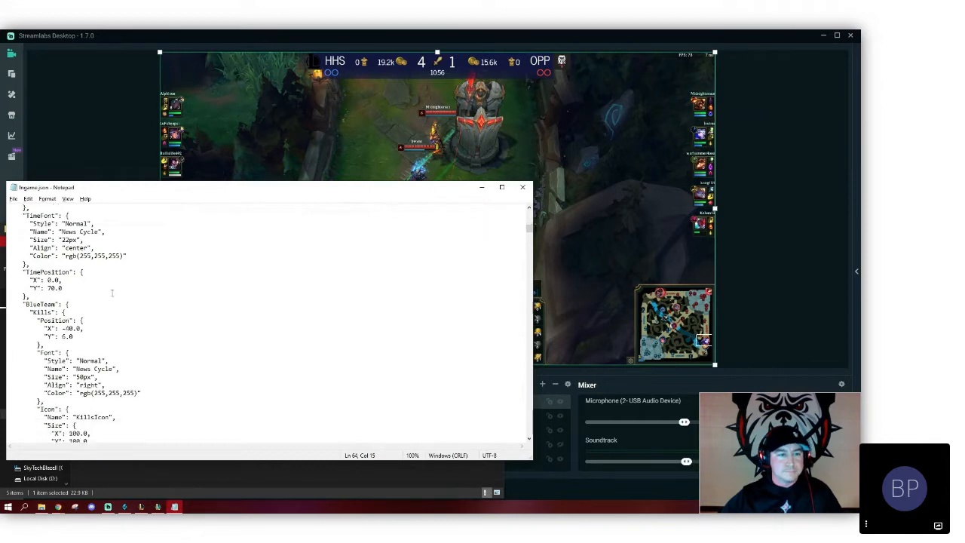
{"action": "scroll", "coordinate": [110, 292], "scroll_direction": "up", "scroll_amount": 6}
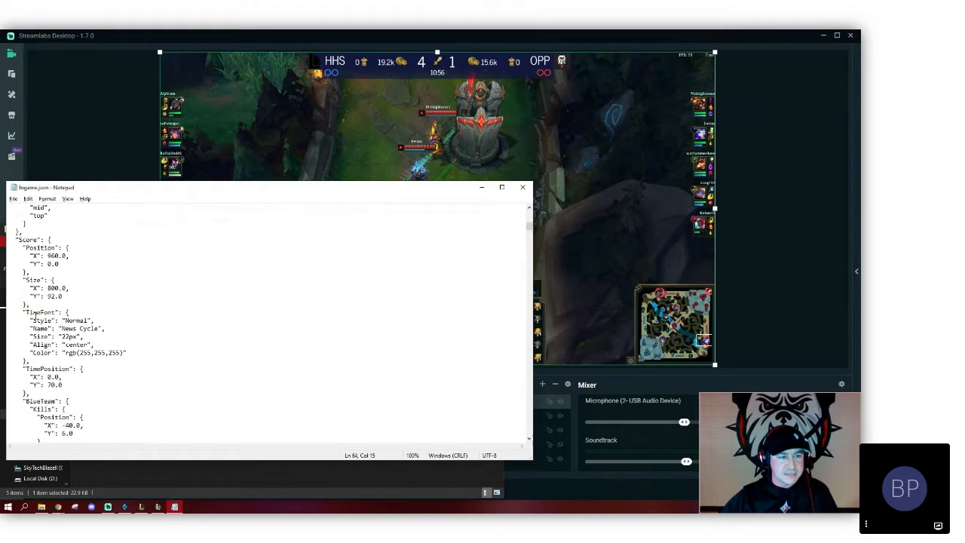
{"action": "scroll", "coordinate": [58, 311], "scroll_direction": "down", "scroll_amount": 1}
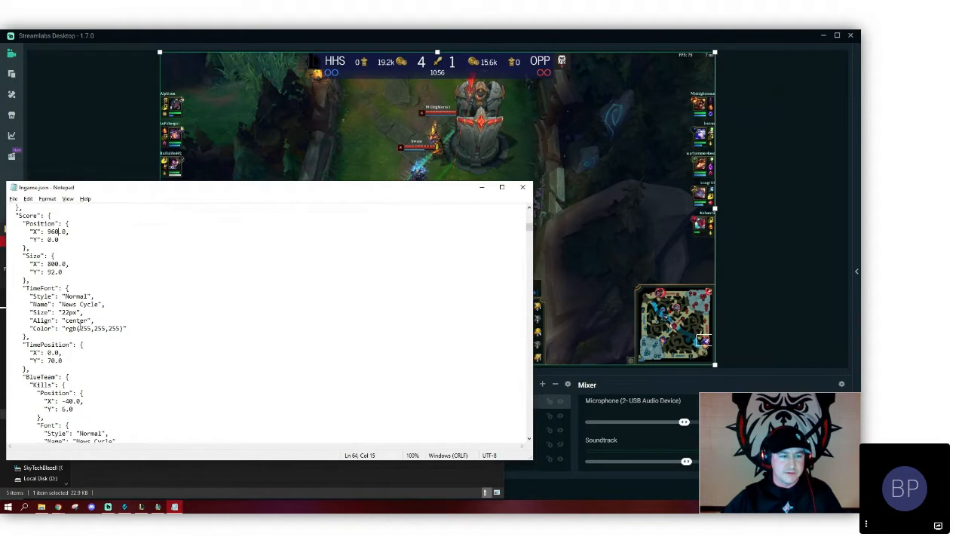
{"action": "scroll", "coordinate": [100, 328], "scroll_direction": "down", "scroll_amount": 2}
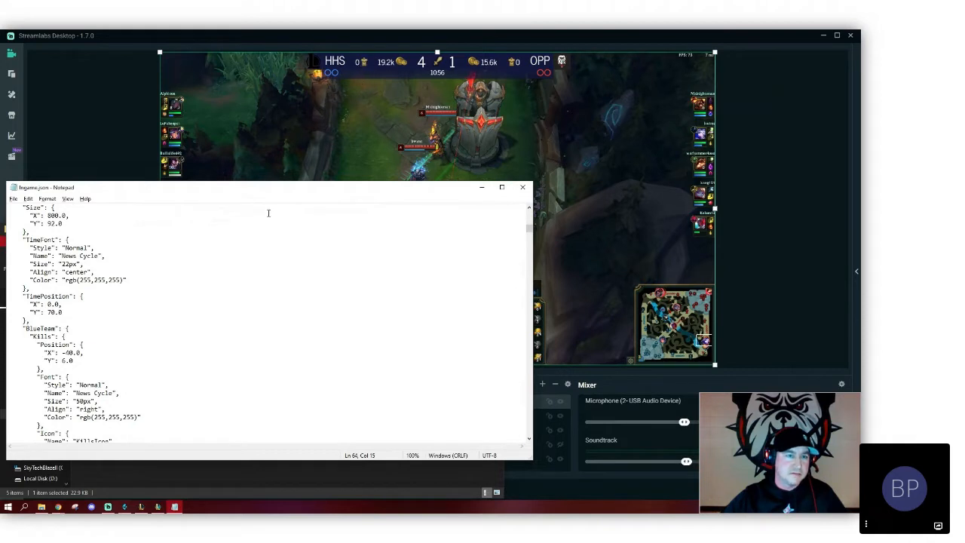
{"action": "scroll", "coordinate": [202, 289], "scroll_direction": "down", "scroll_amount": 3}
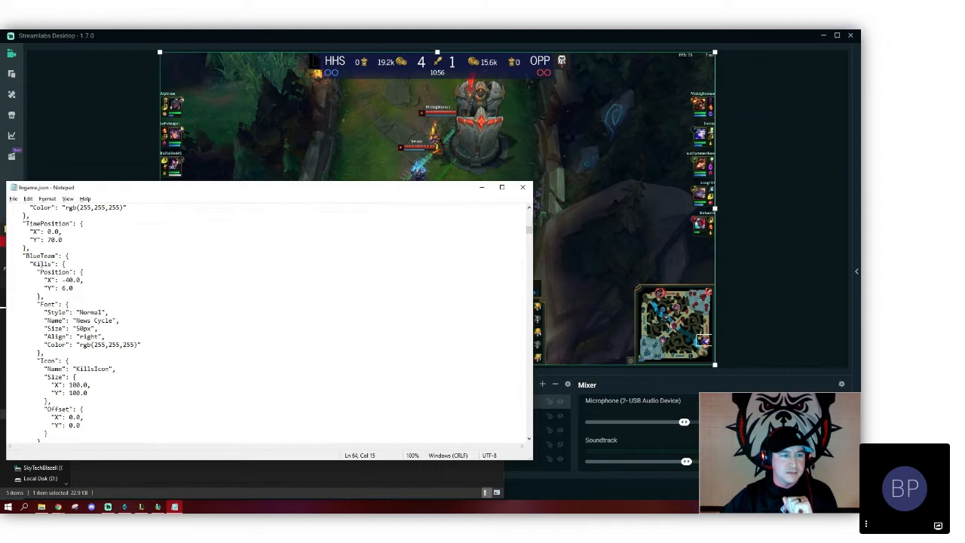
{"action": "scroll", "coordinate": [58, 325], "scroll_direction": "down", "scroll_amount": 1}
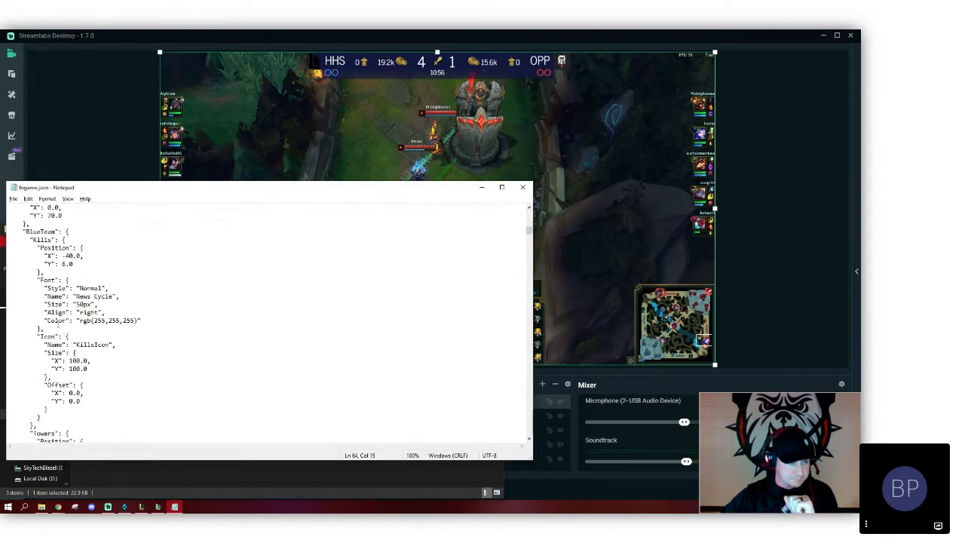
{"action": "scroll", "coordinate": [47, 336], "scroll_direction": "down", "scroll_amount": 4}
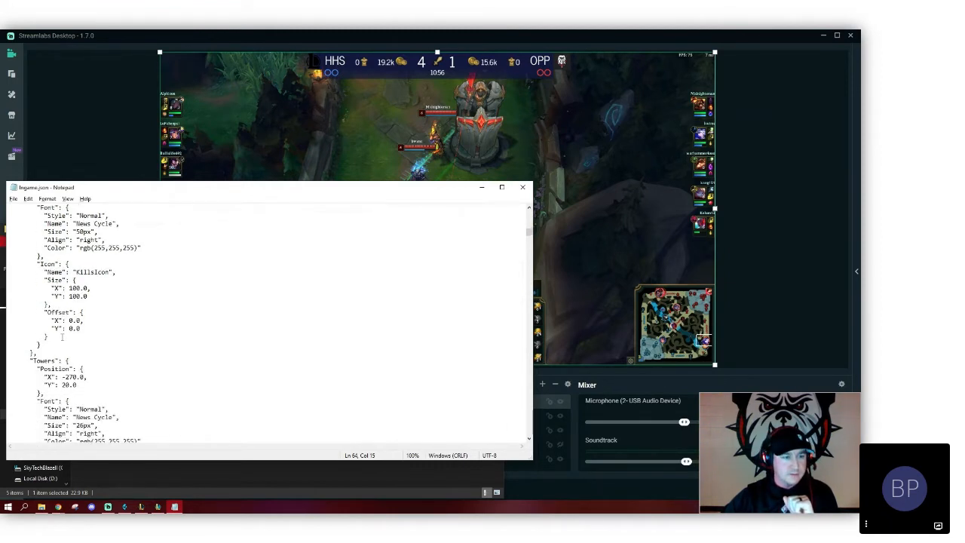
- Examine the BlueTeam Towers, Gold, Drakes and Name settings in Ingame.json, including positions, offsets and fonts
{"action": "scroll", "coordinate": [45, 362], "scroll_direction": "down", "scroll_amount": 10}
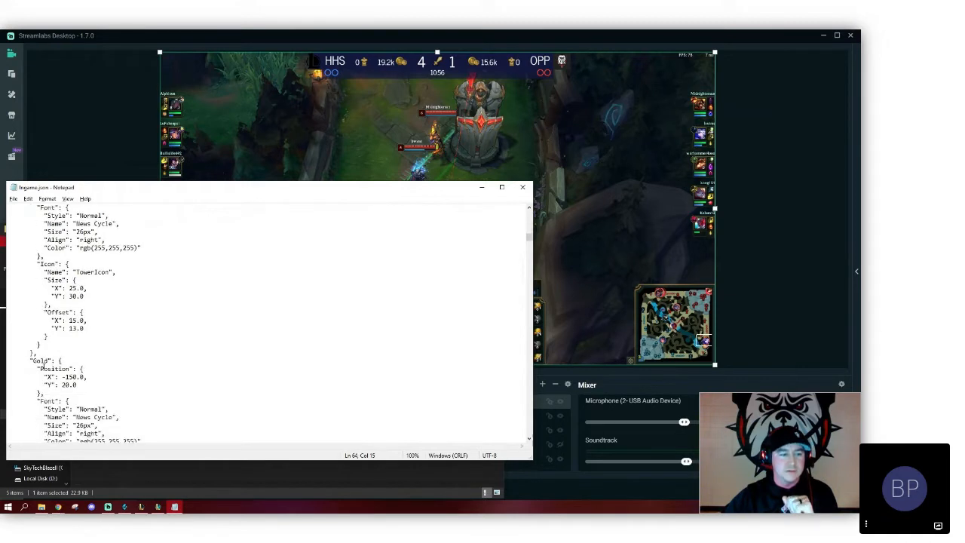
{"action": "scroll", "coordinate": [44, 368], "scroll_direction": "down", "scroll_amount": 6}
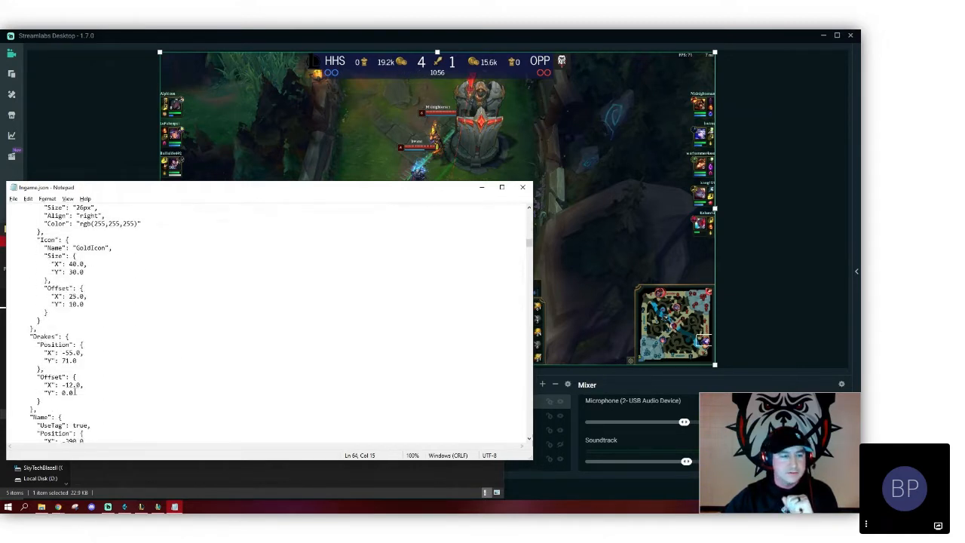
{"action": "scroll", "coordinate": [113, 353], "scroll_direction": "down", "scroll_amount": 9}
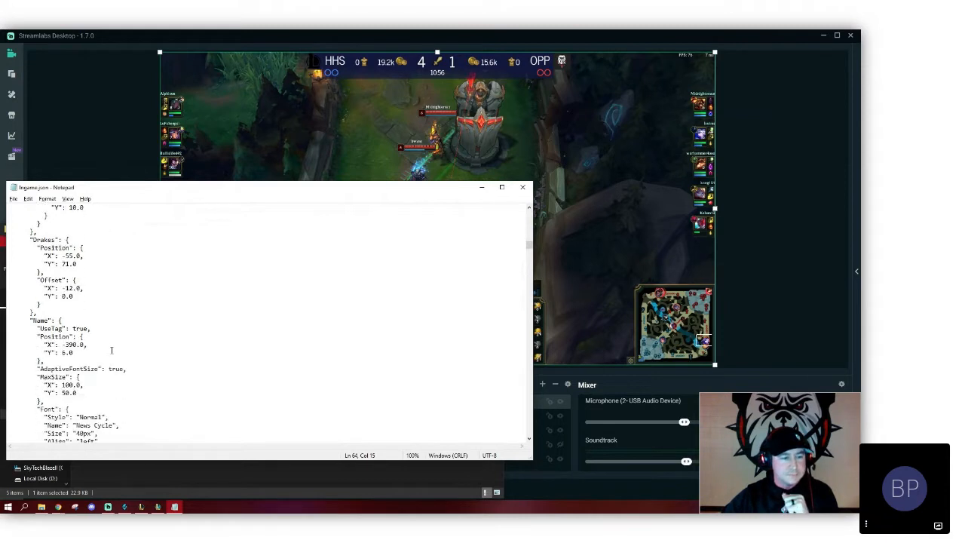
{"action": "scroll", "coordinate": [72, 364], "scroll_direction": "down", "scroll_amount": 5}
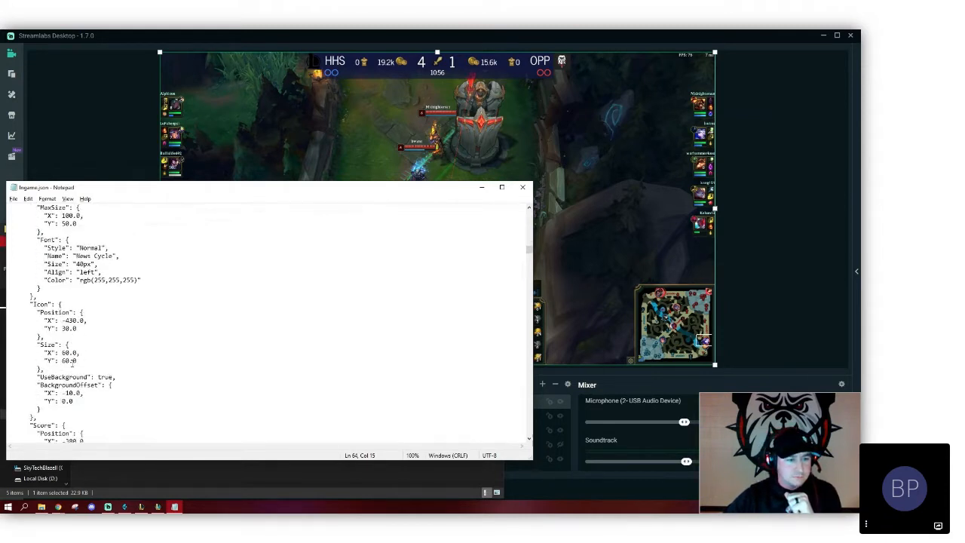
{"action": "scroll", "coordinate": [71, 363], "scroll_direction": "up", "scroll_amount": 10}
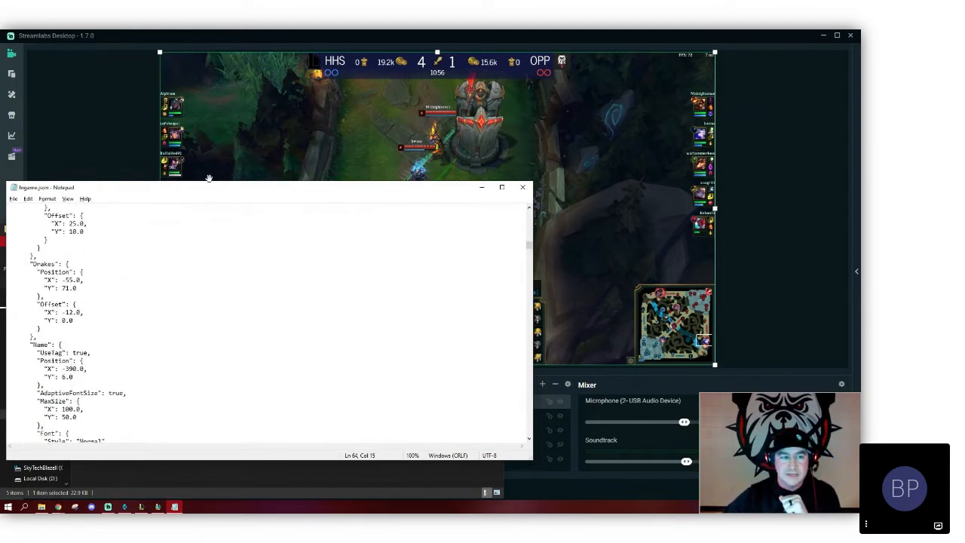
{"action": "scroll", "coordinate": [39, 385], "scroll_direction": "down", "scroll_amount": 2}
{"action": "scroll", "coordinate": [40, 383], "scroll_direction": "down", "scroll_amount": 3}
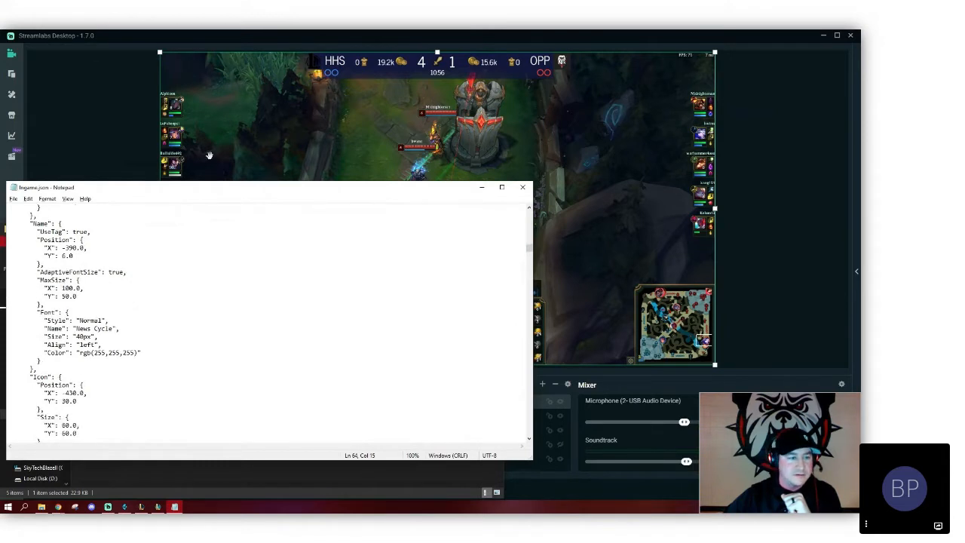
{"action": "scroll", "coordinate": [73, 352], "scroll_direction": "down", "scroll_amount": 4}
{"action": "scroll", "coordinate": [73, 353], "scroll_direction": "up", "scroll_amount": 2}
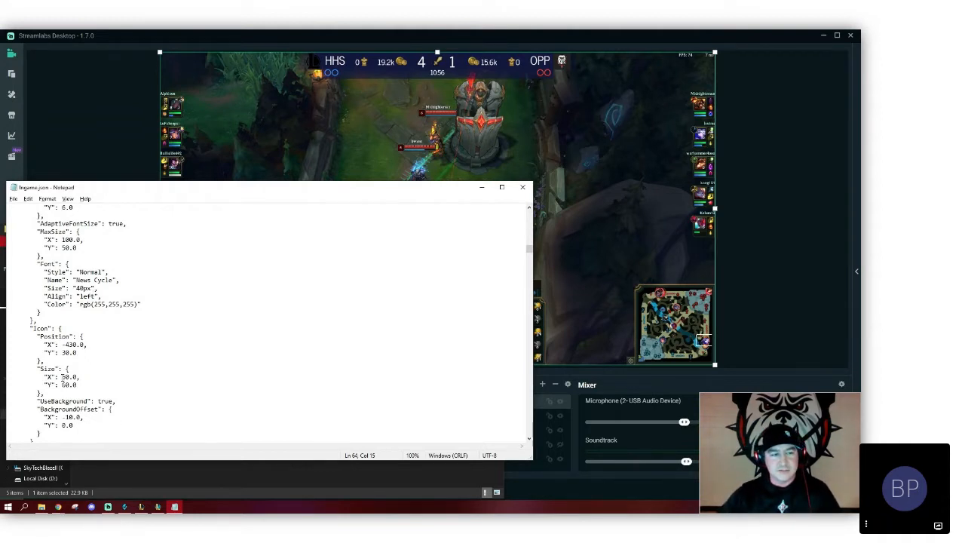
- Examine the BlueTeam Icon size and Score circle settings, then the start of the RedTeam section in Ingame.json
{"action": "left_click_drag", "start_coordinate": [73, 377], "coordinate": [78, 383]}
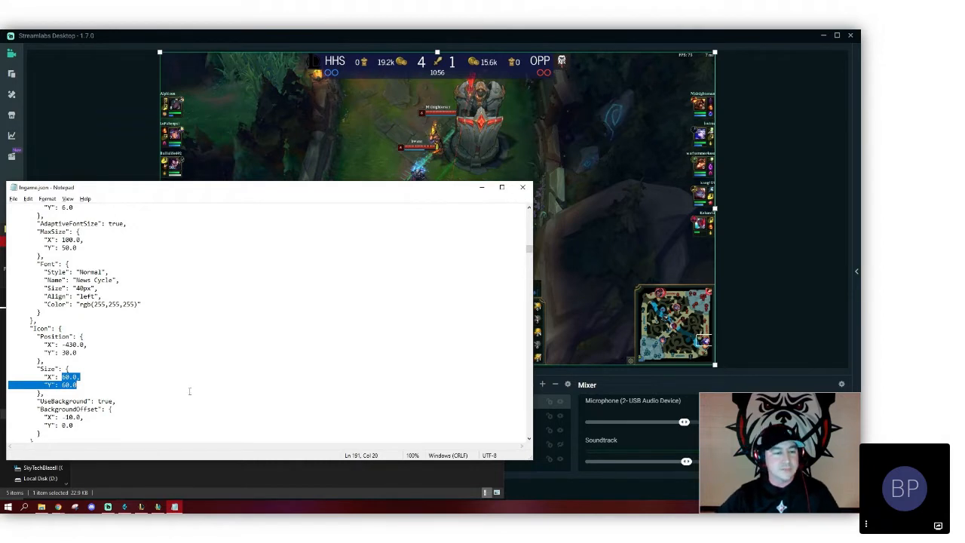
{"action": "left_click", "coordinate": [97, 400]}
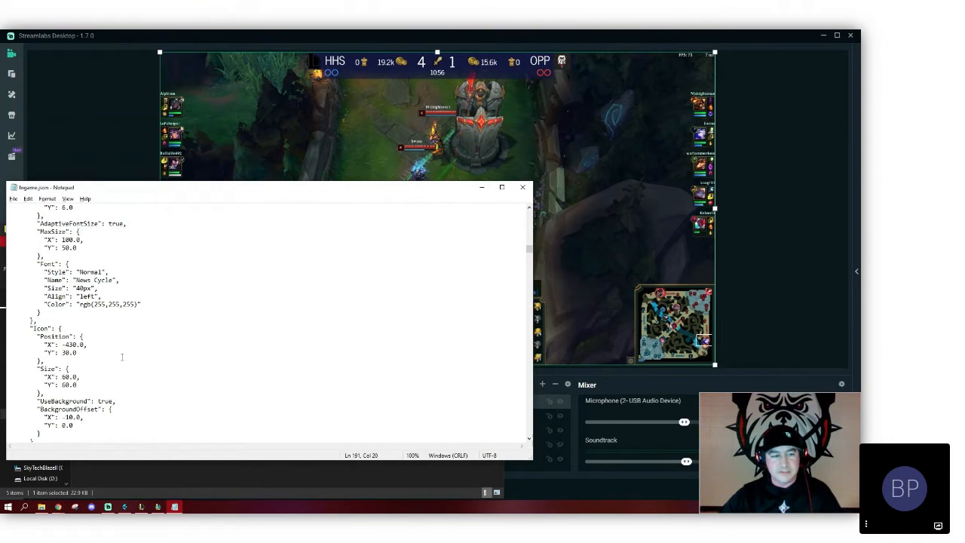
{"action": "scroll", "coordinate": [121, 357], "scroll_direction": "down", "scroll_amount": 3}
{"action": "scroll", "coordinate": [95, 300], "scroll_direction": "down", "scroll_amount": 1}
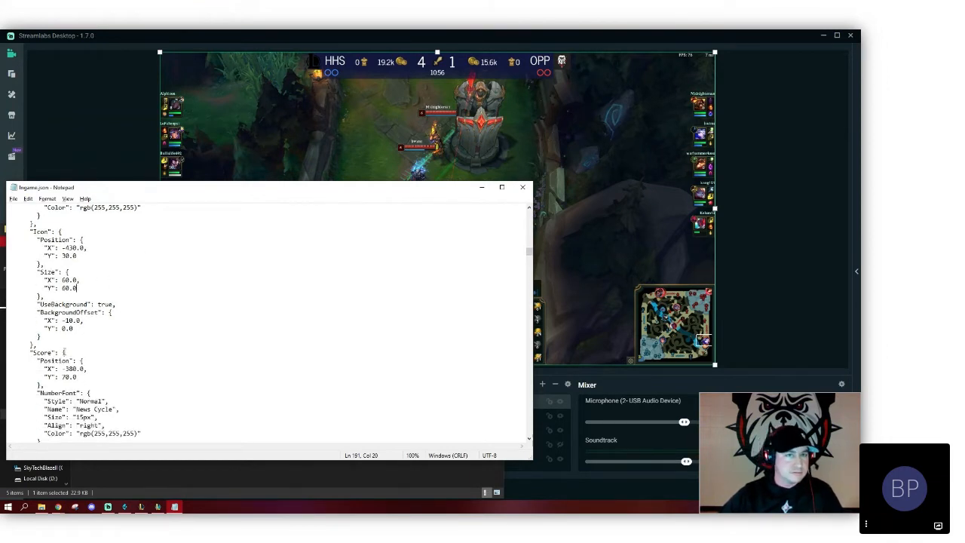
{"action": "scroll", "coordinate": [64, 352], "scroll_direction": "down", "scroll_amount": 4}
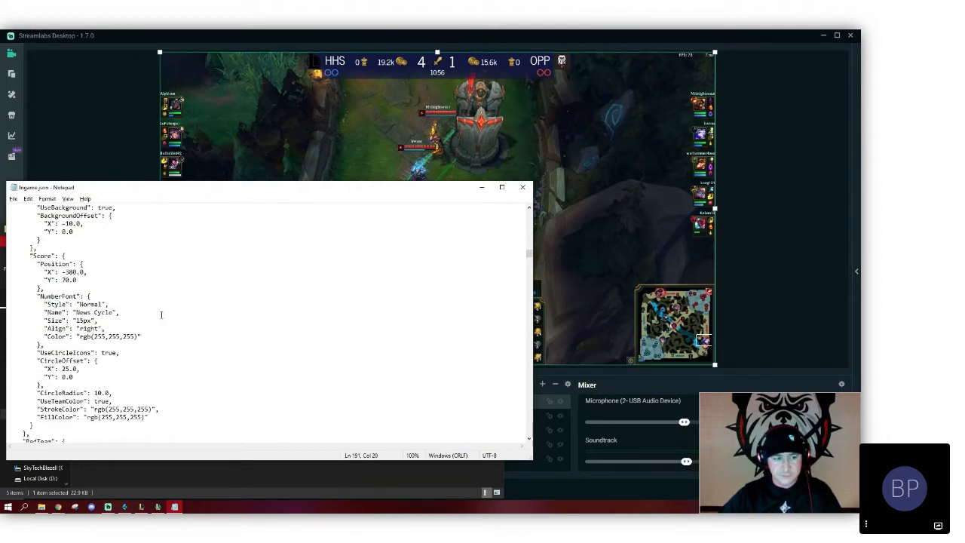
{"action": "scroll", "coordinate": [161, 314], "scroll_direction": "down", "scroll_amount": 4}
{"action": "scroll", "coordinate": [24, 344], "scroll_direction": "down", "scroll_amount": 1}
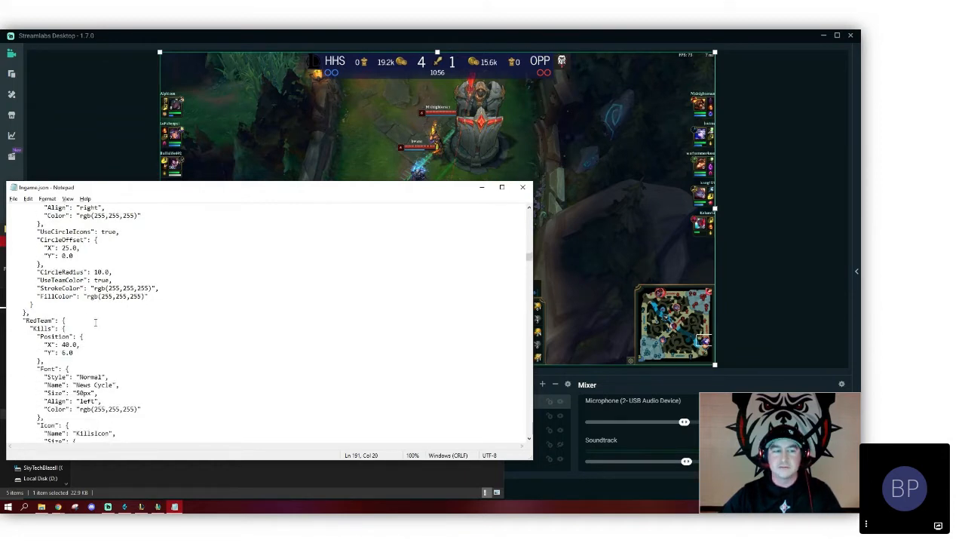
{"action": "scroll", "coordinate": [95, 323], "scroll_direction": "down", "scroll_amount": 4}
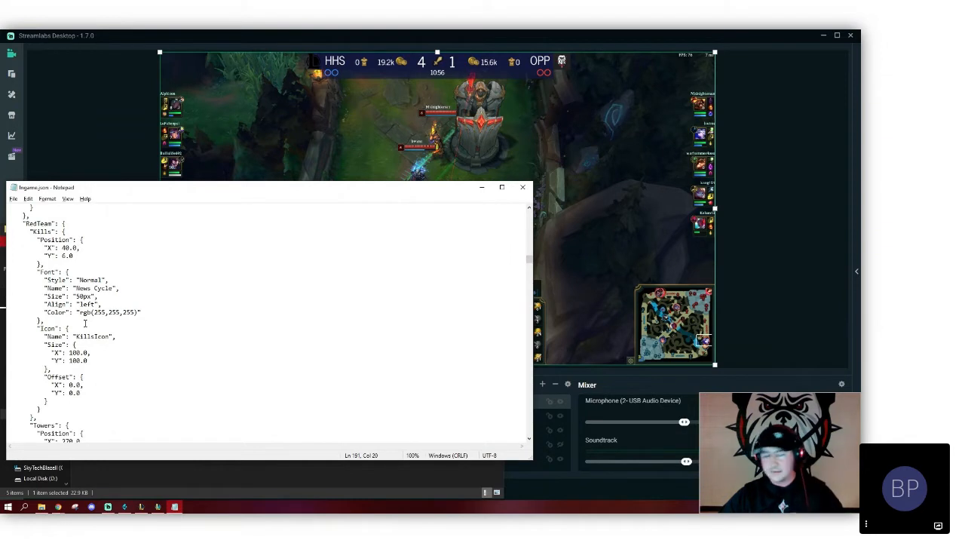
- In the Background settings after RedTeam in Ingame.json, set UseAlpha to false and UseImage to true
{"action": "scroll", "coordinate": [85, 323], "scroll_direction": "down", "scroll_amount": 12}
{"action": "scroll", "coordinate": [85, 322], "scroll_direction": "down", "scroll_amount": 11}
{"action": "scroll", "coordinate": [84, 324], "scroll_direction": "down", "scroll_amount": 11}
{"action": "scroll", "coordinate": [84, 324], "scroll_direction": "down", "scroll_amount": 5}
{"action": "scroll", "coordinate": [84, 324], "scroll_direction": "down", "scroll_amount": 5}
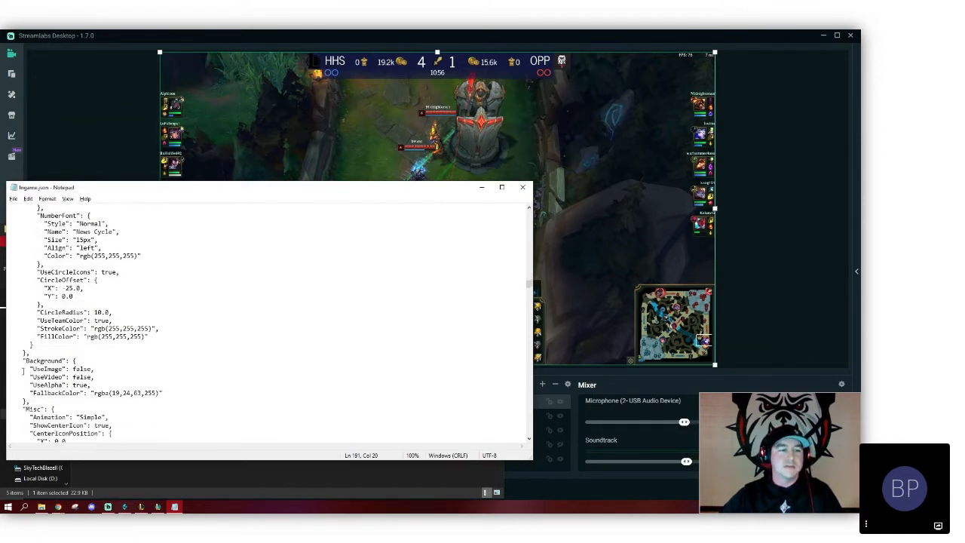
{"action": "scroll", "coordinate": [23, 371], "scroll_direction": "down", "scroll_amount": 2}
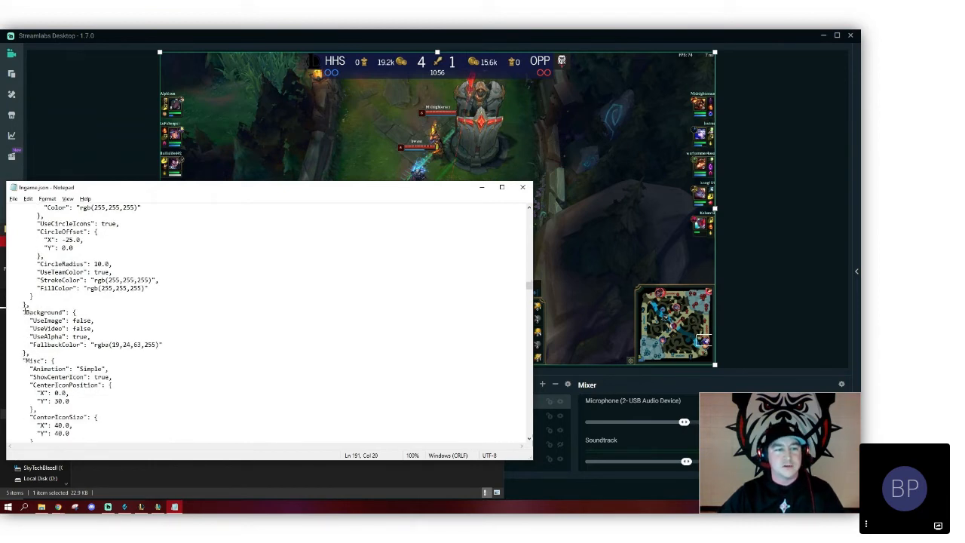
{"action": "left_click_drag", "start_coordinate": [22, 312], "coordinate": [93, 311]}
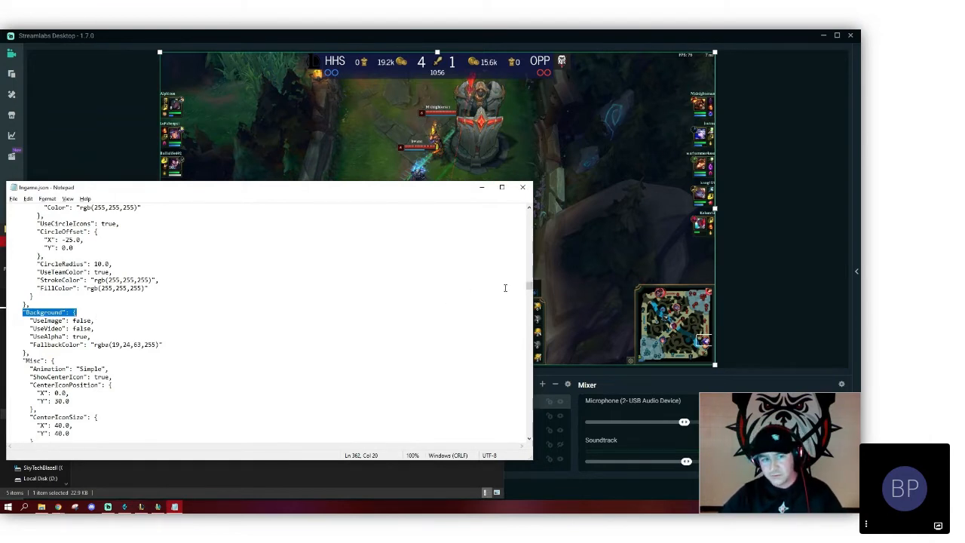
{"action": "left_click", "coordinate": [111, 335]}
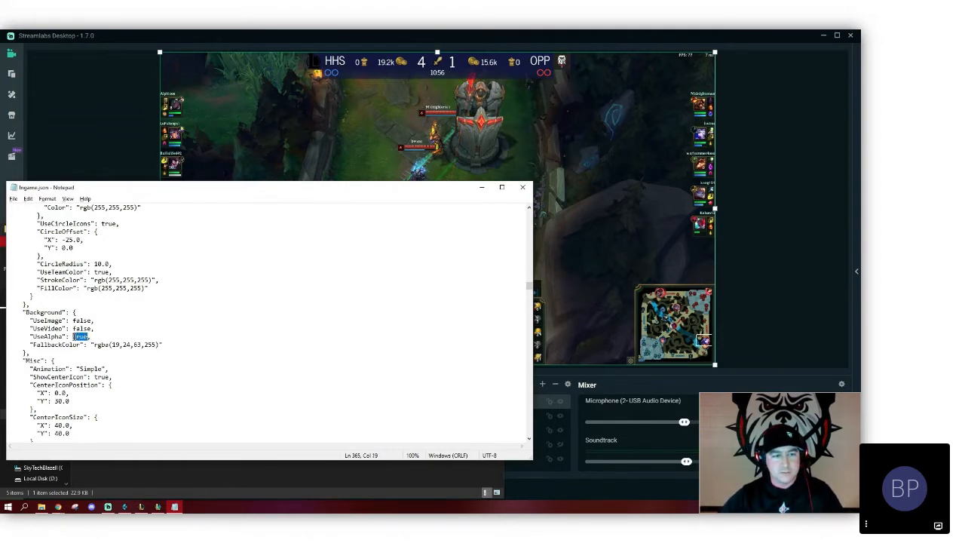
{"action": "type", "text": "fals"}
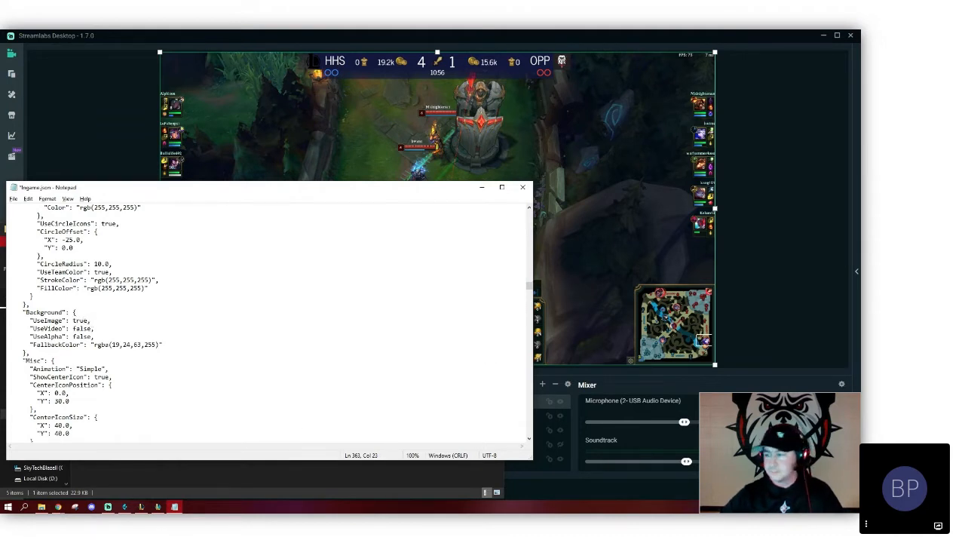
- Switch to the League replay and lower the master volume in its sound options
{"action": "key", "text": "alt+Tab"}
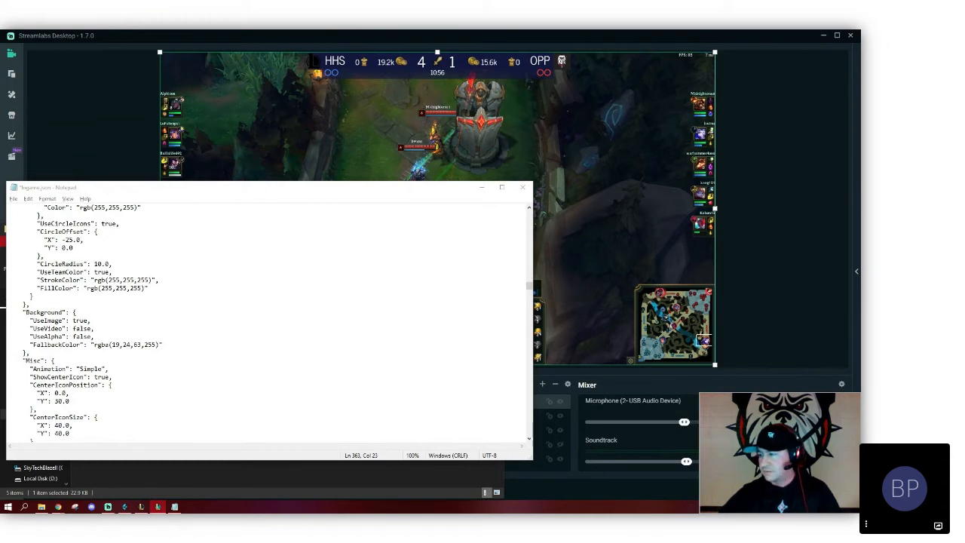
{"action": "key", "text": "Escape"}
{"action": "left_click", "coordinate": [344, 164]}
{"action": "left_click_drag", "start_coordinate": [448, 172], "coordinate": [428, 174]}
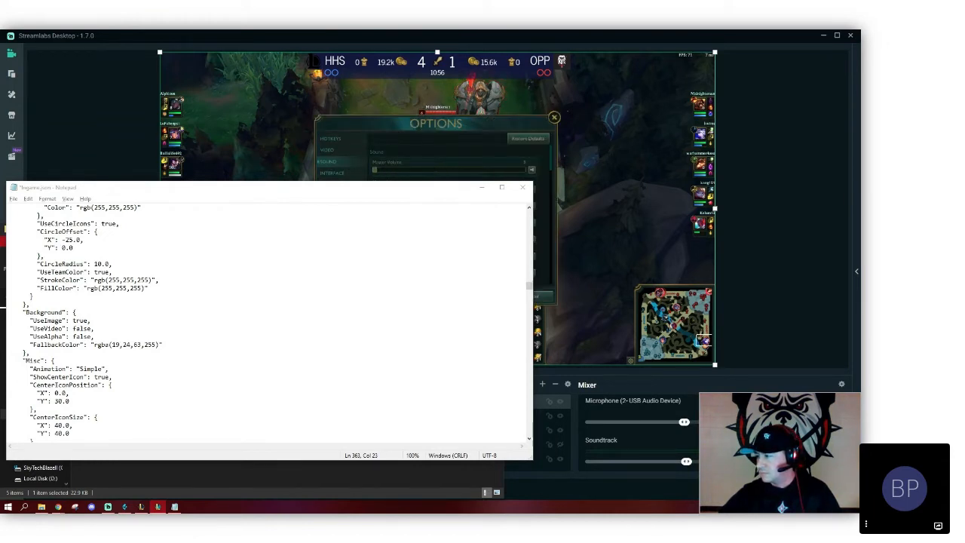
{"action": "key", "text": "Escape"}
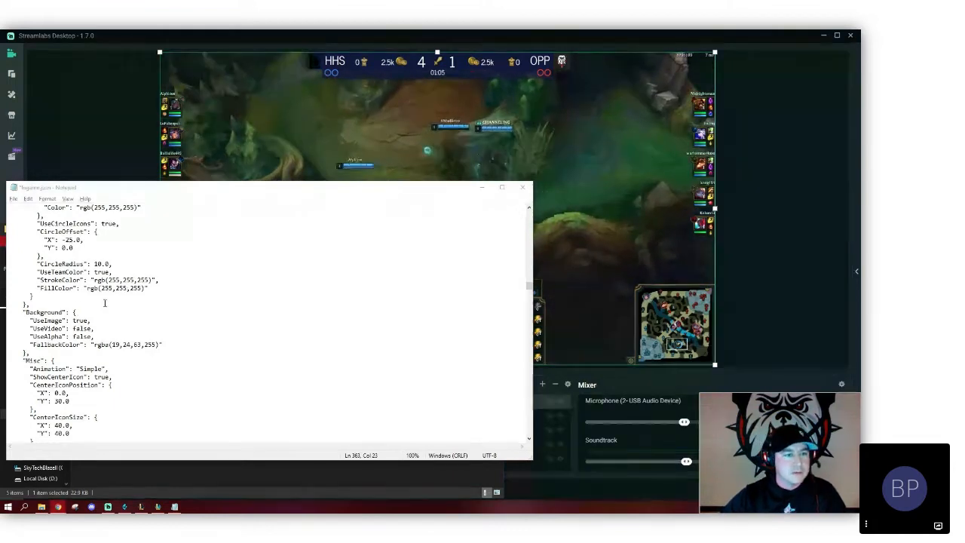
- Save the Ingame.json changes and move its Notepad window aside
{"action": "left_click", "coordinate": [198, 279]}
{"action": "key", "text": "ctrl+s"}
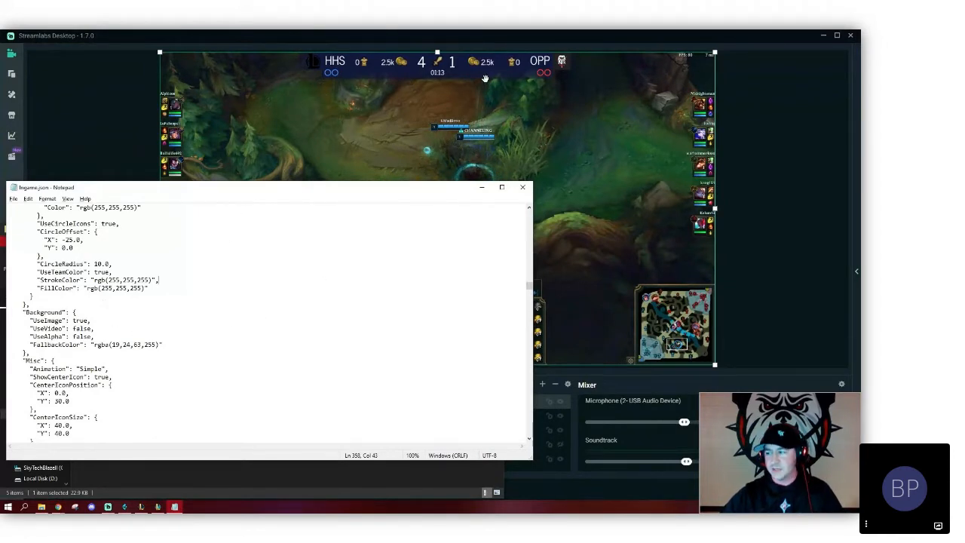
{"action": "left_click_drag", "start_coordinate": [360, 188], "coordinate": [463, 182]}
- In File Explorer, open League Broadcast's Frontend\ingame\backgrounds folder and select the scoreboard background Score.png
{"action": "left_click", "coordinate": [85, 238]}
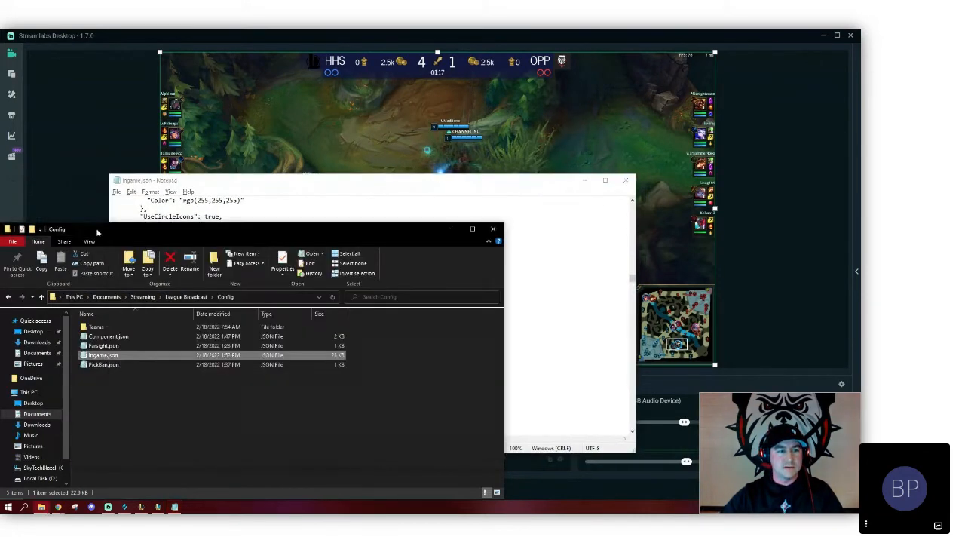
{"action": "left_click_drag", "start_coordinate": [247, 230], "coordinate": [300, 173]}
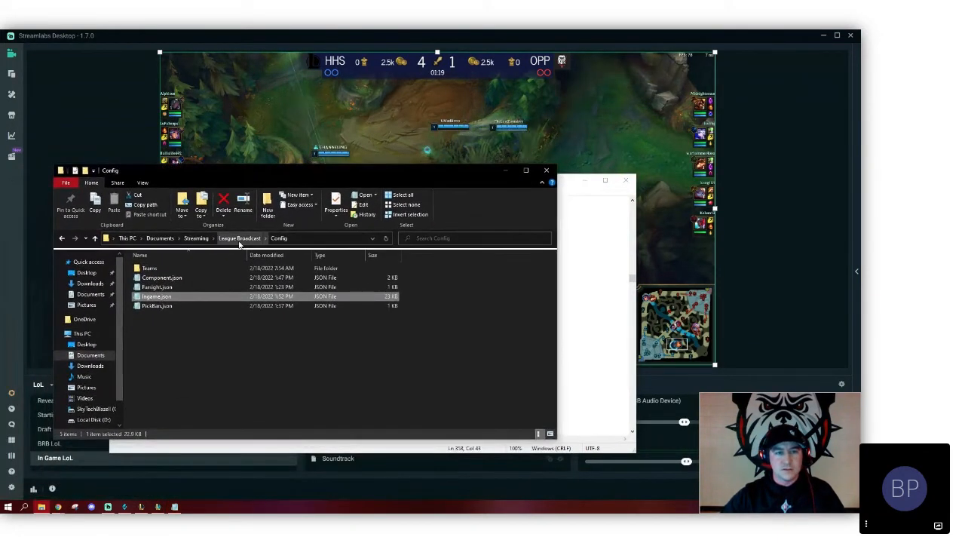
{"action": "left_click", "coordinate": [241, 239]}
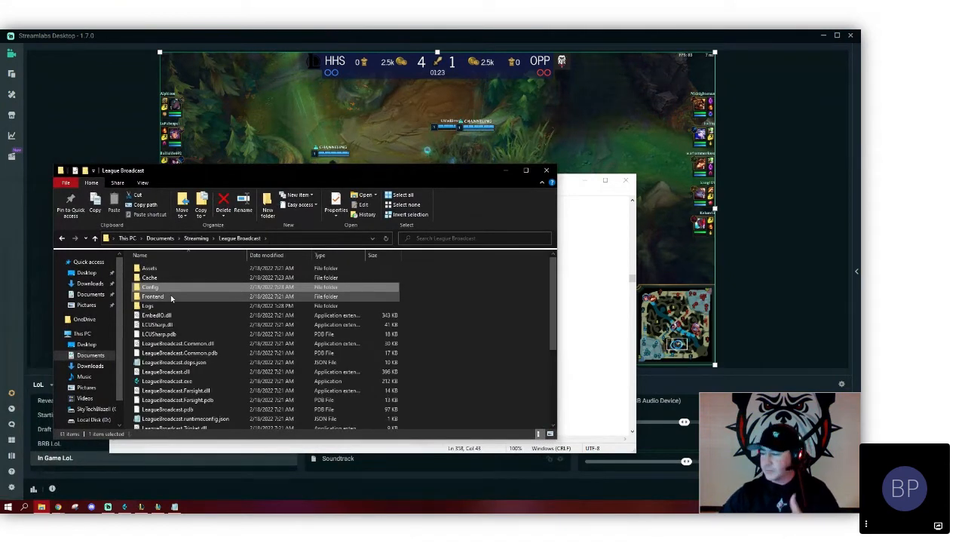
{"action": "double_click", "coordinate": [171, 296]}
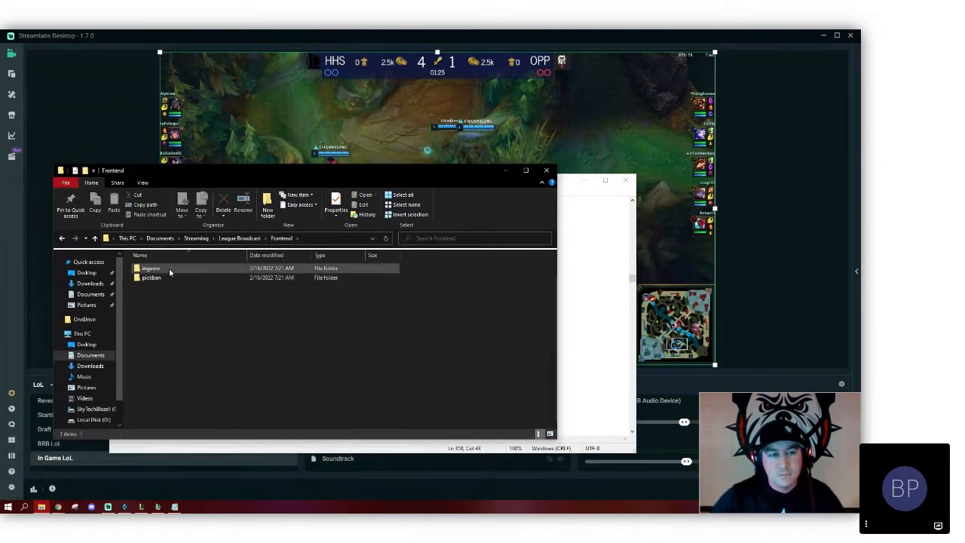
{"action": "double_click", "coordinate": [169, 269]}
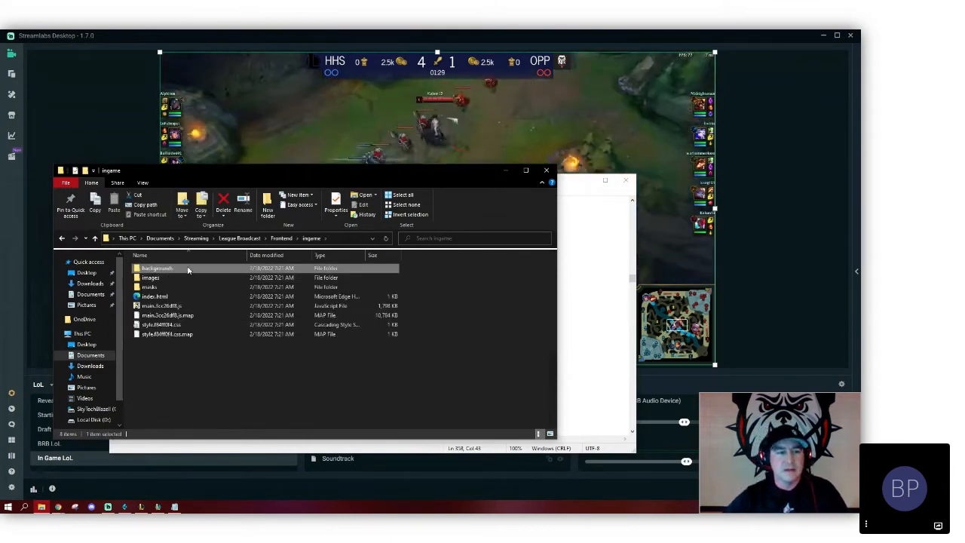
{"action": "double_click", "coordinate": [188, 270]}
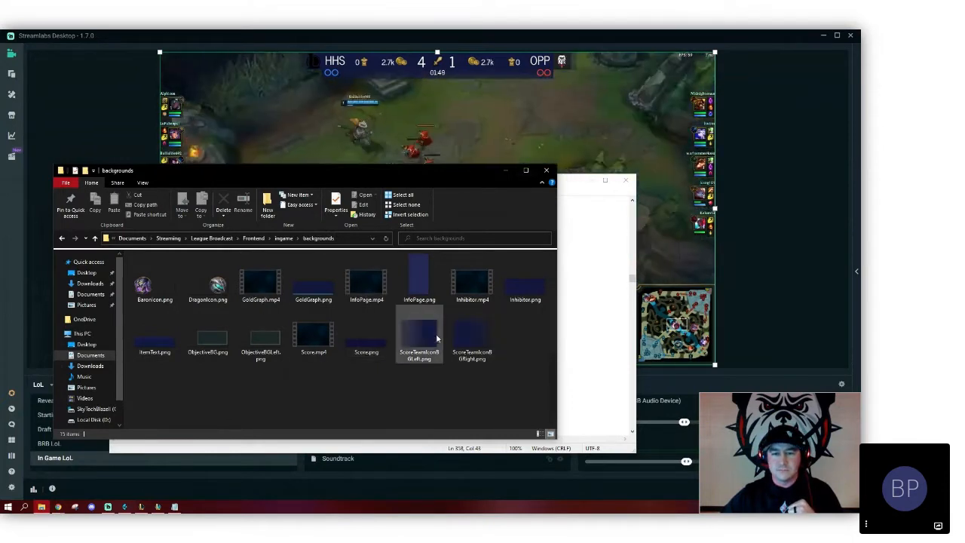
{"action": "left_click", "coordinate": [369, 343]}
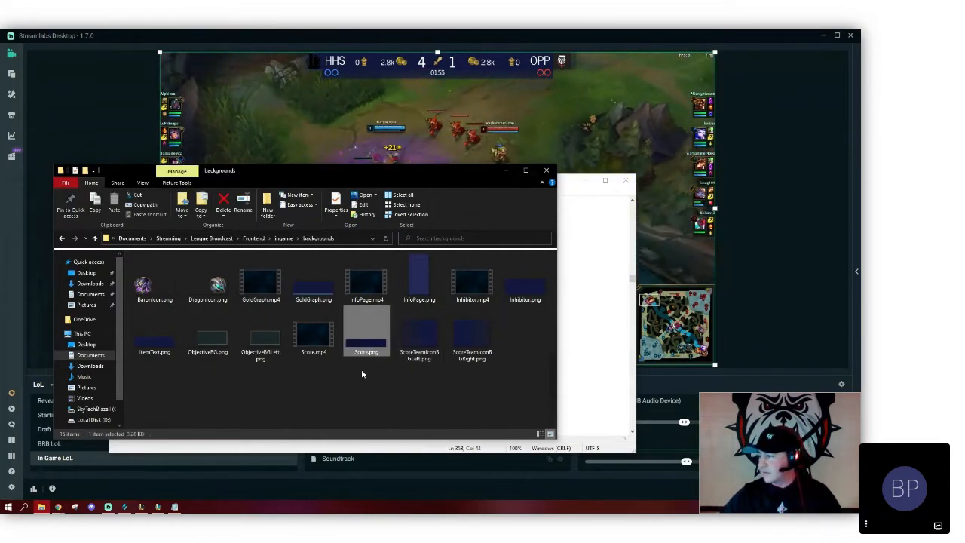
- Move the custom Score.png from the Desktop into League Broadcast\Frontend\ingame\backgrounds, replacing the existing file
{"action": "left_click", "coordinate": [86, 273]}
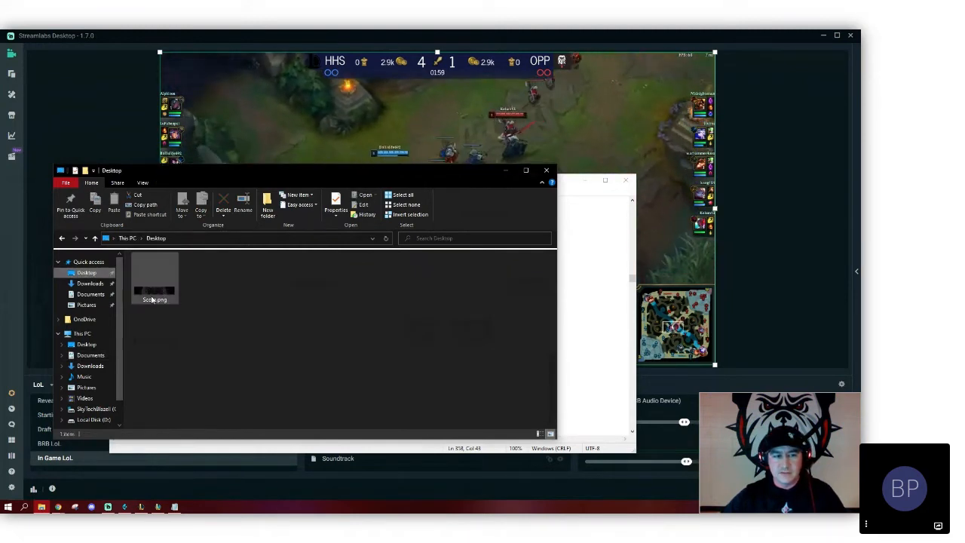
{"action": "left_click", "coordinate": [61, 355]}
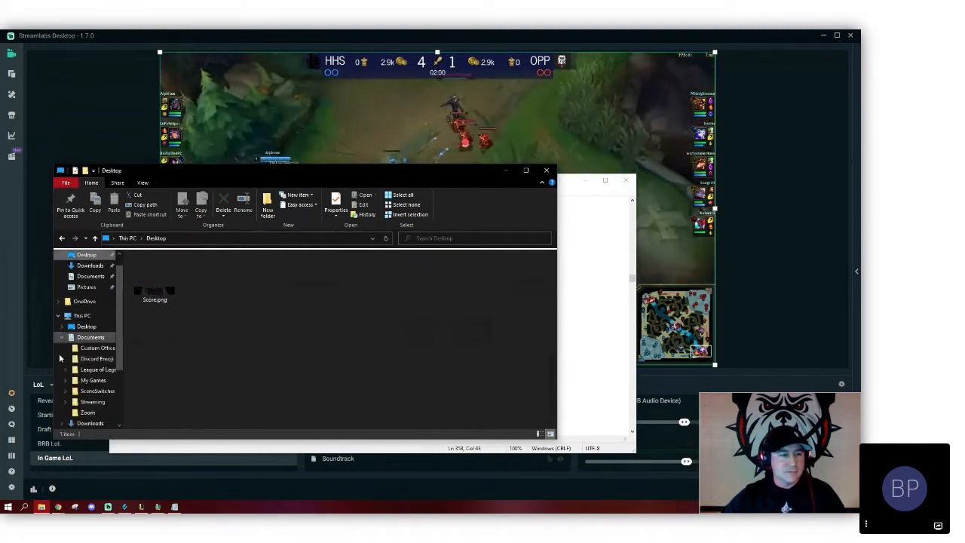
{"action": "scroll", "coordinate": [60, 359], "scroll_direction": "down", "scroll_amount": 1}
{"action": "left_click", "coordinate": [65, 362]}
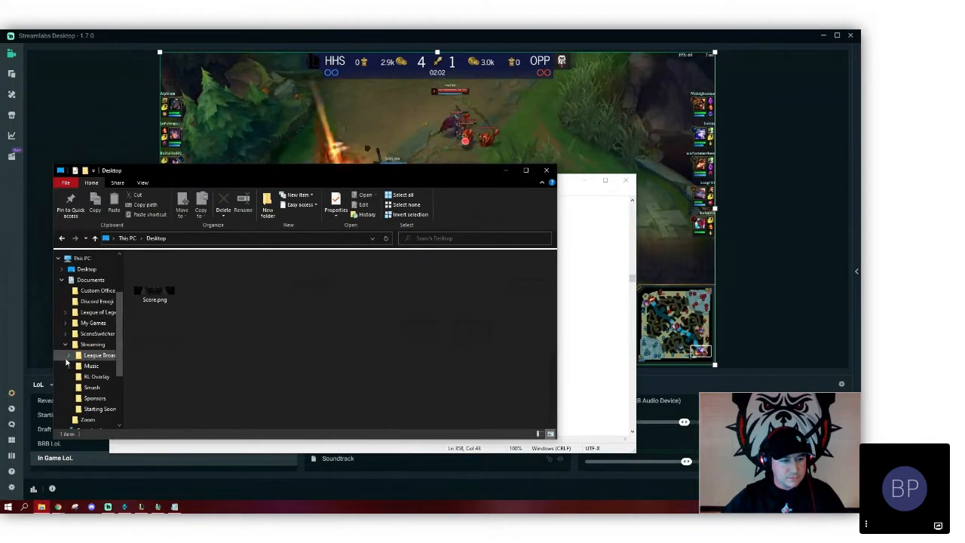
{"action": "left_click", "coordinate": [69, 355]}
{"action": "left_click", "coordinate": [74, 384]}
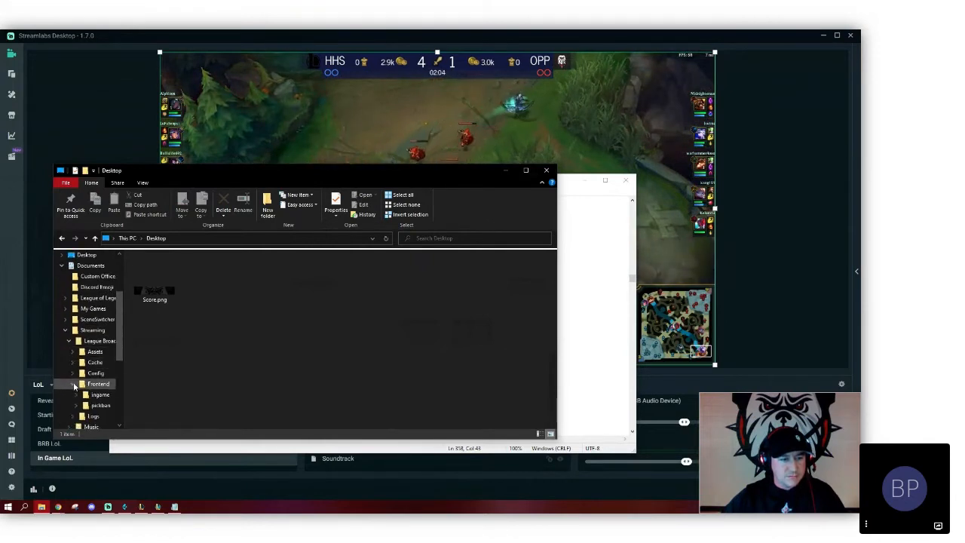
{"action": "left_click", "coordinate": [79, 394]}
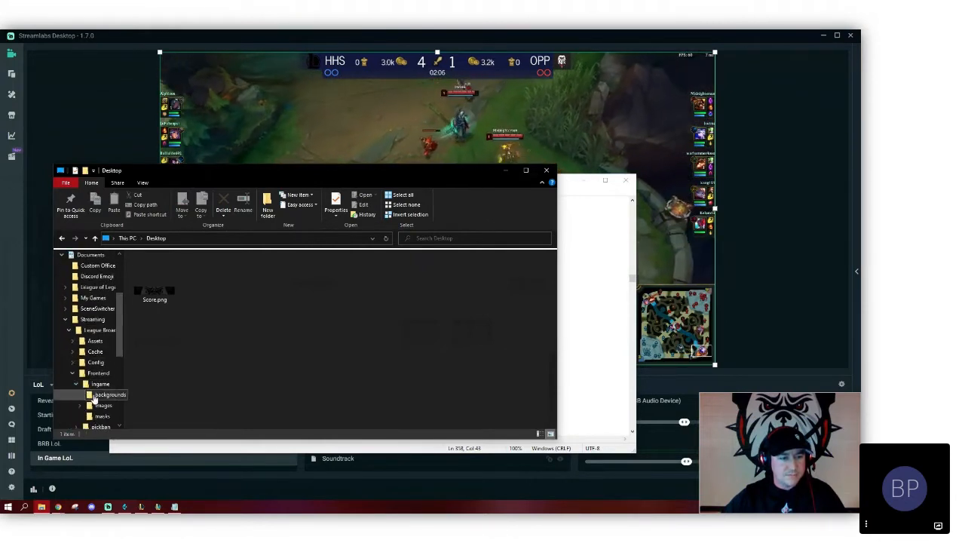
{"action": "left_click_drag", "start_coordinate": [155, 291], "coordinate": [104, 399]}
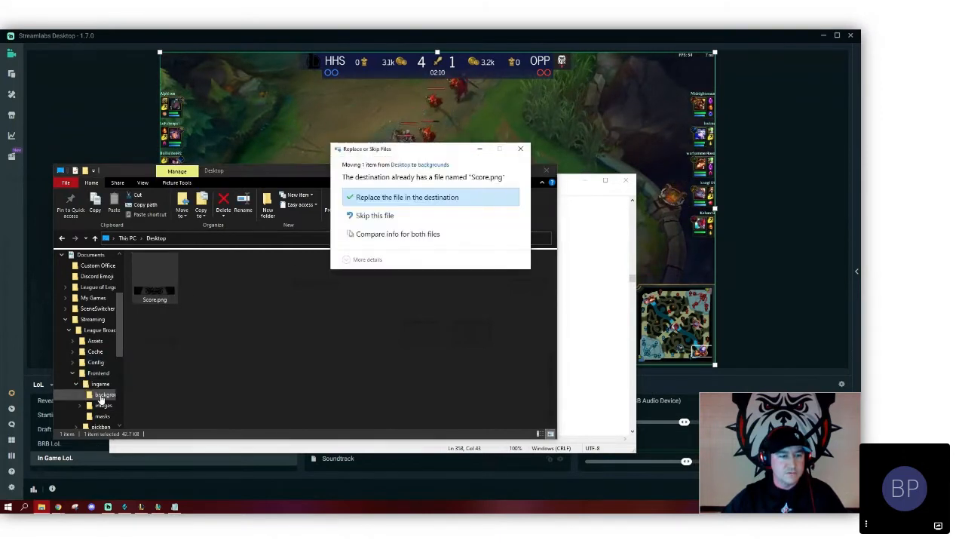
{"action": "left_click", "coordinate": [404, 198]}
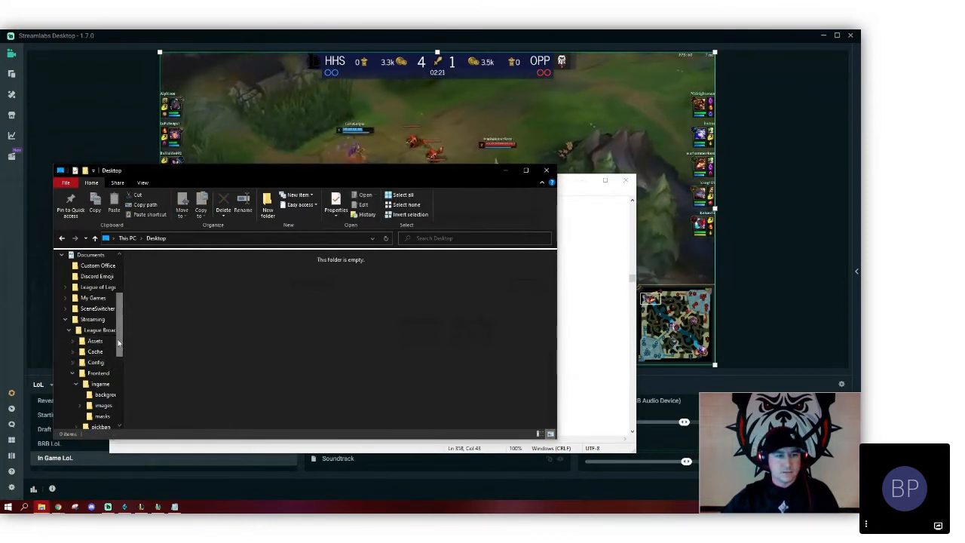
- Reopen the Frontend\ingame\backgrounds folder and check the replaced Score.png
{"action": "scroll", "coordinate": [118, 302], "scroll_direction": "up", "scroll_amount": 3}
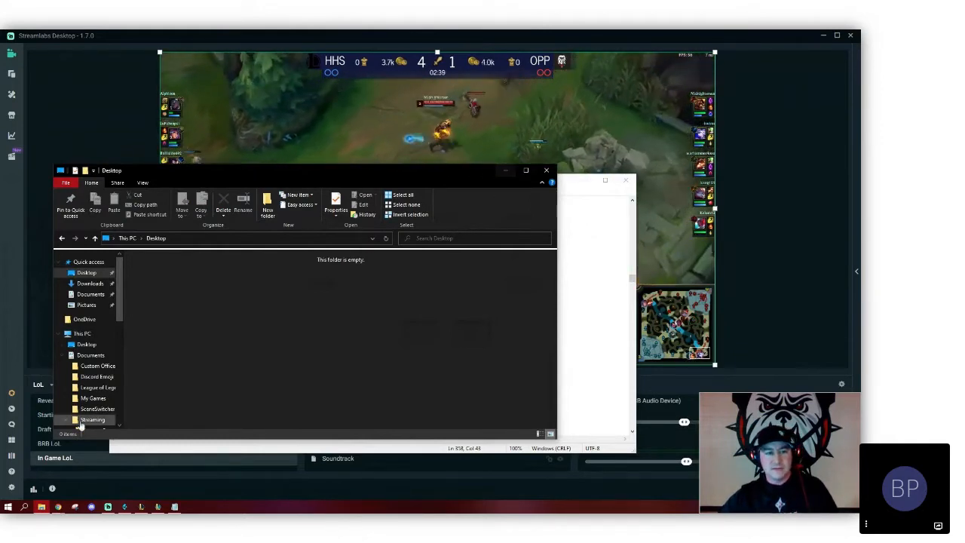
{"action": "scroll", "coordinate": [91, 398], "scroll_direction": "down", "scroll_amount": 1}
{"action": "left_click", "coordinate": [604, 230]}
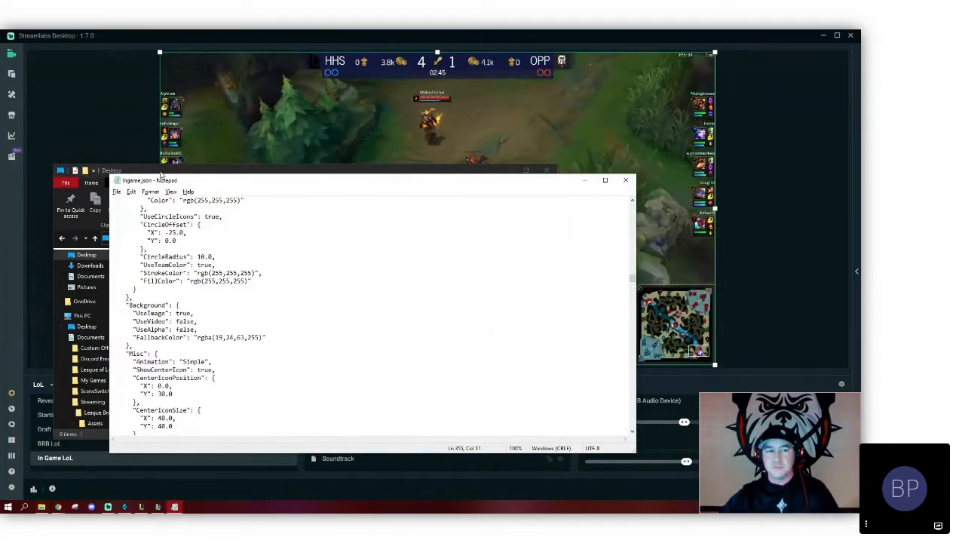
{"action": "left_click", "coordinate": [73, 350]}
{"action": "scroll", "coordinate": [96, 409], "scroll_direction": "down", "scroll_amount": 6}
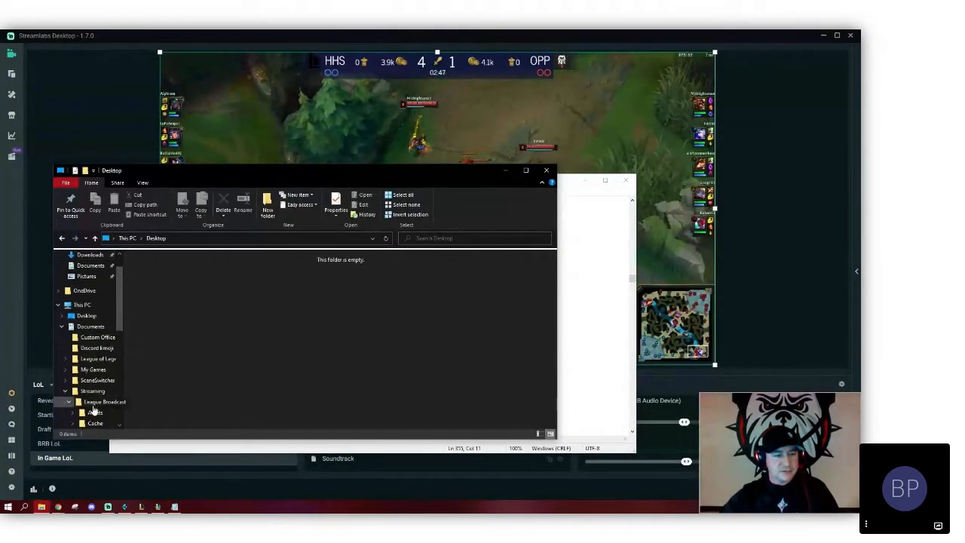
{"action": "left_click", "coordinate": [95, 408]}
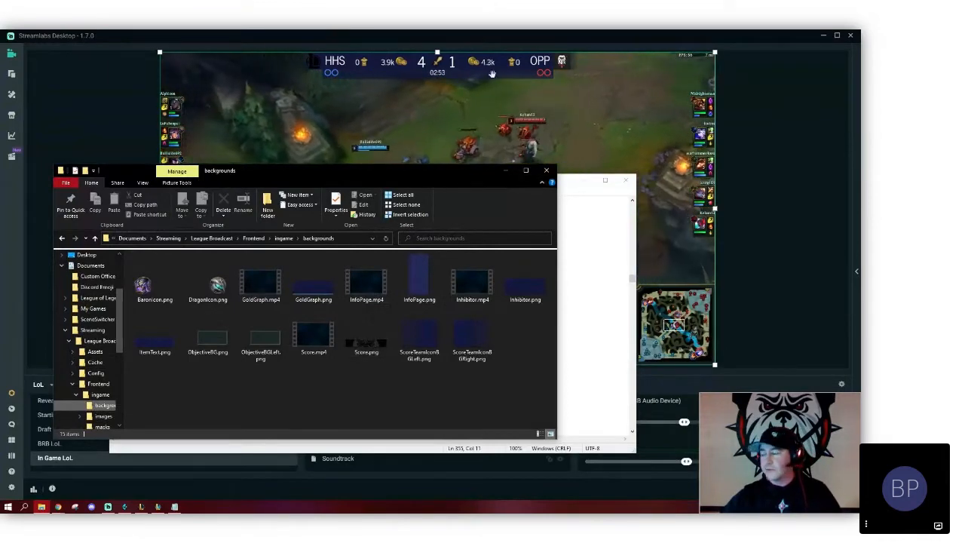
- Minimize File Explorer and Notepad, and refresh the Browser Source page from its settings in Streamlabs Desktop
{"action": "left_click", "coordinate": [504, 170]}
{"action": "left_click", "coordinate": [584, 180]}
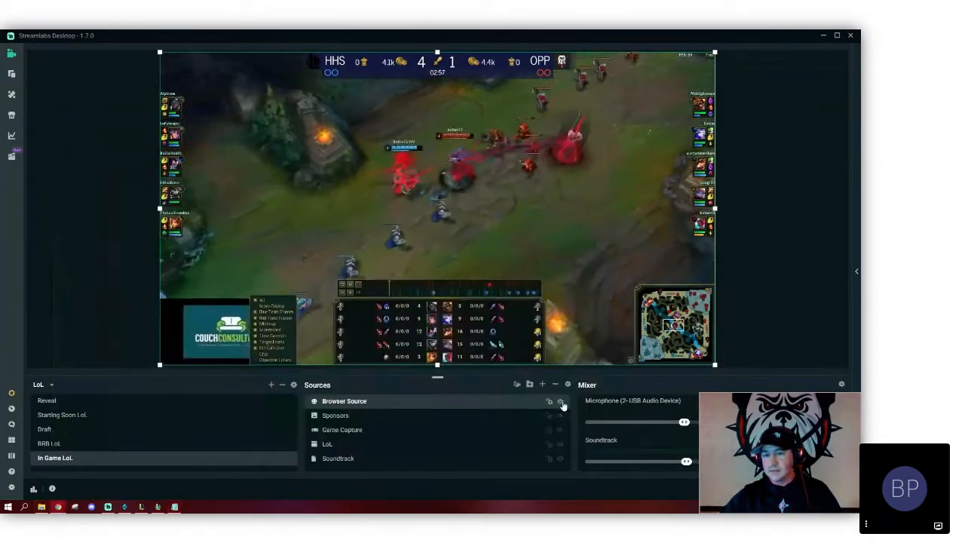
{"action": "left_click", "coordinate": [560, 402]}
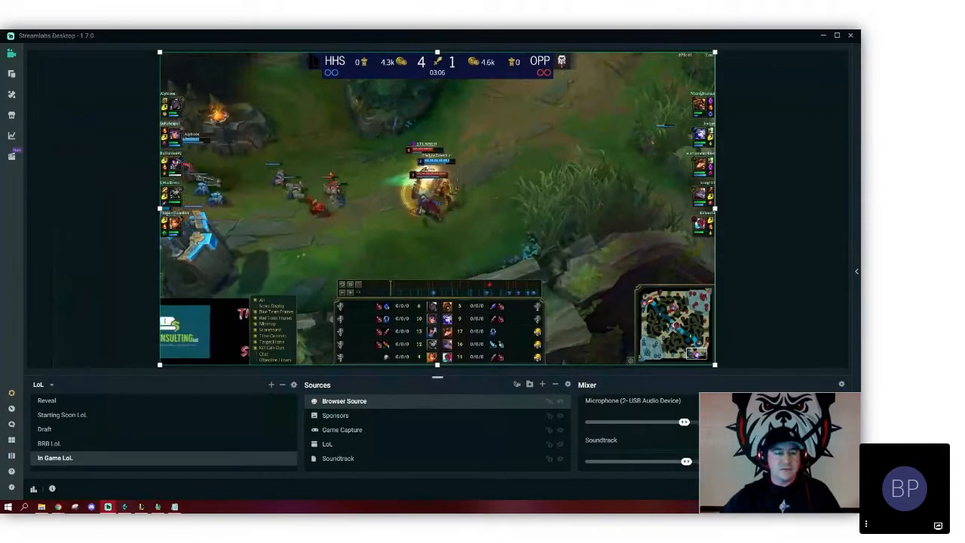
{"action": "left_click", "coordinate": [126, 507]}
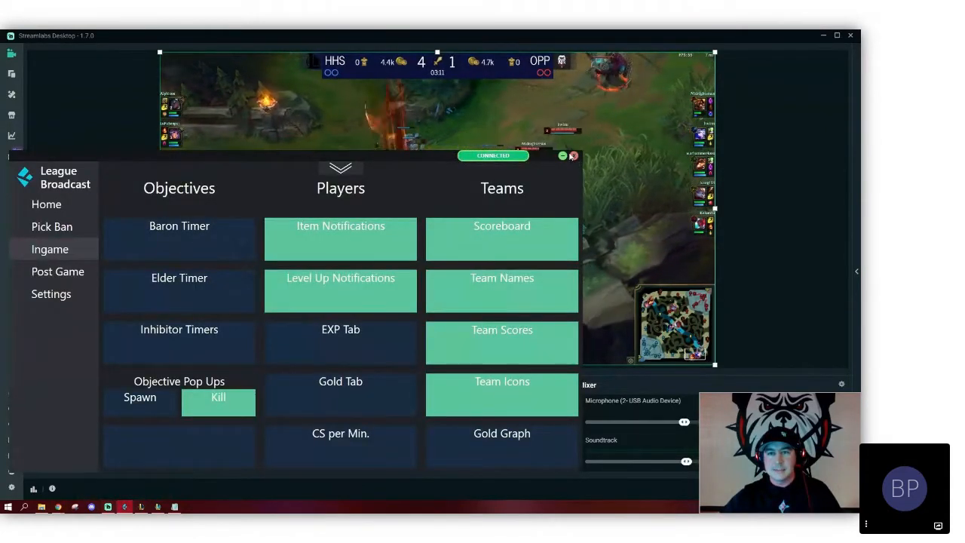
{"action": "left_click", "coordinate": [771, 224]}
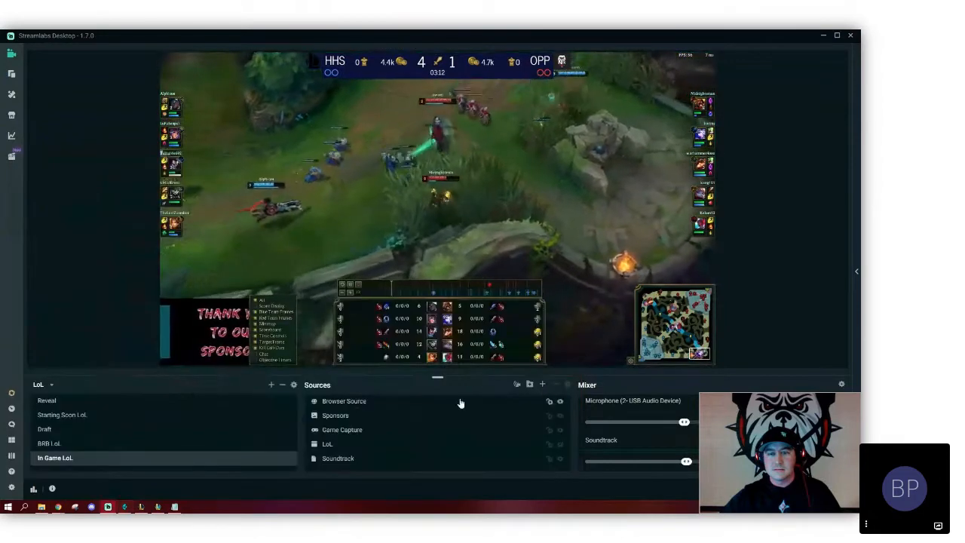
{"action": "double_click", "coordinate": [459, 400]}
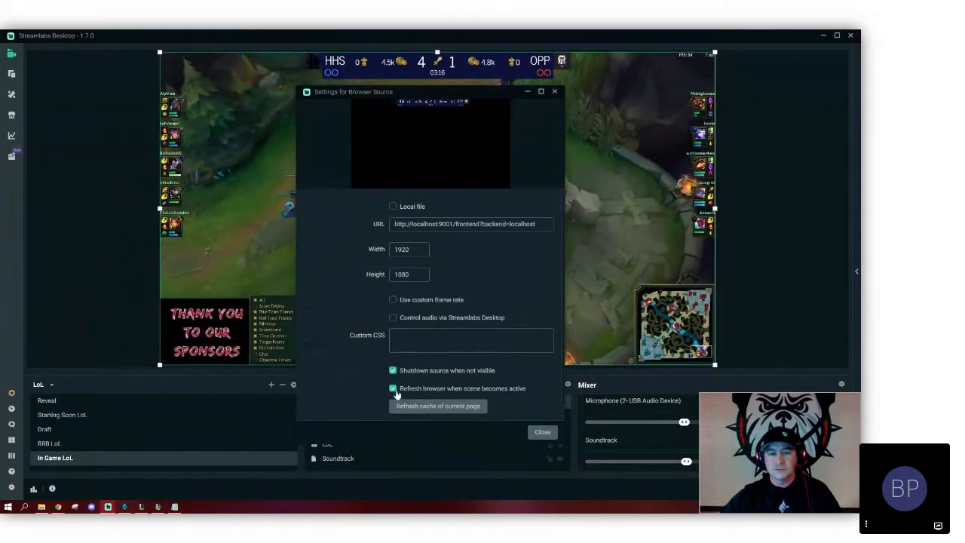
{"action": "left_click", "coordinate": [393, 389]}
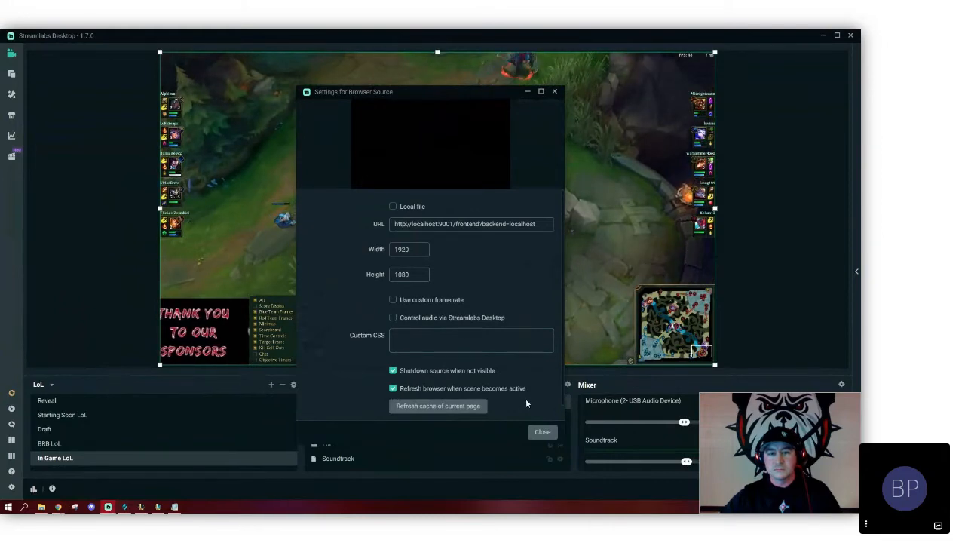
- Close the Browser Source settings, switch to File Explorer and check the image dimensions of Score.png in its properties
{"action": "left_click", "coordinate": [540, 431]}
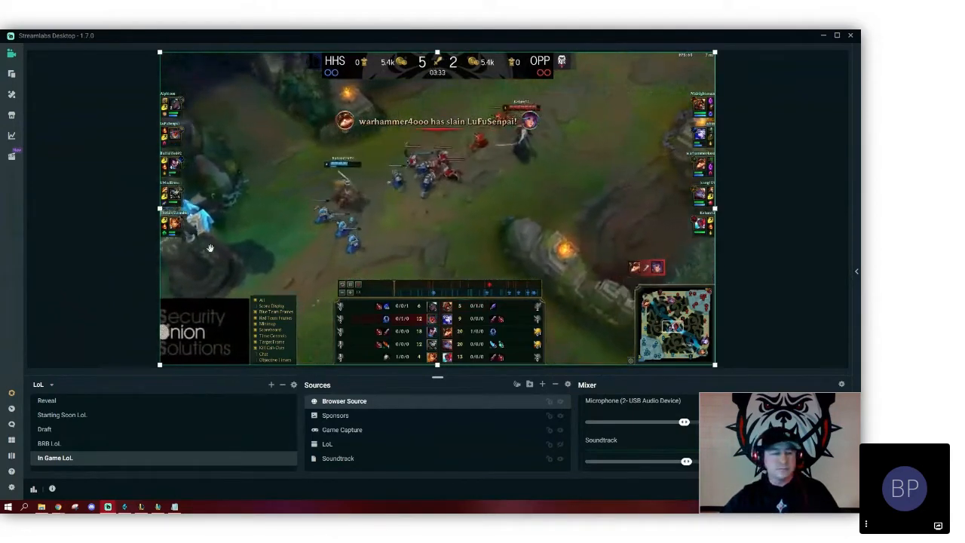
{"action": "left_click", "coordinate": [42, 506]}
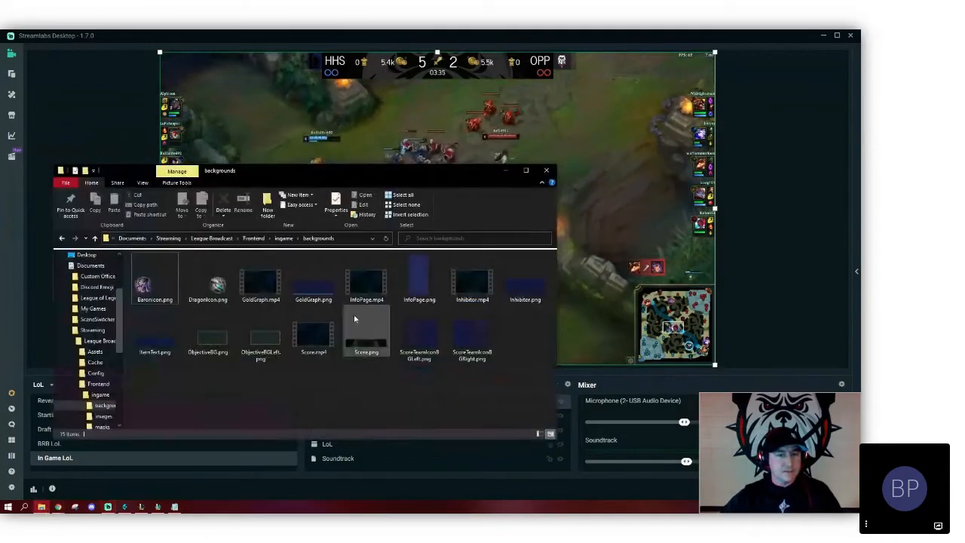
{"action": "left_click", "coordinate": [367, 347]}
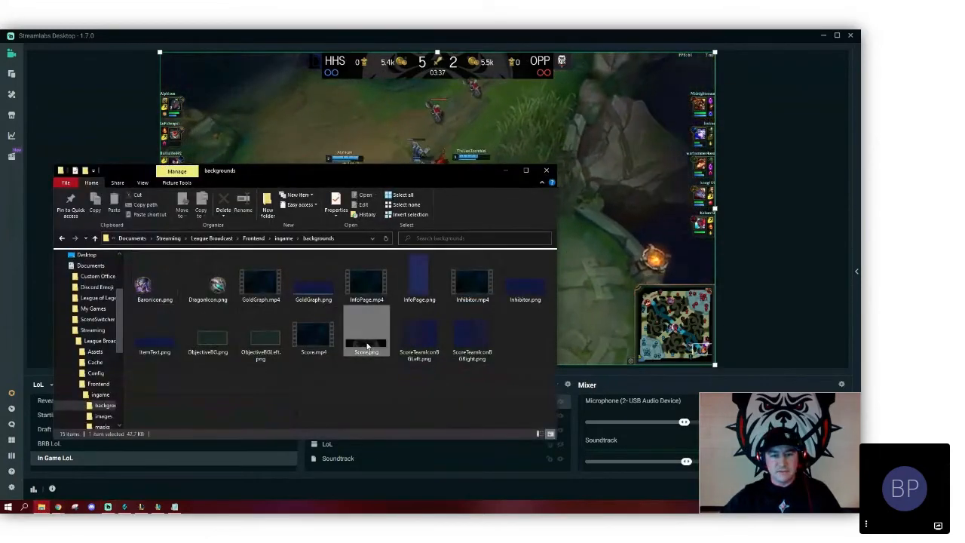
{"action": "right_click", "coordinate": [367, 347]}
{"action": "left_click", "coordinate": [395, 340]}
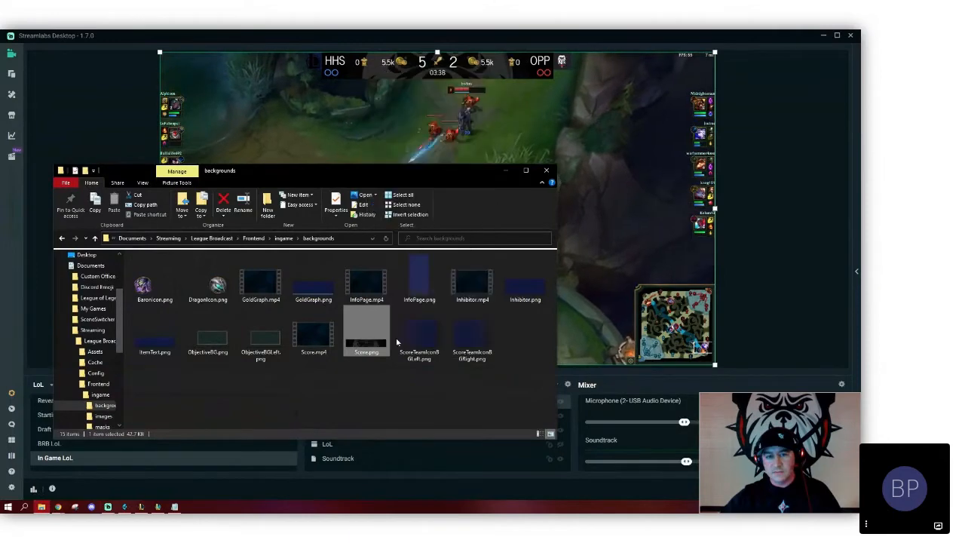
{"action": "left_click", "coordinate": [427, 290]}
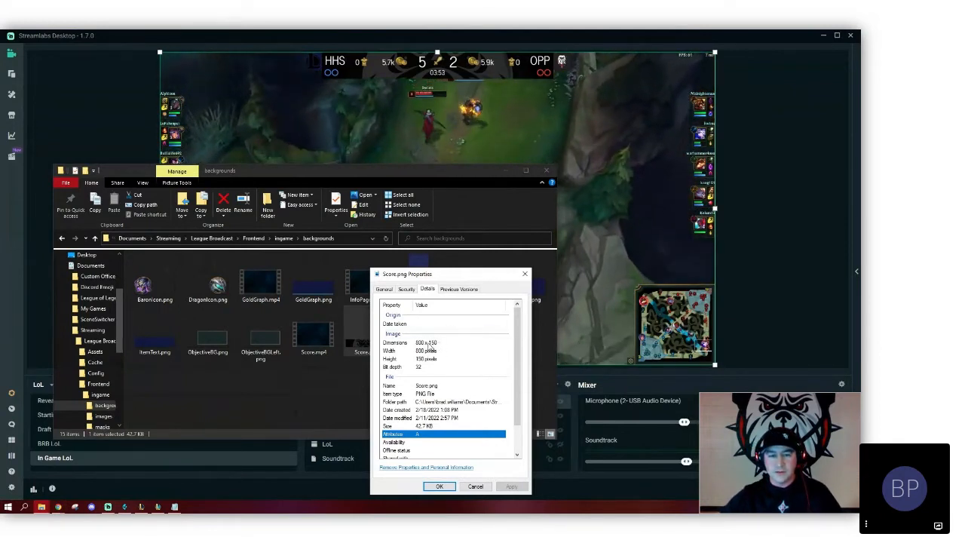
{"action": "left_click", "coordinate": [524, 274]}
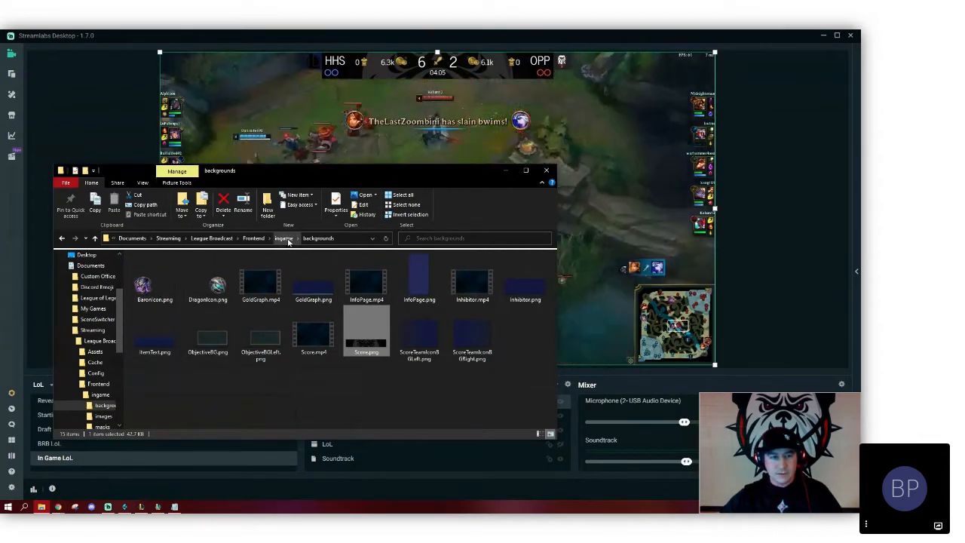
- Open the Baron folder inside the ingame images' scoreboardPopUps folder to view its pop-up files
{"action": "left_click", "coordinate": [285, 238]}
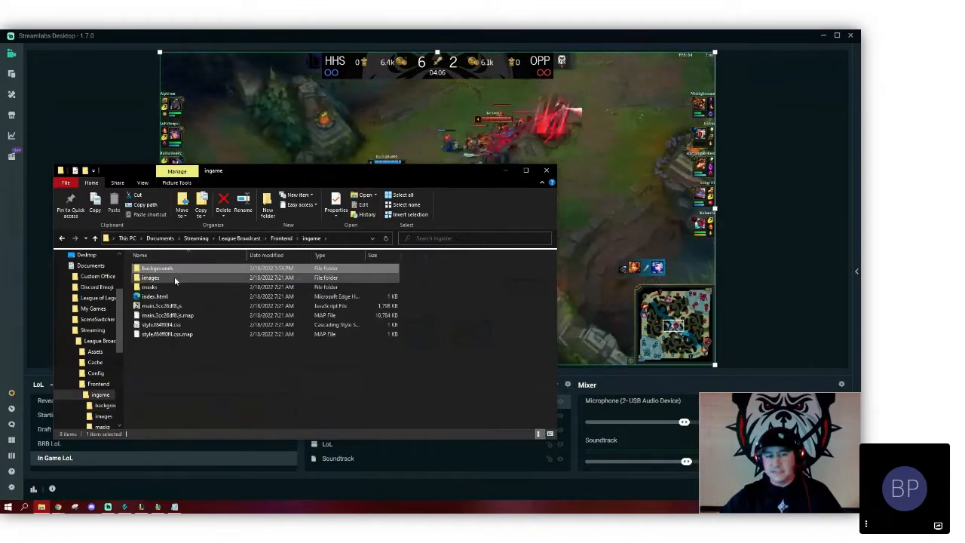
{"action": "double_click", "coordinate": [174, 277]}
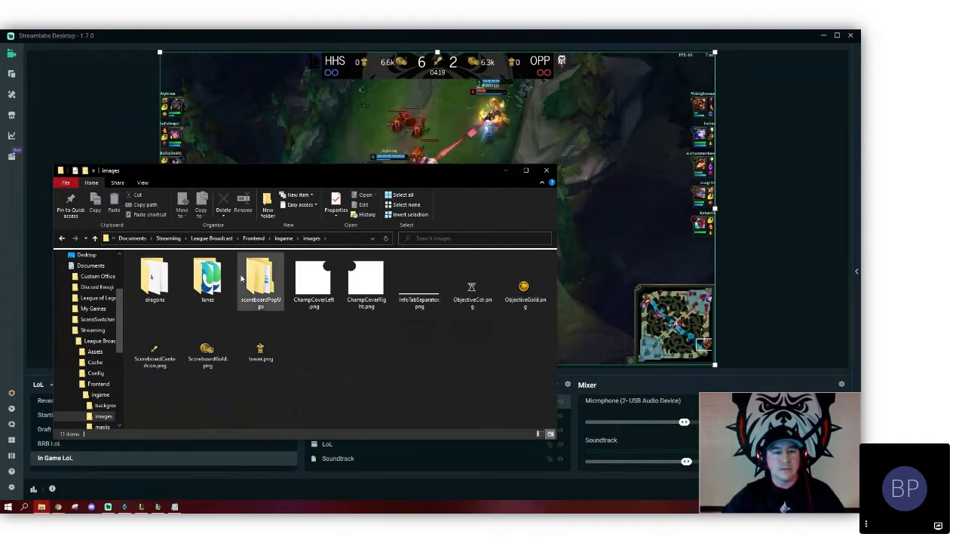
{"action": "double_click", "coordinate": [261, 300]}
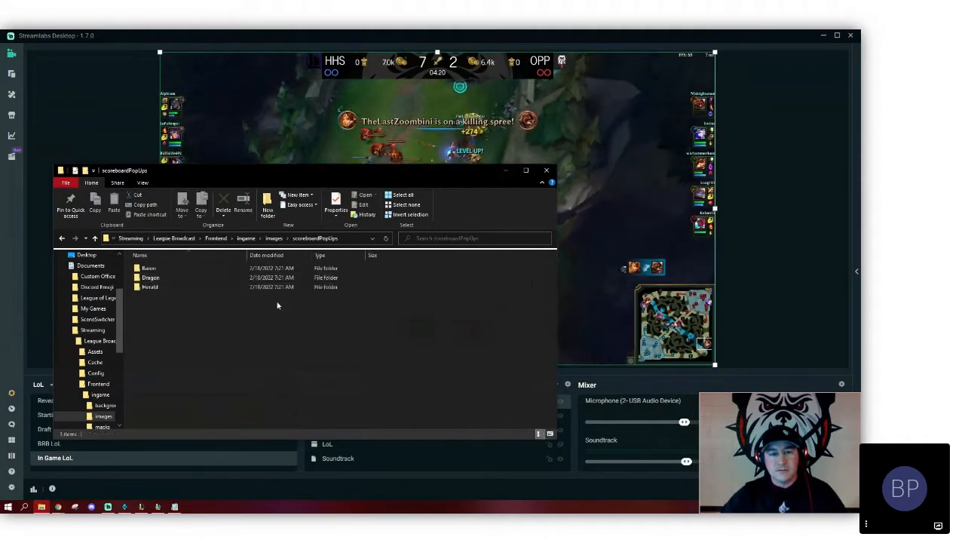
{"action": "double_click", "coordinate": [167, 267]}
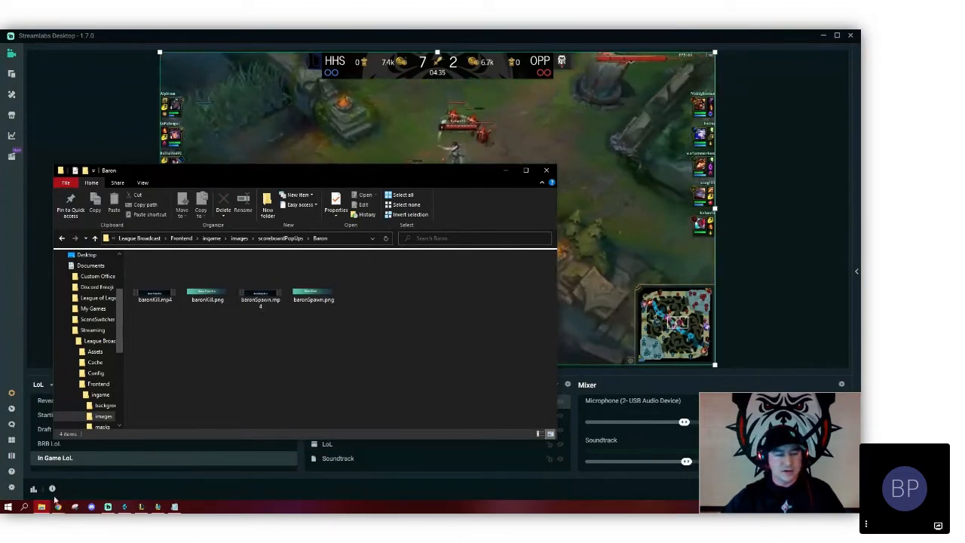
- Switch to Ingame.json in Notepad and examine the scoreboard pop-up settings in the ObjectiveKill section
{"action": "left_click", "coordinate": [174, 506]}
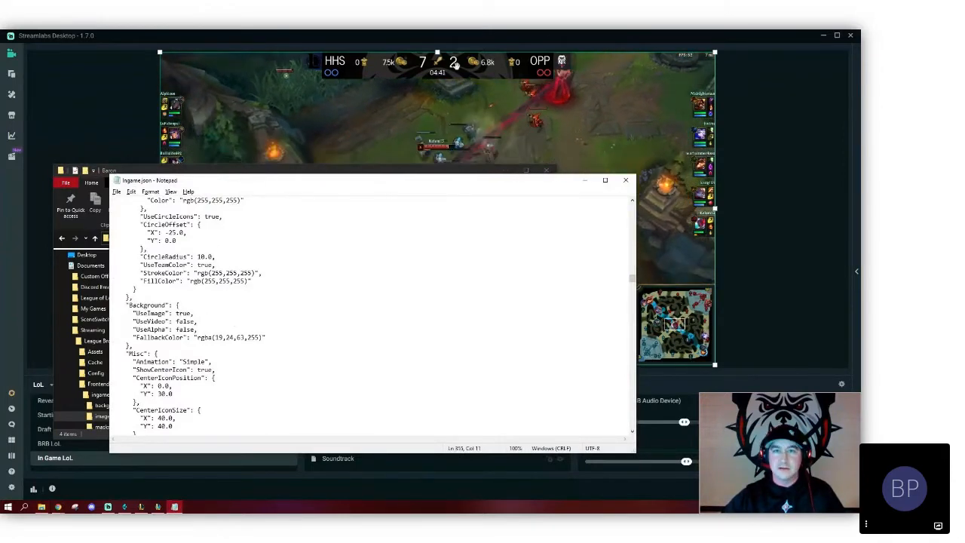
{"action": "scroll", "coordinate": [255, 281], "scroll_direction": "down", "scroll_amount": 8}
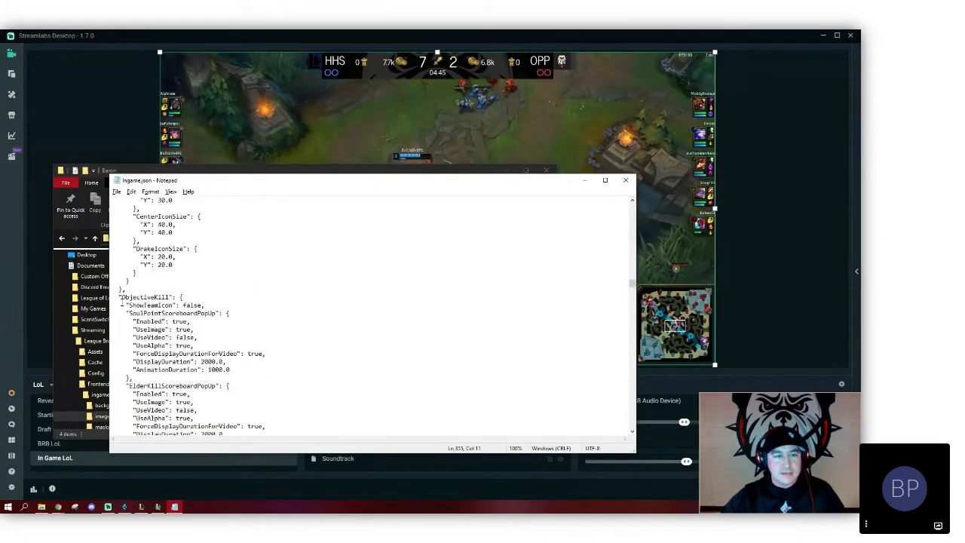
{"action": "scroll", "coordinate": [183, 265], "scroll_direction": "up", "scroll_amount": 5}
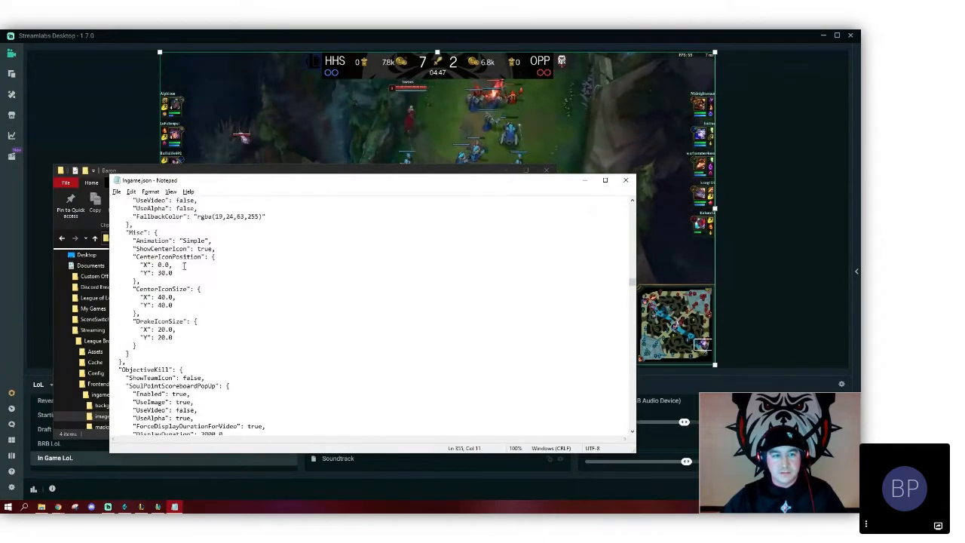
{"action": "scroll", "coordinate": [184, 267], "scroll_direction": "down", "scroll_amount": 7}
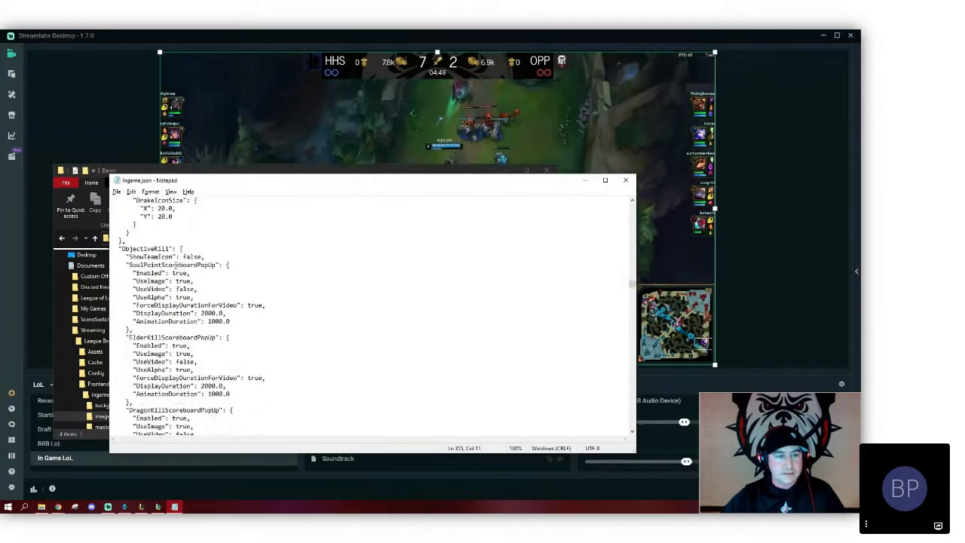
{"action": "scroll", "coordinate": [137, 256], "scroll_direction": "down", "scroll_amount": 1}
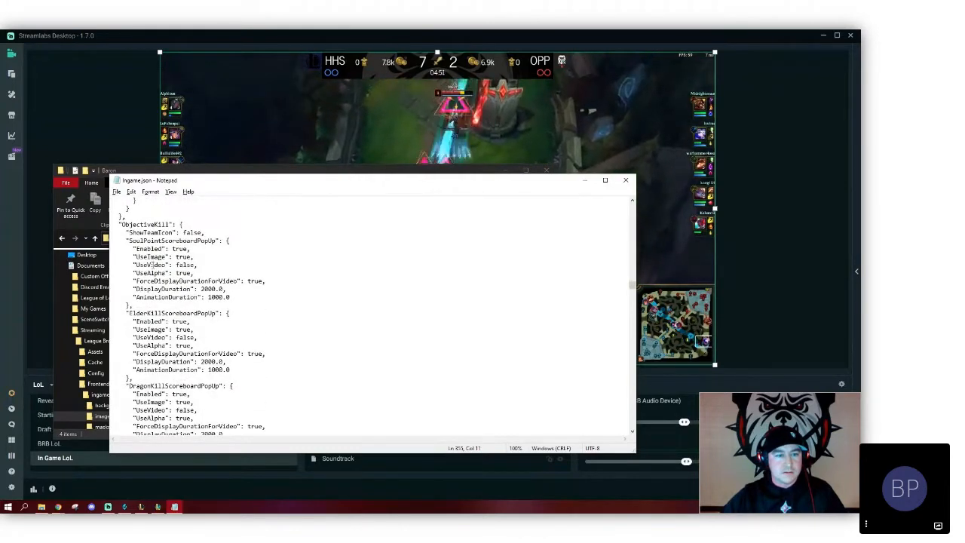
{"action": "scroll", "coordinate": [153, 264], "scroll_direction": "down", "scroll_amount": 1}
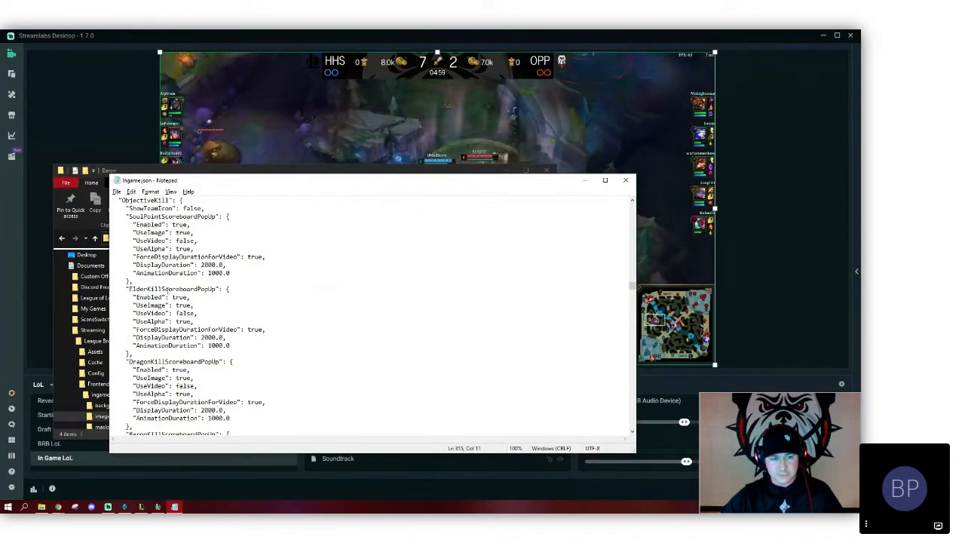
{"action": "scroll", "coordinate": [161, 355], "scroll_direction": "down", "scroll_amount": 3}
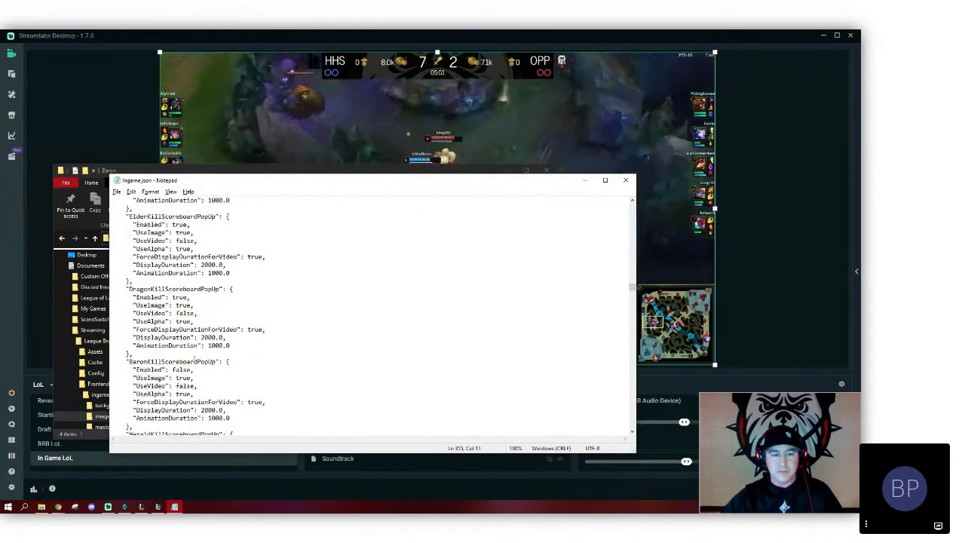
{"action": "scroll", "coordinate": [204, 359], "scroll_direction": "down", "scroll_amount": 2}
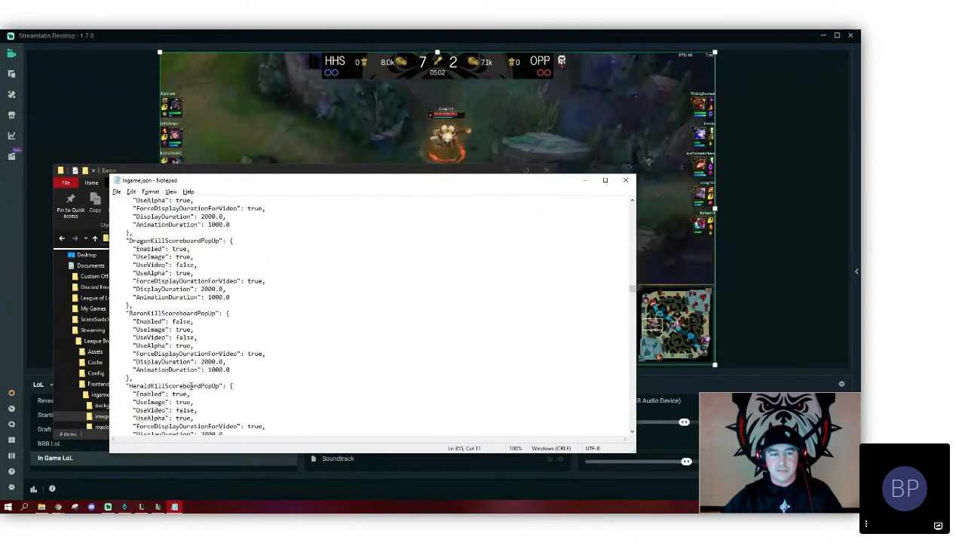
{"action": "scroll", "coordinate": [191, 370], "scroll_direction": "down", "scroll_amount": 4}
- Set Enabled to true for BaronKillScoreboardPopUp and highlight the UseVideo and UseImage values of DragonKillScoreboardPopUp
{"action": "scroll", "coordinate": [189, 265], "scroll_direction": "up", "scroll_amount": 6}
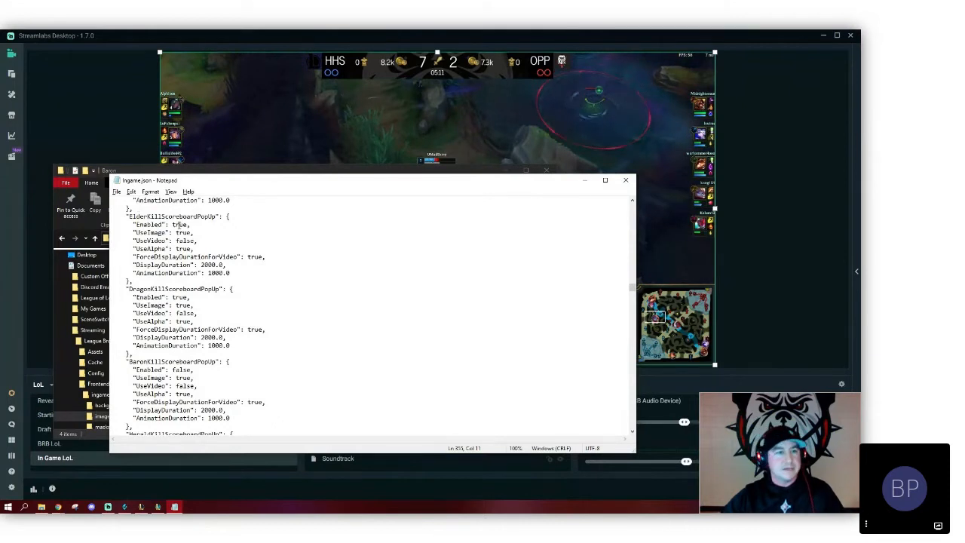
{"action": "scroll", "coordinate": [160, 338], "scroll_direction": "down", "scroll_amount": 1}
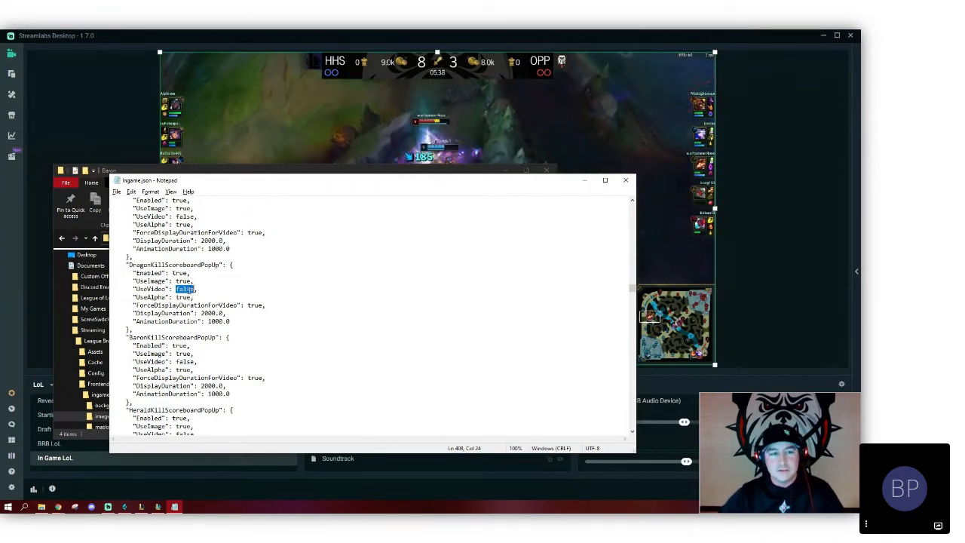
{"action": "mouse_move", "coordinate": [176, 289]}
{"action": "left_mouse_down"}
{"action": "mouse_move", "coordinate": [195, 290]}
{"action": "mouse_move", "coordinate": [193, 281]}
{"action": "left_mouse_up"}
{"action": "left_click", "coordinate": [177, 281]}
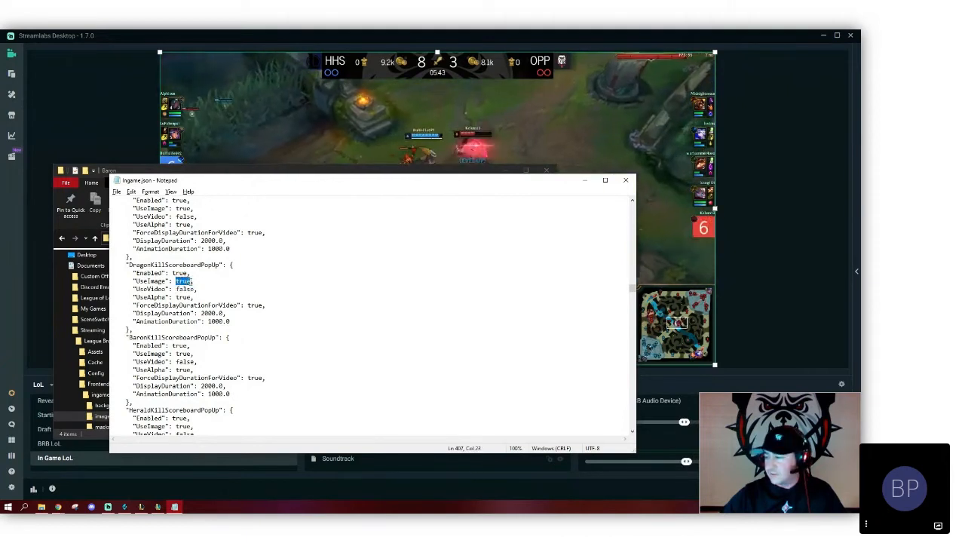
- View the Baron folder again, minimize it and Ingame.json, and check the stream preview in Streamlabs Desktop
{"action": "left_click", "coordinate": [42, 505]}
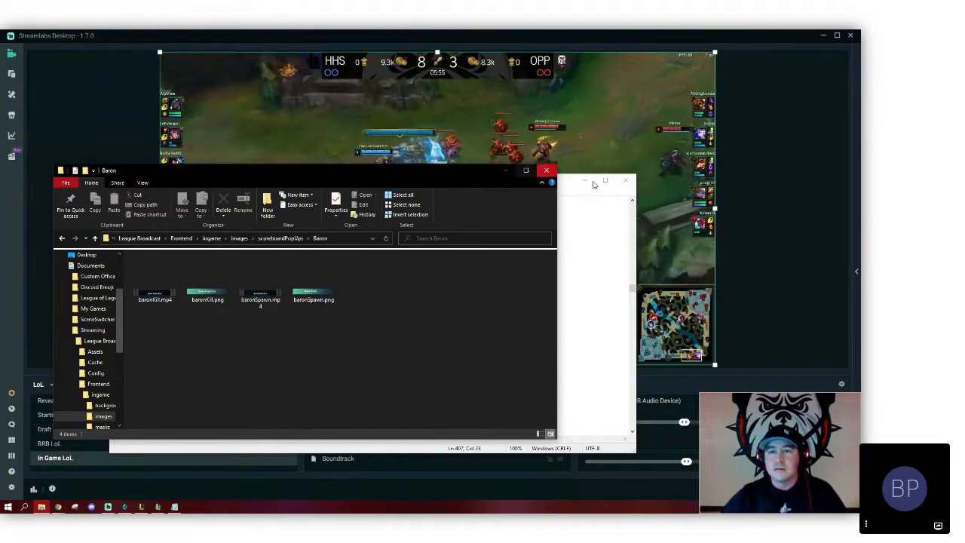
{"action": "left_click", "coordinate": [507, 171]}
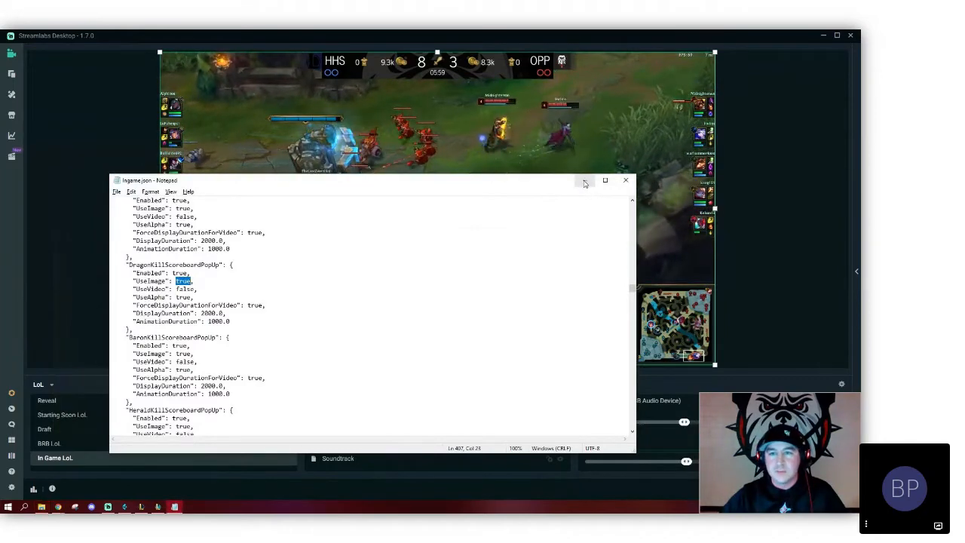
{"action": "left_click", "coordinate": [584, 182]}
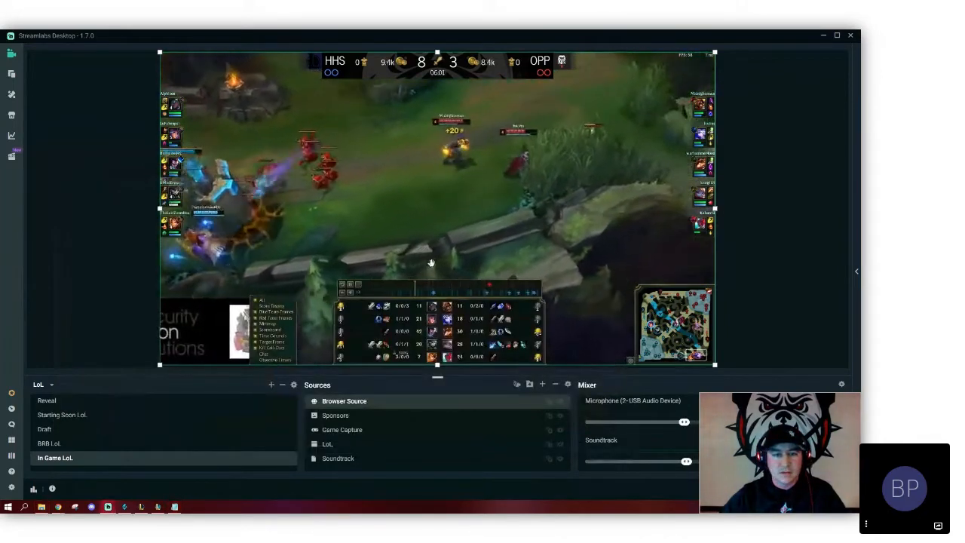
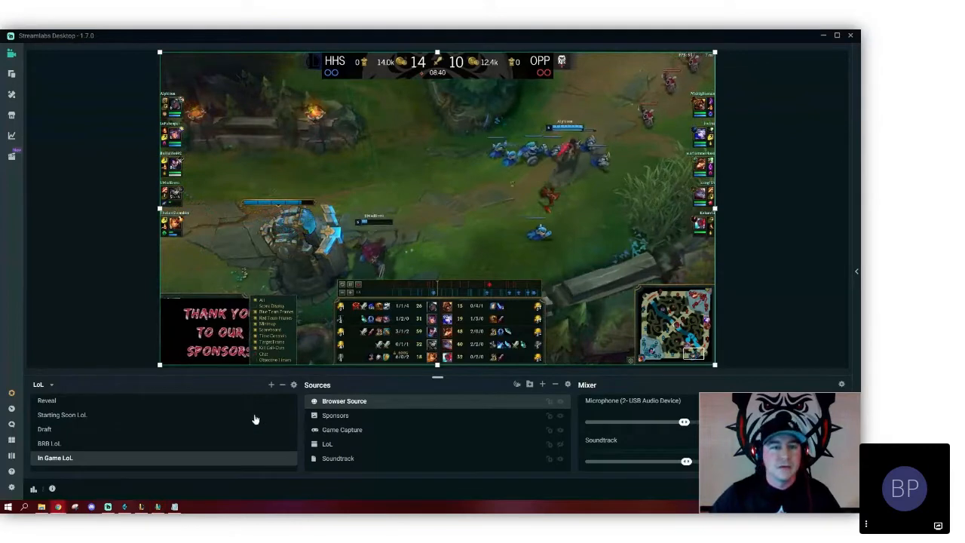
- Switch to File Explorer and open the Fire folder inside the Dragon pop-up folder to view its files
{"action": "left_click", "coordinate": [42, 506]}
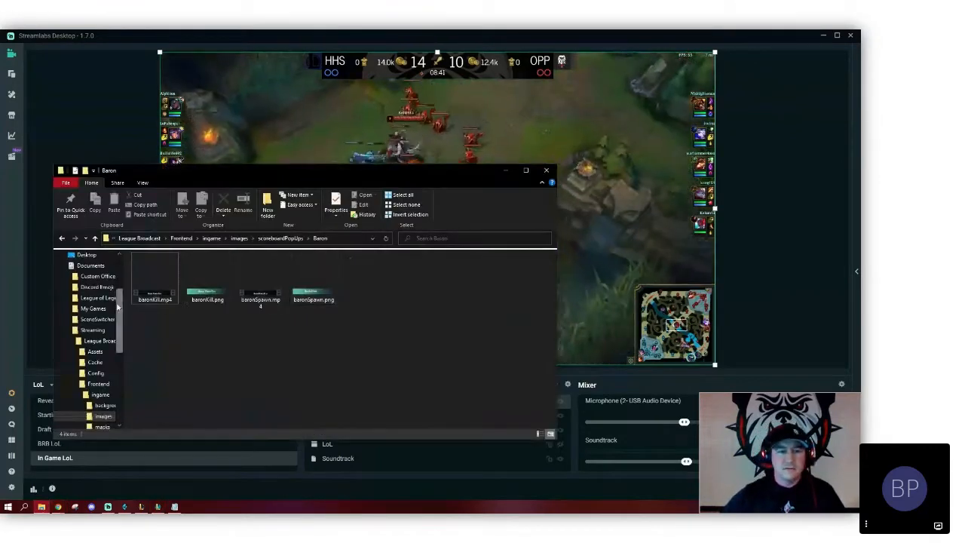
{"action": "left_click", "coordinate": [281, 239]}
{"action": "double_click", "coordinate": [162, 278]}
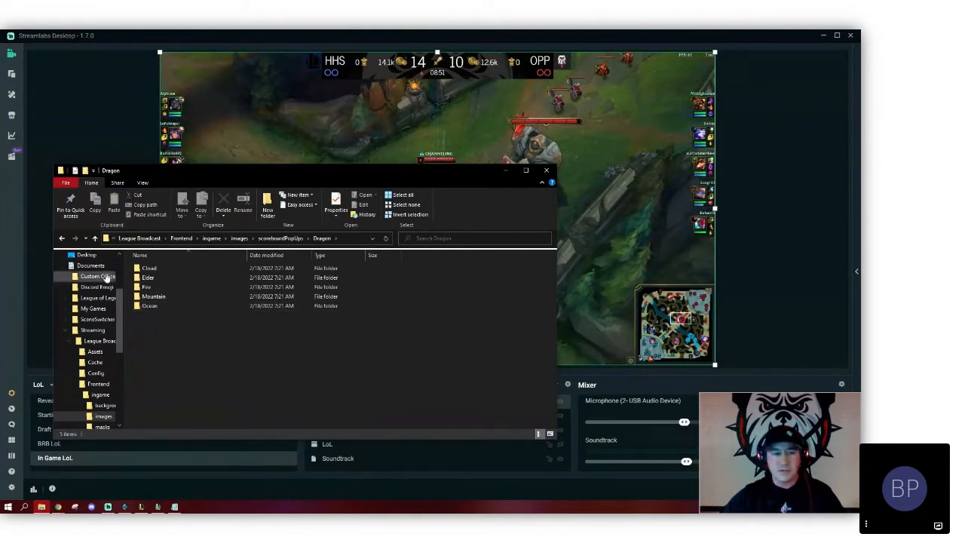
{"action": "double_click", "coordinate": [213, 286]}
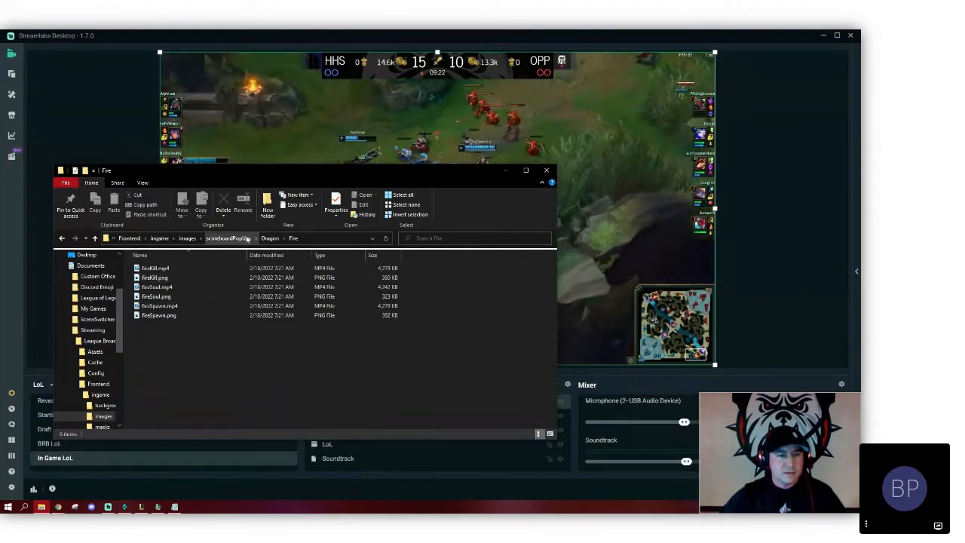
- Open the Herald pop-up folder to view its files and move the File Explorer window slightly higher
{"action": "left_click", "coordinate": [229, 238]}
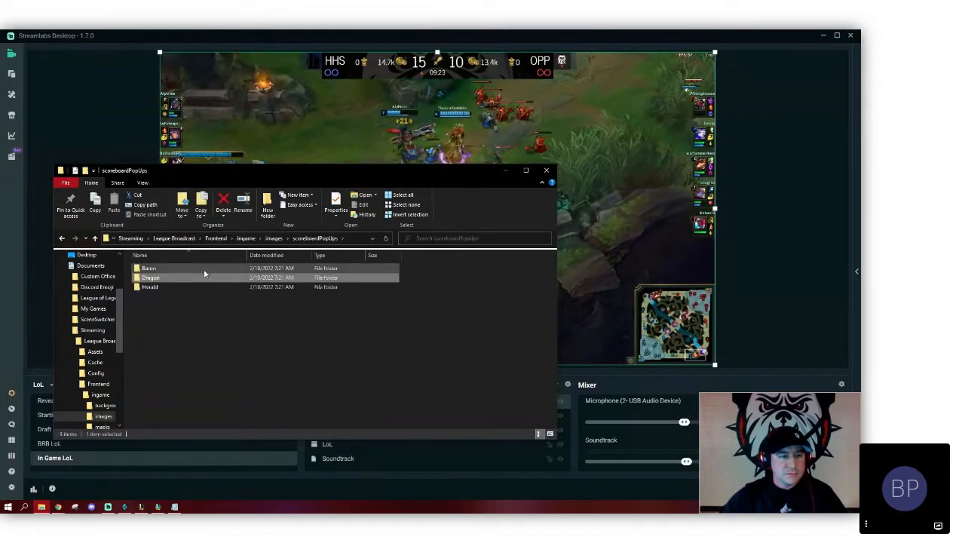
{"action": "double_click", "coordinate": [175, 286]}
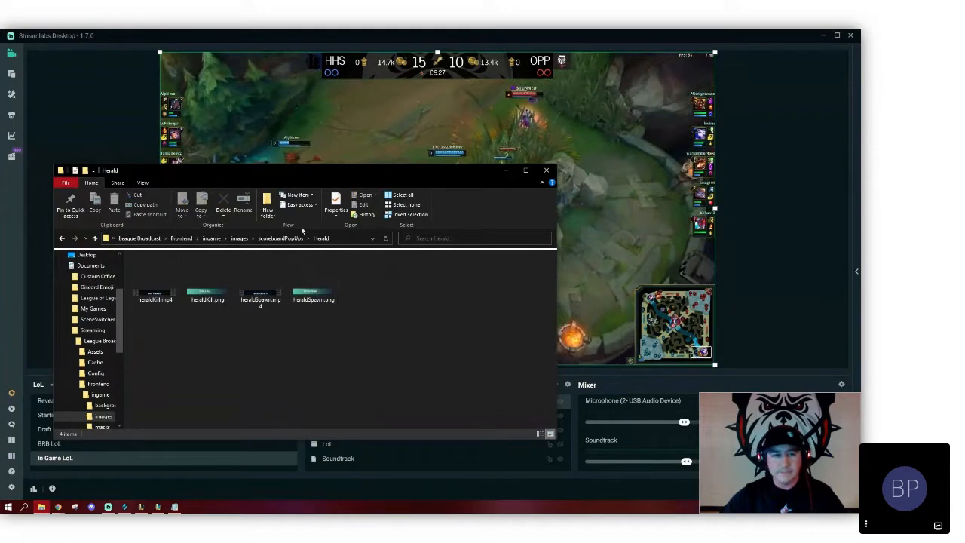
{"action": "left_click_drag", "start_coordinate": [332, 173], "coordinate": [326, 140]}
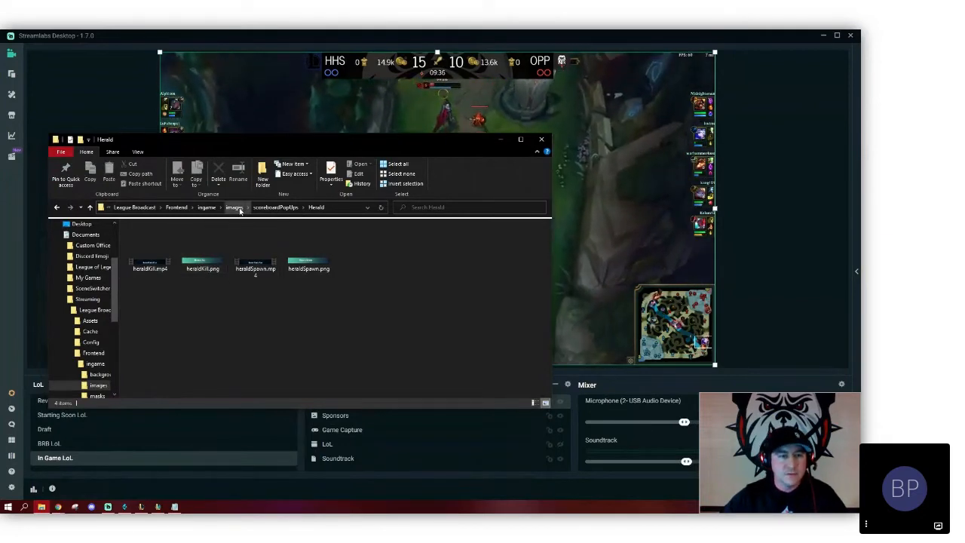
- Go back up to the ingame folder and open its backgrounds folder to view the overlay background files
{"action": "left_click", "coordinate": [276, 209]}
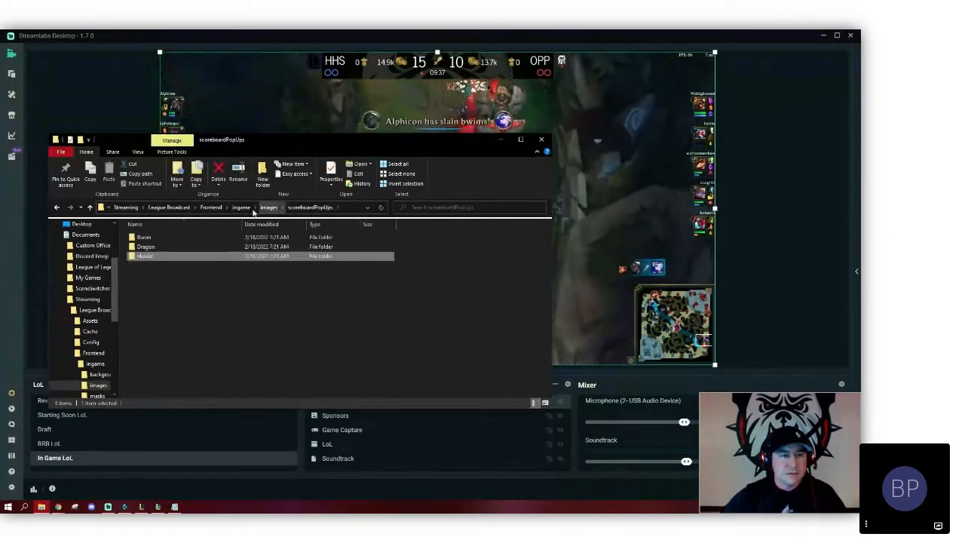
{"action": "left_click", "coordinate": [276, 208]}
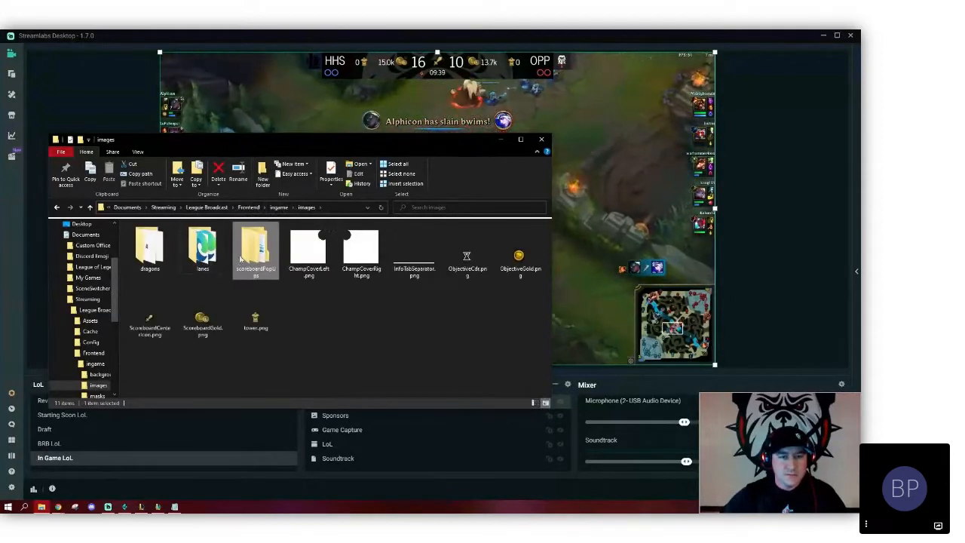
{"action": "left_click", "coordinate": [279, 208]}
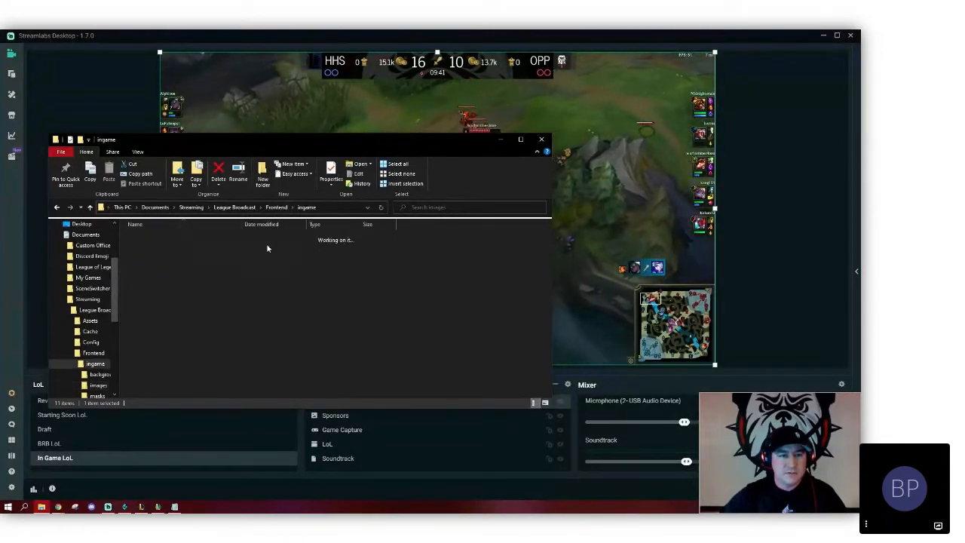
{"action": "double_click", "coordinate": [199, 235]}
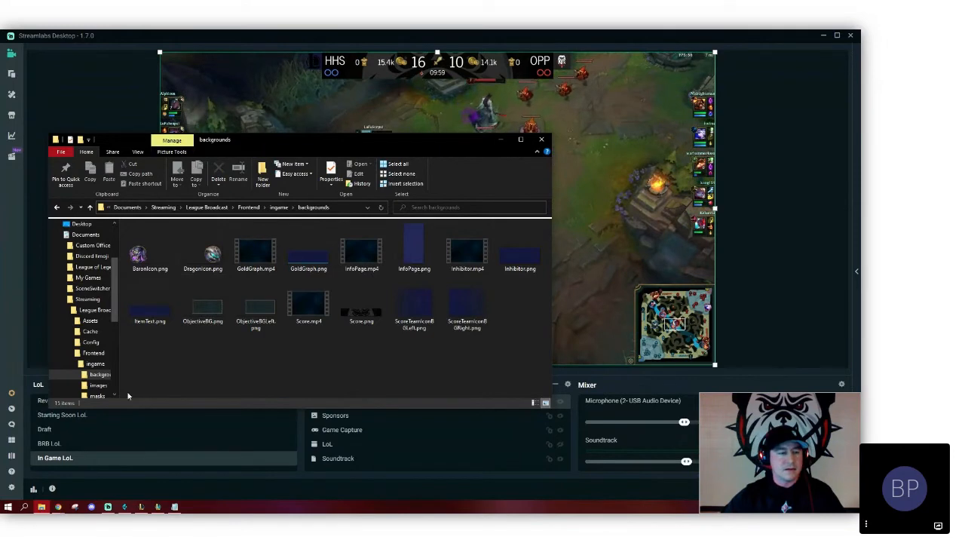
- Minimize File Explorer, bring Ingame.json back up in Notepad, and go back to the start of its Score section
{"action": "left_click", "coordinate": [42, 507]}
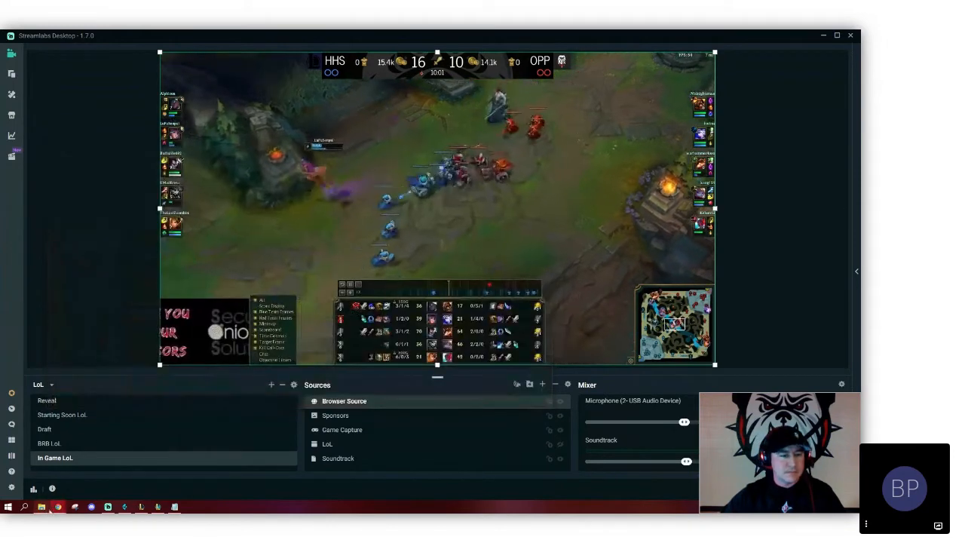
{"action": "left_click", "coordinate": [174, 507]}
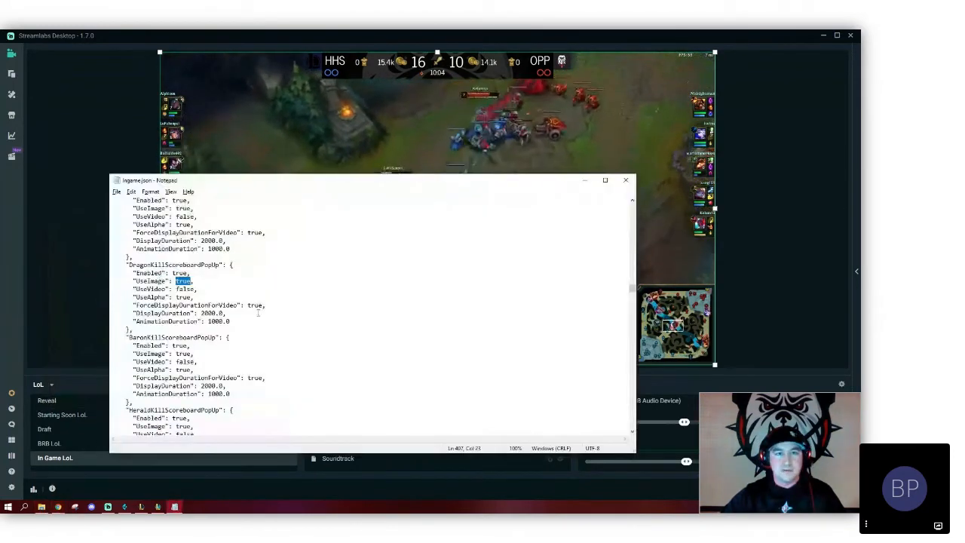
{"action": "scroll", "coordinate": [231, 293], "scroll_direction": "up", "scroll_amount": 9}
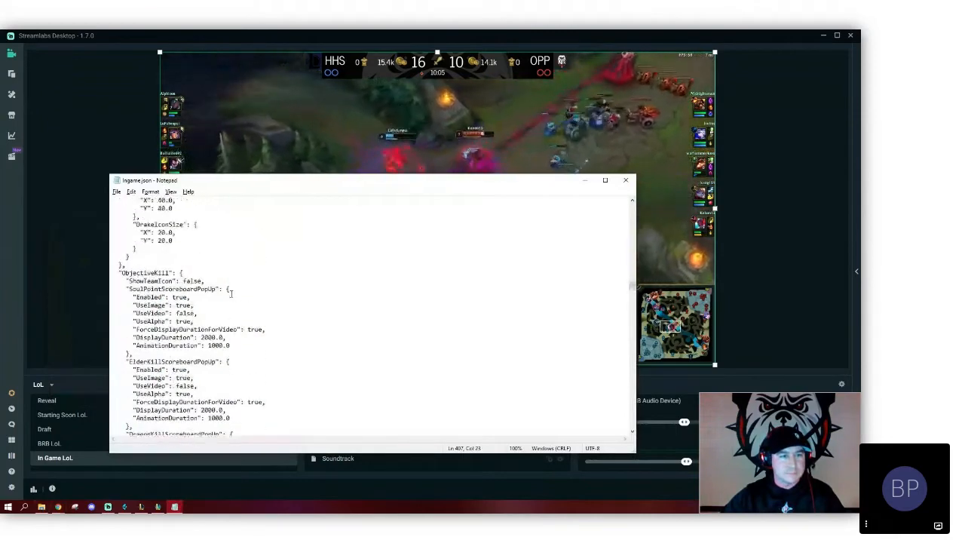
{"action": "scroll", "coordinate": [231, 294], "scroll_direction": "up", "scroll_amount": 8}
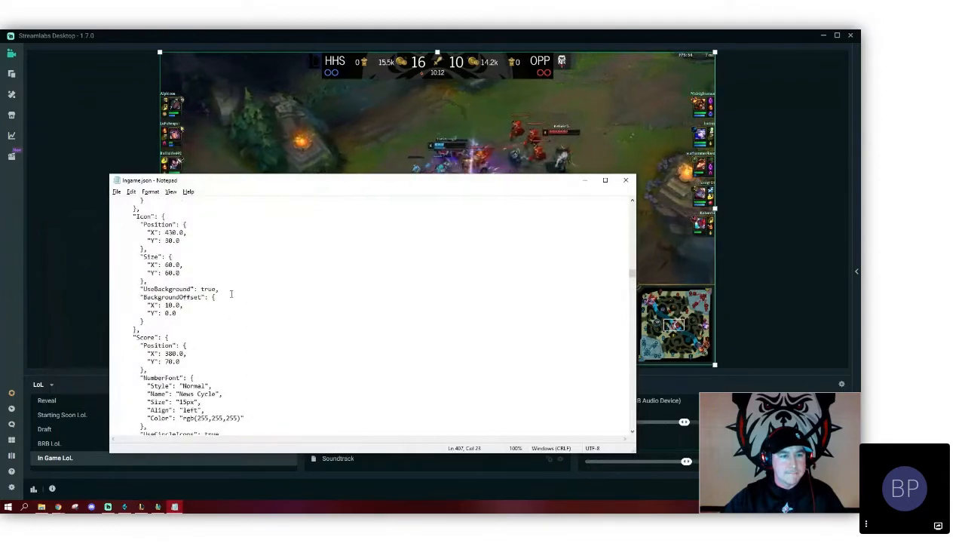
{"action": "scroll", "coordinate": [231, 293], "scroll_direction": "up", "scroll_amount": 9}
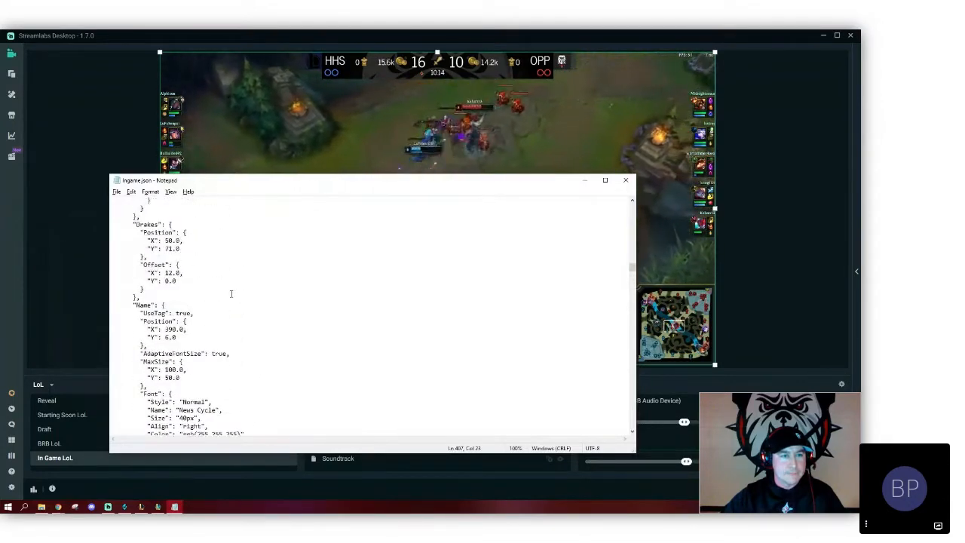
{"action": "scroll", "coordinate": [231, 293], "scroll_direction": "up", "scroll_amount": 6}
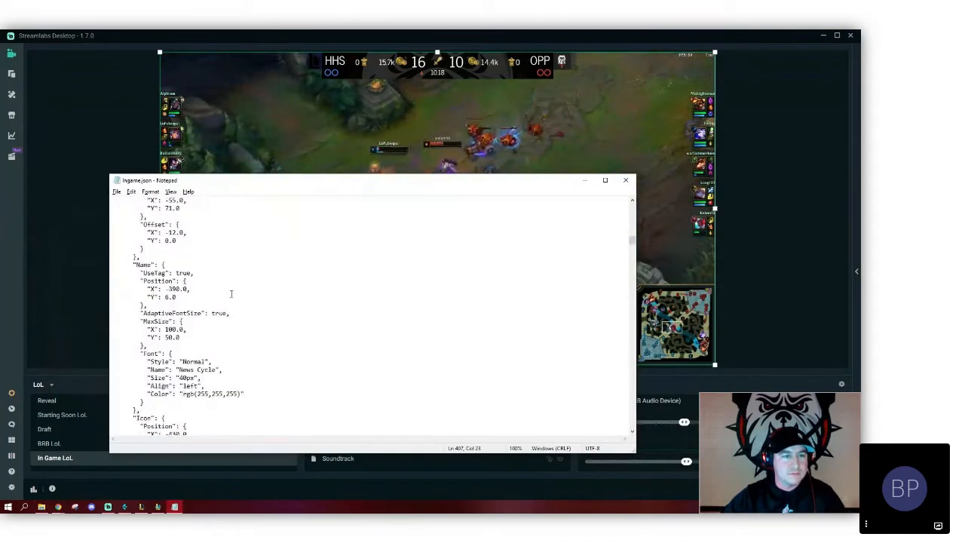
{"action": "scroll", "coordinate": [231, 293], "scroll_direction": "up", "scroll_amount": 4}
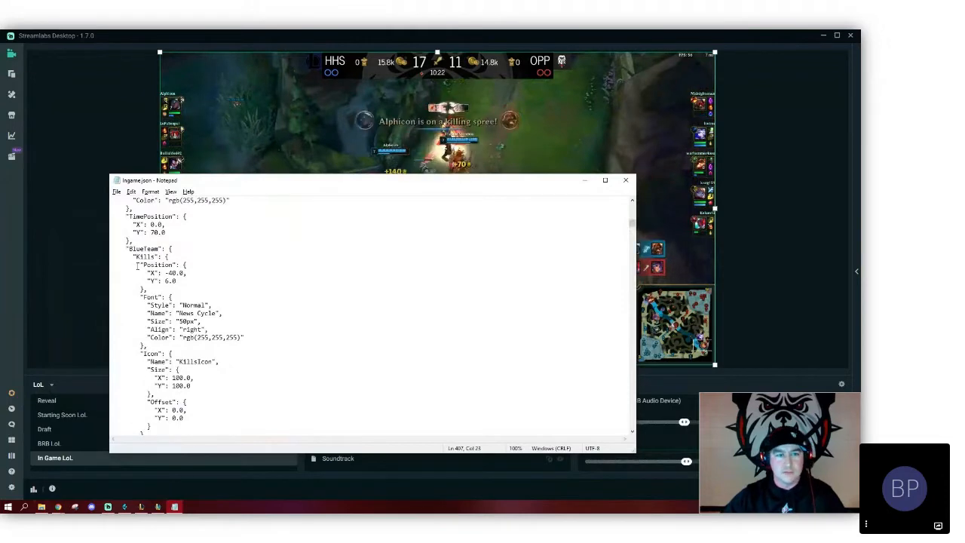
{"action": "scroll", "coordinate": [138, 265], "scroll_direction": "up", "scroll_amount": 7}
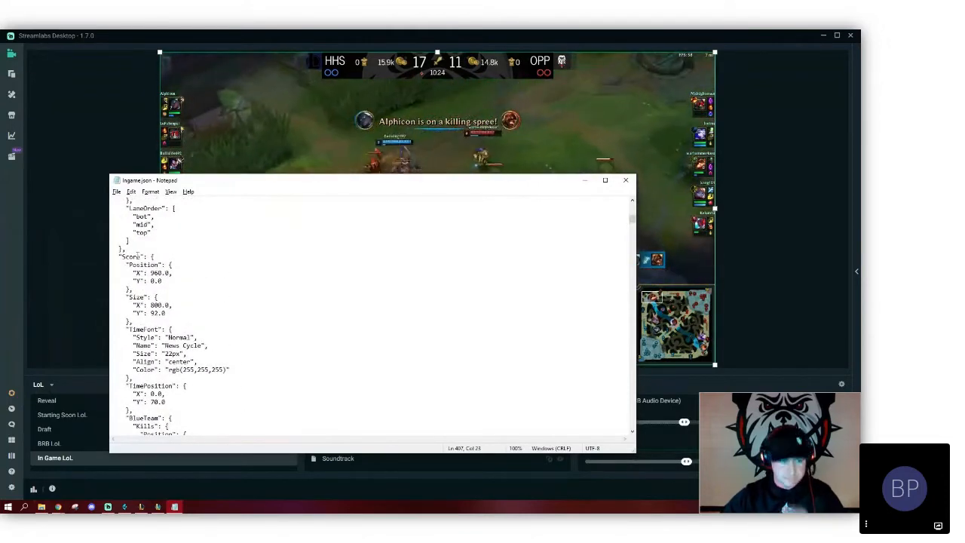
- Review the BlueTeam kills, towers, gold, drakes, name and icon settings in the Score section of Ingame.json
{"action": "scroll", "coordinate": [173, 296], "scroll_direction": "down", "scroll_amount": 5}
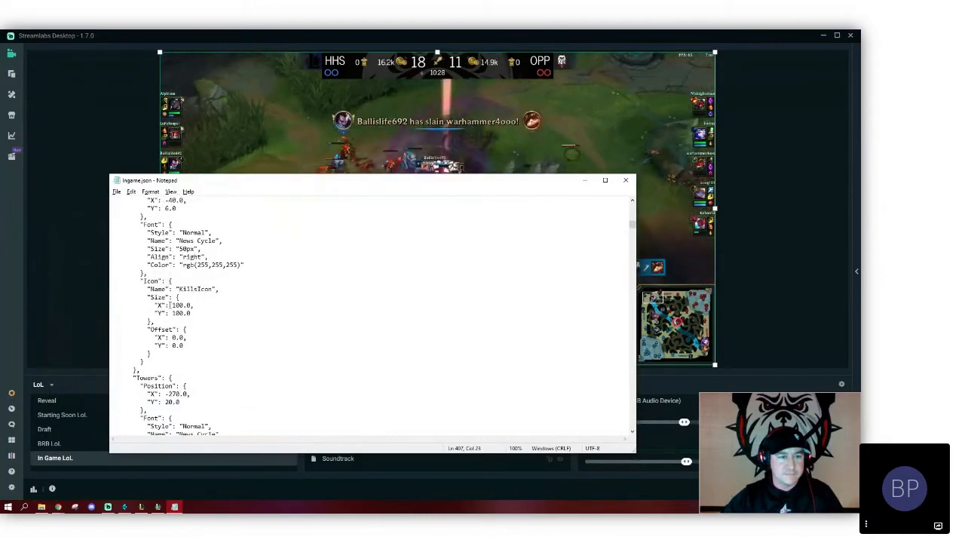
{"action": "scroll", "coordinate": [173, 292], "scroll_direction": "down", "scroll_amount": 8}
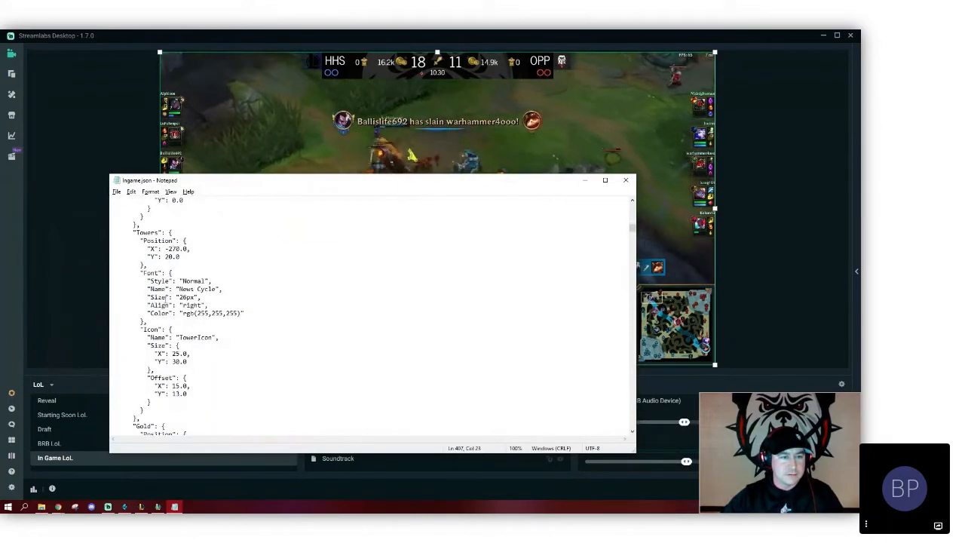
{"action": "scroll", "coordinate": [144, 312], "scroll_direction": "down", "scroll_amount": 10}
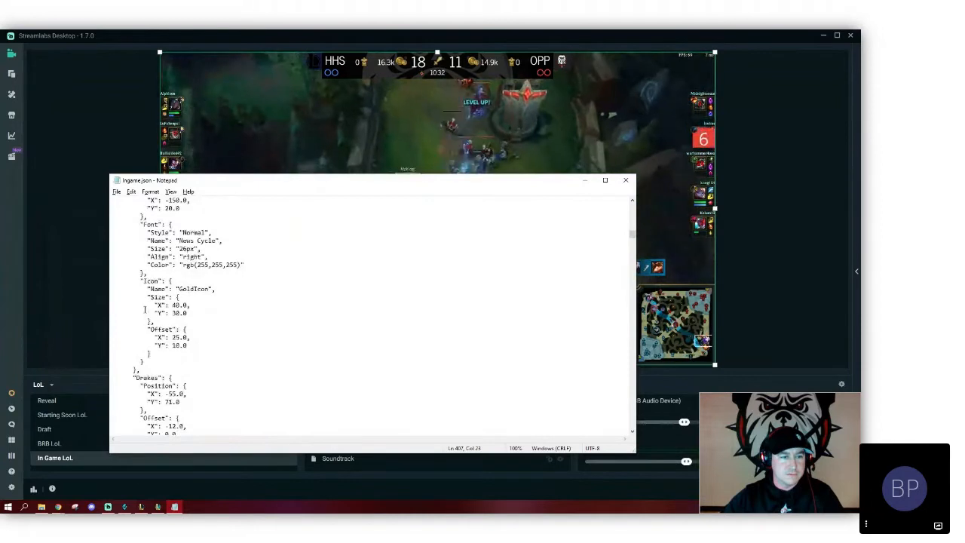
{"action": "scroll", "coordinate": [144, 317], "scroll_direction": "down", "scroll_amount": 3}
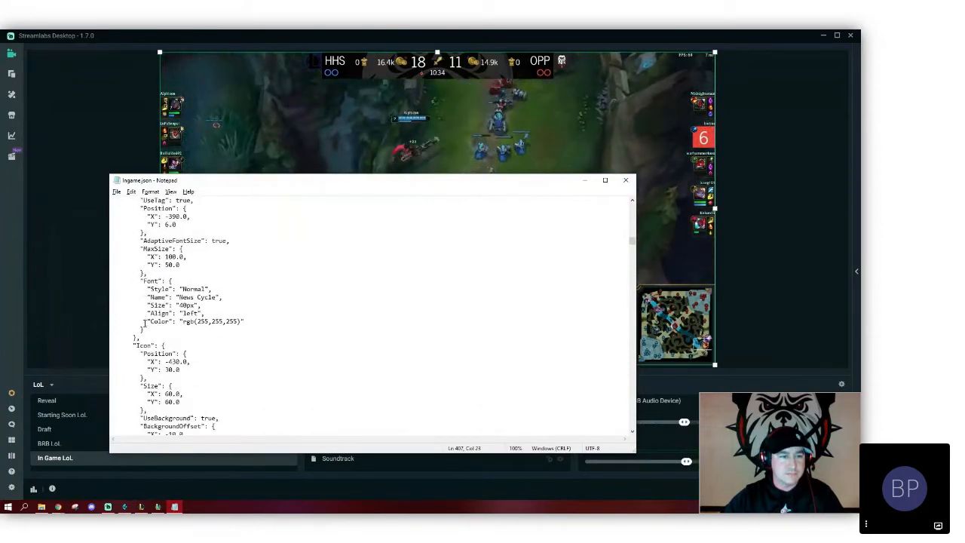
{"action": "scroll", "coordinate": [143, 329], "scroll_direction": "down", "scroll_amount": 1}
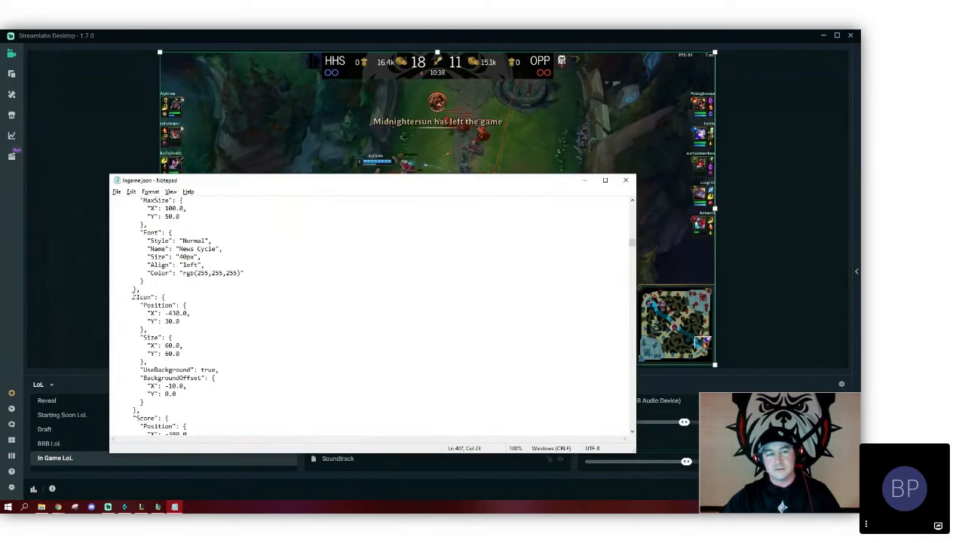
{"action": "scroll", "coordinate": [159, 297], "scroll_direction": "down", "scroll_amount": 10}
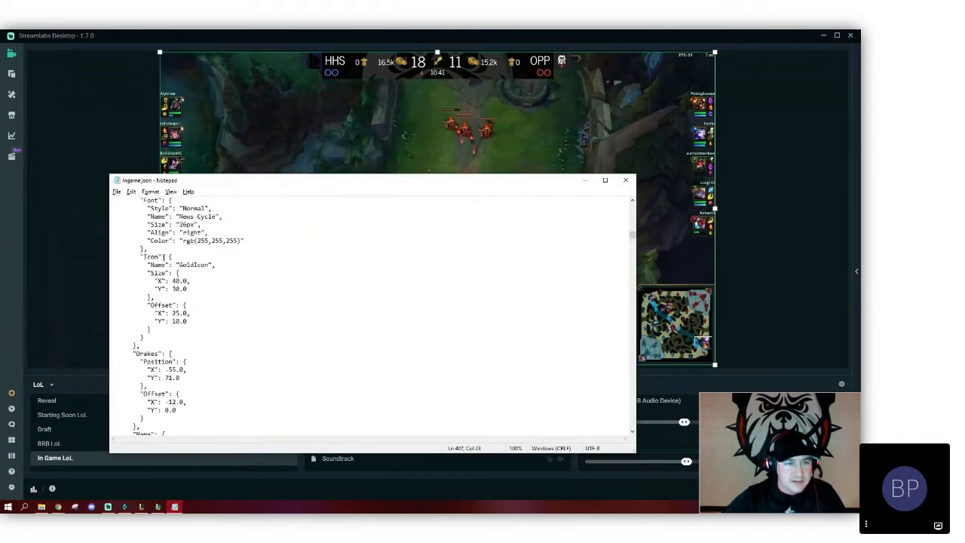
{"action": "scroll", "coordinate": [162, 249], "scroll_direction": "up", "scroll_amount": 3}
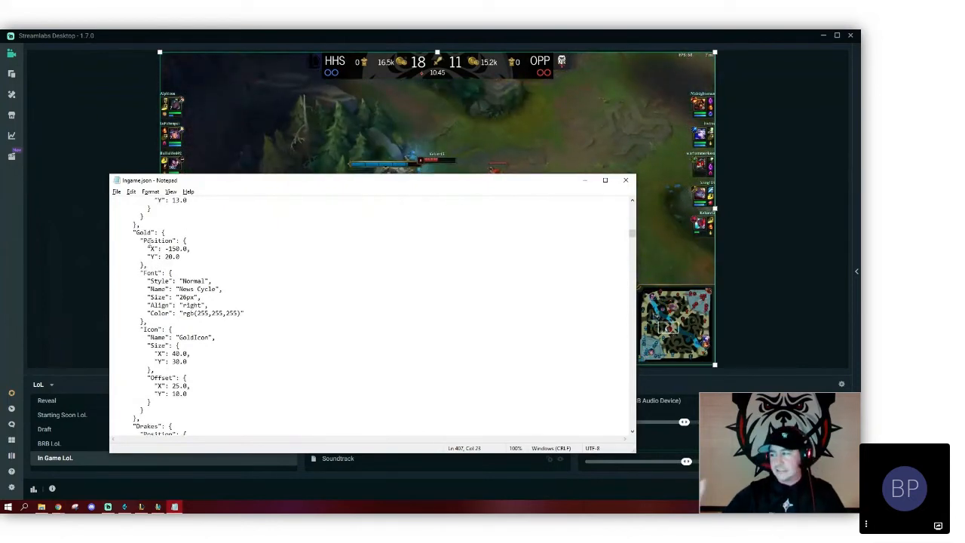
- Set UseBackground to false in the BlueTeam Icon settings of the Score section
{"action": "scroll", "coordinate": [154, 245], "scroll_direction": "down", "scroll_amount": 9}
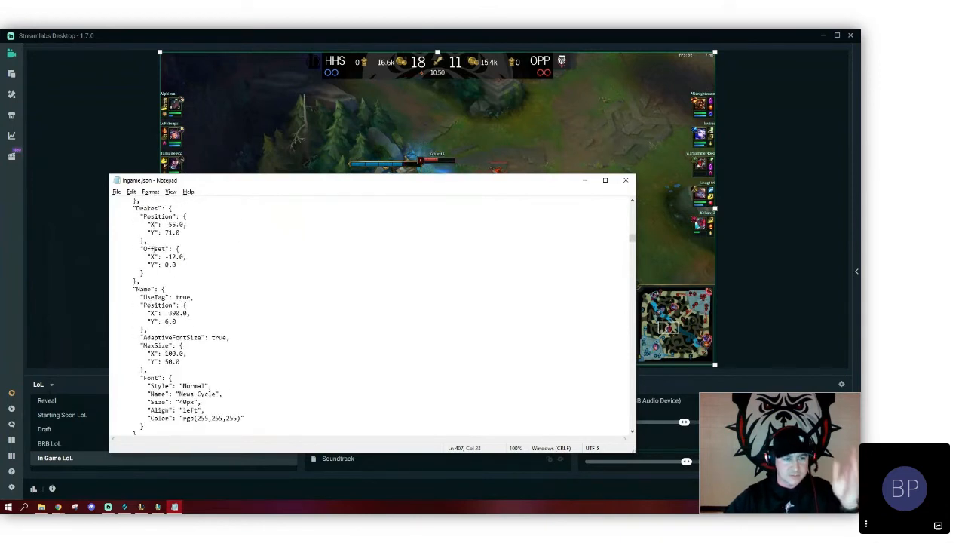
{"action": "scroll", "coordinate": [154, 249], "scroll_direction": "down", "scroll_amount": 8}
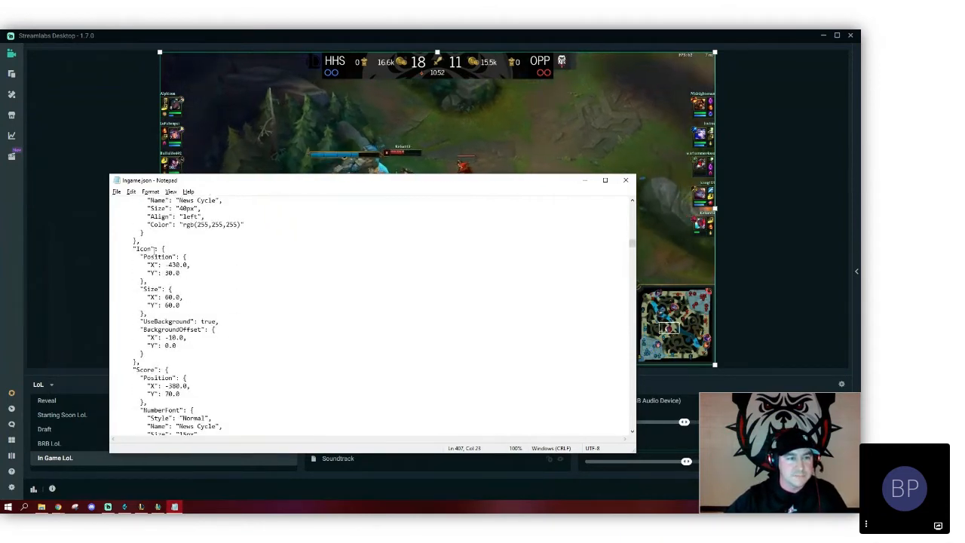
{"action": "double_click", "coordinate": [208, 321]}
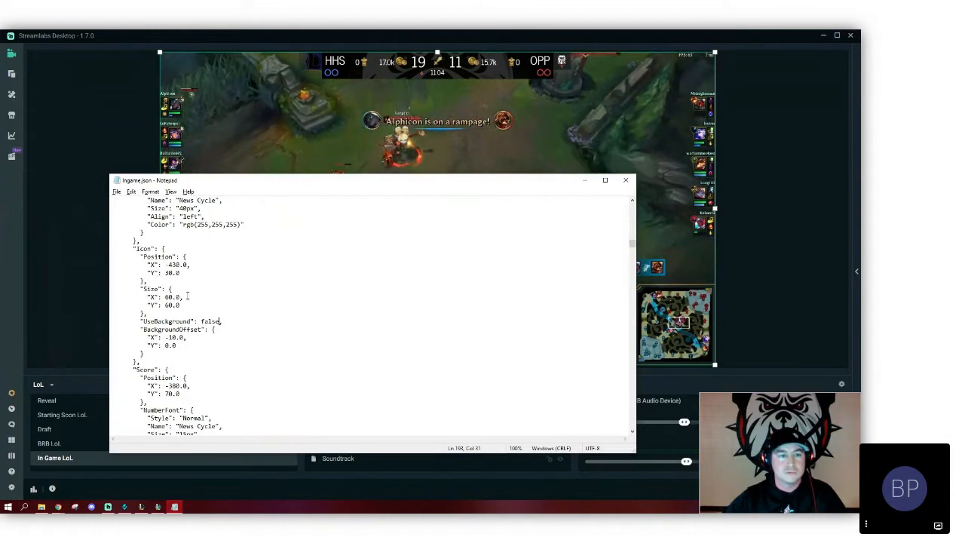
{"action": "type", "text": ","}
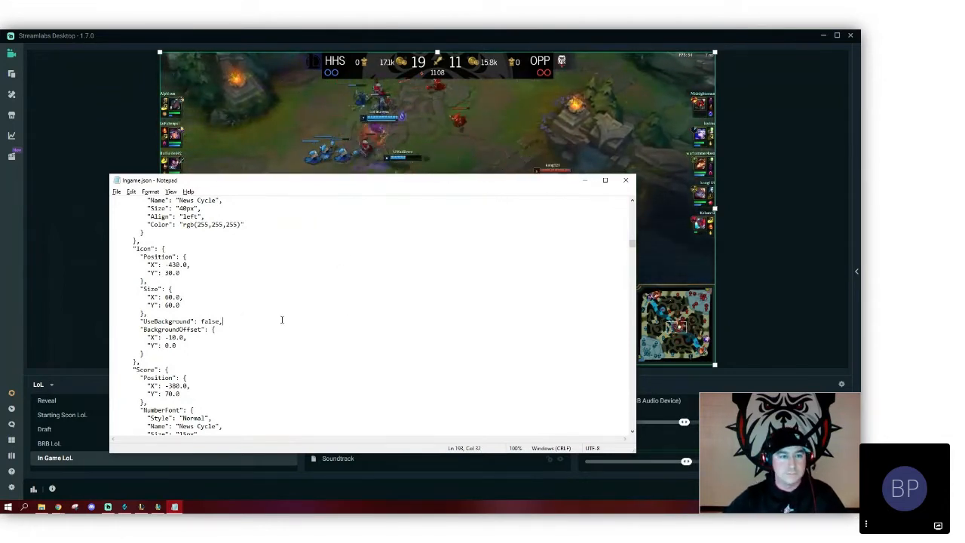
- Set UseBackground to false in the RedTeam Icon settings of the Score section and save Ingame.json
{"action": "scroll", "coordinate": [219, 279], "scroll_direction": "up", "scroll_amount": 10}
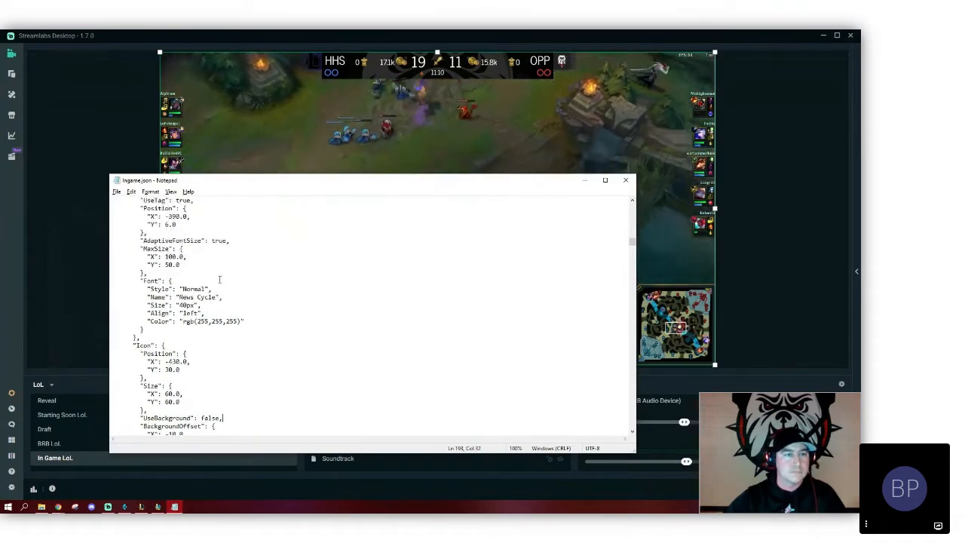
{"action": "scroll", "coordinate": [219, 279], "scroll_direction": "down", "scroll_amount": 9}
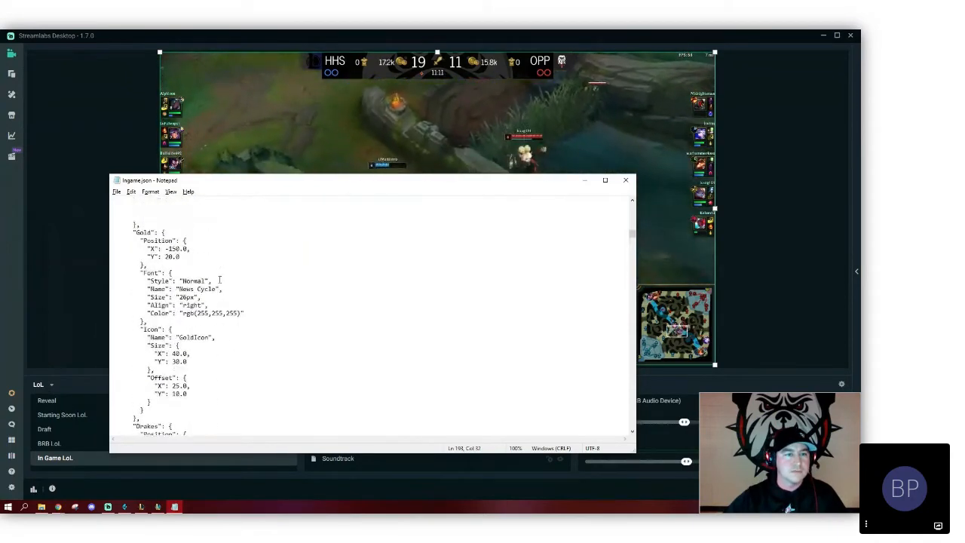
{"action": "scroll", "coordinate": [222, 291], "scroll_direction": "down", "scroll_amount": 8}
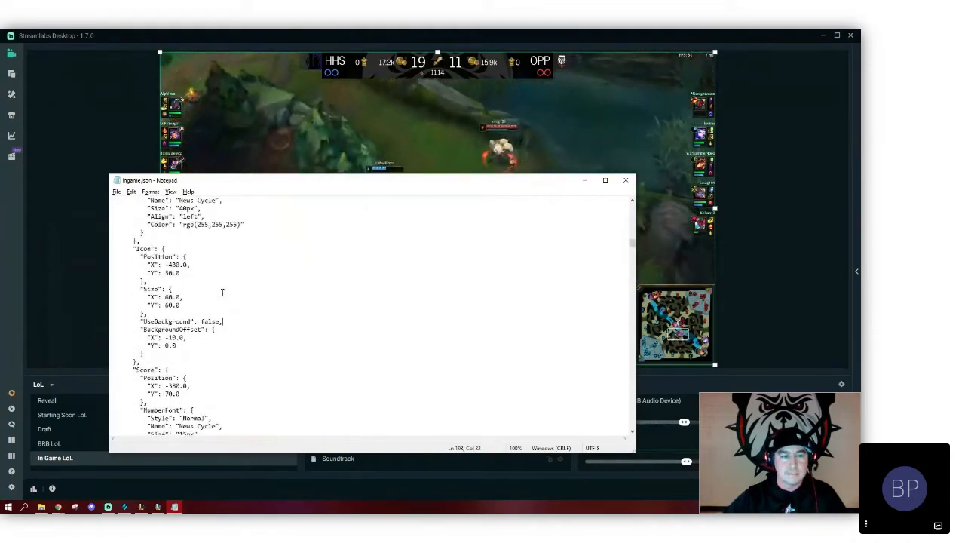
{"action": "scroll", "coordinate": [223, 292], "scroll_direction": "up", "scroll_amount": 3}
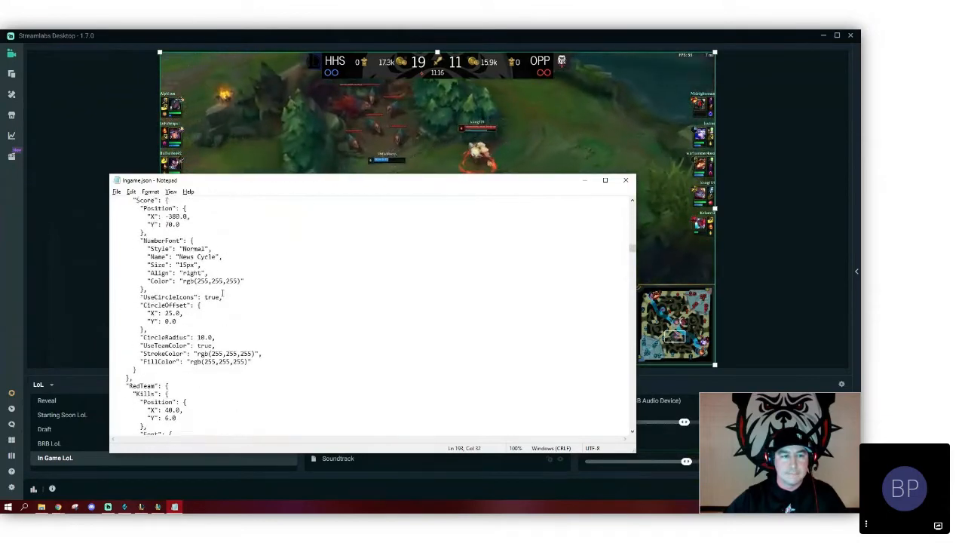
{"action": "scroll", "coordinate": [222, 293], "scroll_direction": "down", "scroll_amount": 10}
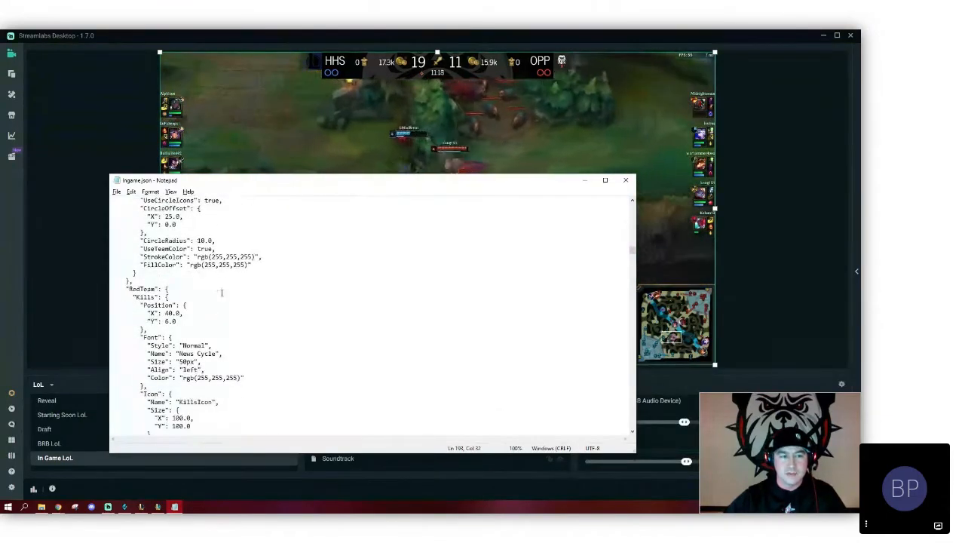
{"action": "scroll", "coordinate": [221, 293], "scroll_direction": "down", "scroll_amount": 12}
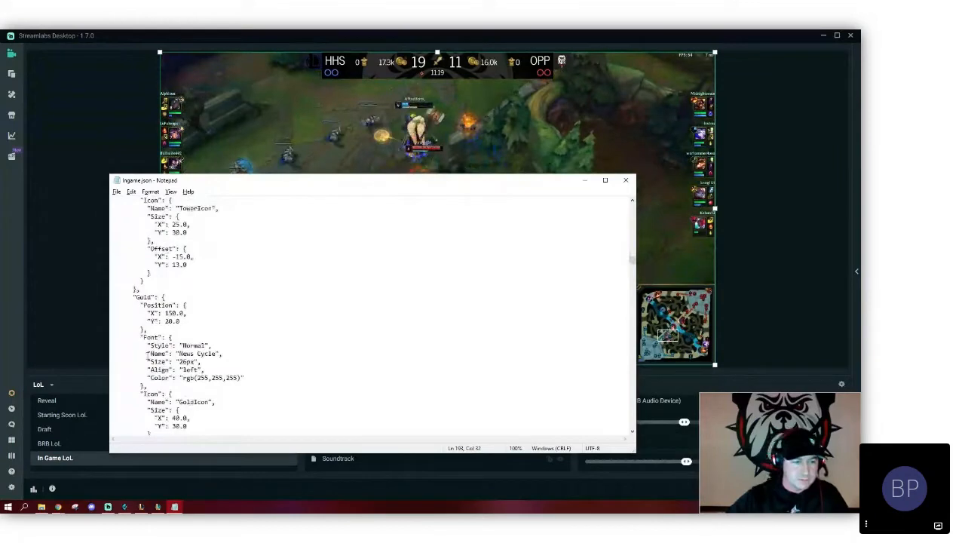
{"action": "scroll", "coordinate": [143, 362], "scroll_direction": "down", "scroll_amount": 9}
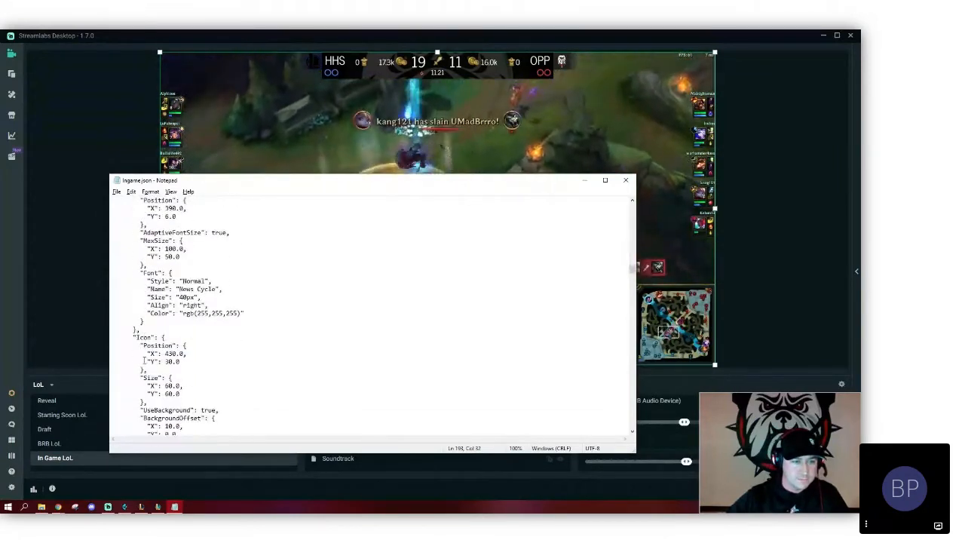
{"action": "scroll", "coordinate": [144, 362], "scroll_direction": "down", "scroll_amount": 3}
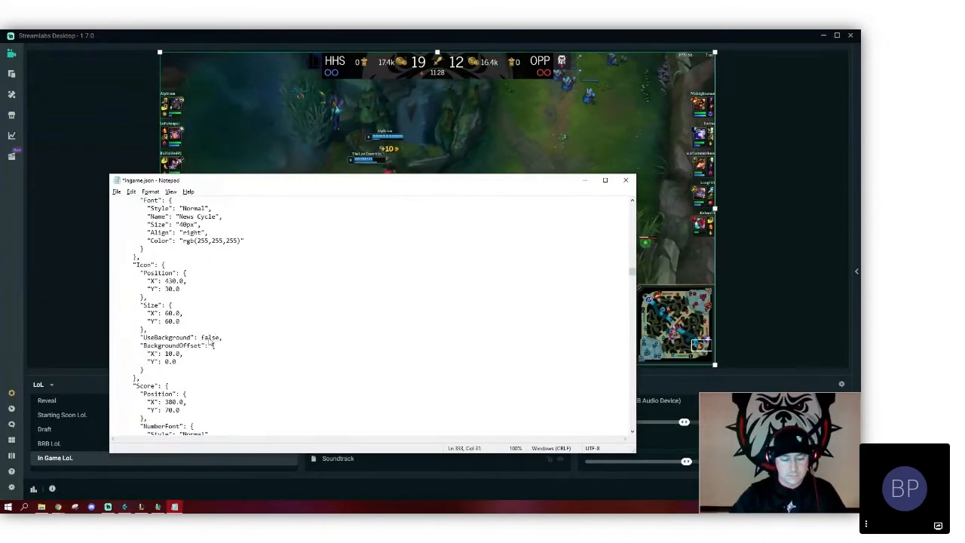
{"action": "key", "text": "ctrl+s"}
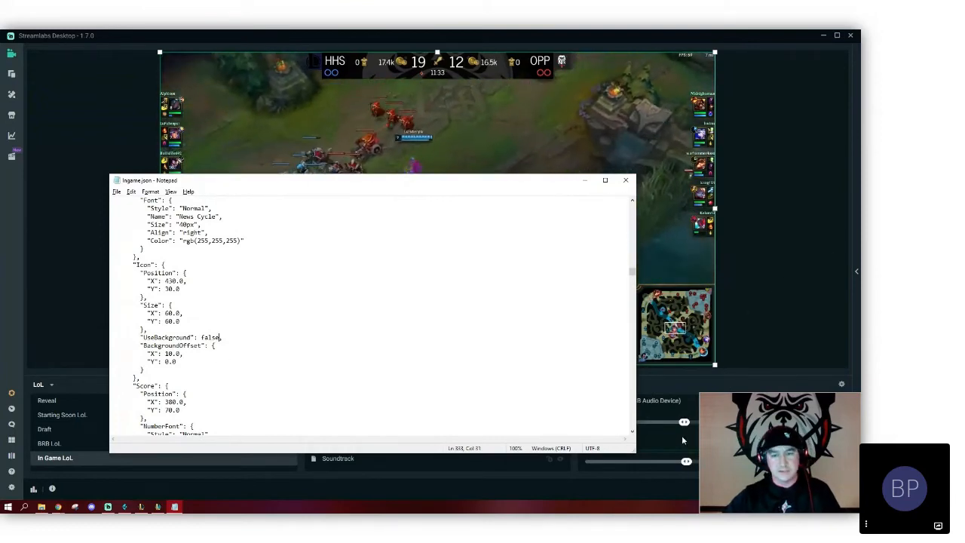
- Switch to Streamlabs Desktop, refresh the Browser Source's page cache from its settings, and close the settings
{"action": "left_click", "coordinate": [700, 392]}
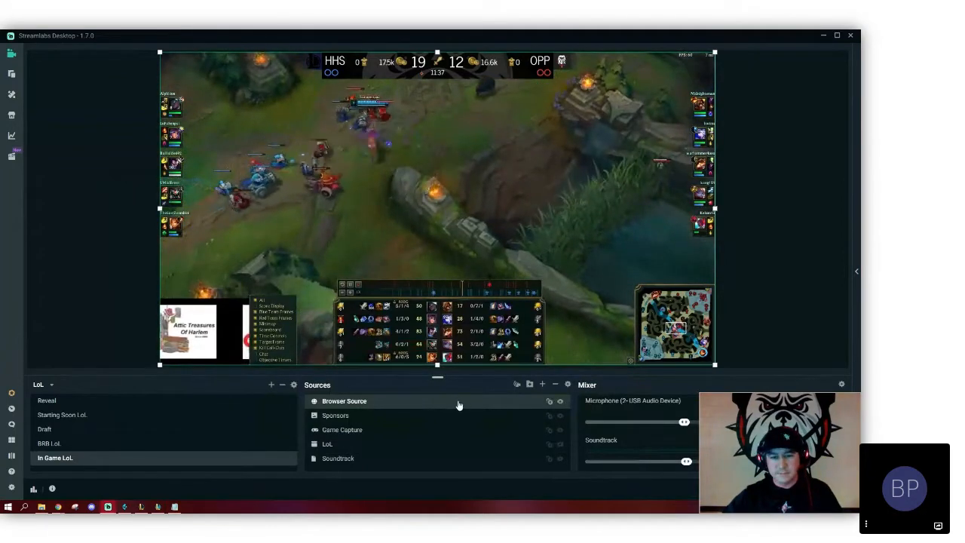
{"action": "double_click", "coordinate": [458, 404]}
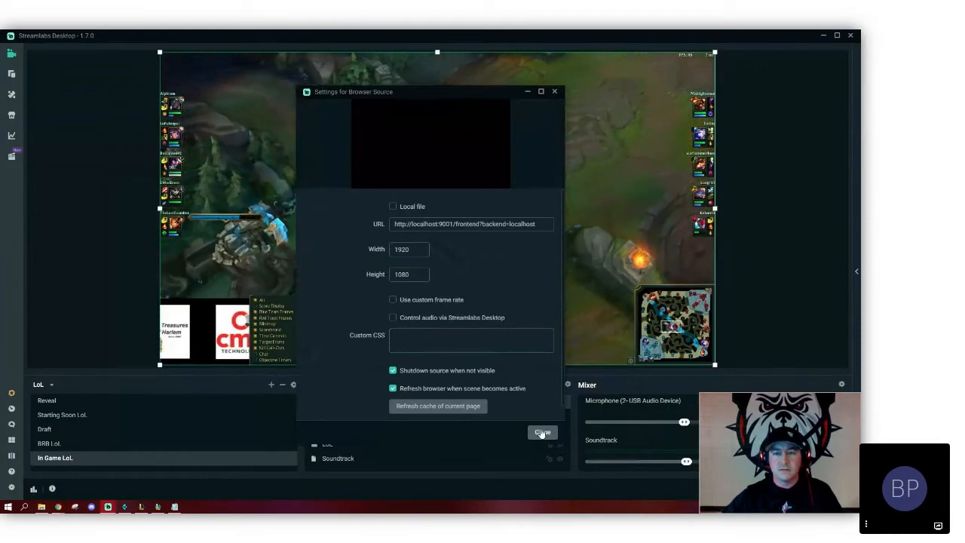
{"action": "left_click", "coordinate": [541, 432]}
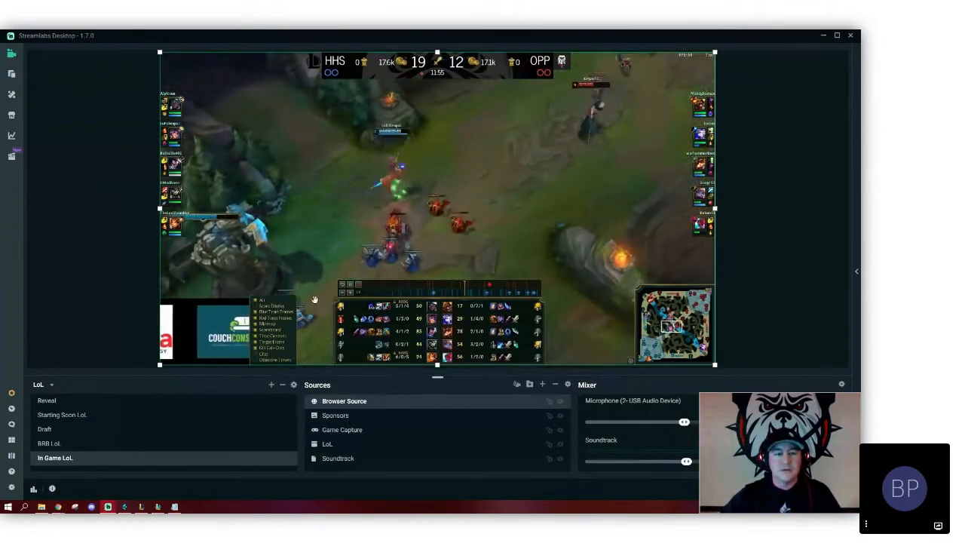
- Return to Ingame.json in Notepad and review the score Background, Misc and ObjectiveKill scoreboard pop-up settings
{"action": "left_click", "coordinate": [175, 507]}
{"action": "scroll", "coordinate": [226, 325], "scroll_direction": "down", "scroll_amount": 7}
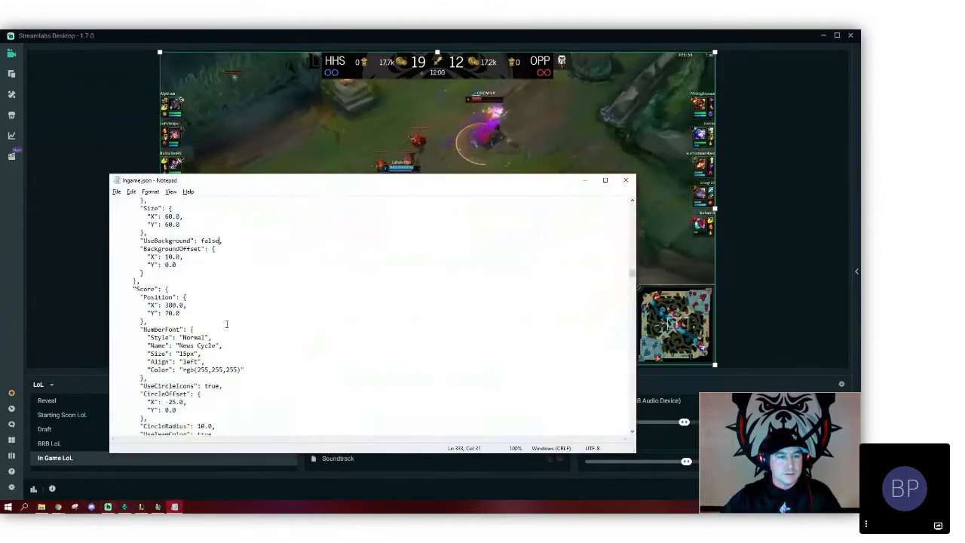
{"action": "scroll", "coordinate": [226, 324], "scroll_direction": "down", "scroll_amount": 6}
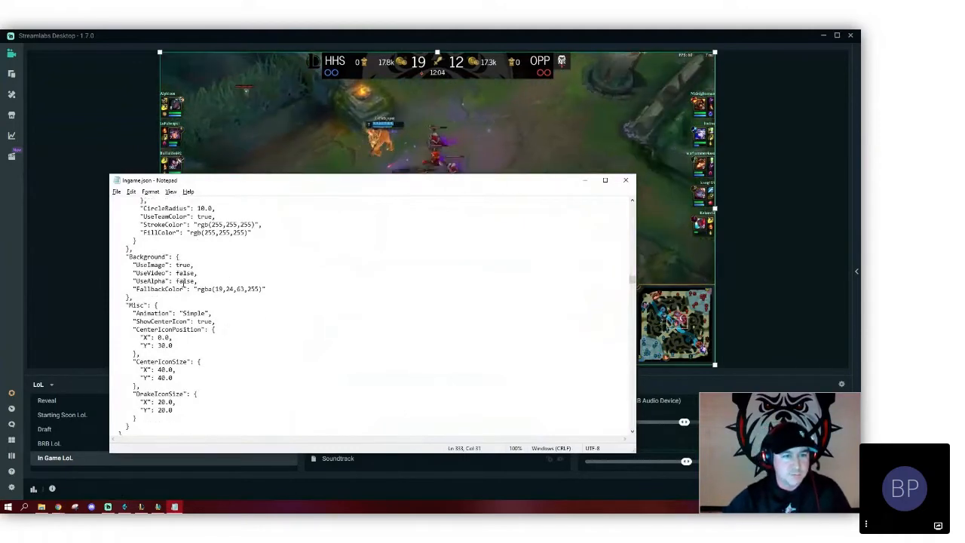
{"action": "scroll", "coordinate": [257, 293], "scroll_direction": "down", "scroll_amount": 9}
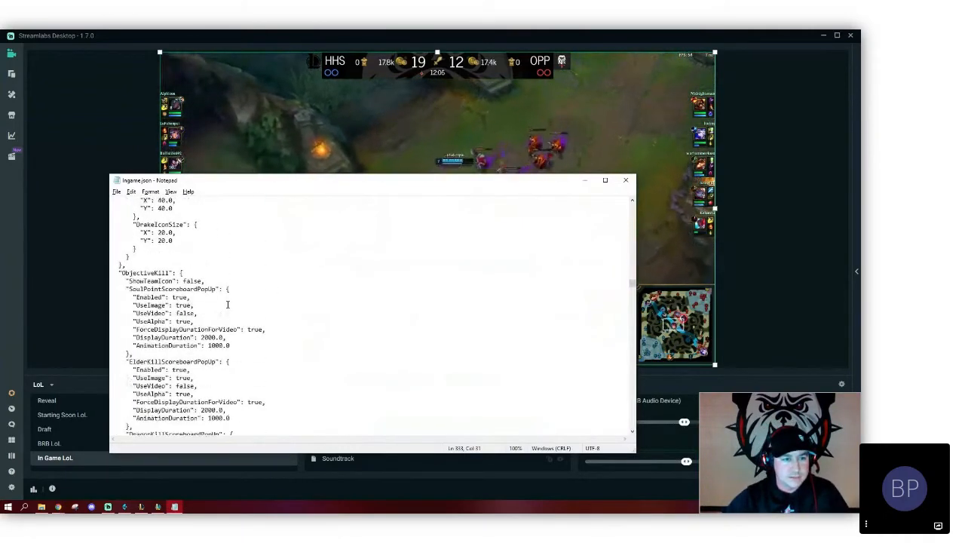
{"action": "scroll", "coordinate": [228, 304], "scroll_direction": "down", "scroll_amount": 1}
{"action": "scroll", "coordinate": [221, 301], "scroll_direction": "up", "scroll_amount": 1}
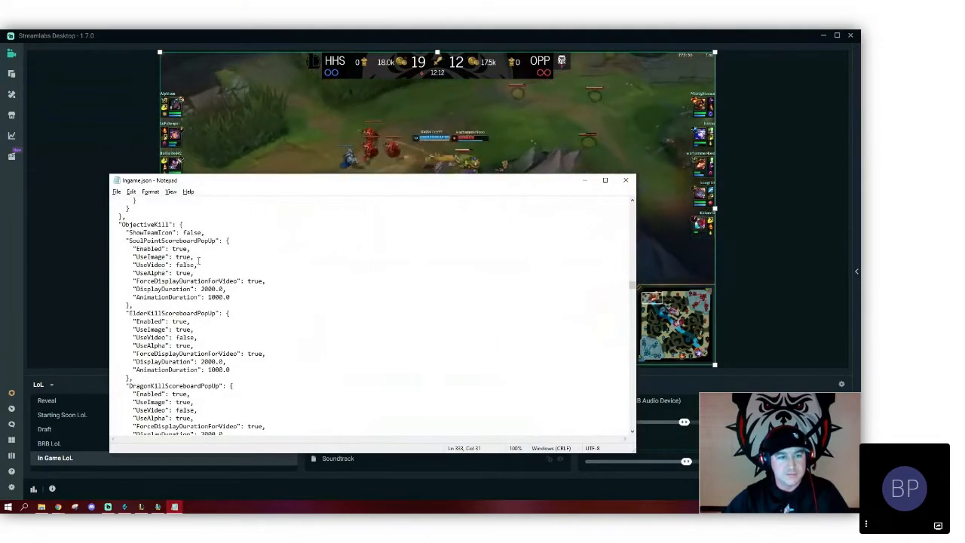
- Review the ObjectiveKill and ObjectiveSpawn scoreboard pop-up settings in Ingame.json, and move the Notepad window lower to uncover the stream preview
{"action": "scroll", "coordinate": [152, 287], "scroll_direction": "down", "scroll_amount": 6}
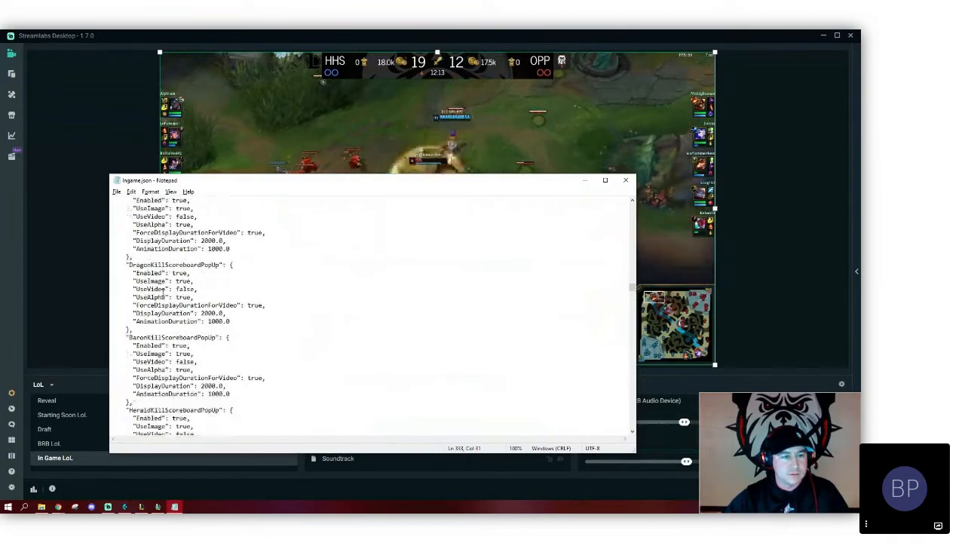
{"action": "scroll", "coordinate": [162, 291], "scroll_direction": "down", "scroll_amount": 6}
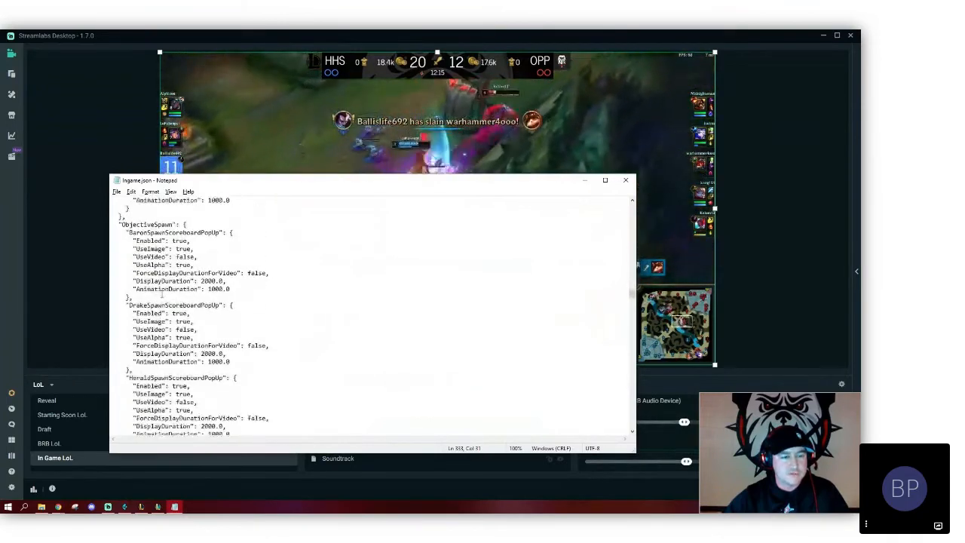
{"action": "scroll", "coordinate": [163, 296], "scroll_direction": "down", "scroll_amount": 1}
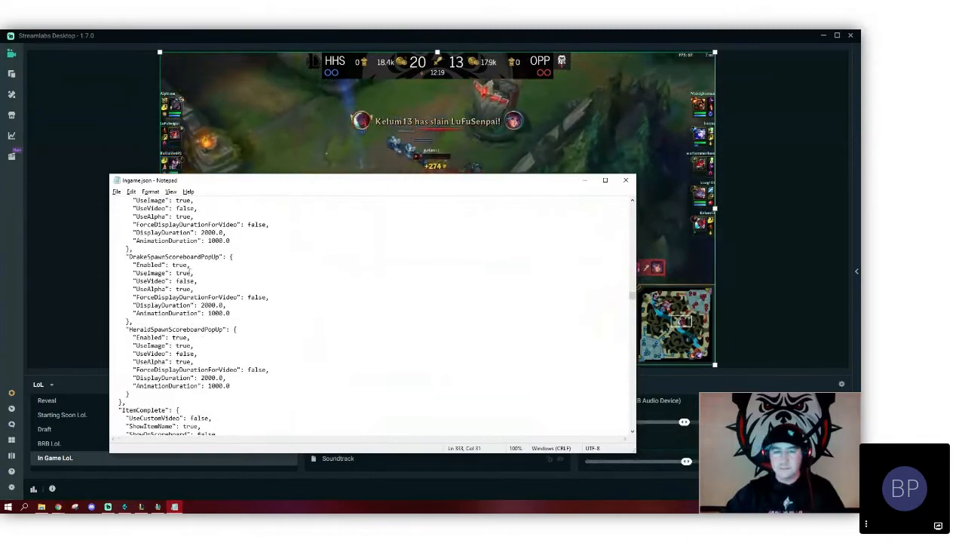
{"action": "left_click_drag", "start_coordinate": [301, 183], "coordinate": [315, 291]}
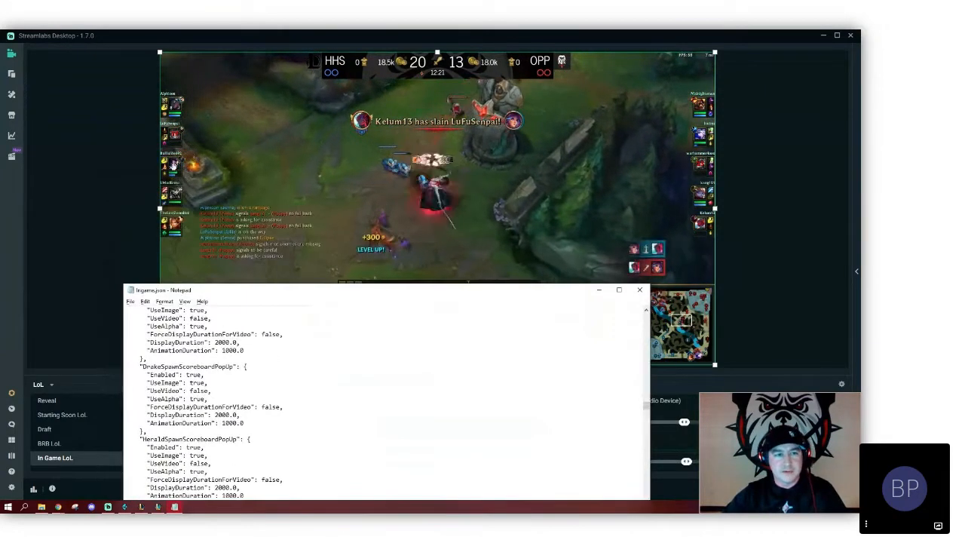
{"action": "left_click_drag", "start_coordinate": [315, 291], "coordinate": [320, 225]}
- Examine the ItemComplete section's display options, InfoText font, and item, info text and info background animation states
{"action": "scroll", "coordinate": [269, 363], "scroll_direction": "down", "scroll_amount": 1}
{"action": "scroll", "coordinate": [270, 362], "scroll_direction": "down", "scroll_amount": 6}
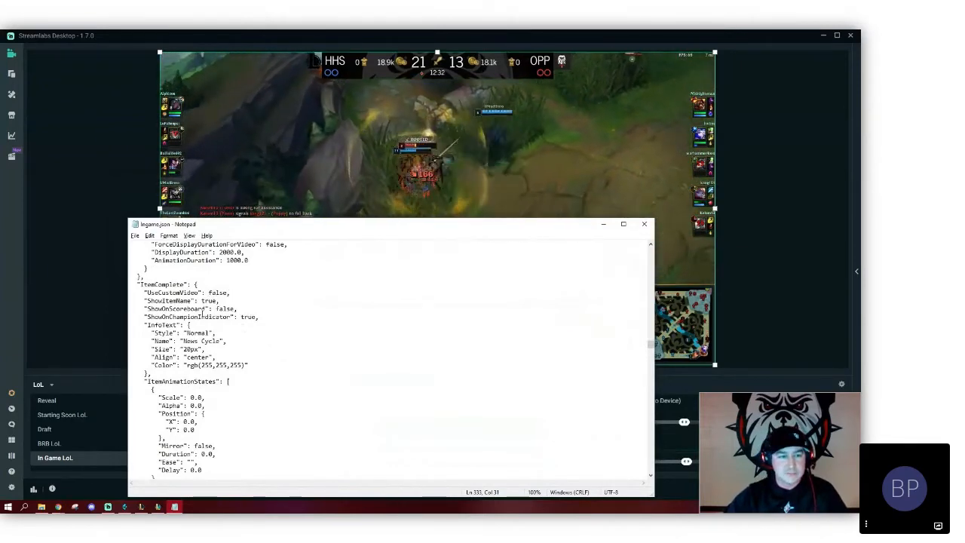
{"action": "scroll", "coordinate": [195, 309], "scroll_direction": "down", "scroll_amount": 2}
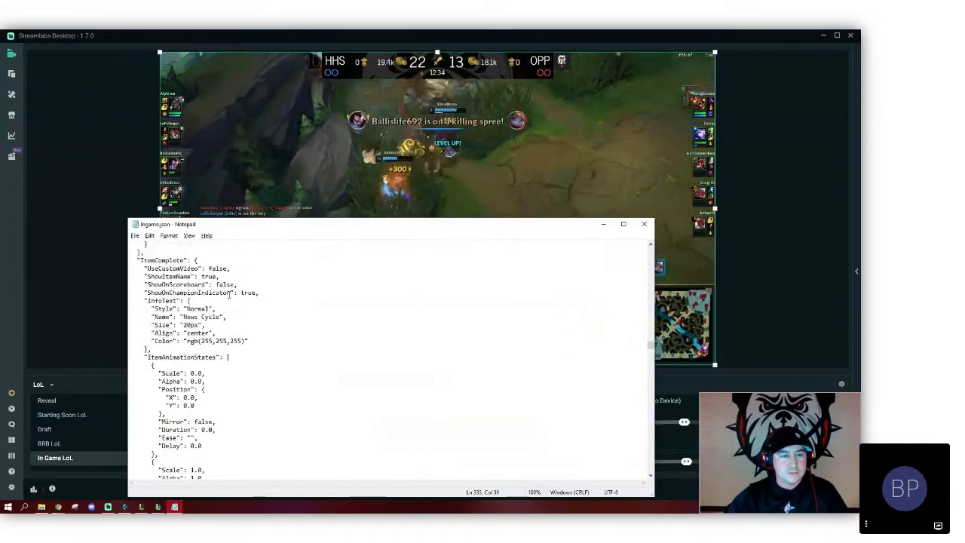
{"action": "scroll", "coordinate": [232, 324], "scroll_direction": "up", "scroll_amount": 2}
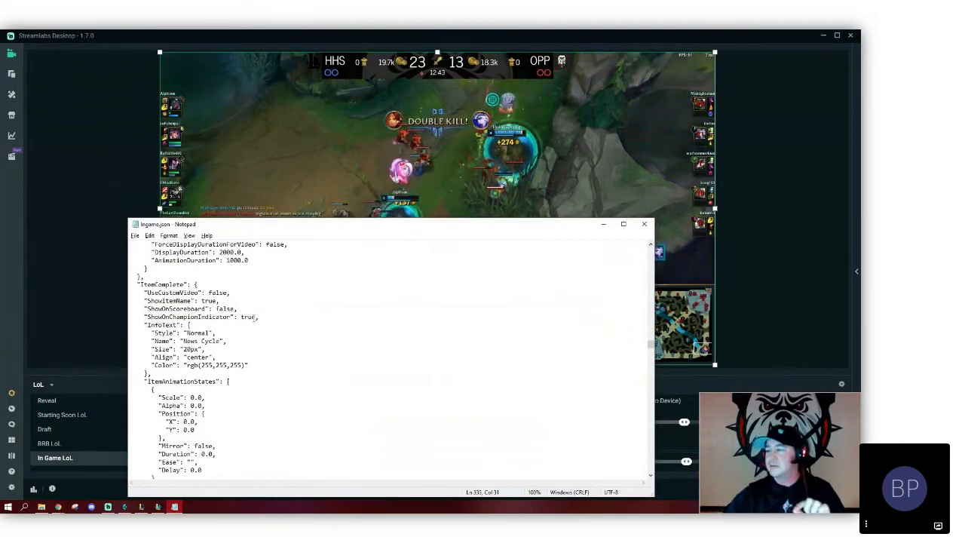
{"action": "scroll", "coordinate": [252, 325], "scroll_direction": "down", "scroll_amount": 3}
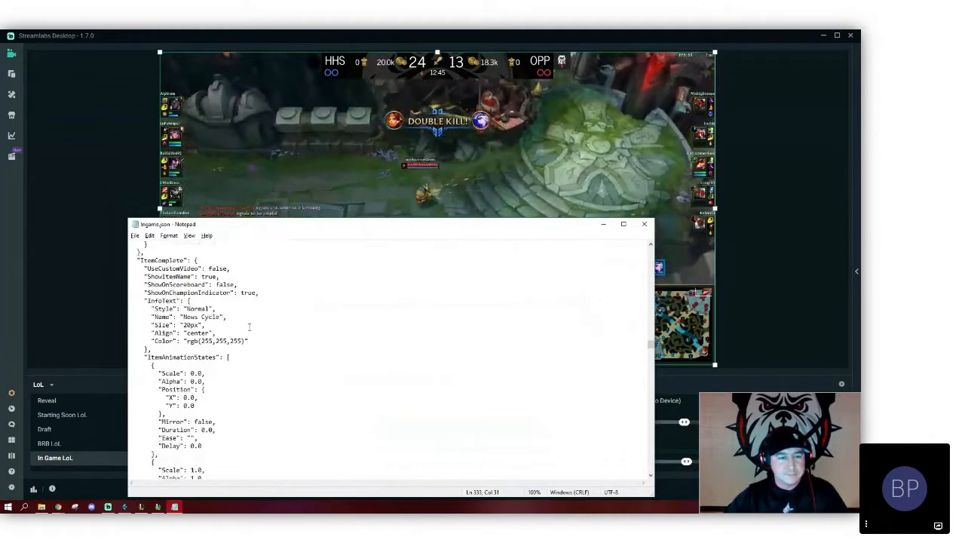
{"action": "scroll", "coordinate": [249, 326], "scroll_direction": "down", "scroll_amount": 11}
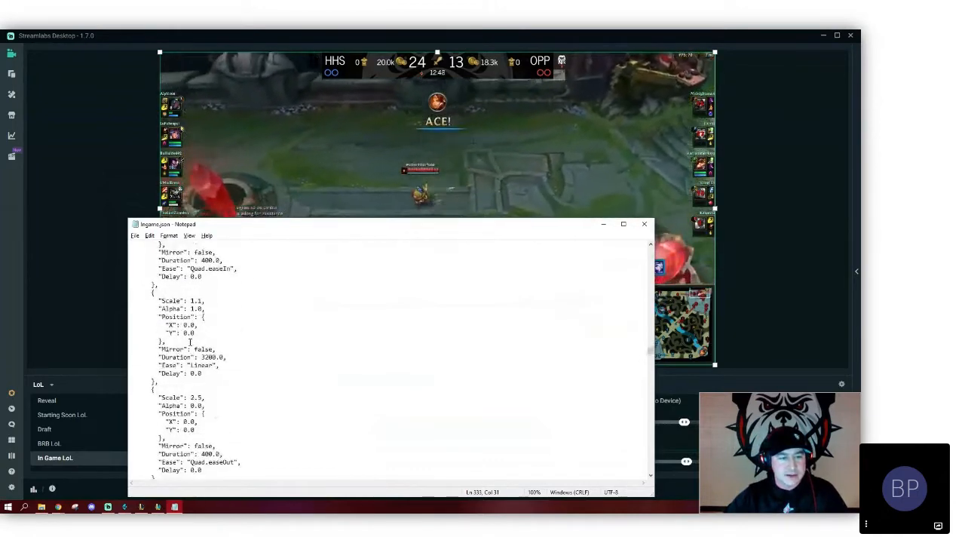
{"action": "scroll", "coordinate": [182, 348], "scroll_direction": "down", "scroll_amount": 6}
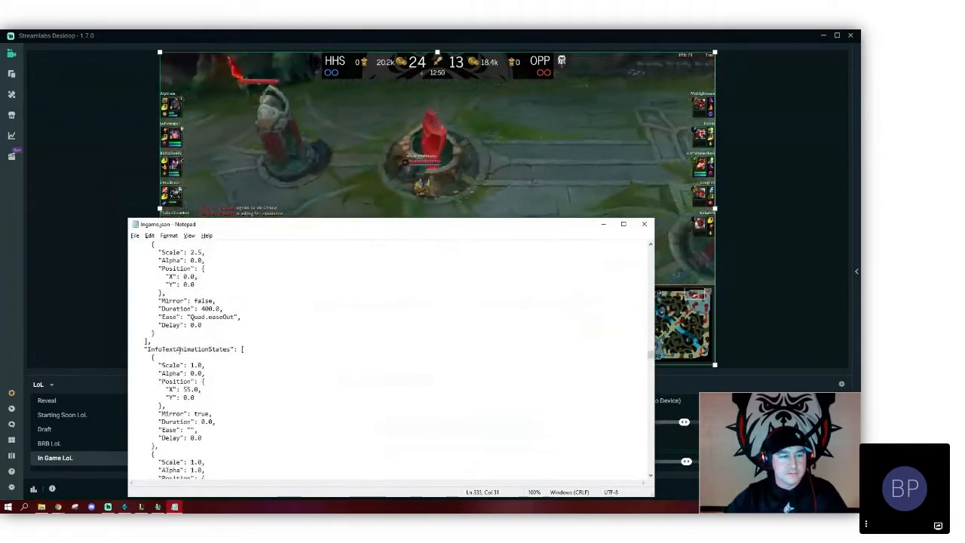
{"action": "scroll", "coordinate": [169, 349], "scroll_direction": "down", "scroll_amount": 8}
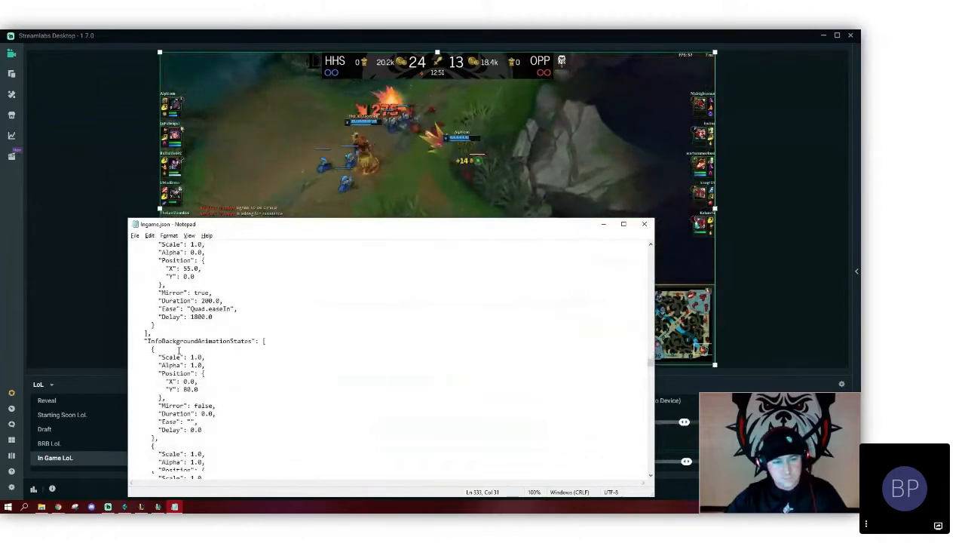
- Examine the LevelUp section's champion indicator option, LevelFont, team colors, and number and background animation states
{"action": "scroll", "coordinate": [178, 349], "scroll_direction": "down", "scroll_amount": 13}
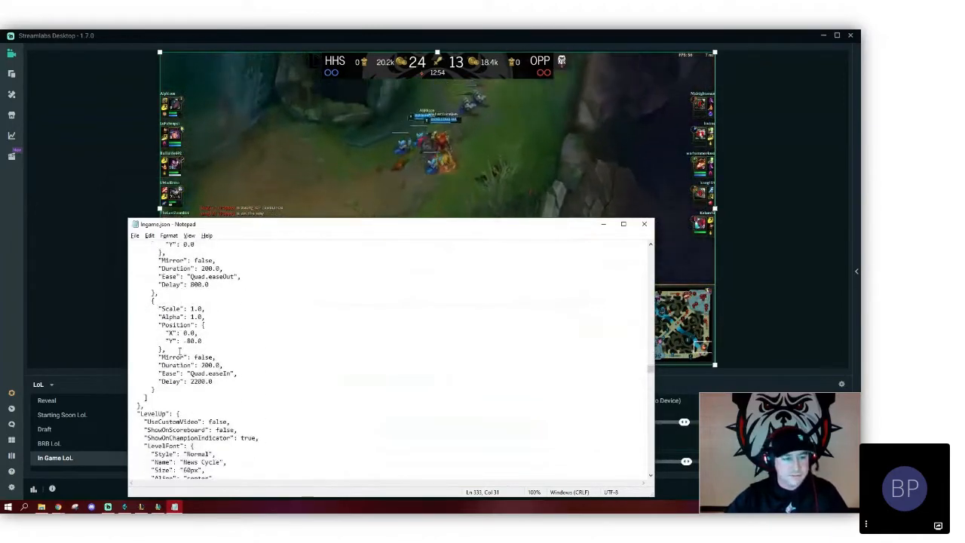
{"action": "scroll", "coordinate": [178, 349], "scroll_direction": "down", "scroll_amount": 2}
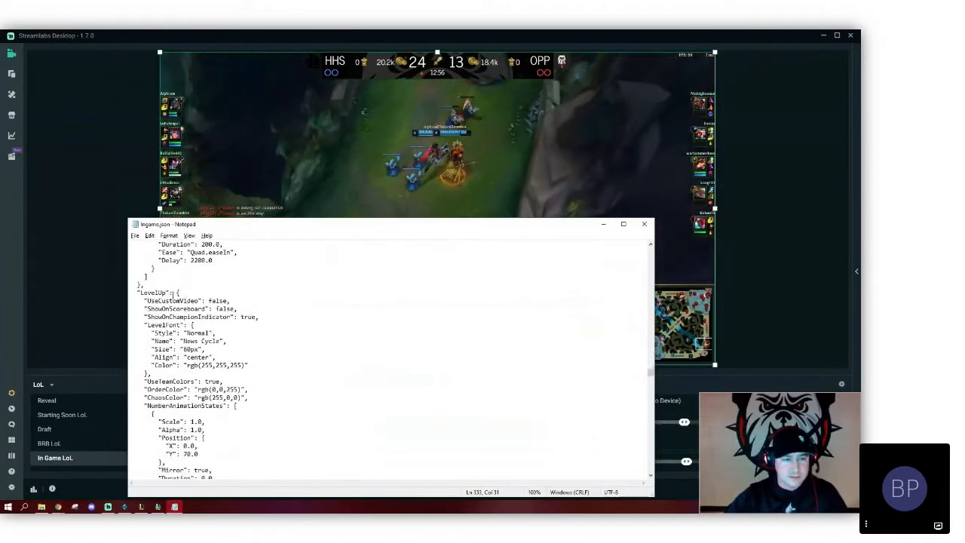
{"action": "scroll", "coordinate": [172, 382], "scroll_direction": "down", "scroll_amount": 1}
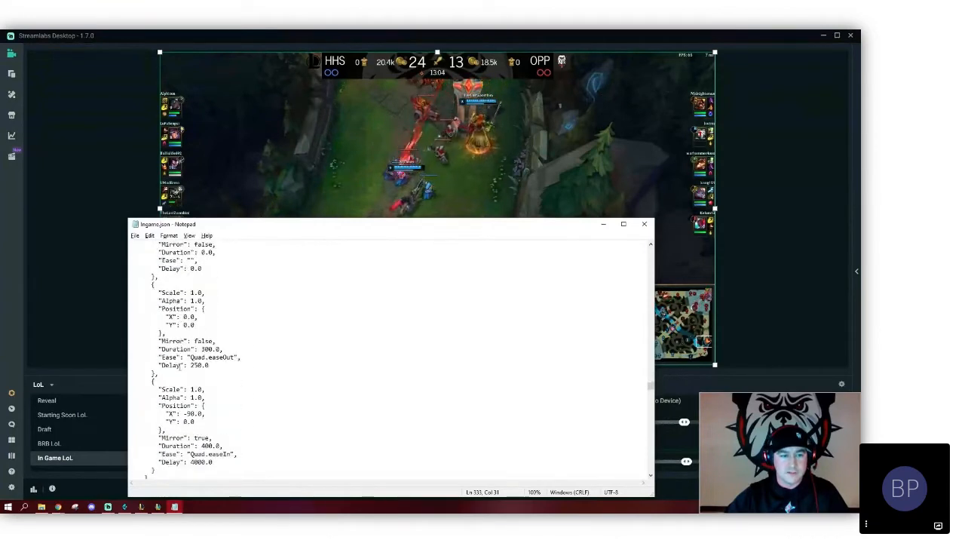
{"action": "scroll", "coordinate": [179, 364], "scroll_direction": "down", "scroll_amount": 10}
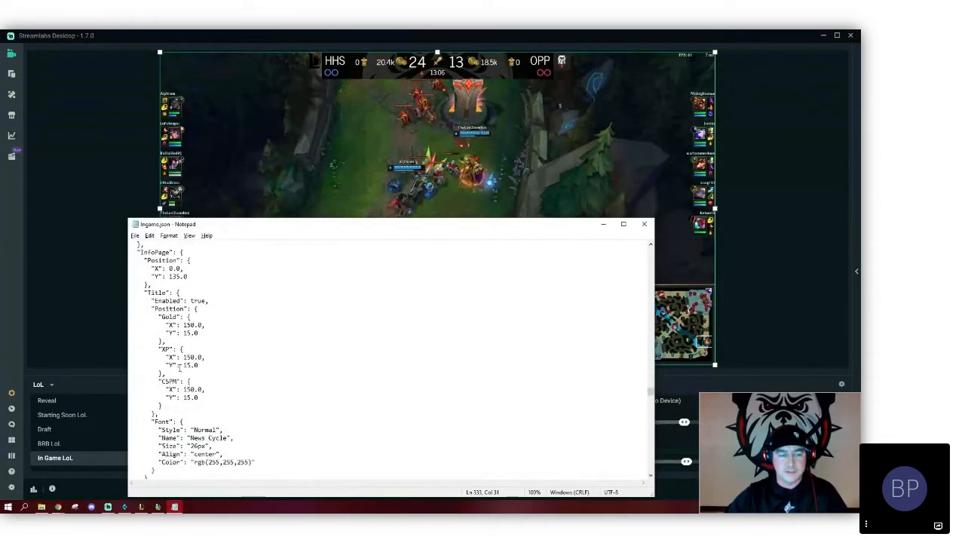
{"action": "scroll", "coordinate": [184, 364], "scroll_direction": "up", "scroll_amount": 9}
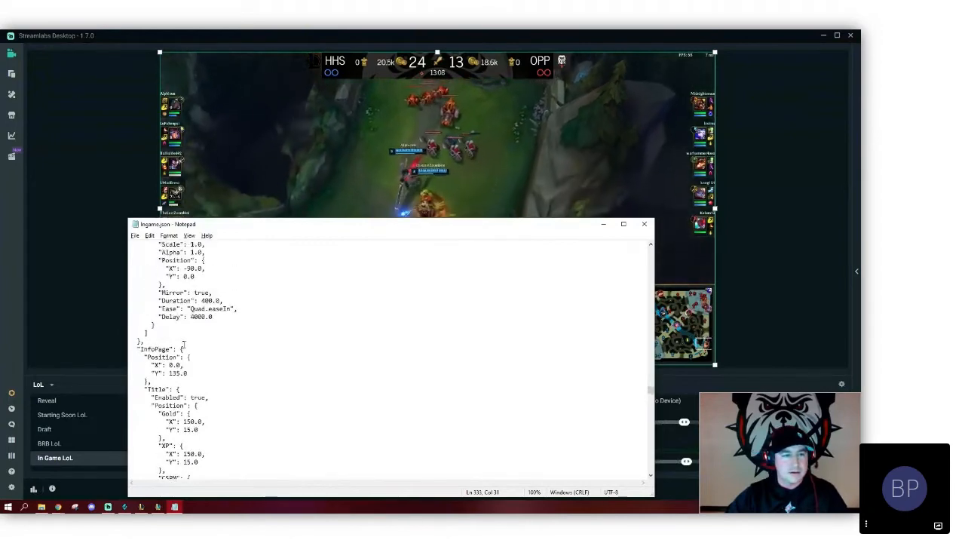
{"action": "scroll", "coordinate": [183, 345], "scroll_direction": "up", "scroll_amount": 10}
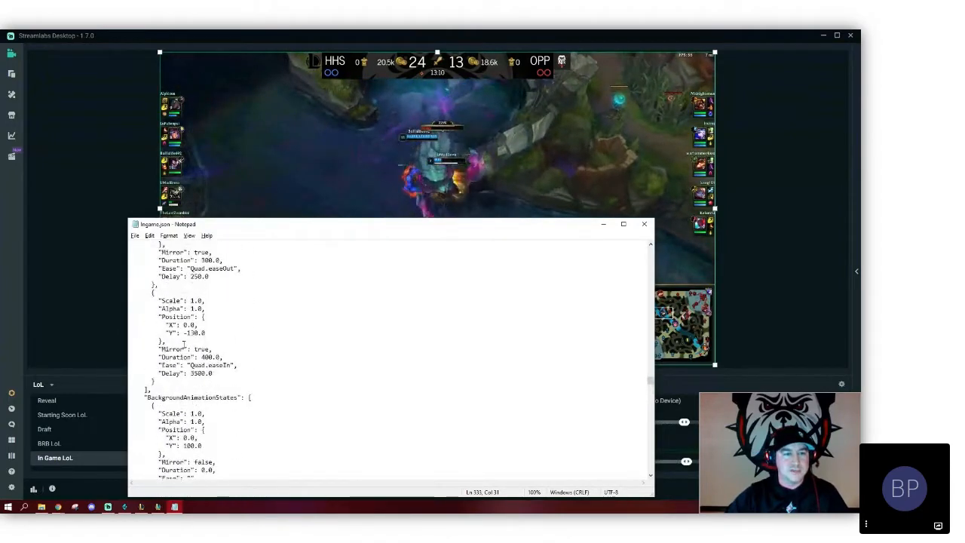
{"action": "scroll", "coordinate": [183, 345], "scroll_direction": "up", "scroll_amount": 3}
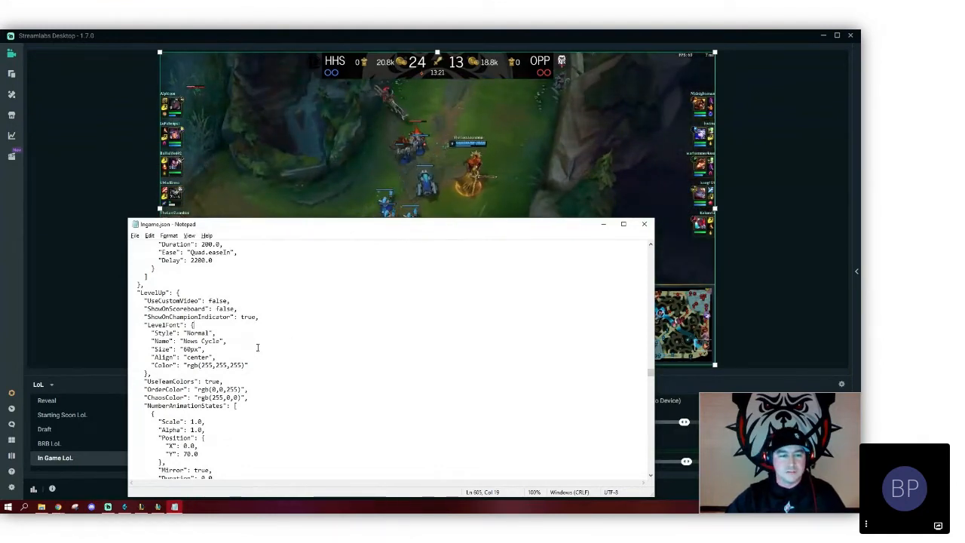
- Examine the InfoPage section's position and its Title settings, including the Gold, XP and CSPM positions and the font
{"action": "scroll", "coordinate": [258, 347], "scroll_direction": "down", "scroll_amount": 15}
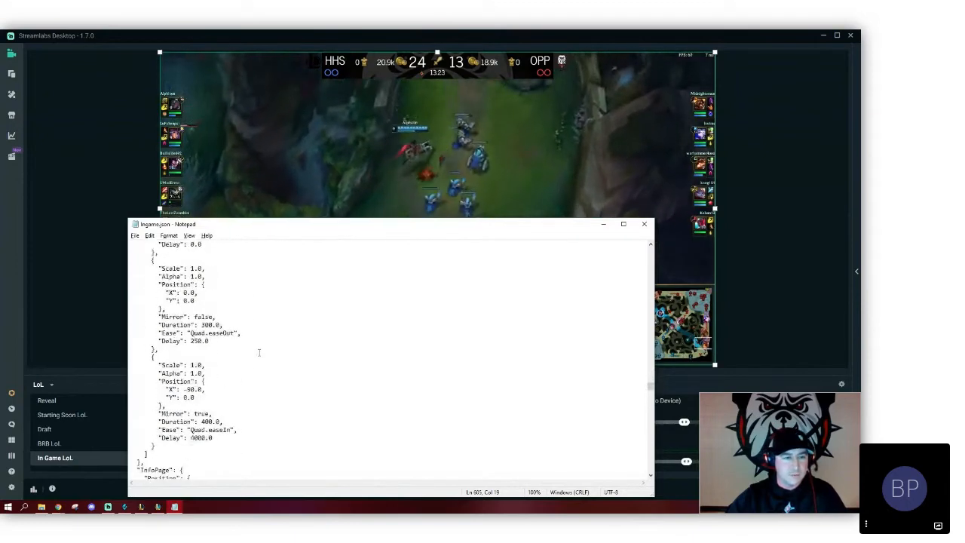
{"action": "scroll", "coordinate": [259, 353], "scroll_direction": "down", "scroll_amount": 7}
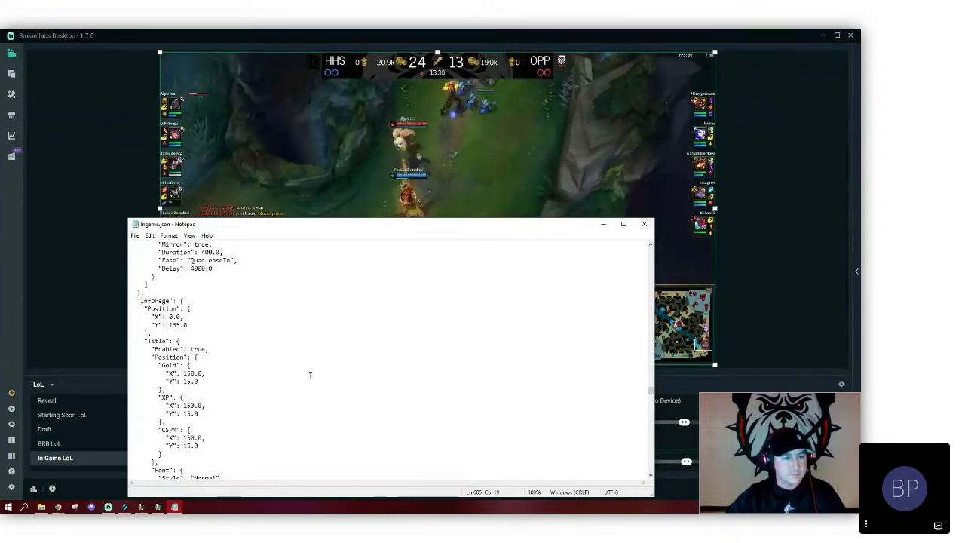
{"action": "scroll", "coordinate": [212, 352], "scroll_direction": "down", "scroll_amount": 1}
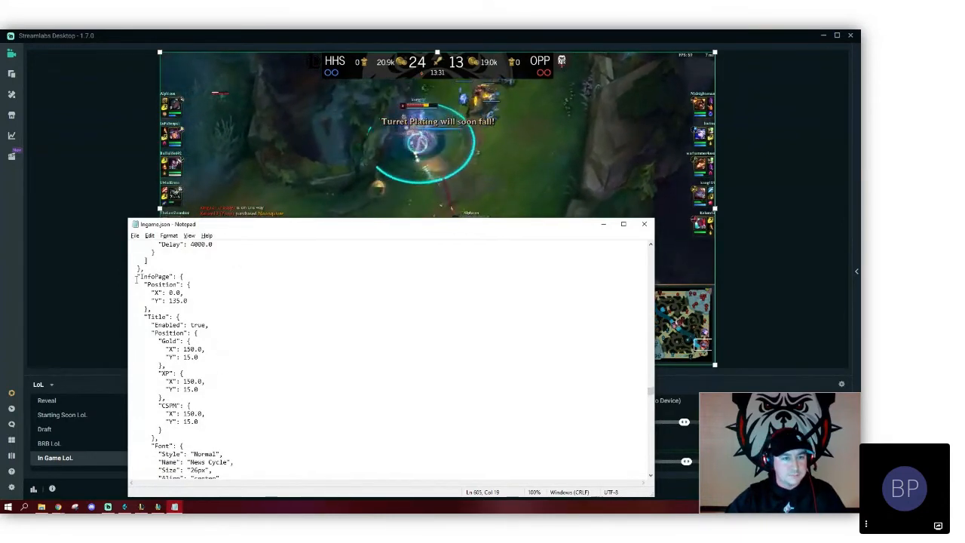
{"action": "scroll", "coordinate": [187, 326], "scroll_direction": "down", "scroll_amount": 2}
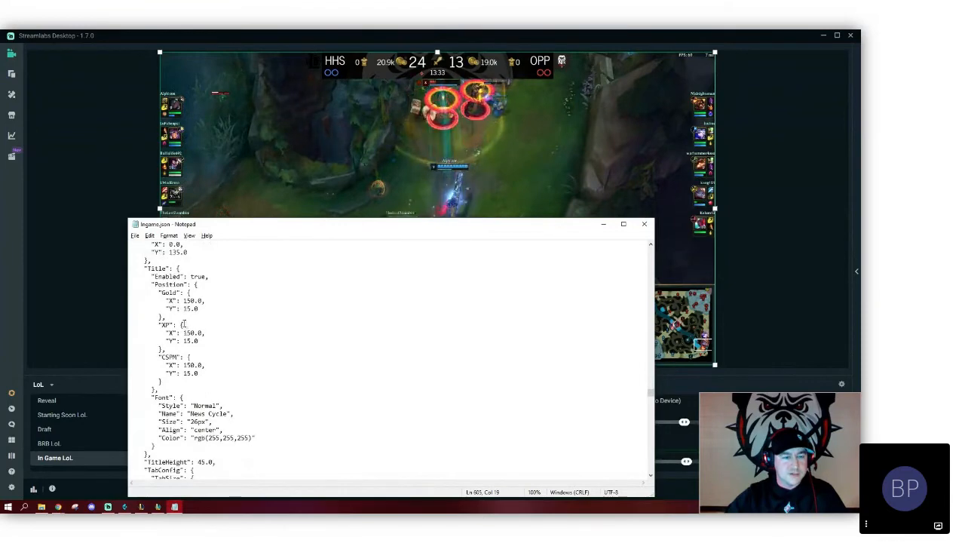
{"action": "scroll", "coordinate": [226, 351], "scroll_direction": "down", "scroll_amount": 1}
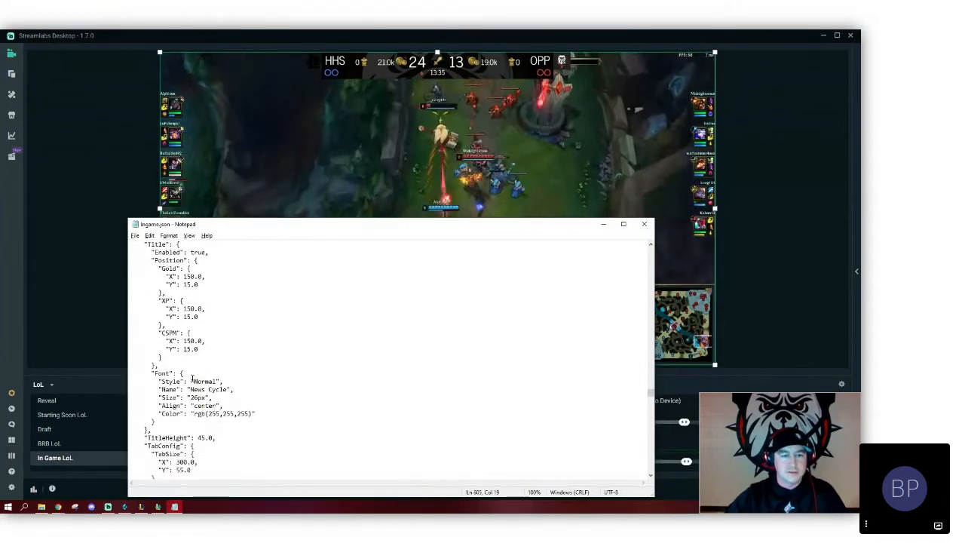
{"action": "scroll", "coordinate": [207, 405], "scroll_direction": "down", "scroll_amount": 3}
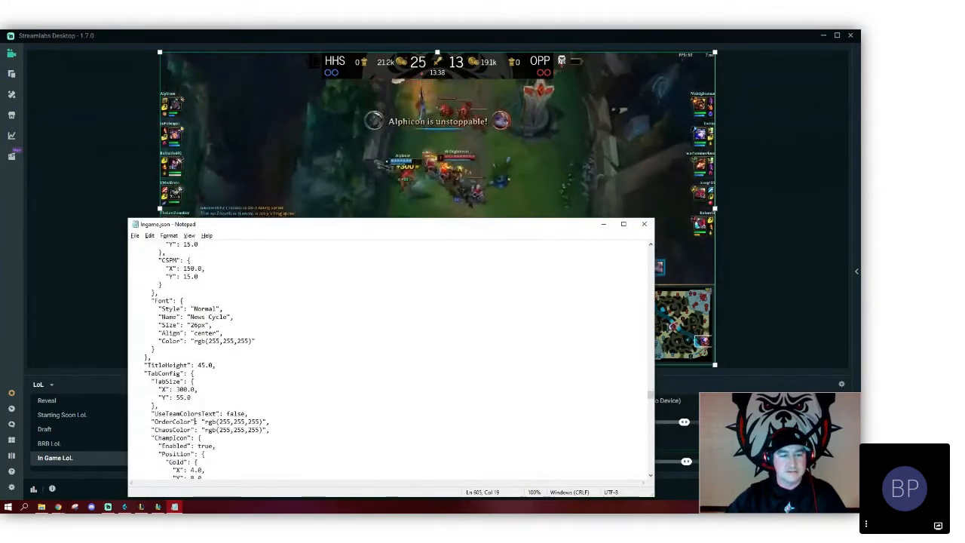
- Look through the InfoPage TabConfig settings for ChampIcon, Separator, MinValue and CurrentValue
{"action": "scroll", "coordinate": [219, 422], "scroll_direction": "down", "scroll_amount": 10}
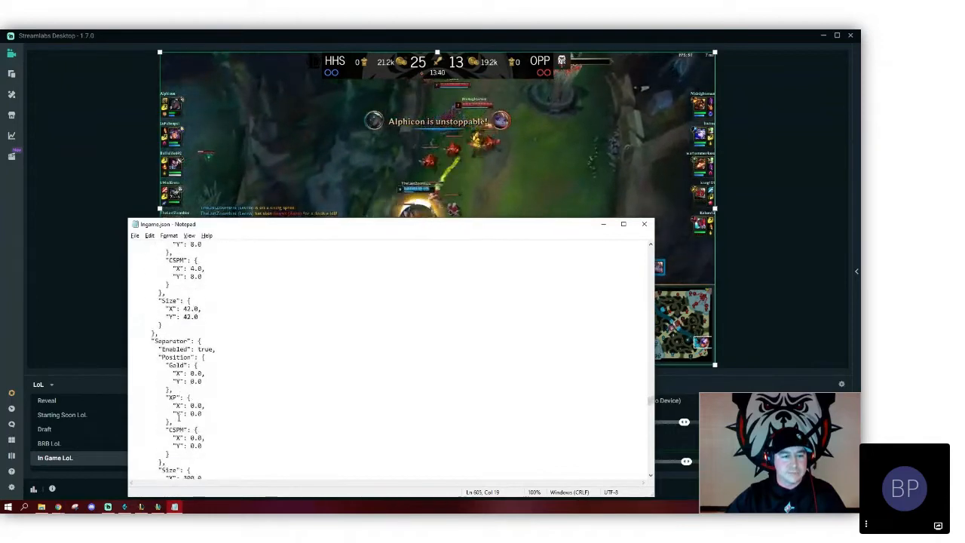
{"action": "scroll", "coordinate": [175, 419], "scroll_direction": "down", "scroll_amount": 9}
{"action": "scroll", "coordinate": [178, 415], "scroll_direction": "down", "scroll_amount": 3}
{"action": "scroll", "coordinate": [178, 417], "scroll_direction": "down", "scroll_amount": 9}
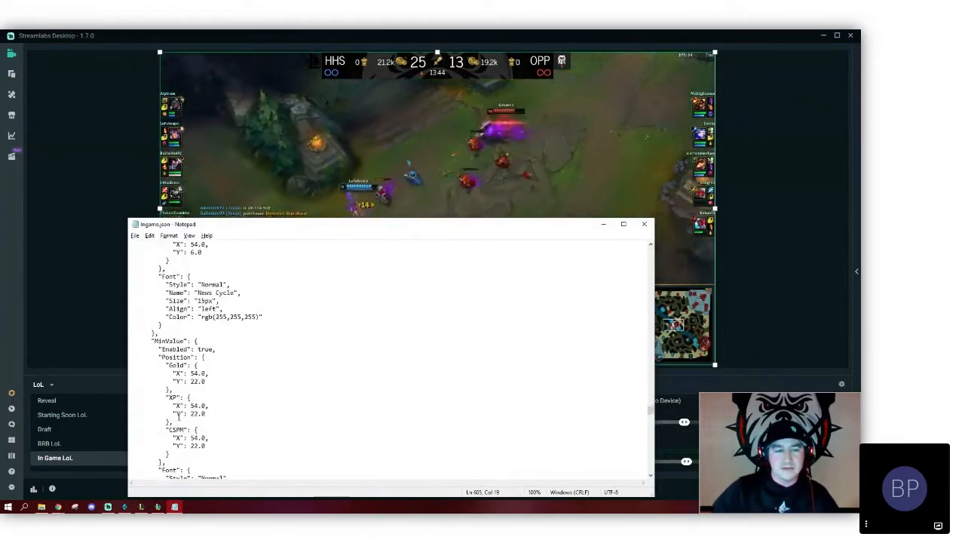
{"action": "scroll", "coordinate": [178, 415], "scroll_direction": "down", "scroll_amount": 10}
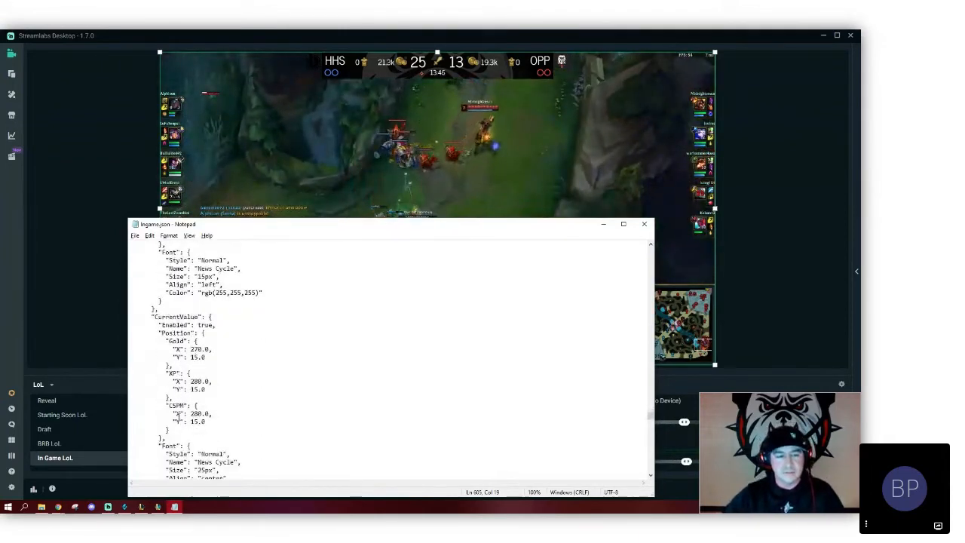
{"action": "scroll", "coordinate": [178, 417], "scroll_direction": "down", "scroll_amount": 10}
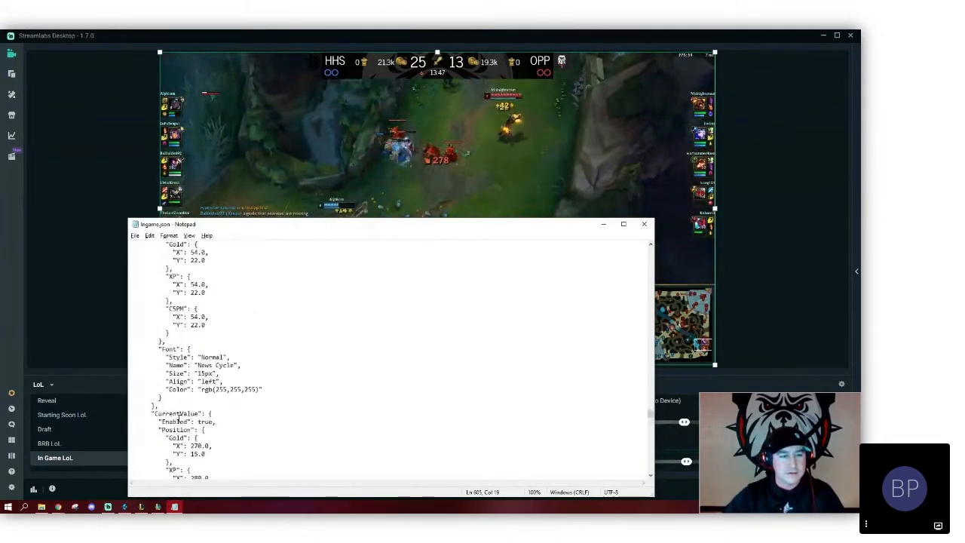
{"action": "scroll", "coordinate": [178, 419], "scroll_direction": "up", "scroll_amount": 6}
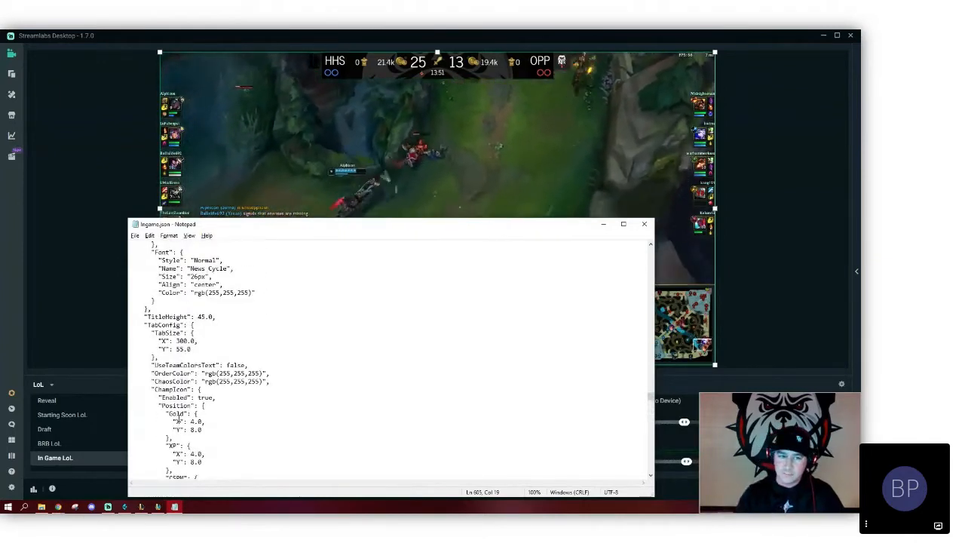
- Return to the start of the InfoPage section, highlight its heading line, and review its Title, TitleHeight and TabConfig settings through Separator
{"action": "scroll", "coordinate": [253, 414], "scroll_direction": "up", "scroll_amount": 9}
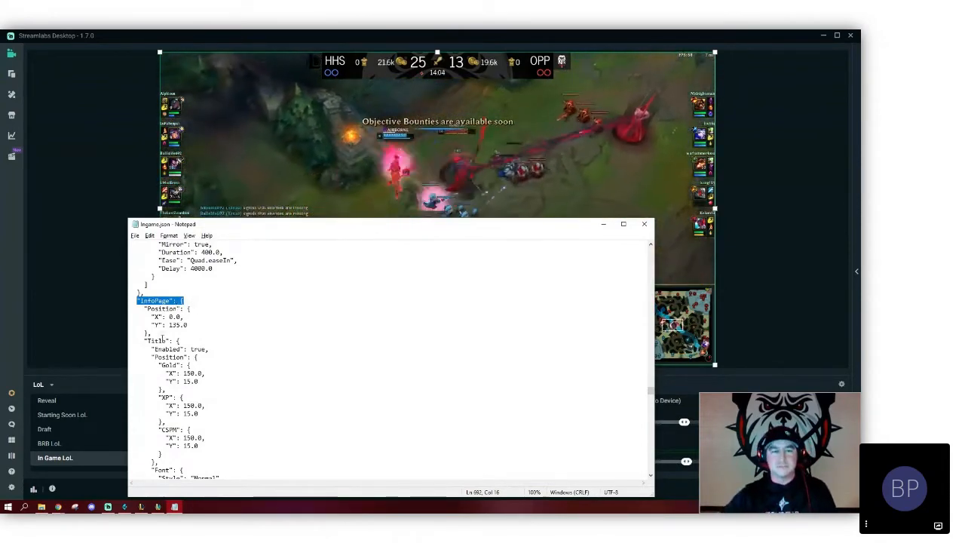
{"action": "scroll", "coordinate": [225, 362], "scroll_direction": "down", "scroll_amount": 4}
{"action": "scroll", "coordinate": [150, 285], "scroll_direction": "up", "scroll_amount": 2}
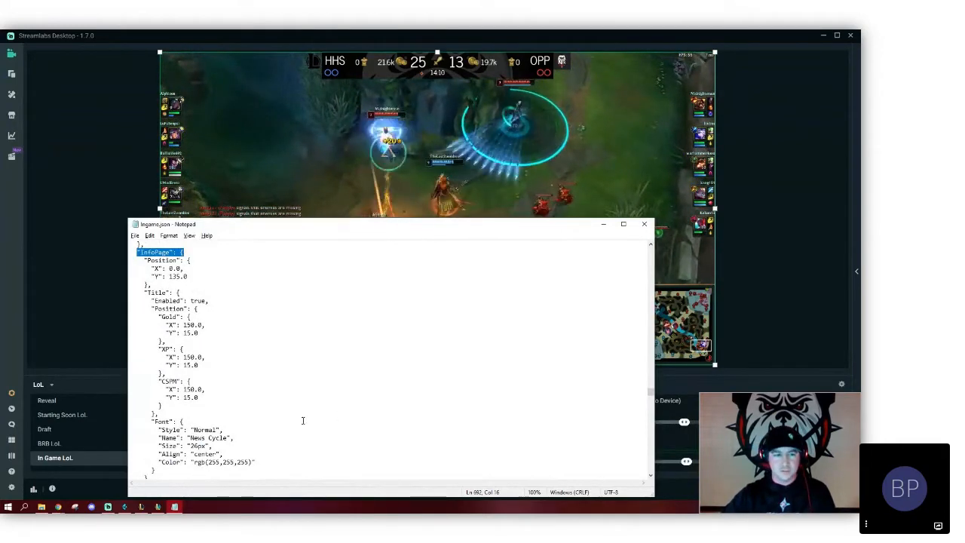
{"action": "scroll", "coordinate": [303, 420], "scroll_direction": "down", "scroll_amount": 5}
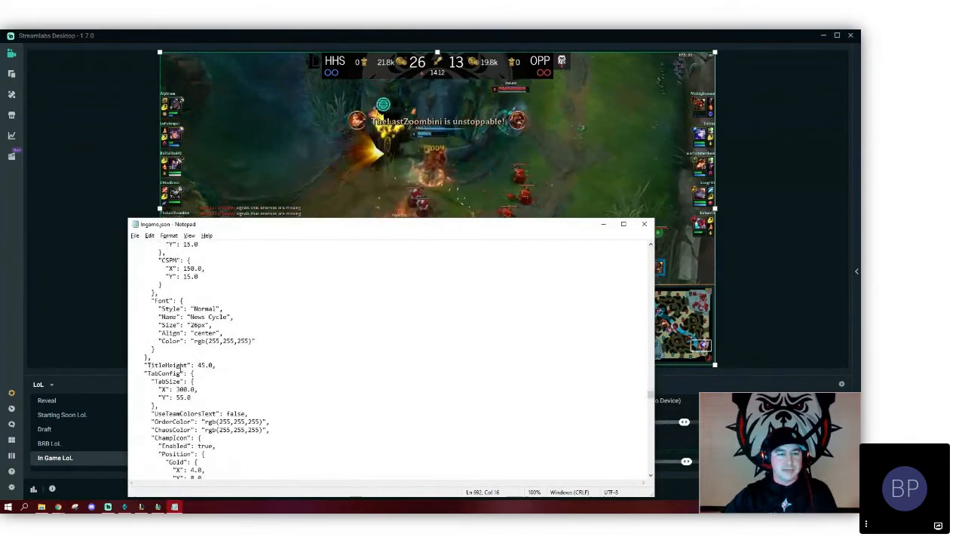
{"action": "scroll", "coordinate": [203, 407], "scroll_direction": "down", "scroll_amount": 2}
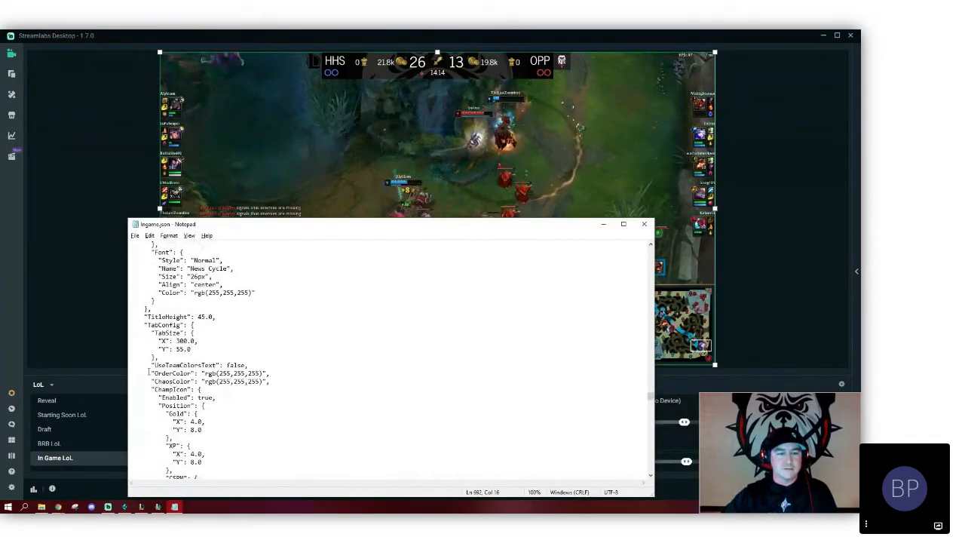
{"action": "scroll", "coordinate": [179, 414], "scroll_direction": "down", "scroll_amount": 2}
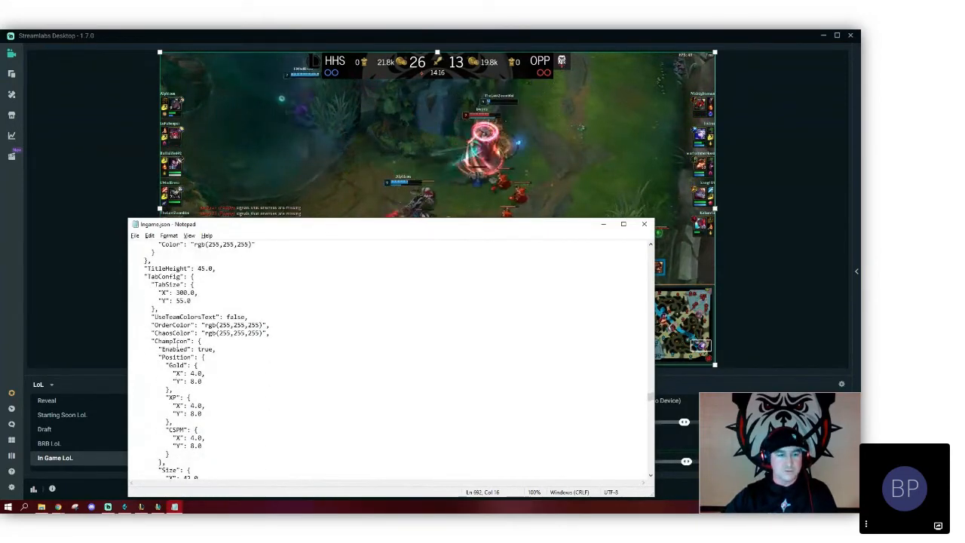
{"action": "scroll", "coordinate": [165, 405], "scroll_direction": "down", "scroll_amount": 5}
{"action": "scroll", "coordinate": [154, 398], "scroll_direction": "down", "scroll_amount": 2}
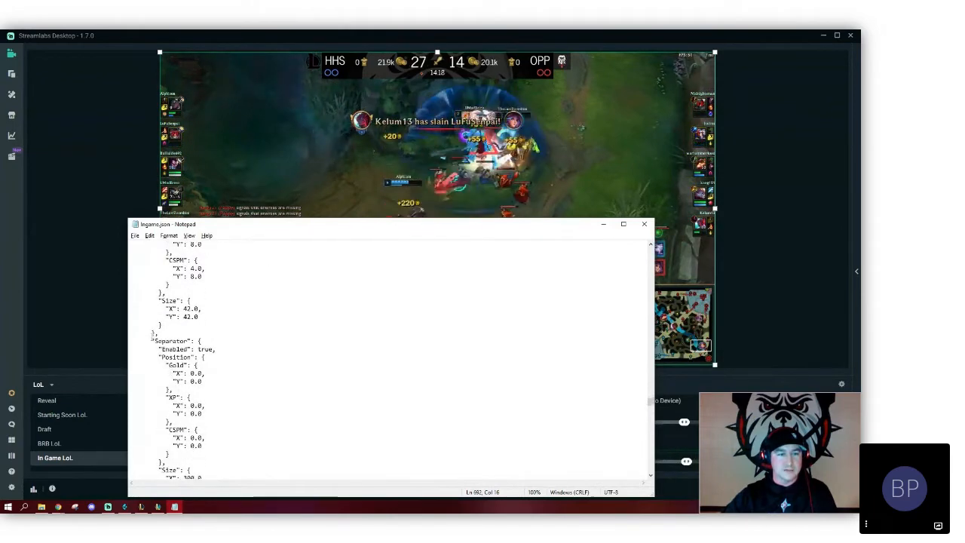
- Review the remaining InfoPage TabConfig settings from Separator through ProgressBar and Background, continuing into the GoldGraph section
{"action": "scroll", "coordinate": [159, 377], "scroll_direction": "down", "scroll_amount": 7}
{"action": "scroll", "coordinate": [164, 357], "scroll_direction": "down", "scroll_amount": 8}
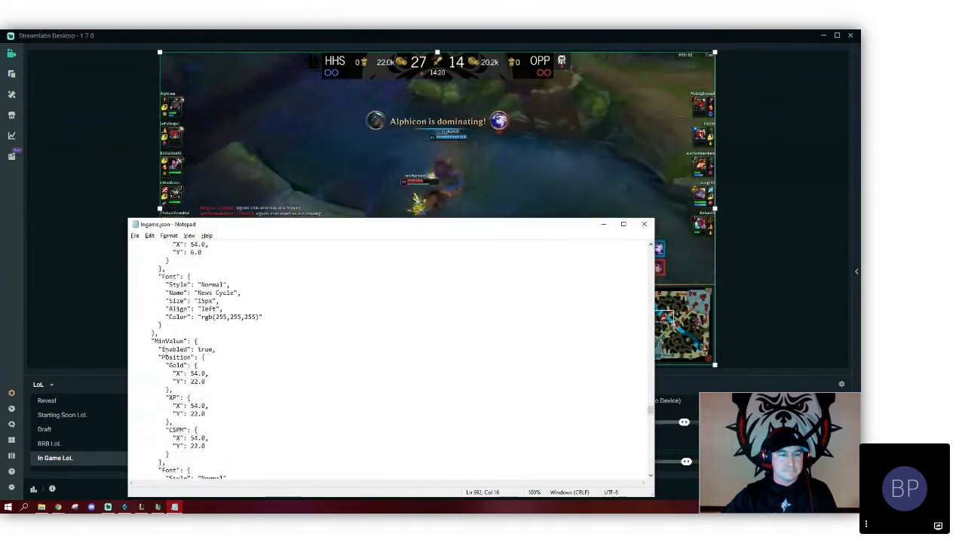
{"action": "scroll", "coordinate": [165, 354], "scroll_direction": "down", "scroll_amount": 6}
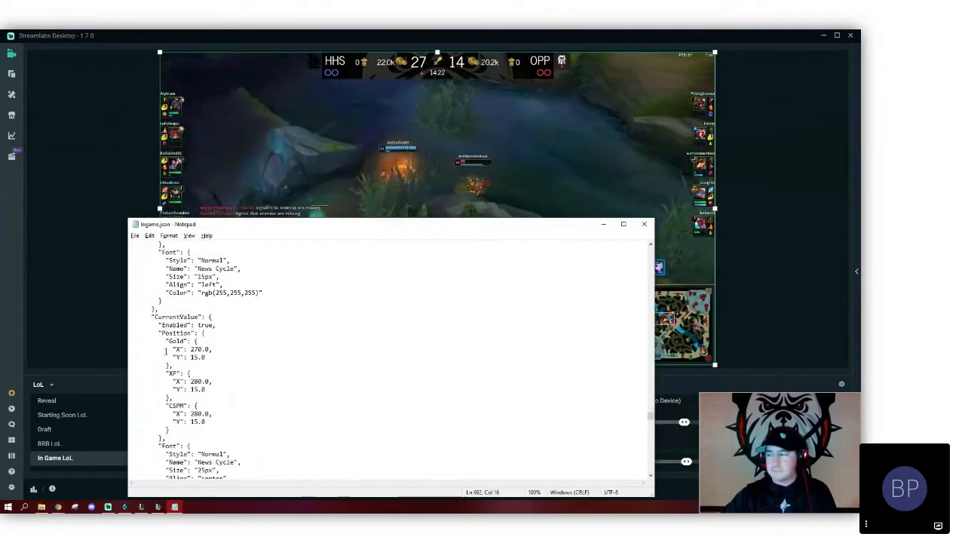
{"action": "scroll", "coordinate": [166, 351], "scroll_direction": "down", "scroll_amount": 20}
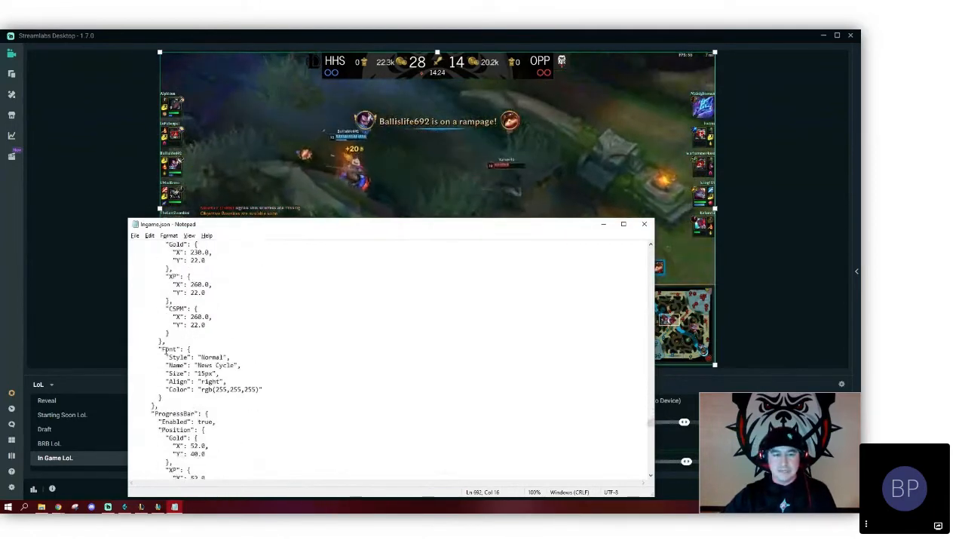
{"action": "scroll", "coordinate": [166, 349], "scroll_direction": "down", "scroll_amount": 9}
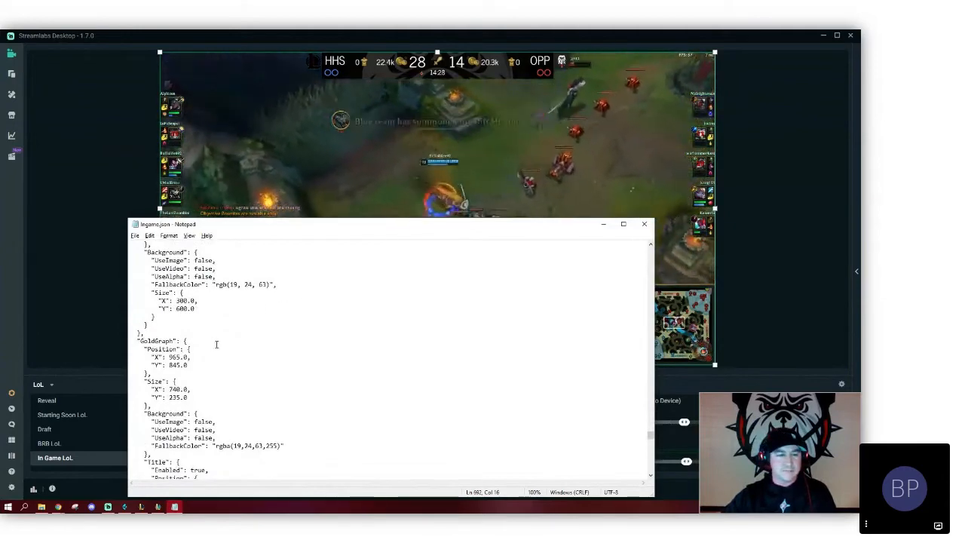
{"action": "scroll", "coordinate": [226, 362], "scroll_direction": "down", "scroll_amount": 3}
- Switch to File Explorer, select ItemText.png in the backgrounds folder, and look through the ingame images and masks folders
{"action": "left_click", "coordinate": [43, 507]}
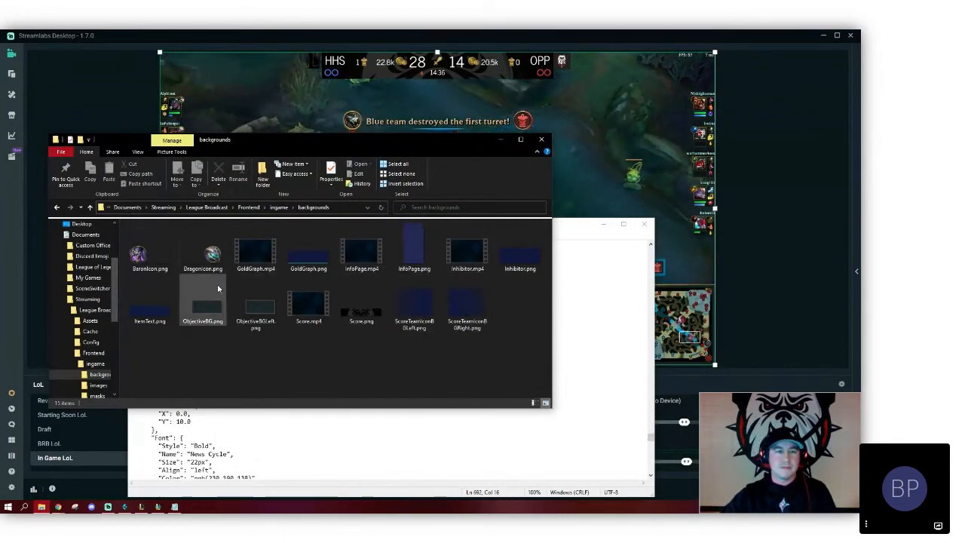
{"action": "left_click", "coordinate": [147, 316]}
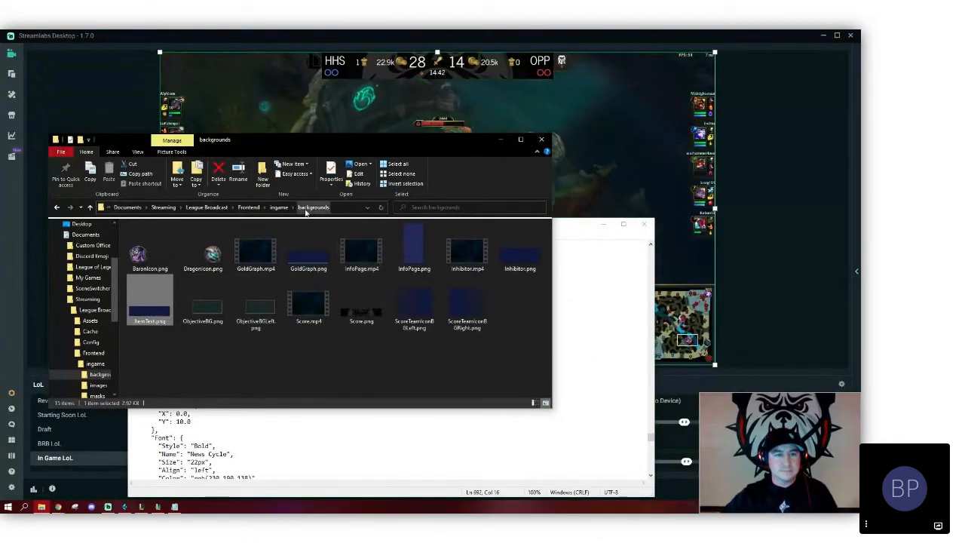
{"action": "left_click", "coordinate": [278, 206]}
{"action": "double_click", "coordinate": [151, 247]}
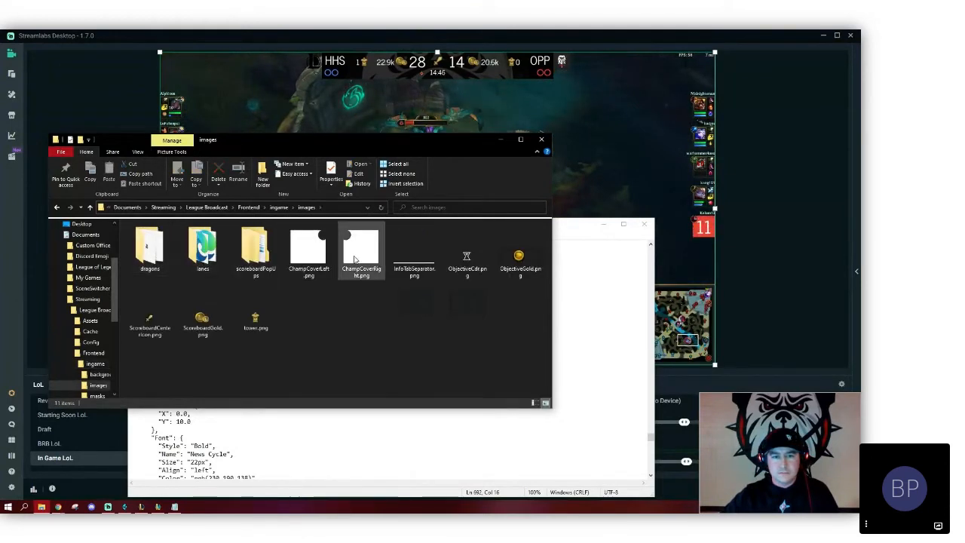
{"action": "left_click", "coordinate": [279, 207]}
{"action": "double_click", "coordinate": [174, 256]}
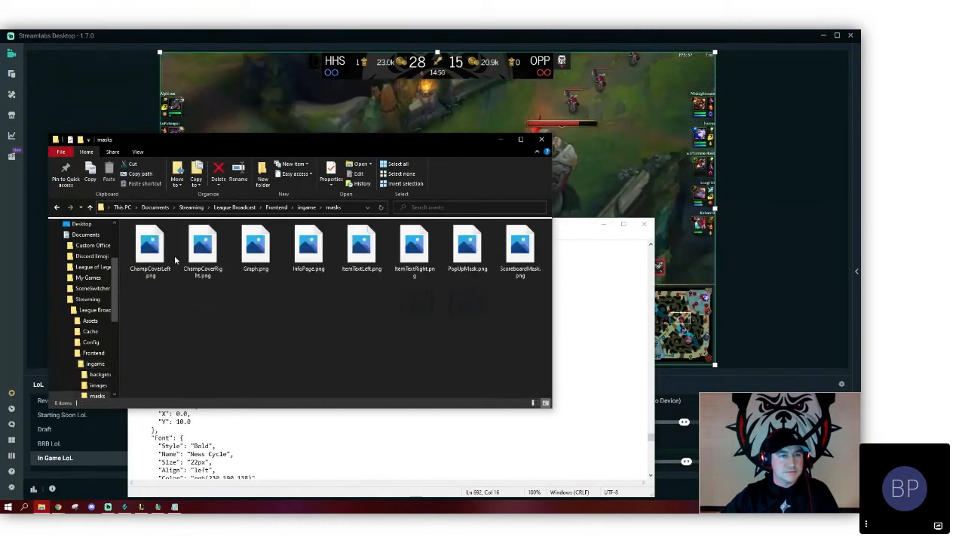
{"action": "left_click", "coordinate": [315, 210]}
- Go up to the League Broadcast folder and look through the Icons and Images folders inside Assets
{"action": "left_click", "coordinate": [276, 207]}
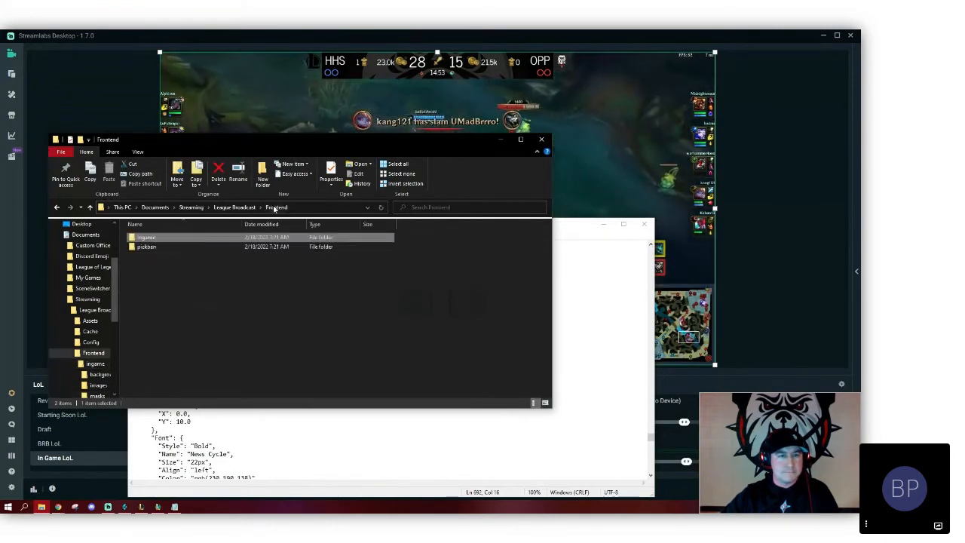
{"action": "left_click", "coordinate": [234, 207]}
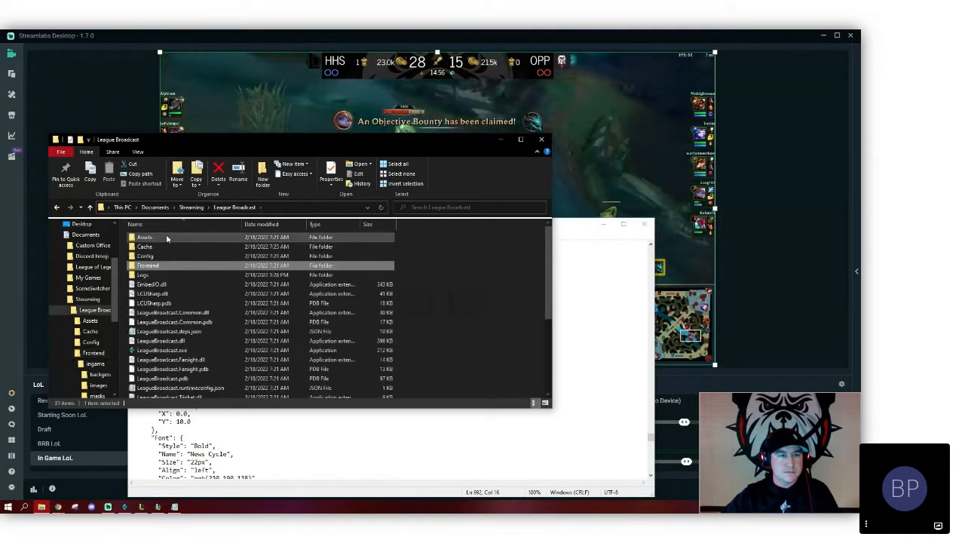
{"action": "double_click", "coordinate": [145, 238]}
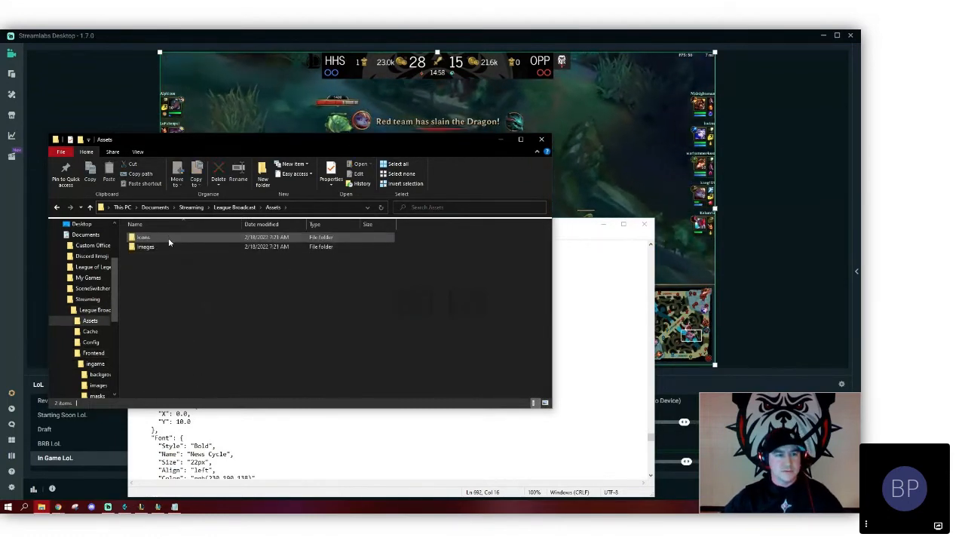
{"action": "double_click", "coordinate": [168, 238]}
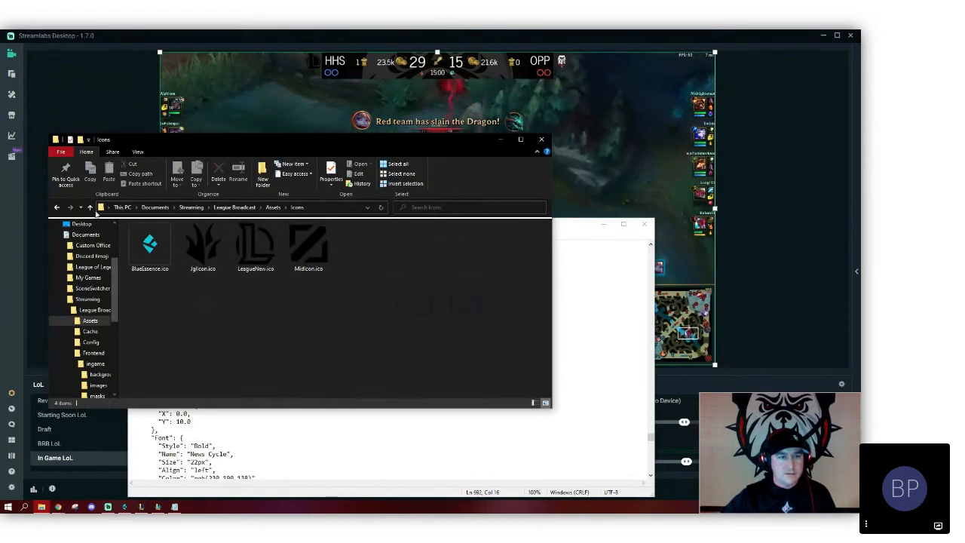
{"action": "left_click", "coordinate": [57, 207]}
{"action": "double_click", "coordinate": [158, 248]}
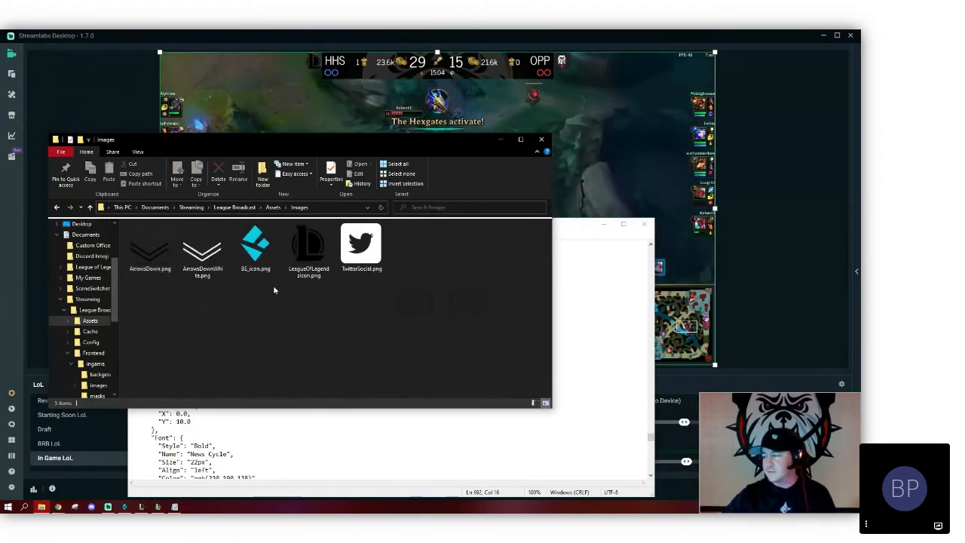
- Return to the League Broadcast folder and open the backgrounds folder inside Frontend > ingame
{"action": "left_click", "coordinate": [273, 207]}
{"action": "left_click", "coordinate": [233, 207]}
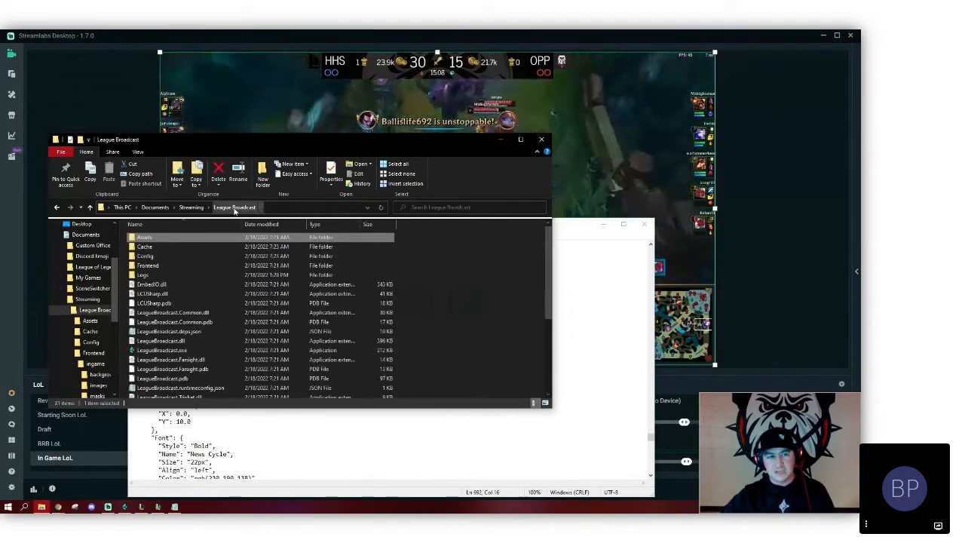
{"action": "double_click", "coordinate": [155, 265]}
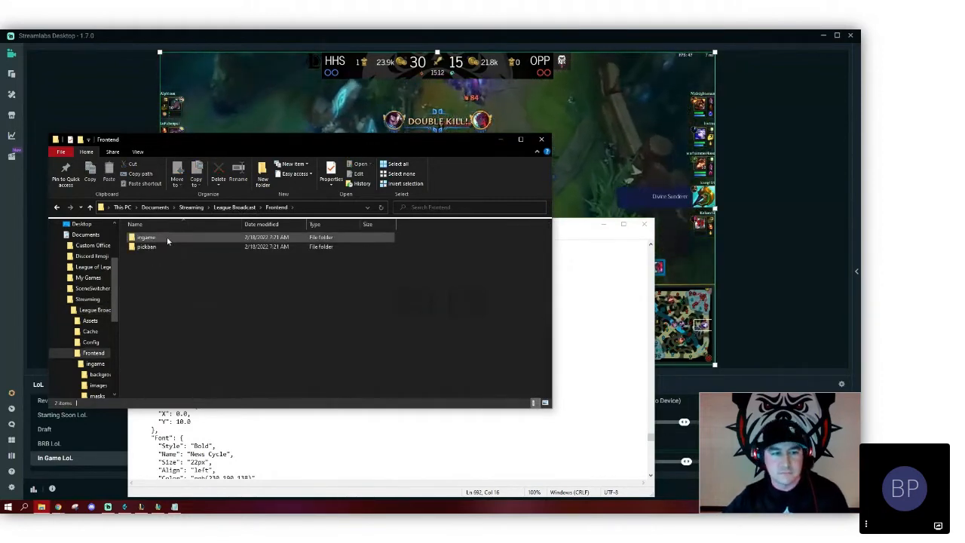
{"action": "double_click", "coordinate": [167, 237]}
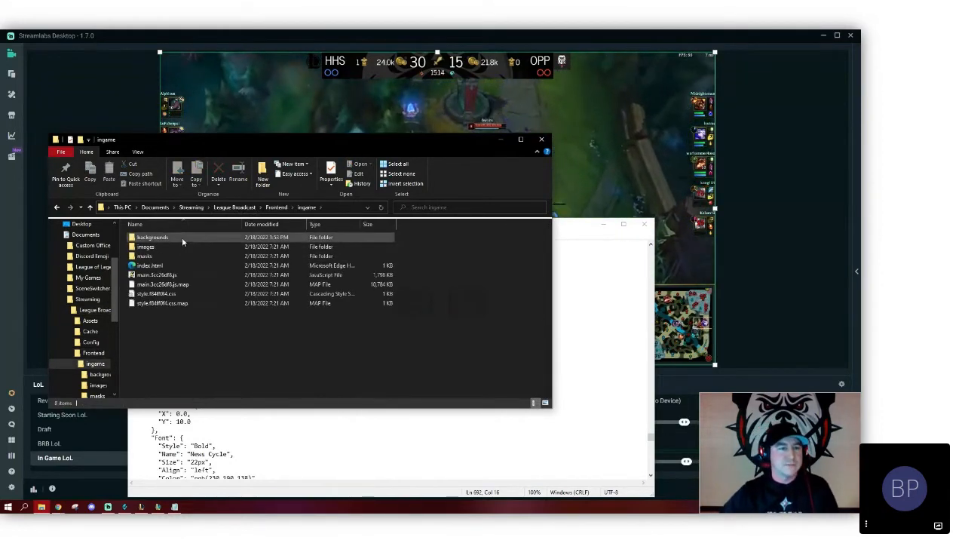
{"action": "double_click", "coordinate": [181, 237]}
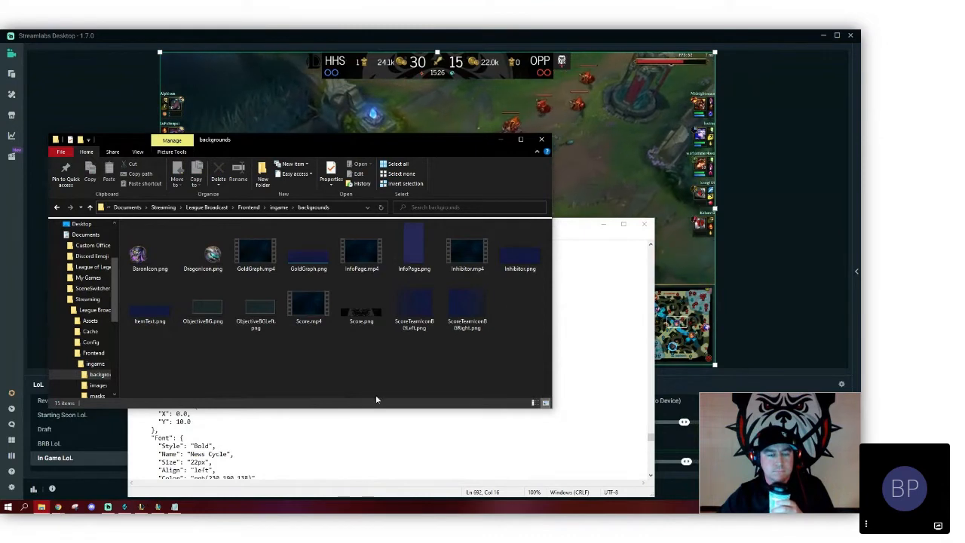
- Switch back to Ingame.json in Notepad and return to the start of the LevelUp section
{"action": "left_click", "coordinate": [331, 421]}
{"action": "scroll", "coordinate": [287, 384], "scroll_direction": "up", "scroll_amount": 3}
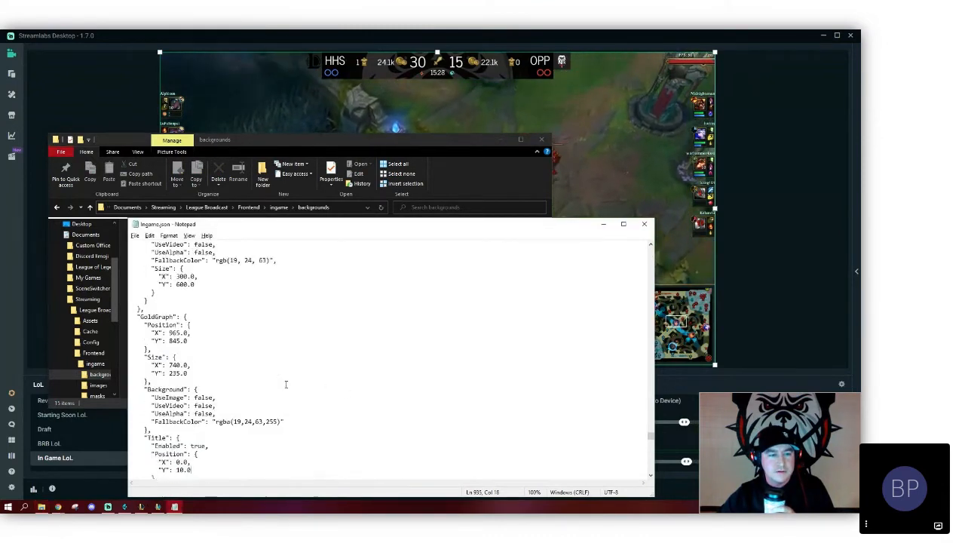
{"action": "scroll", "coordinate": [286, 384], "scroll_direction": "up", "scroll_amount": 10}
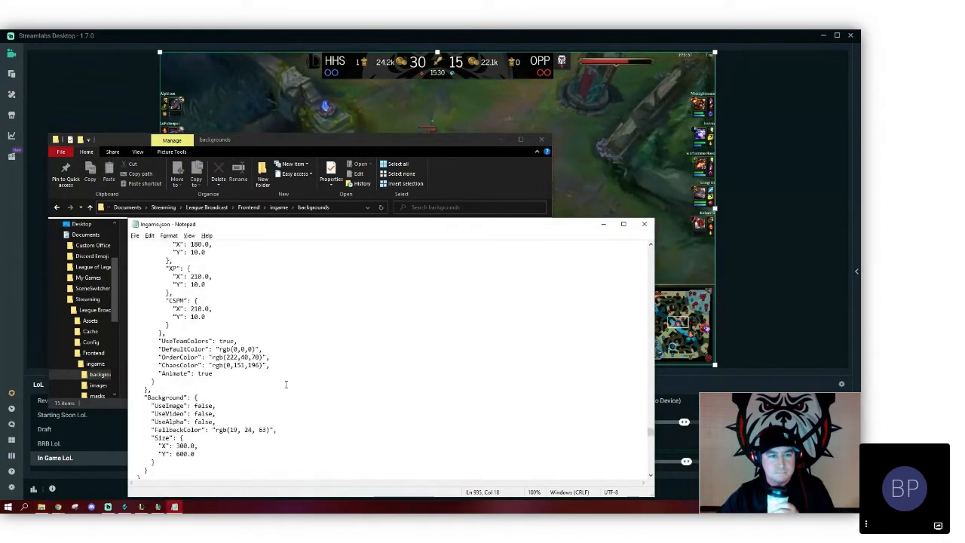
{"action": "scroll", "coordinate": [286, 385], "scroll_direction": "up", "scroll_amount": 10}
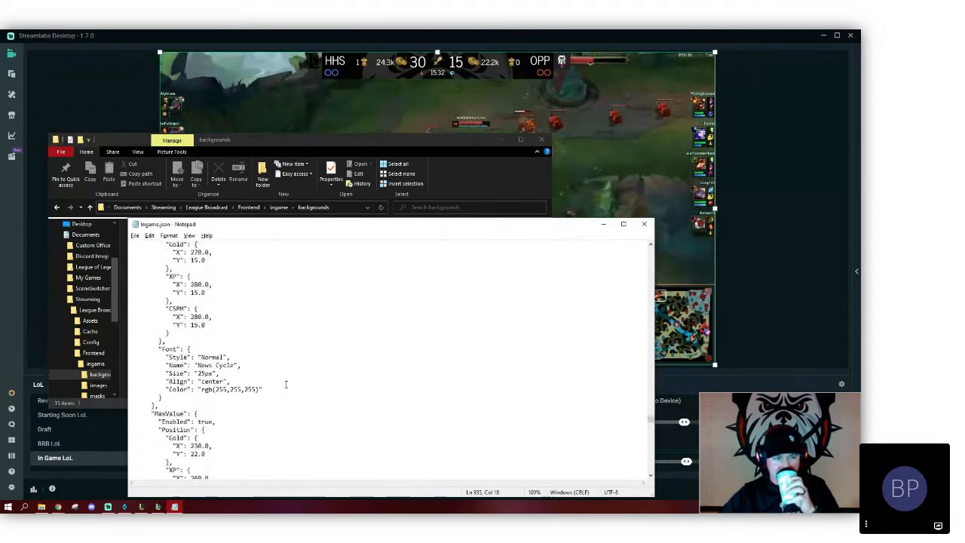
{"action": "scroll", "coordinate": [286, 384], "scroll_direction": "up", "scroll_amount": 10}
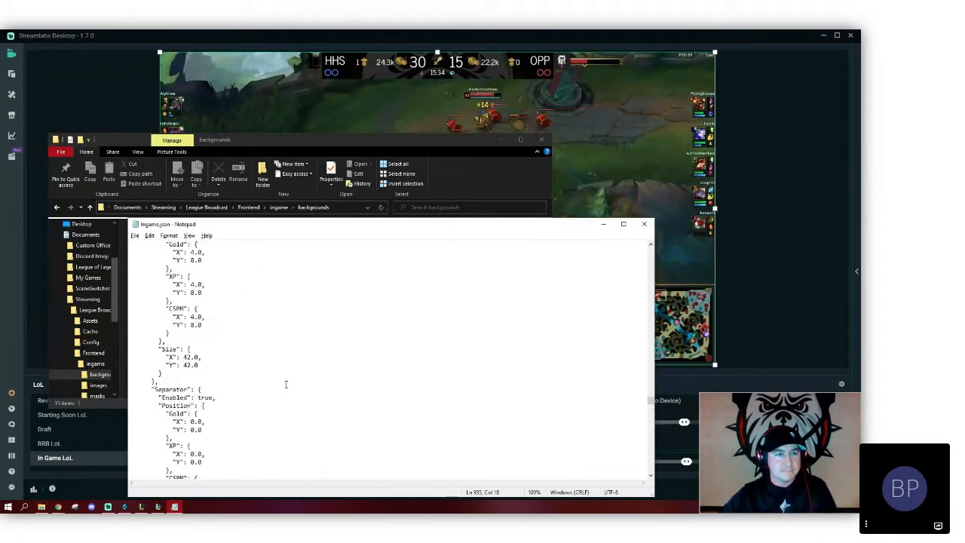
{"action": "scroll", "coordinate": [286, 384], "scroll_direction": "up", "scroll_amount": 10}
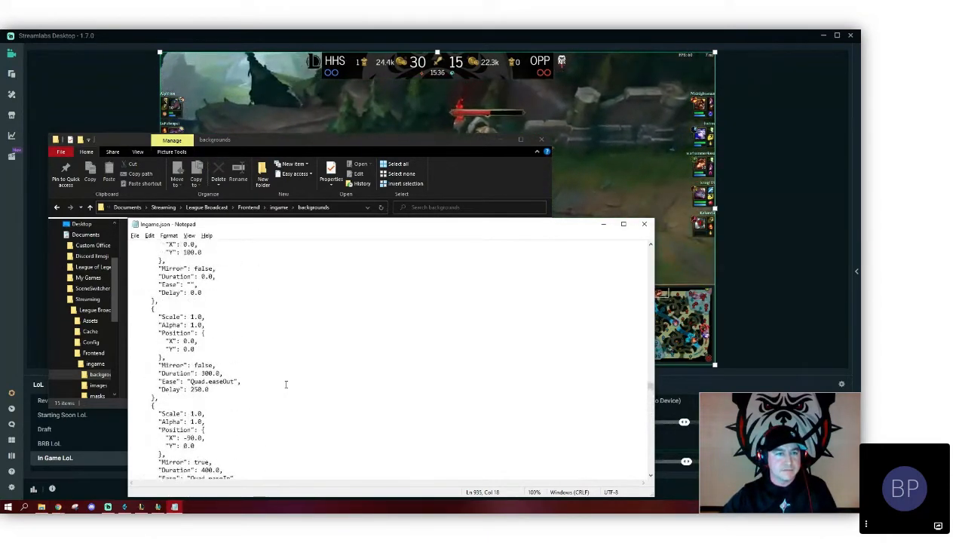
{"action": "scroll", "coordinate": [285, 384], "scroll_direction": "up", "scroll_amount": 10}
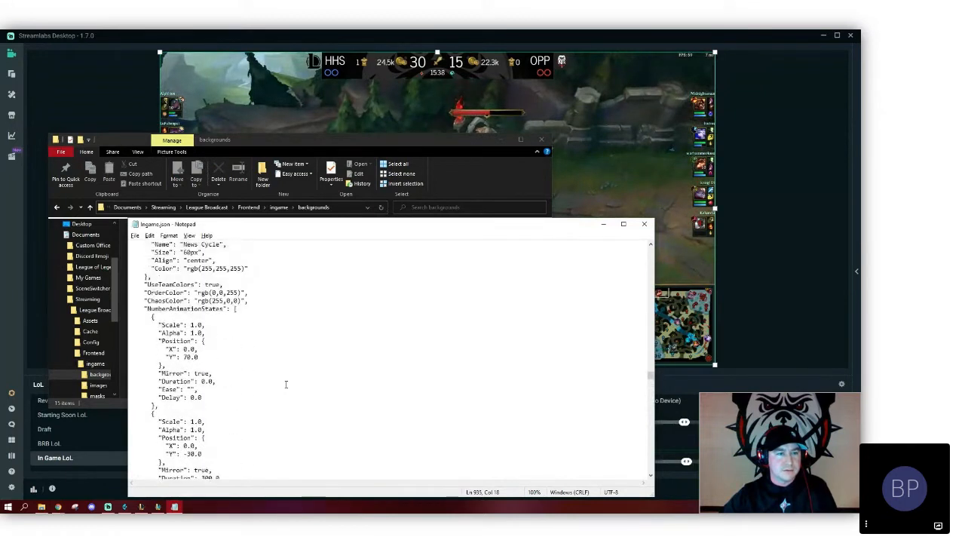
{"action": "scroll", "coordinate": [286, 384], "scroll_direction": "up", "scroll_amount": 1}
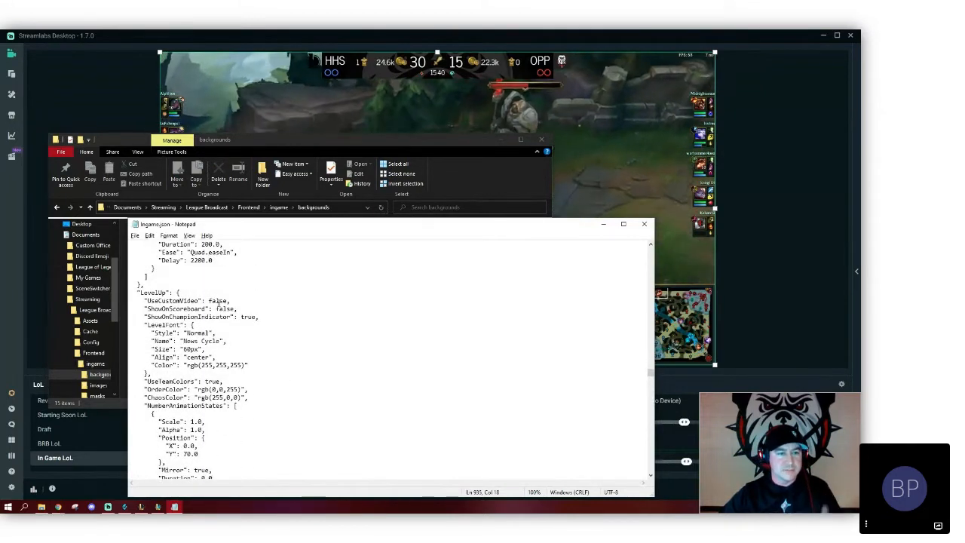
- Review the LevelUp font and UseTeamColors settings, and highlight the OrderColor and ChaosColor values
{"action": "scroll", "coordinate": [286, 384], "scroll_direction": "down", "scroll_amount": 3}
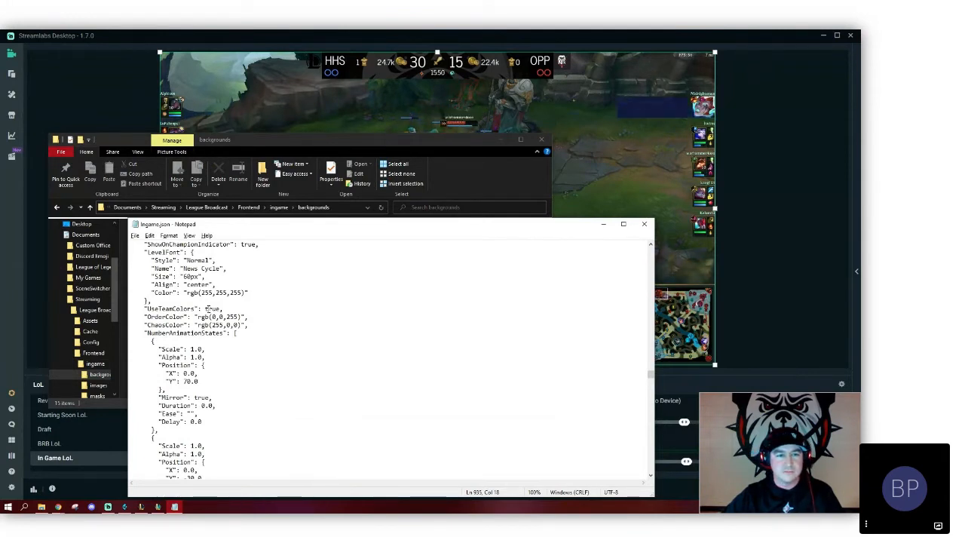
{"action": "left_click_drag", "start_coordinate": [194, 317], "coordinate": [247, 324]}
{"action": "left_click", "coordinate": [173, 317]}
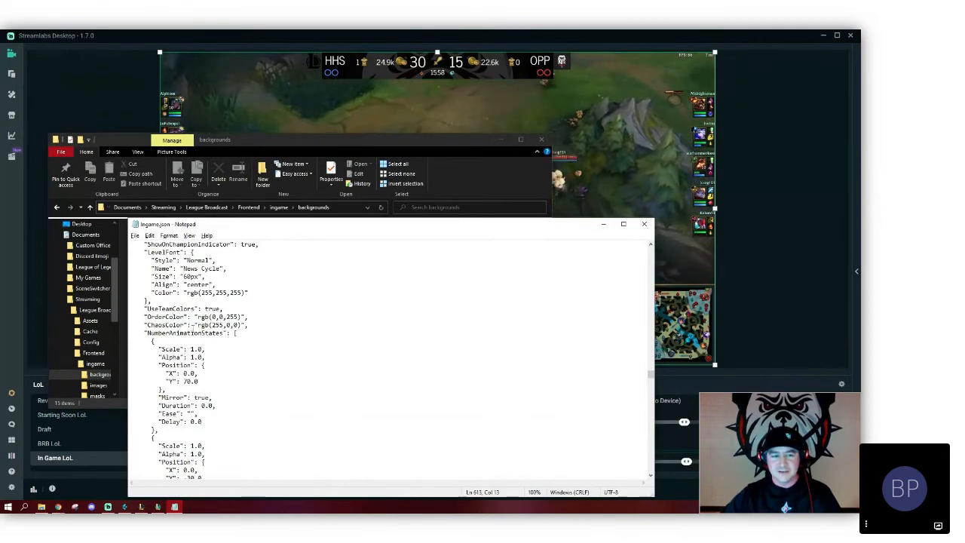
- Switch to League Broadcast, examine the team and default color settings on the Pick Ban page, and minimize the window
{"action": "left_click", "coordinate": [125, 508]}
{"action": "left_click", "coordinate": [62, 225]}
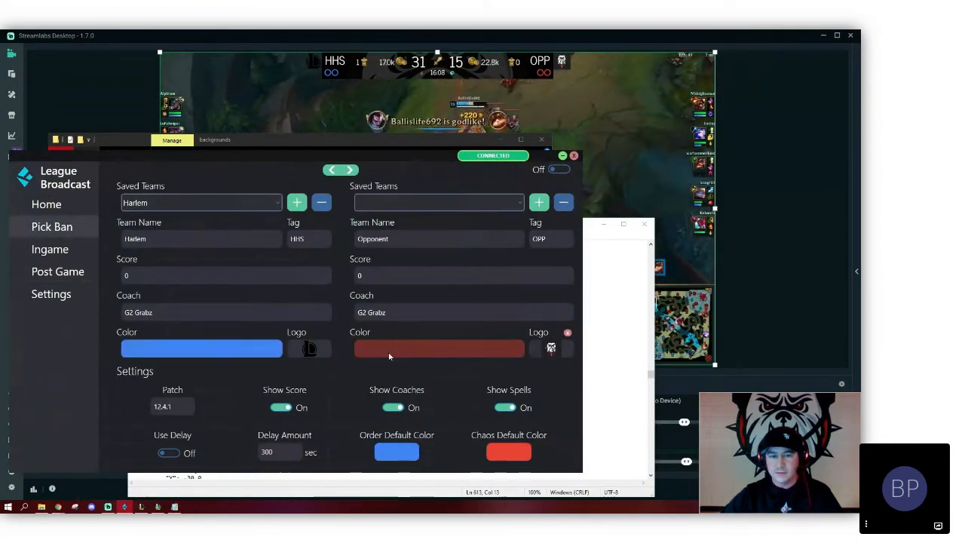
{"action": "left_click", "coordinate": [563, 156]}
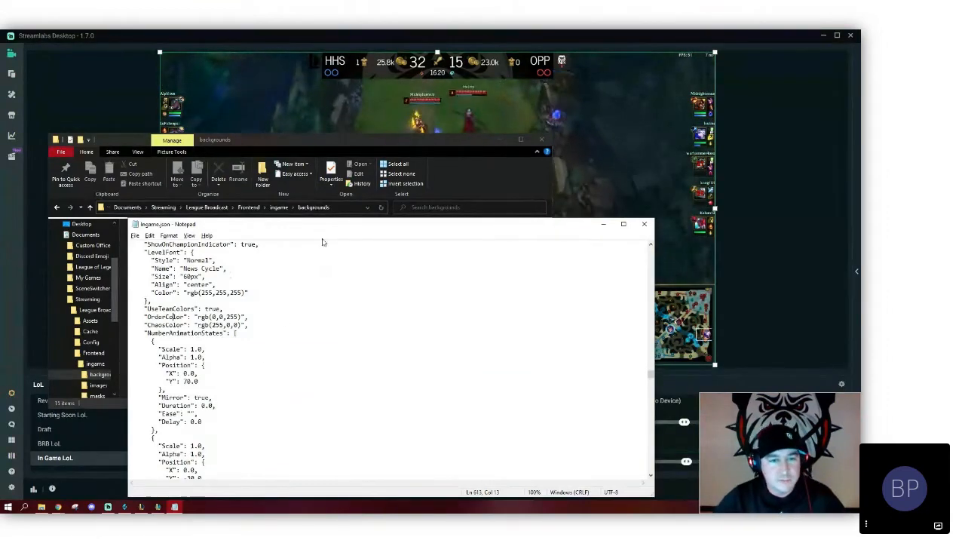
- Rearrange the backgrounds folder and Ingame.json windows lower on the screen, keeping Notepad in front and at its smaller size
{"action": "left_click_drag", "start_coordinate": [371, 138], "coordinate": [329, 232]}
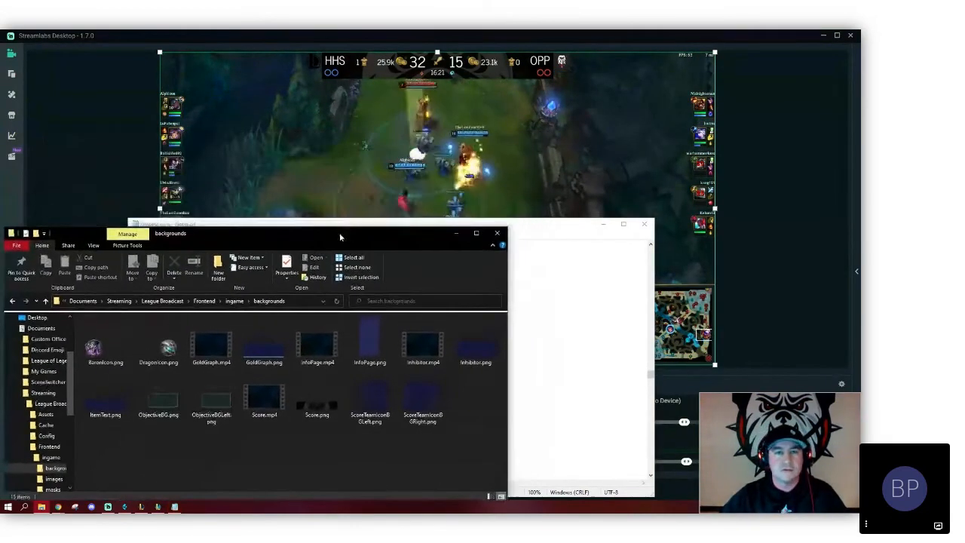
{"action": "left_click", "coordinate": [536, 226]}
{"action": "left_click_drag", "start_coordinate": [406, 225], "coordinate": [404, 283]}
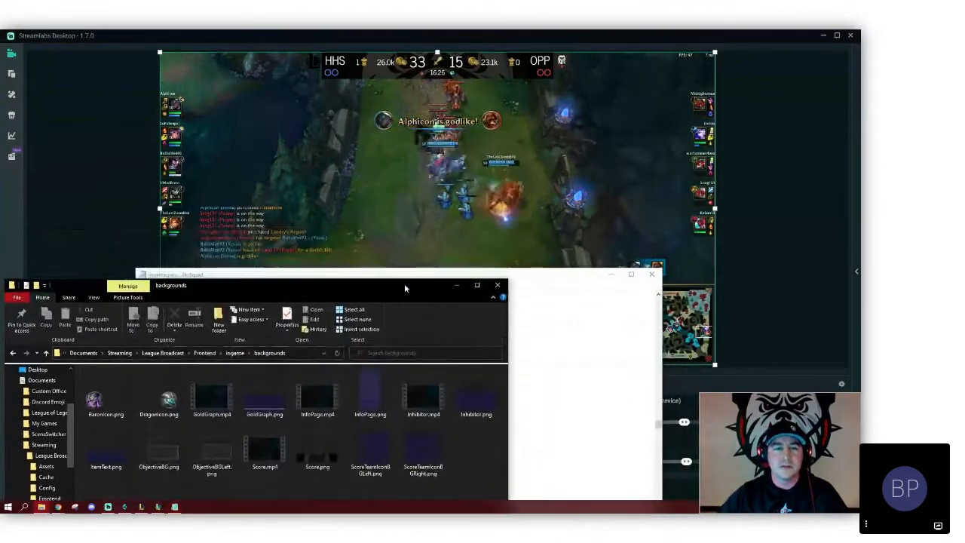
{"action": "left_click", "coordinate": [404, 274]}
{"action": "double_click", "coordinate": [405, 274]}
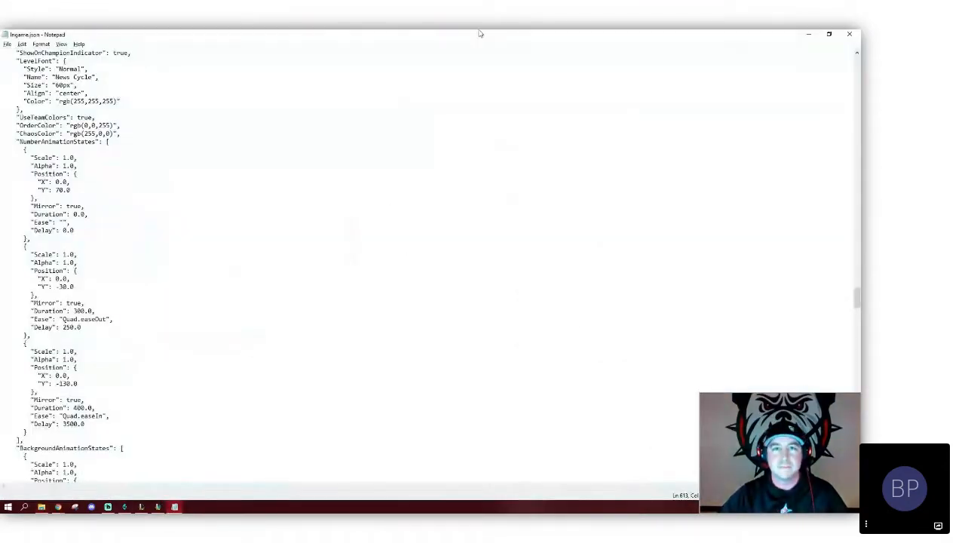
{"action": "left_click", "coordinate": [828, 34]}
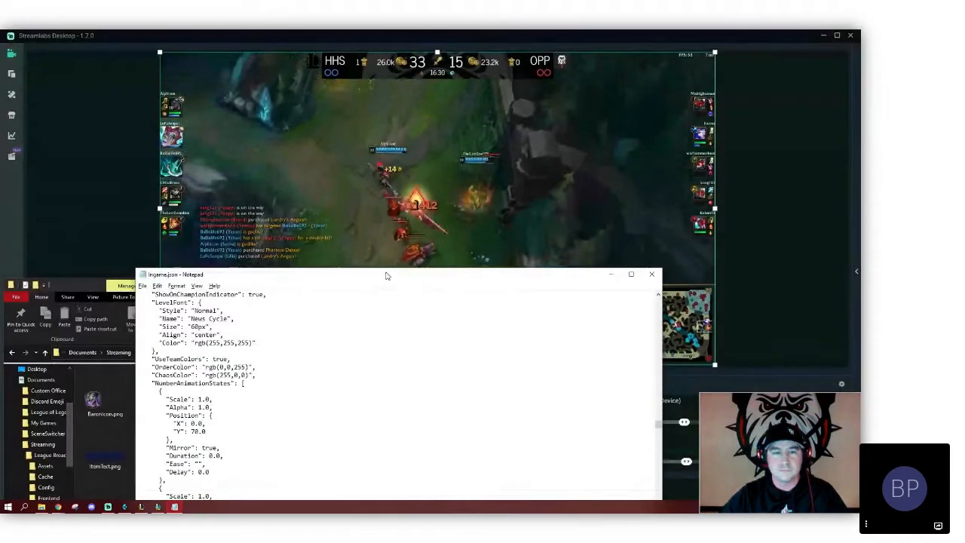
{"action": "left_click_drag", "start_coordinate": [376, 276], "coordinate": [379, 220]}
- Look through the animation states in Ingame.json and return to the start of the ItemComplete section
{"action": "scroll", "coordinate": [193, 351], "scroll_direction": "down", "scroll_amount": 15}
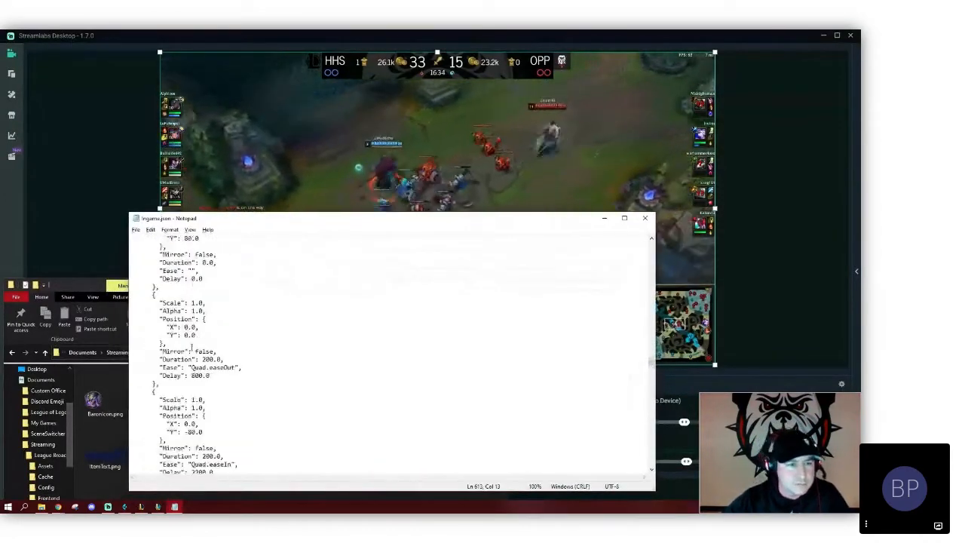
{"action": "scroll", "coordinate": [193, 350], "scroll_direction": "up", "scroll_amount": 5}
{"action": "scroll", "coordinate": [193, 348], "scroll_direction": "down", "scroll_amount": 12}
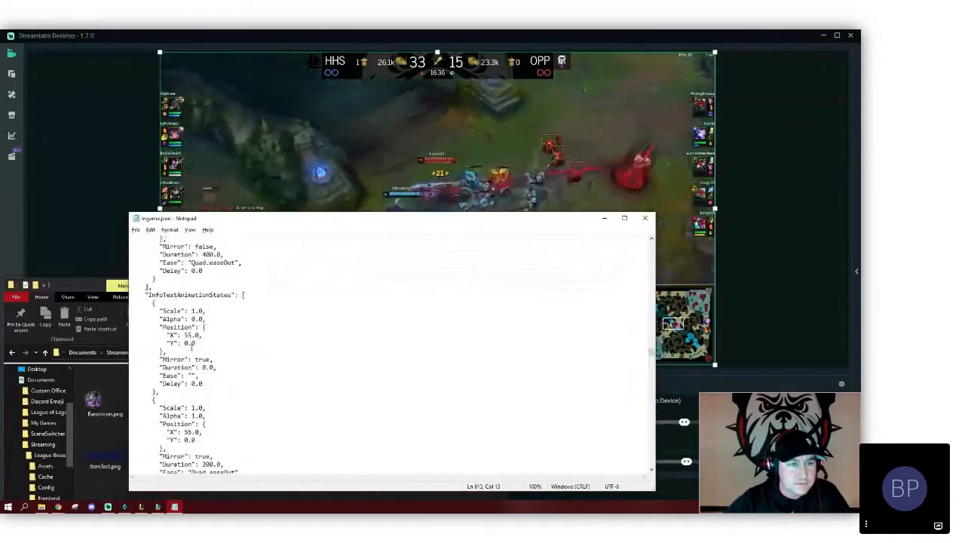
{"action": "scroll", "coordinate": [192, 346], "scroll_direction": "up", "scroll_amount": 20}
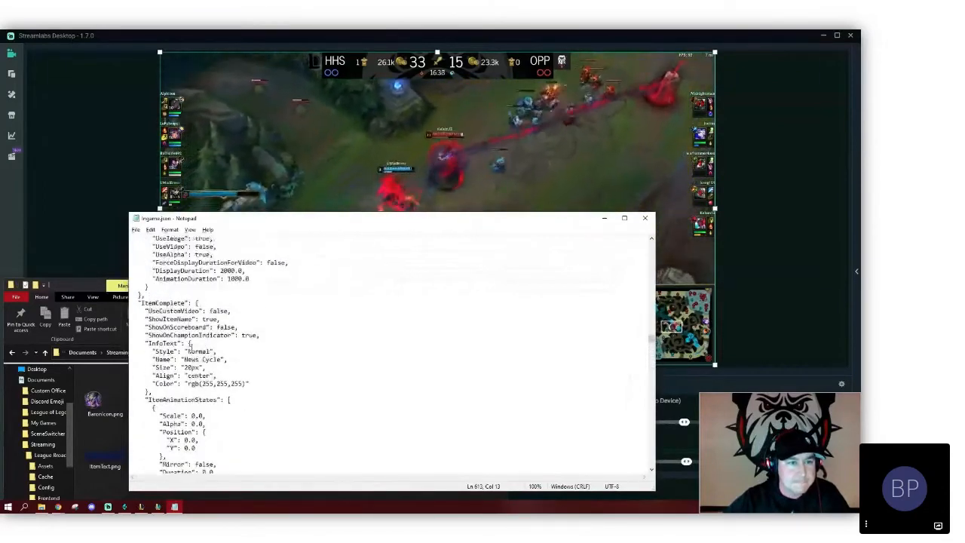
- Look through the ItemComplete text and animation states in Ingame.json down to the start of the InfoPage section
{"action": "scroll", "coordinate": [193, 346], "scroll_direction": "up", "scroll_amount": 6}
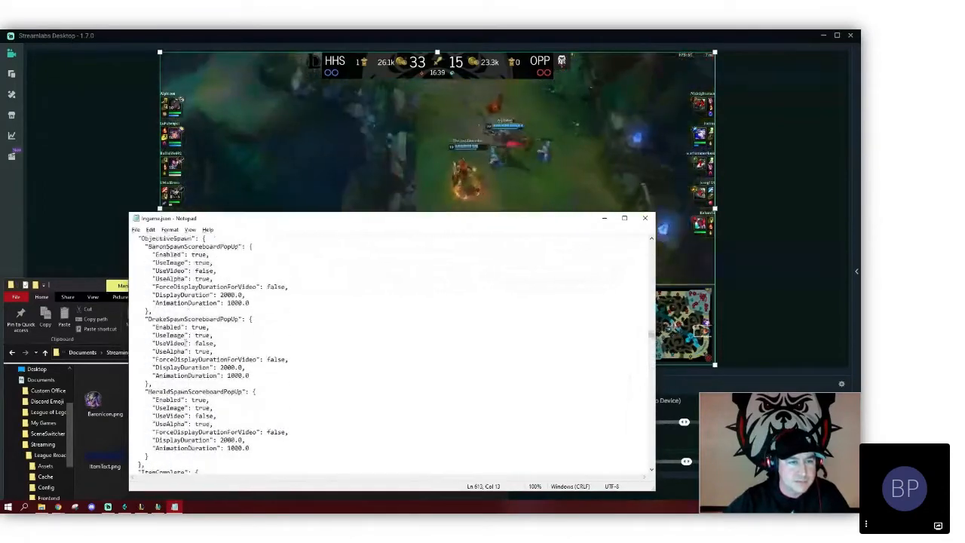
{"action": "scroll", "coordinate": [185, 343], "scroll_direction": "down", "scroll_amount": 5}
{"action": "scroll", "coordinate": [188, 355], "scroll_direction": "down", "scroll_amount": 15}
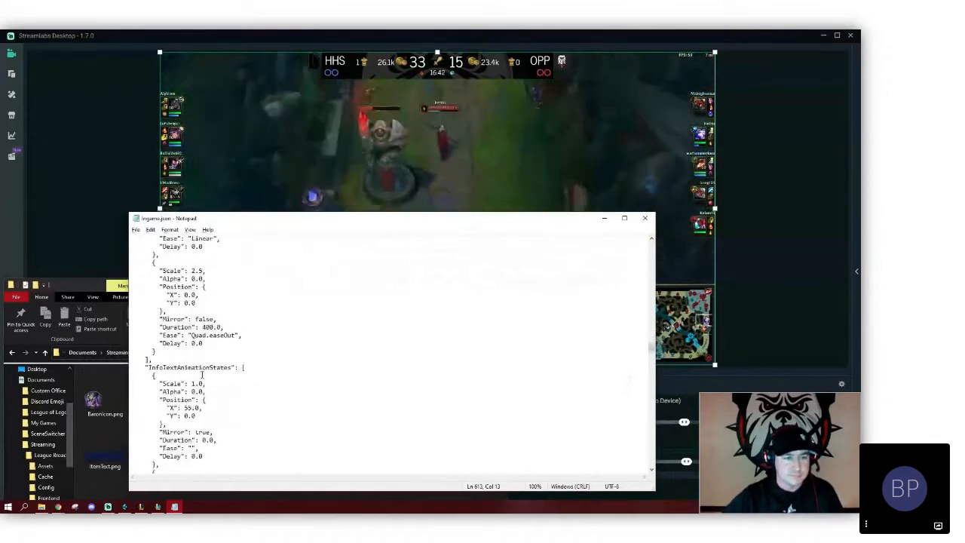
{"action": "scroll", "coordinate": [202, 374], "scroll_direction": "down", "scroll_amount": 4}
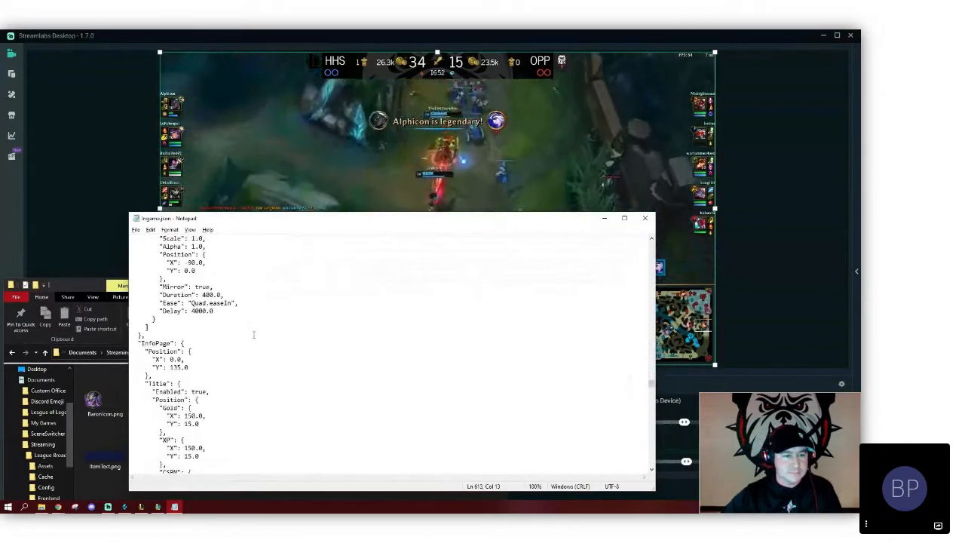
{"action": "scroll", "coordinate": [253, 334], "scroll_direction": "down", "scroll_amount": 2}
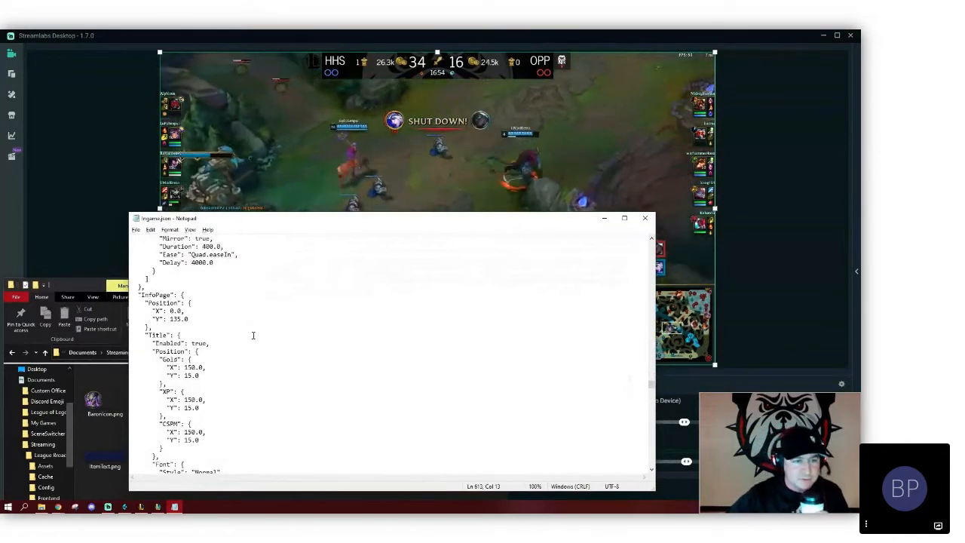
- Examine the InfoPage title positions and font, the tab size and text colors, and the ChampIcon settings
{"action": "scroll", "coordinate": [253, 336], "scroll_direction": "down", "scroll_amount": 4}
{"action": "scroll", "coordinate": [251, 334], "scroll_direction": "up", "scroll_amount": 3}
{"action": "scroll", "coordinate": [167, 349], "scroll_direction": "down", "scroll_amount": 5}
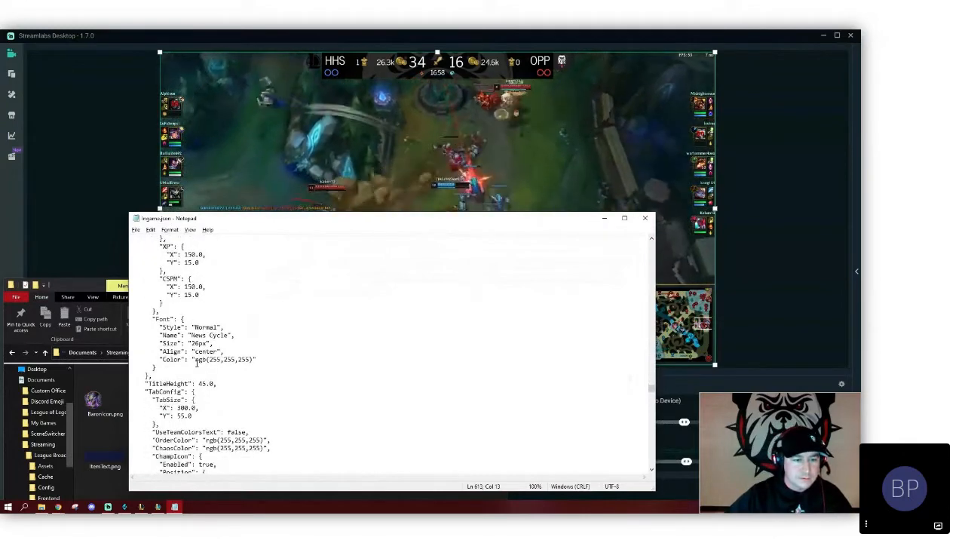
{"action": "scroll", "coordinate": [196, 363], "scroll_direction": "down", "scroll_amount": 2}
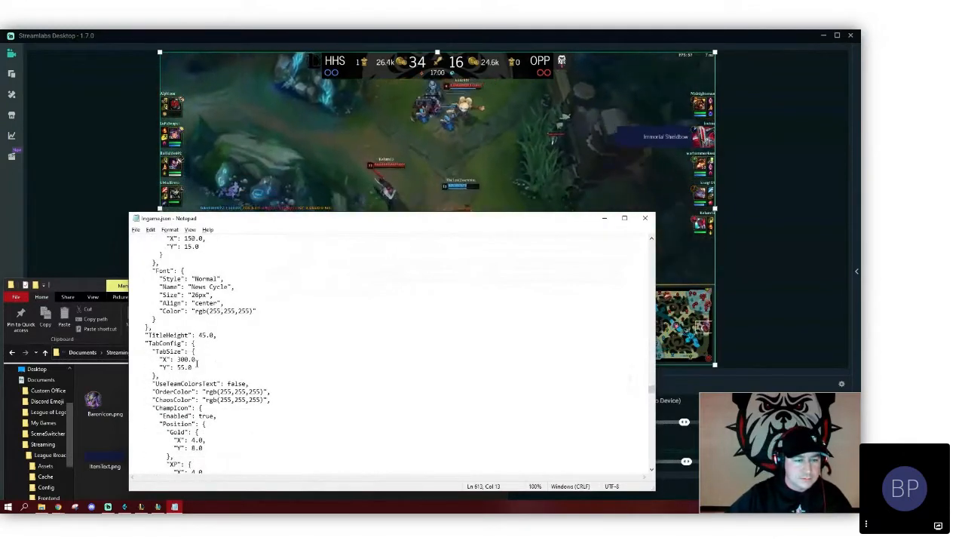
{"action": "scroll", "coordinate": [196, 362], "scroll_direction": "down", "scroll_amount": 1}
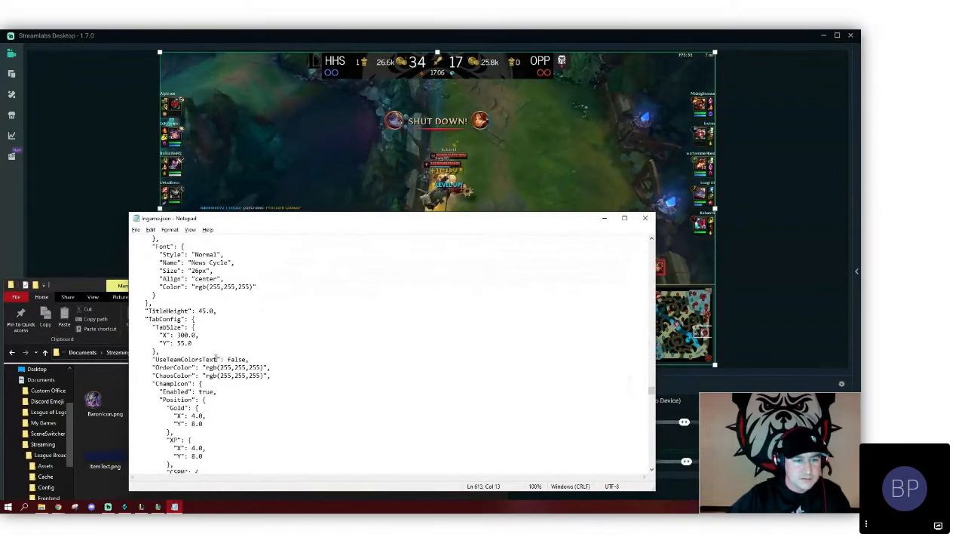
{"action": "scroll", "coordinate": [216, 358], "scroll_direction": "down", "scroll_amount": 2}
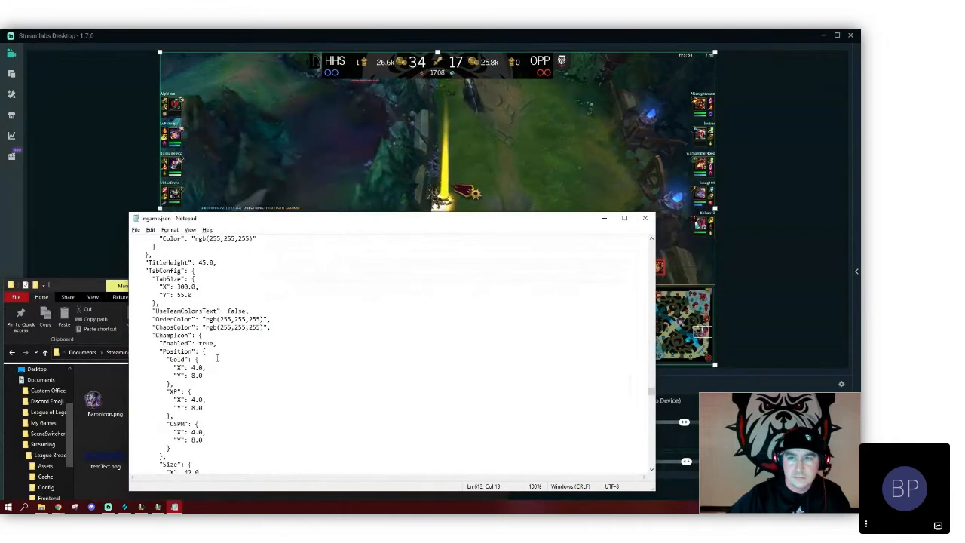
{"action": "scroll", "coordinate": [217, 359], "scroll_direction": "down", "scroll_amount": 7}
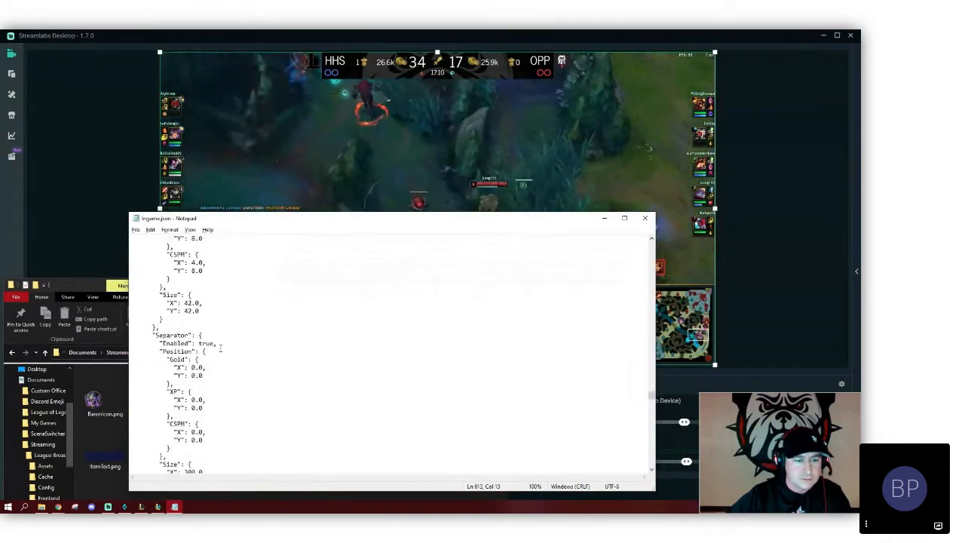
- Look through the InfoPage separator, PlayerName, value and ProgressBar settings down to the Background block
{"action": "scroll", "coordinate": [220, 347], "scroll_direction": "down", "scroll_amount": 12}
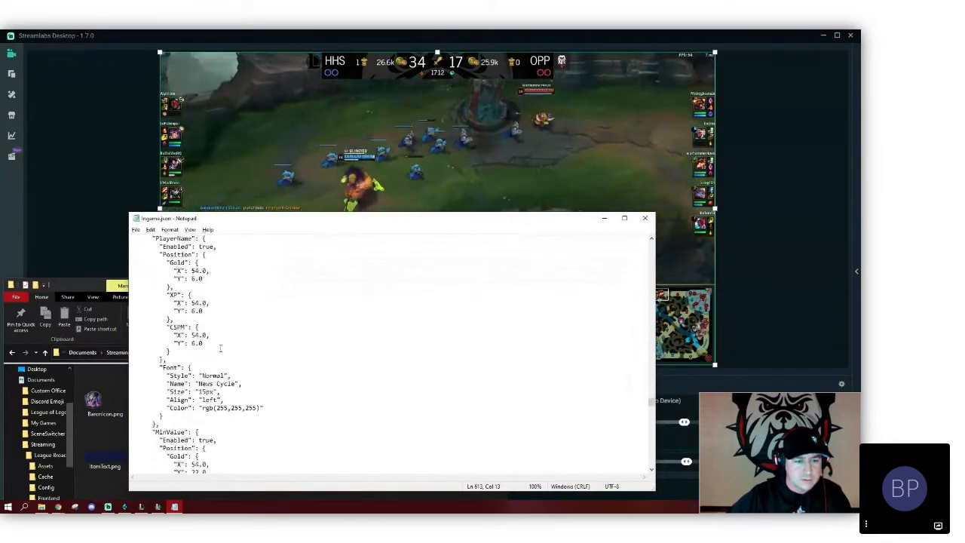
{"action": "scroll", "coordinate": [220, 348], "scroll_direction": "down", "scroll_amount": 11}
{"action": "scroll", "coordinate": [220, 347], "scroll_direction": "down", "scroll_amount": 11}
{"action": "scroll", "coordinate": [220, 348], "scroll_direction": "down", "scroll_amount": 10}
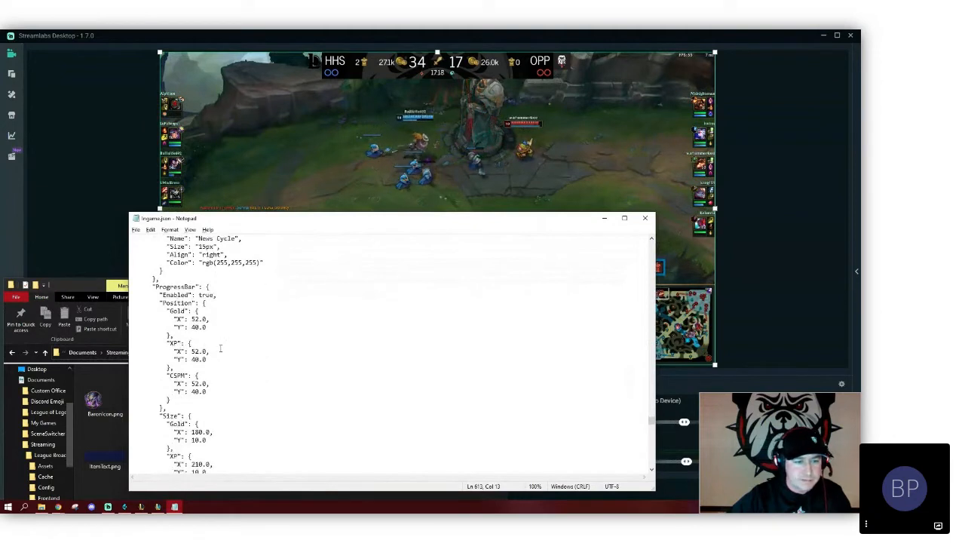
{"action": "scroll", "coordinate": [220, 347], "scroll_direction": "down", "scroll_amount": 6}
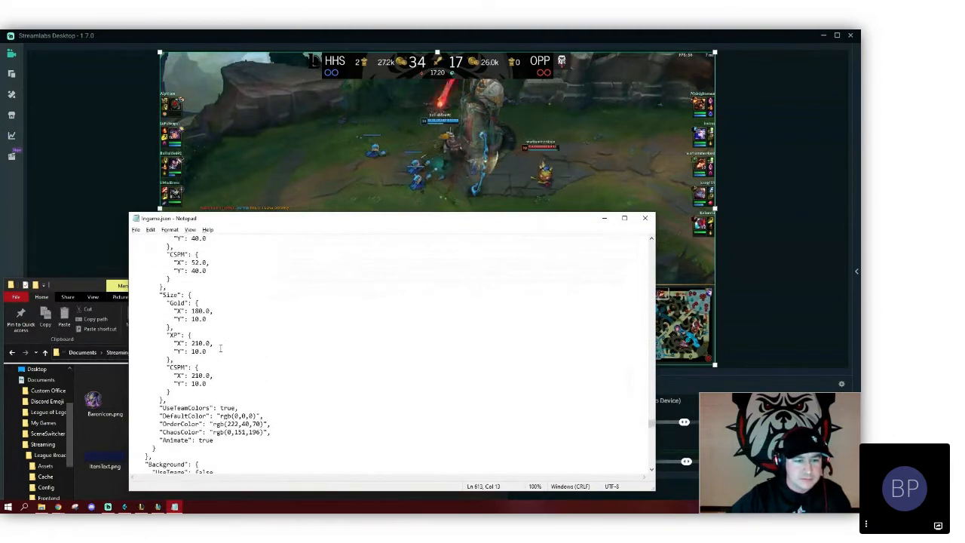
{"action": "scroll", "coordinate": [220, 348], "scroll_direction": "down", "scroll_amount": 1}
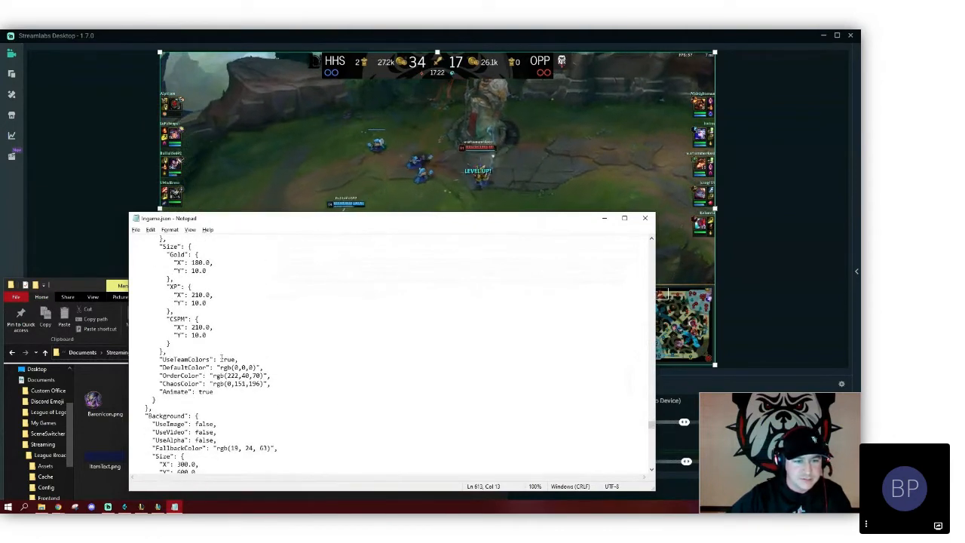
{"action": "scroll", "coordinate": [197, 391], "scroll_direction": "down", "scroll_amount": 1}
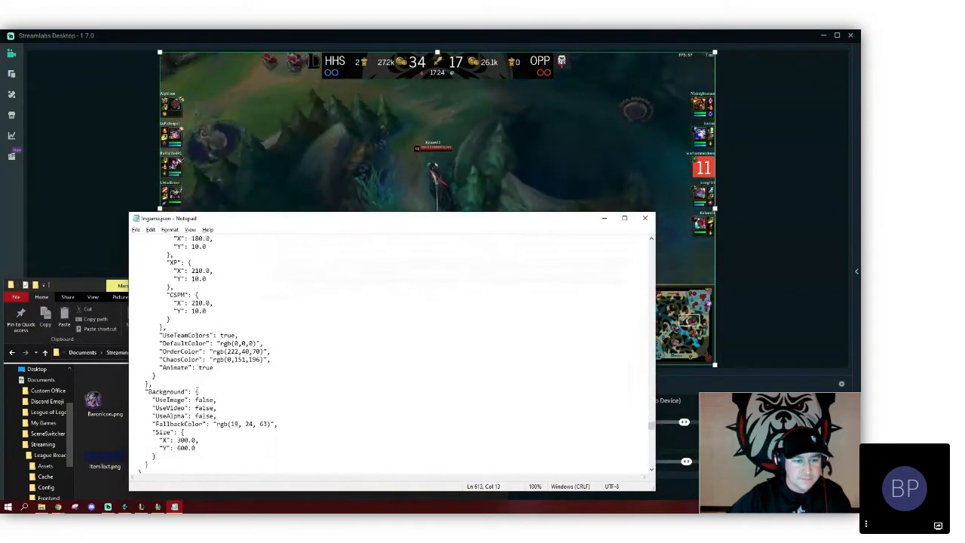
- Set the InfoPage background FallbackColor to rgb(0, 255, 0) and enable the EXP Tab on League Broadcast's Ingame page
{"action": "scroll", "coordinate": [168, 387], "scroll_direction": "down", "scroll_amount": 1}
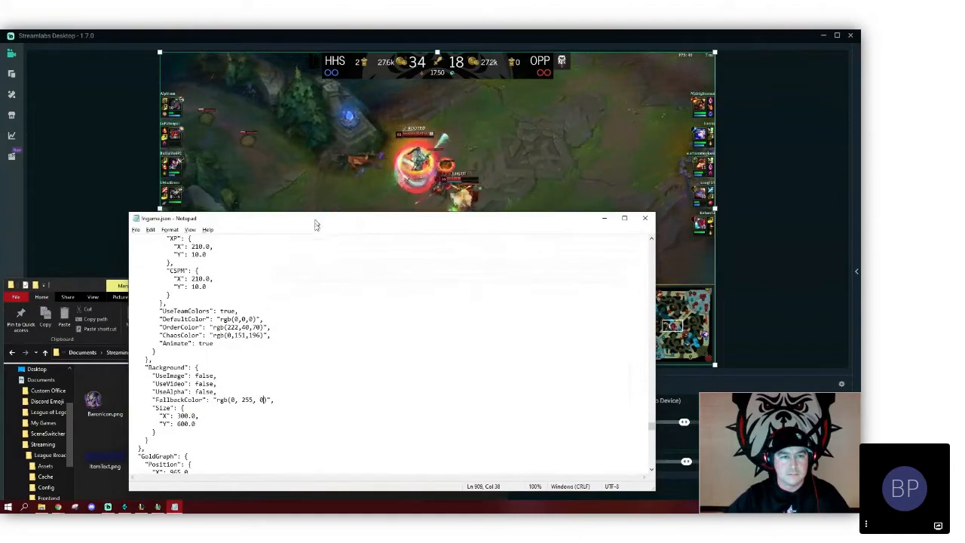
{"action": "left_click_drag", "start_coordinate": [316, 225], "coordinate": [316, 249]}
{"action": "left_click", "coordinate": [123, 507]}
{"action": "left_click_drag", "start_coordinate": [349, 157], "coordinate": [366, 251]}
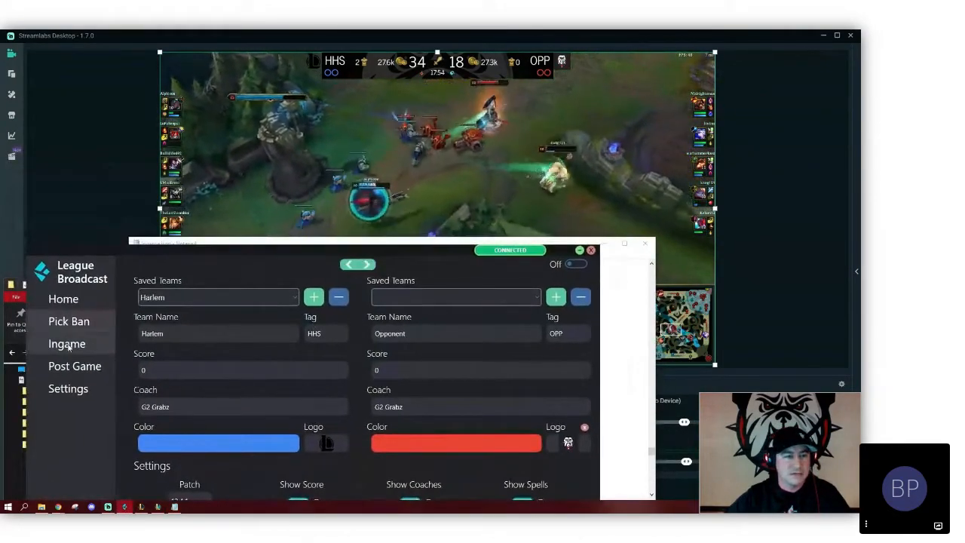
{"action": "left_click", "coordinate": [68, 344]}
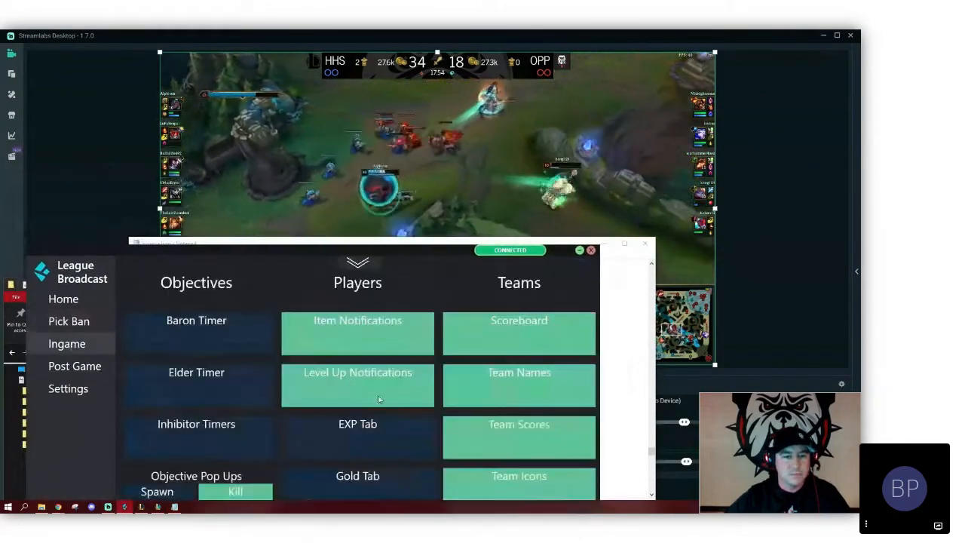
{"action": "left_click", "coordinate": [362, 436]}
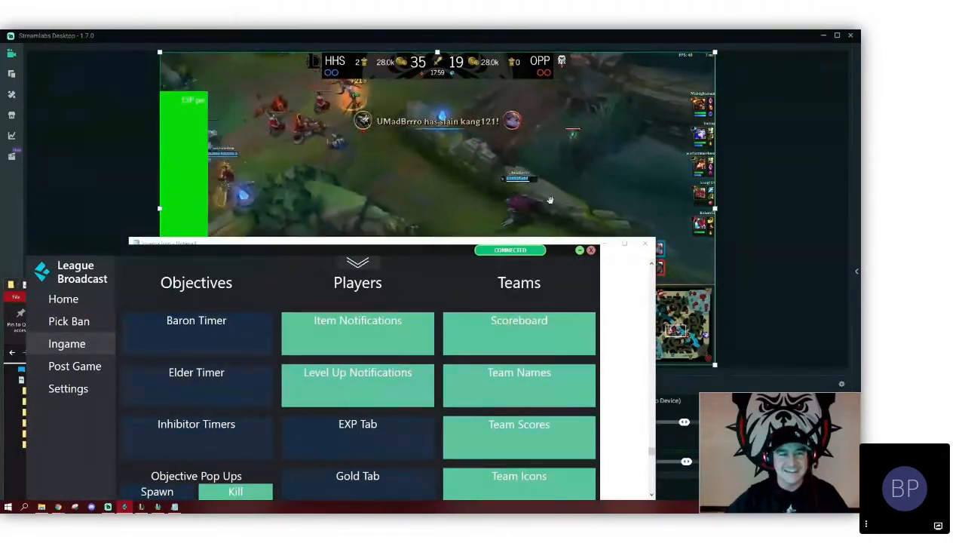
- Set the InfoPage background FallbackColor to rgb(0, 0, 0) in Ingame.json and enable the EXP Tab in League Broadcast
{"action": "left_click", "coordinate": [581, 243]}
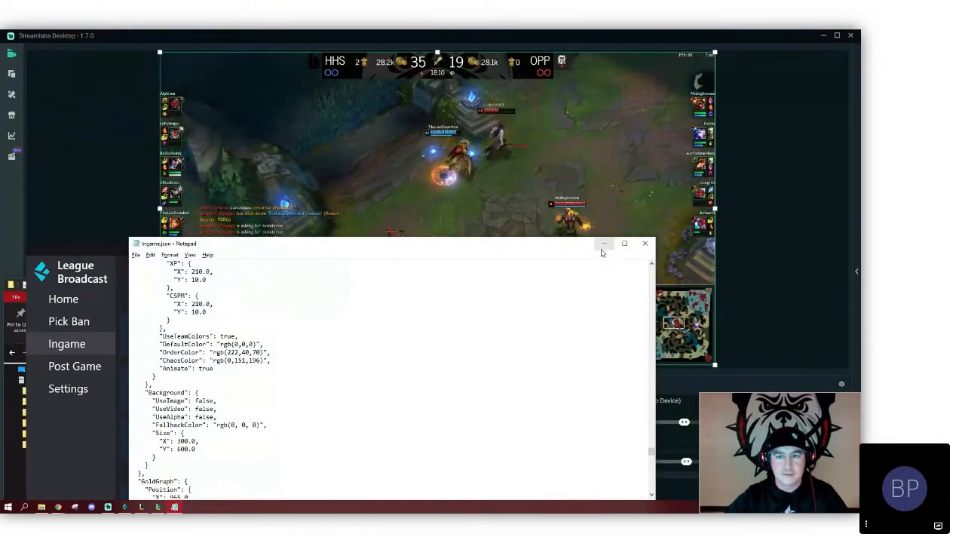
{"action": "left_click", "coordinate": [79, 248]}
{"action": "left_click", "coordinate": [353, 431]}
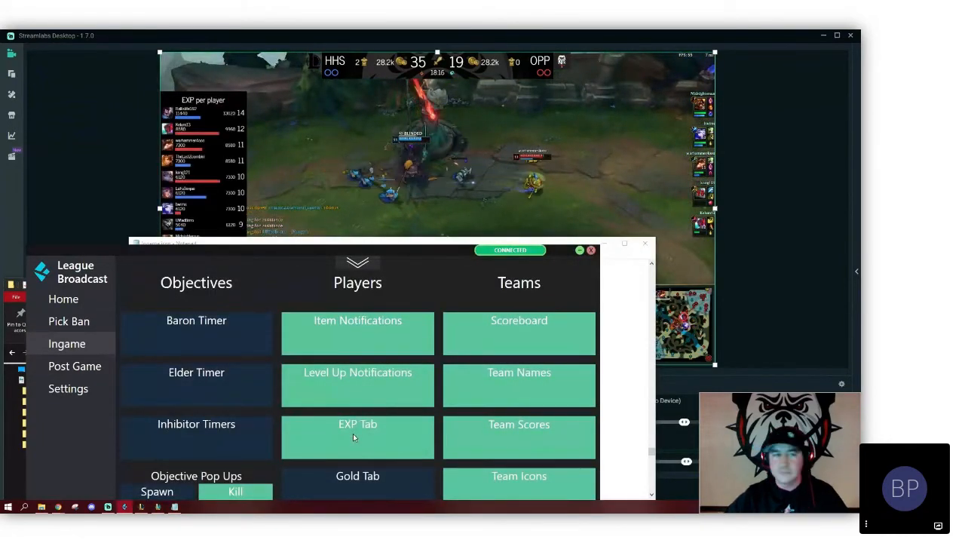
- Minimize the Ingame.json window and toggle the EXP Tab again to refresh the EXP page on the overlay
{"action": "left_click", "coordinate": [620, 275]}
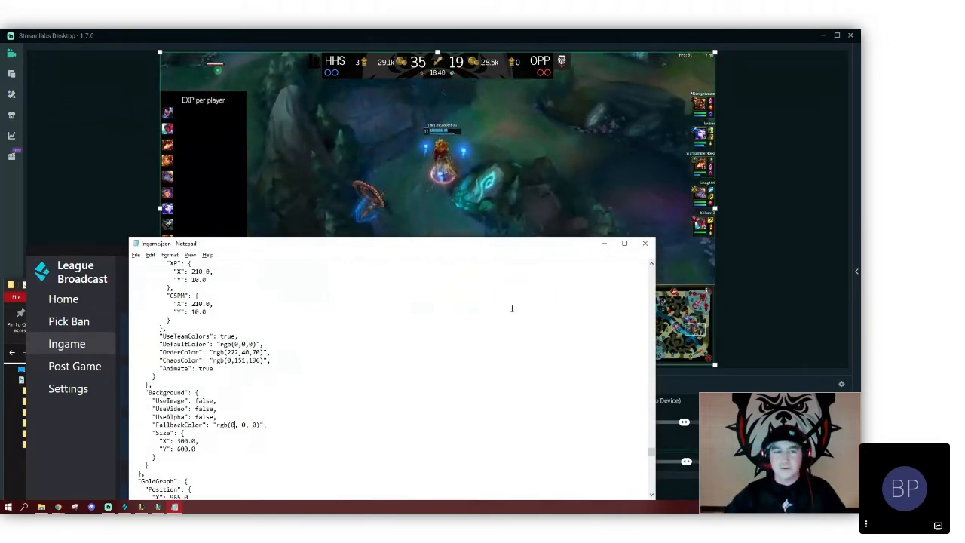
{"action": "left_click", "coordinate": [608, 246]}
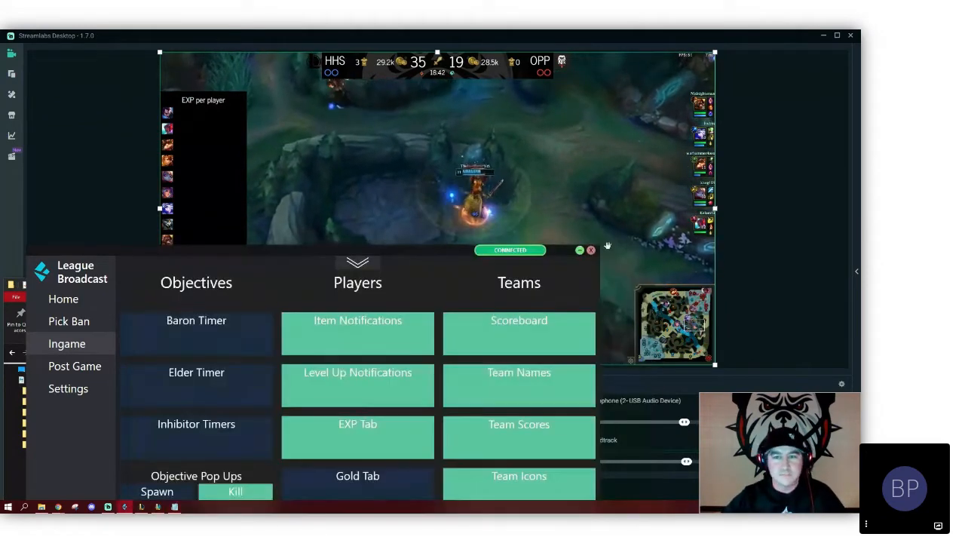
{"action": "left_click", "coordinate": [366, 444]}
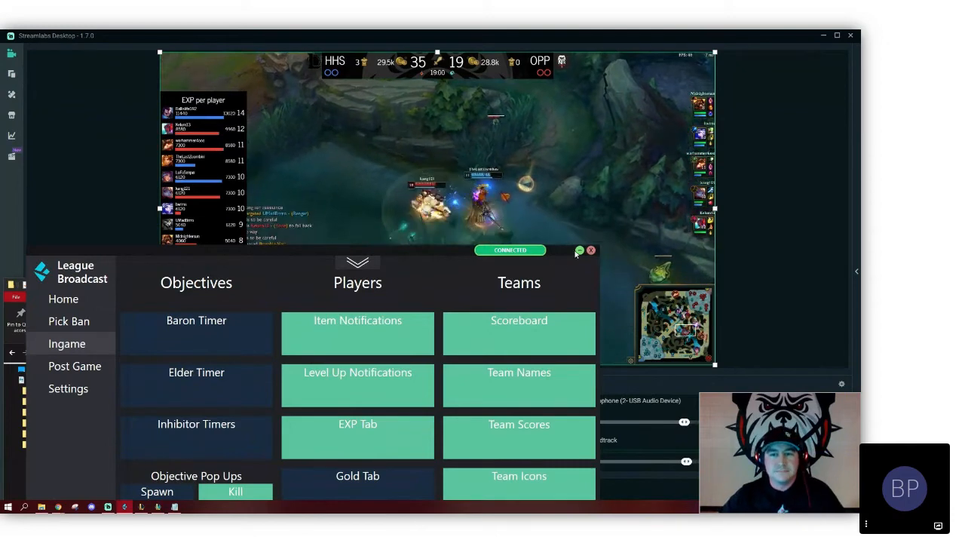
- Expand the team and series settings on the Ingame page and set Series Game Count to Bo2
{"action": "left_click_drag", "start_coordinate": [371, 254], "coordinate": [345, 245]}
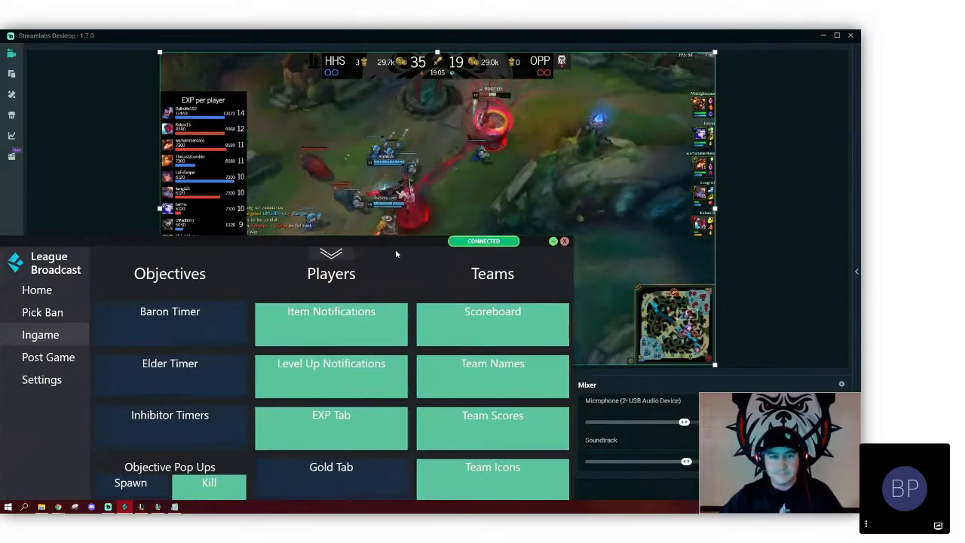
{"action": "left_click", "coordinate": [334, 254]}
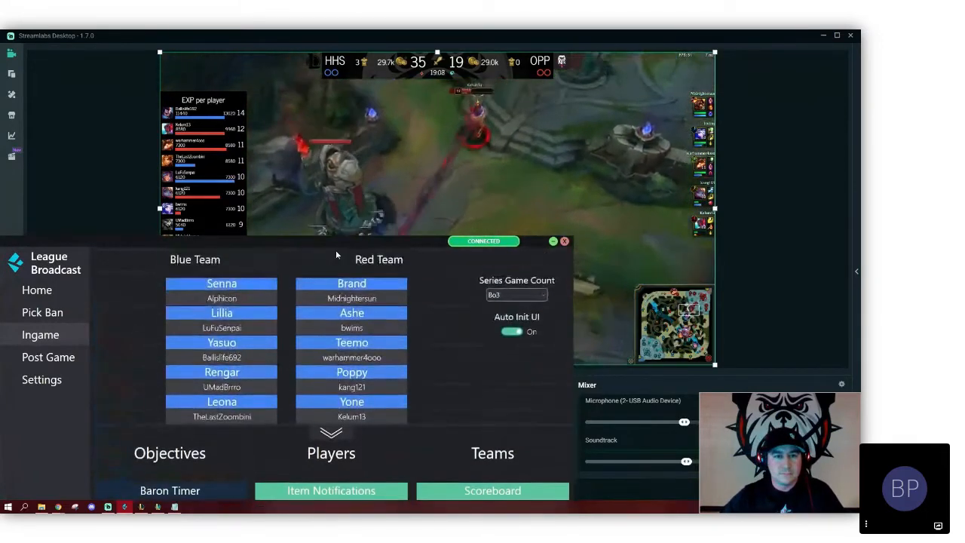
{"action": "left_click_drag", "start_coordinate": [332, 240], "coordinate": [342, 193]}
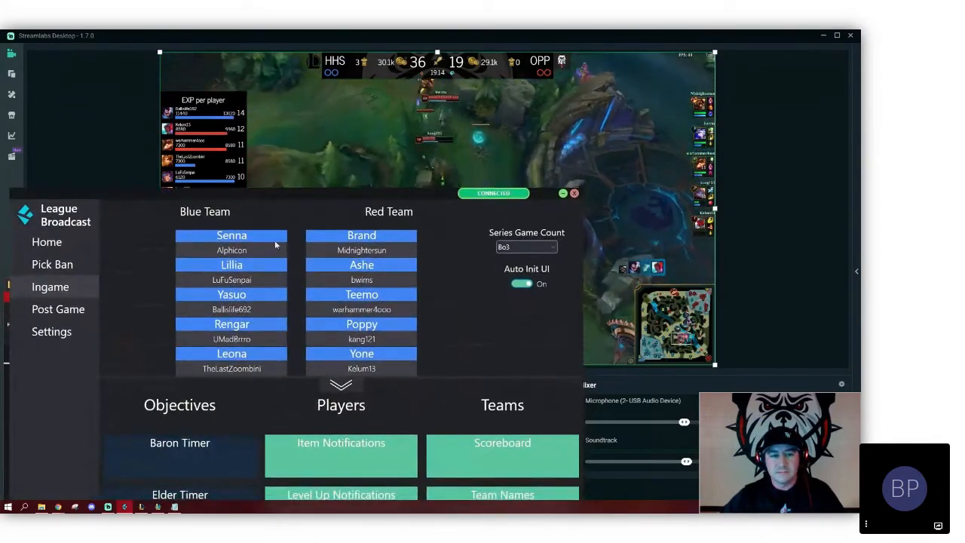
{"action": "left_click", "coordinate": [526, 248]}
{"action": "left_click", "coordinate": [521, 271]}
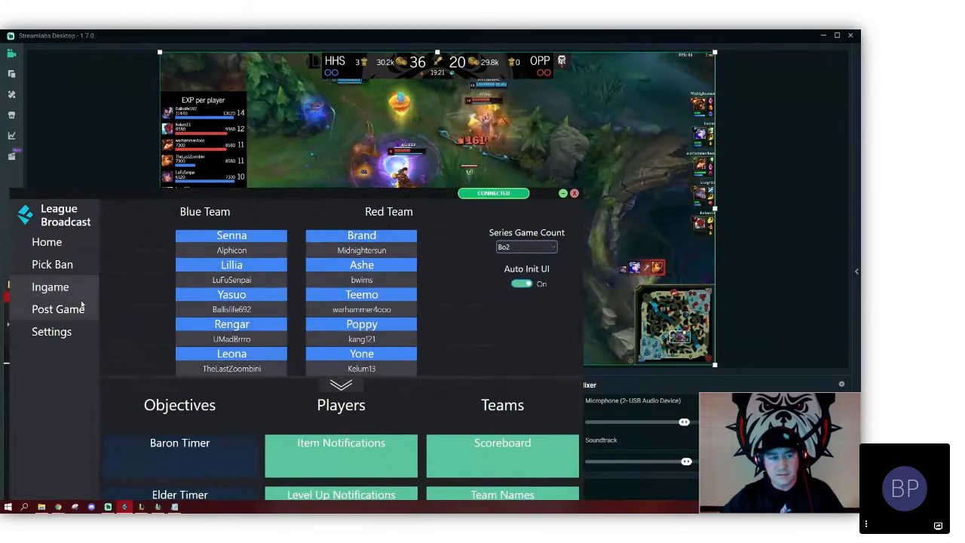
- Set the blue team's score to 1 on the Pick Ban page
{"action": "left_click", "coordinate": [56, 265]}
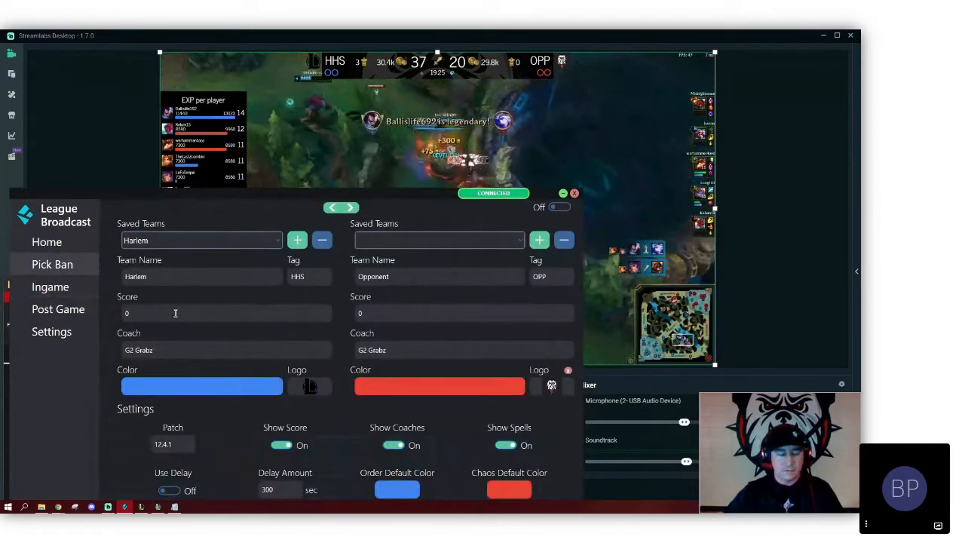
{"action": "key", "text": "BackSpace"}
{"action": "type", "text": "1"}
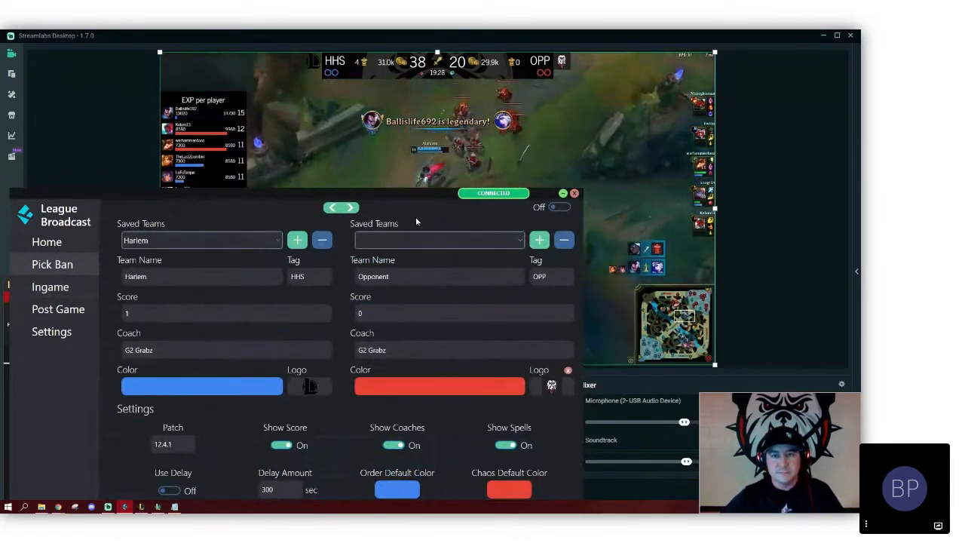
{"action": "left_click", "coordinate": [367, 313]}
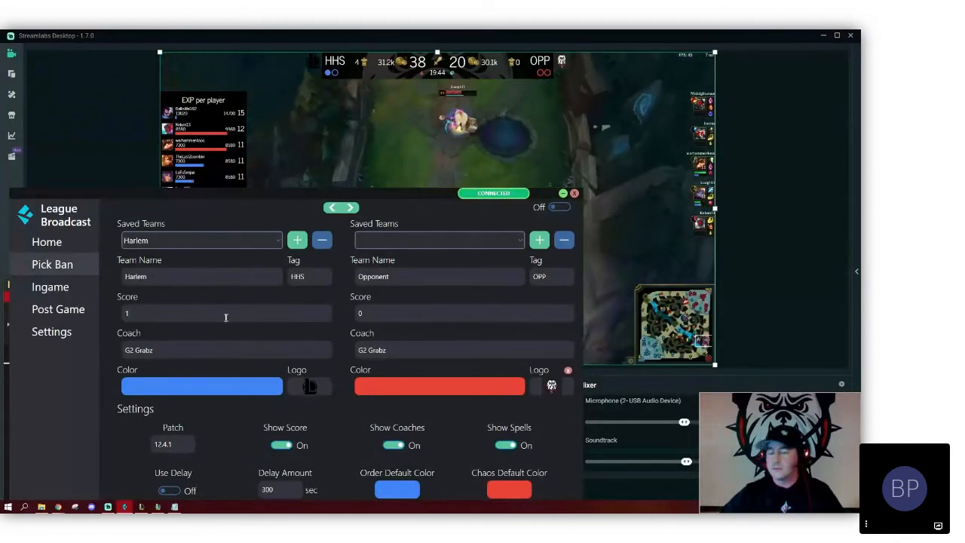
- Clear the blue team's score and return to the overlay toggles for objectives, players and teams on the Ingame page
{"action": "left_click", "coordinate": [158, 311]}
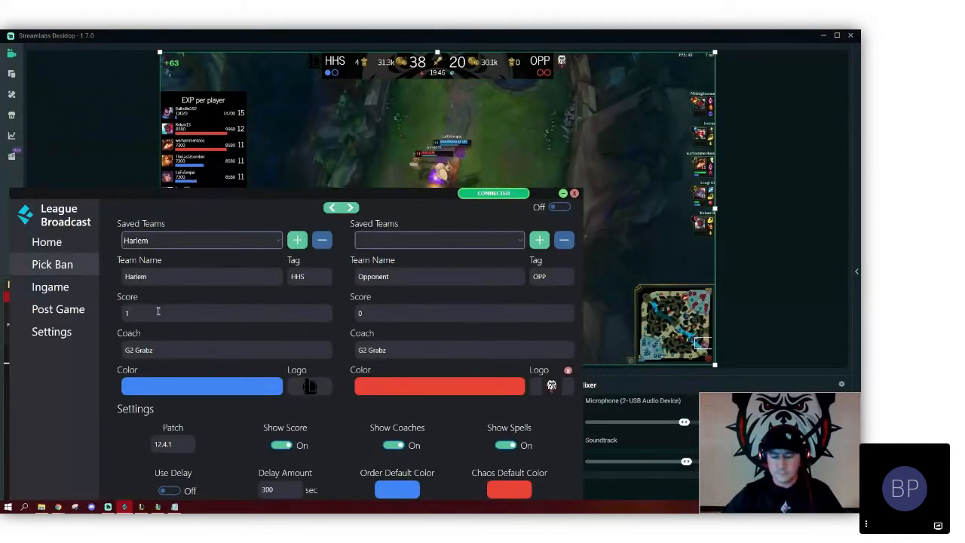
{"action": "key", "text": "BackSpace"}
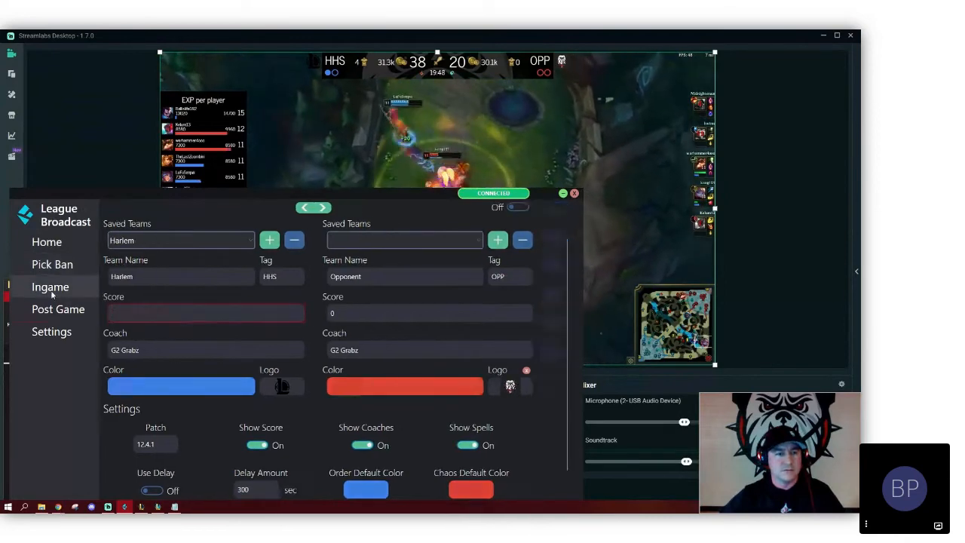
{"action": "left_click", "coordinate": [50, 288]}
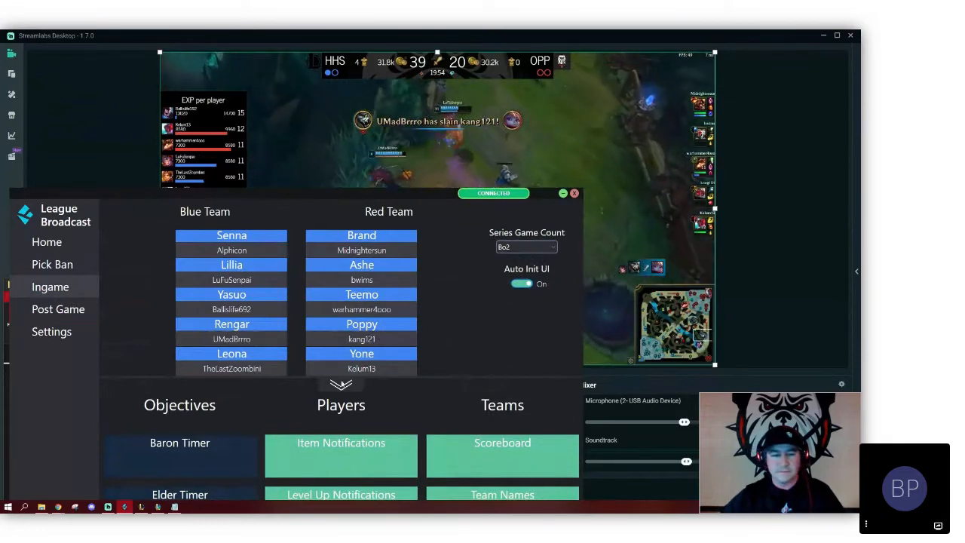
{"action": "scroll", "coordinate": [348, 386], "scroll_direction": "down", "scroll_amount": 1}
{"action": "scroll", "coordinate": [348, 386], "scroll_direction": "down", "scroll_amount": 2}
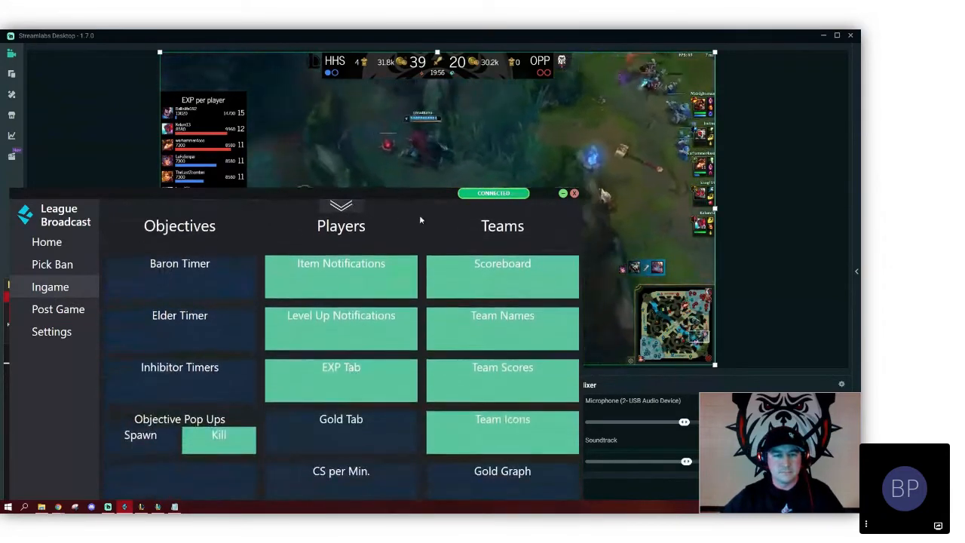
{"action": "mouse_move", "coordinate": [424, 190]}
{"action": "left_mouse_down"}
{"action": "mouse_move", "coordinate": [424, 169]}
{"action": "mouse_move", "coordinate": [417, 186]}
{"action": "left_mouse_up"}
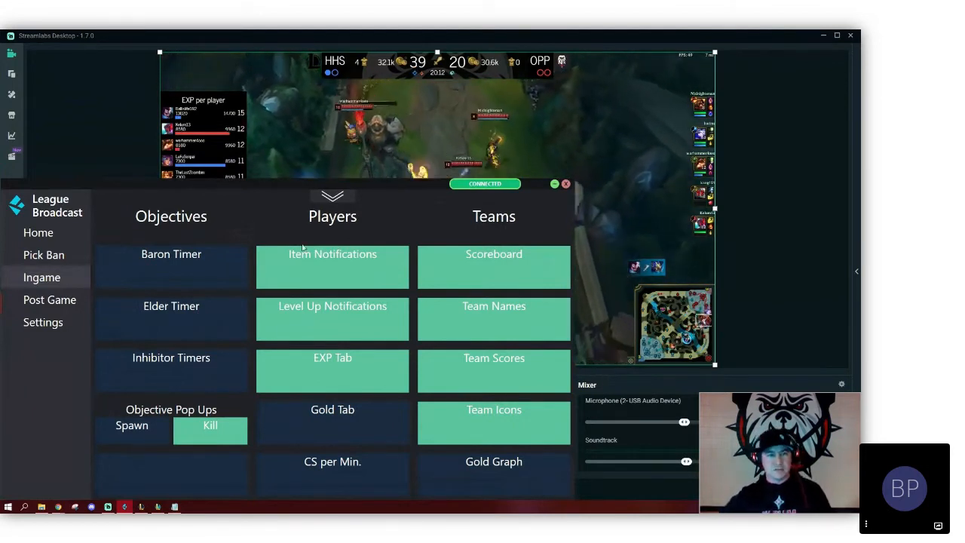
- Switch to File Explorer and locate Ingame.json in the League Broadcast Config folder
{"action": "left_click", "coordinate": [42, 507]}
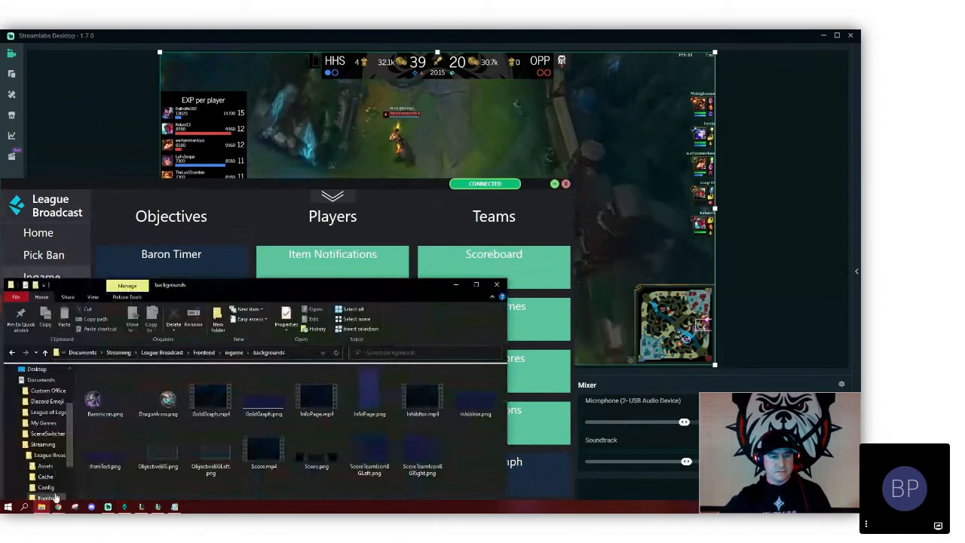
{"action": "left_click_drag", "start_coordinate": [232, 284], "coordinate": [262, 152]}
{"action": "left_click", "coordinate": [197, 222]}
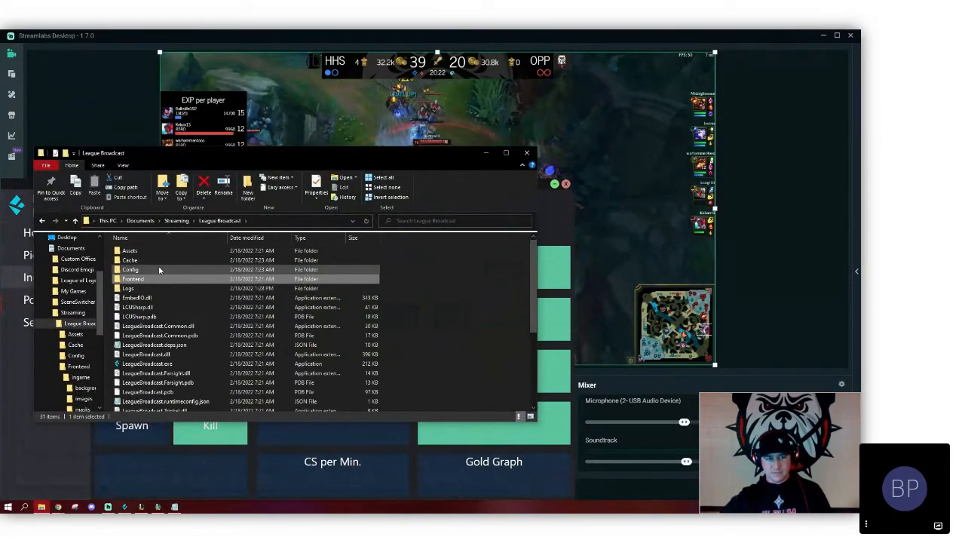
{"action": "double_click", "coordinate": [159, 269]}
{"action": "left_click", "coordinate": [154, 270]}
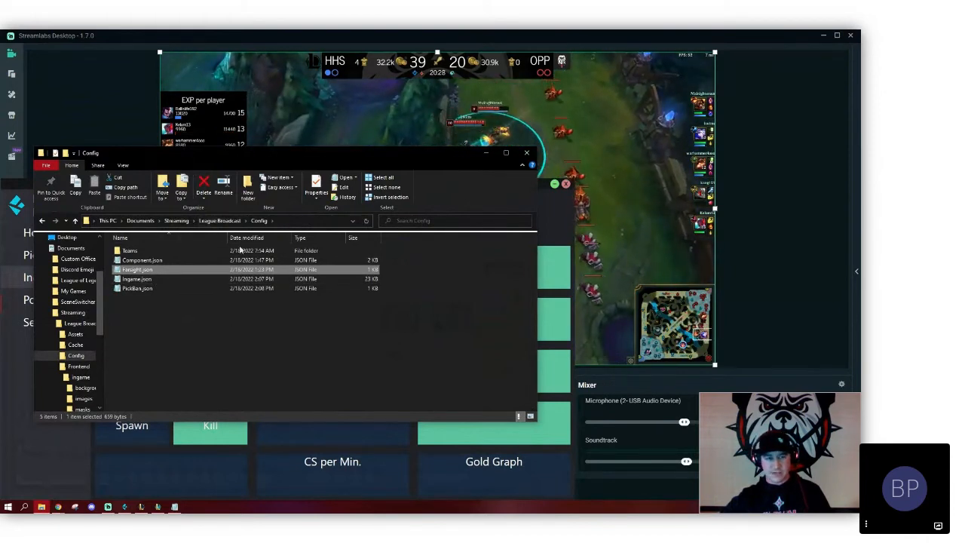
{"action": "left_click", "coordinate": [157, 280]}
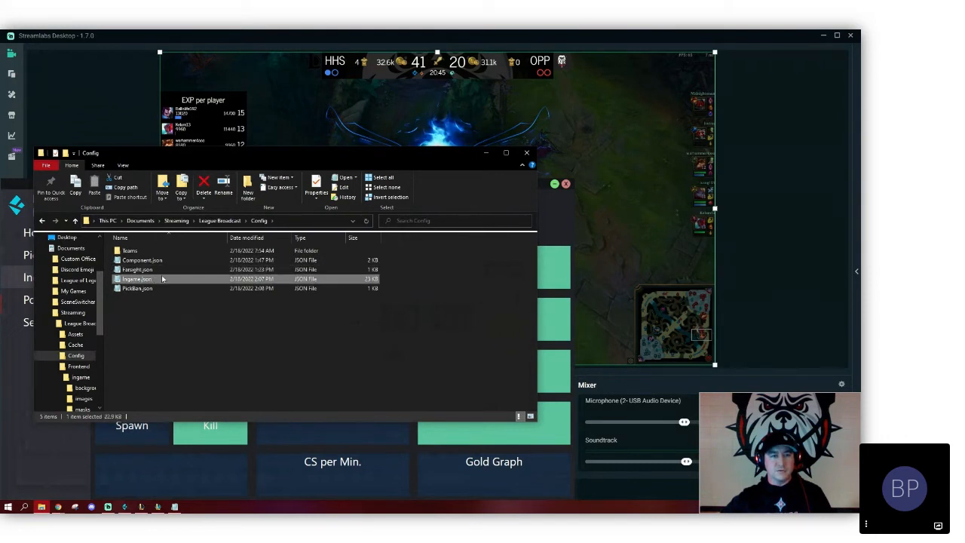
- Go back to the League Broadcast folder and open the ingame folder inside Frontend
{"action": "left_click", "coordinate": [229, 222]}
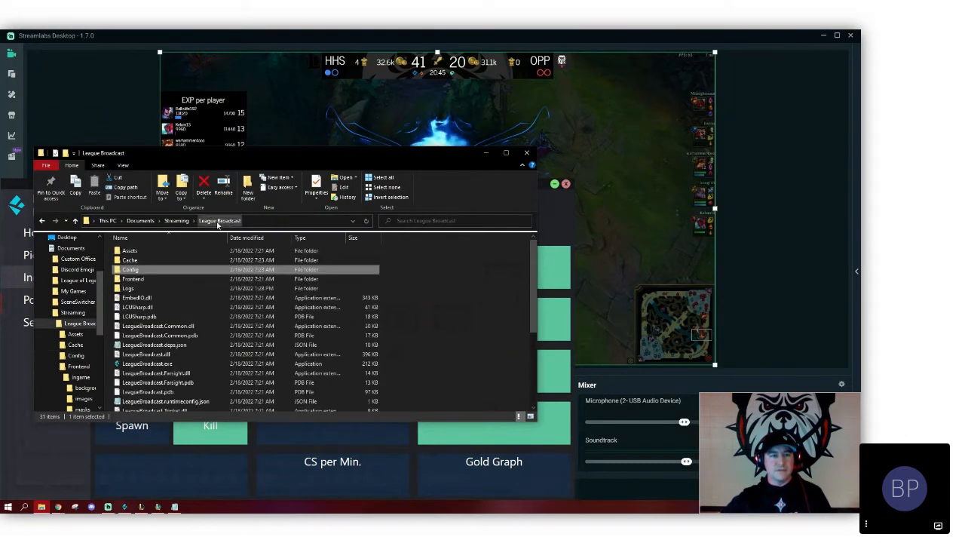
{"action": "double_click", "coordinate": [158, 278]}
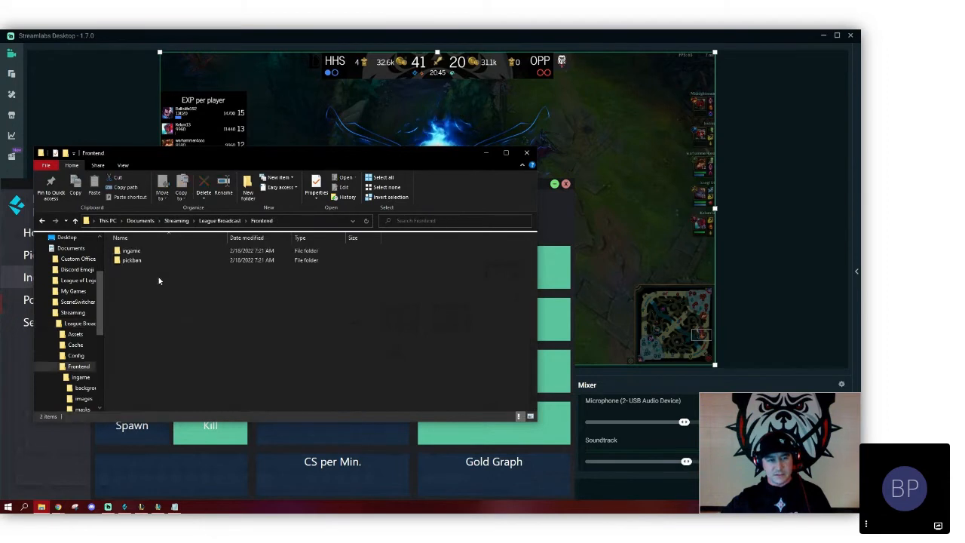
{"action": "double_click", "coordinate": [162, 257]}
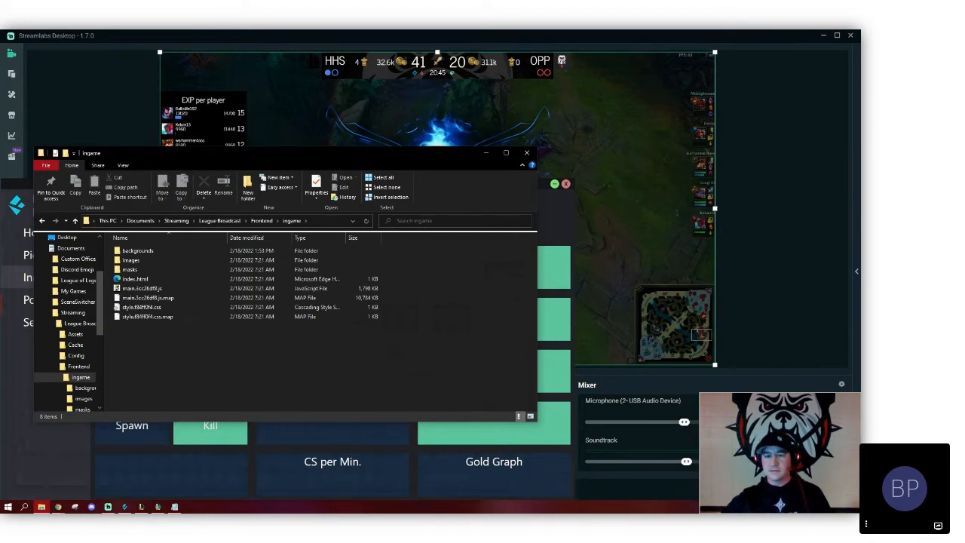
- Switch to Streamlabs Desktop, refresh the cache of the Browser Source's current page, and pause the game replay
{"action": "left_click", "coordinate": [711, 385]}
{"action": "double_click", "coordinate": [454, 405]}
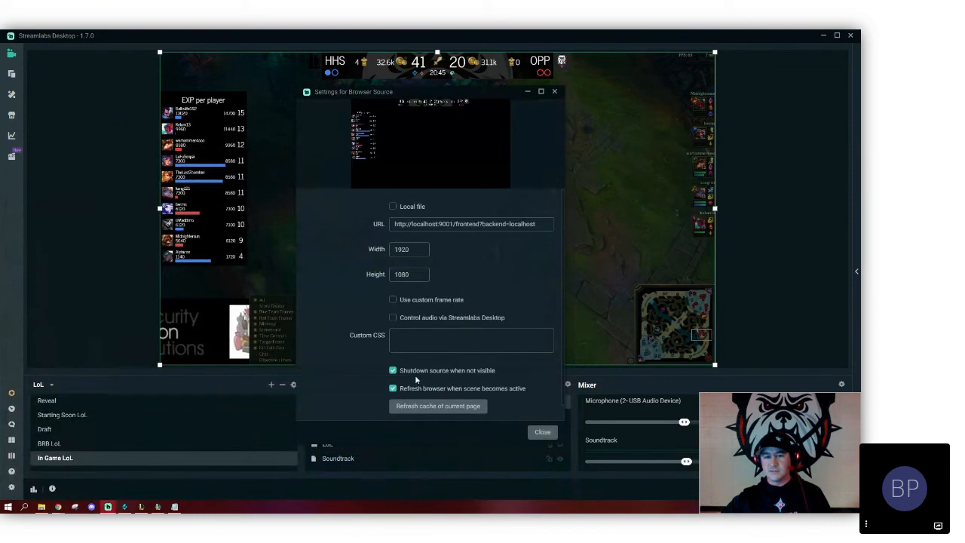
{"action": "left_click", "coordinate": [393, 388]}
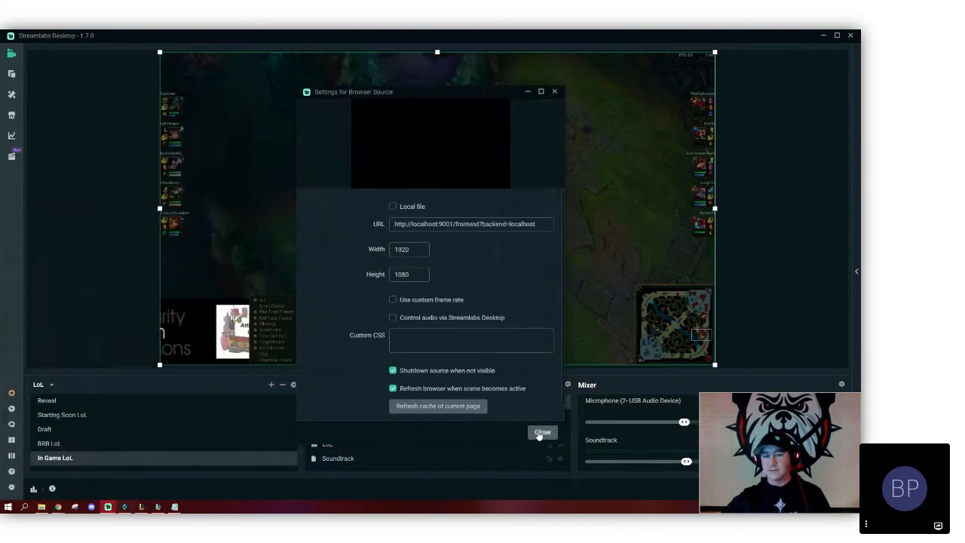
{"action": "left_click", "coordinate": [542, 432]}
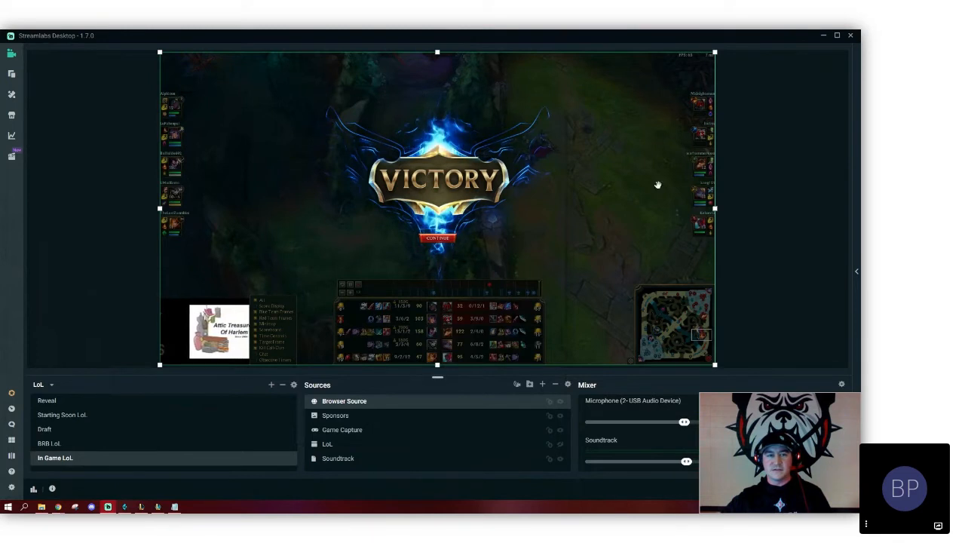
{"action": "left_click", "coordinate": [784, 177]}
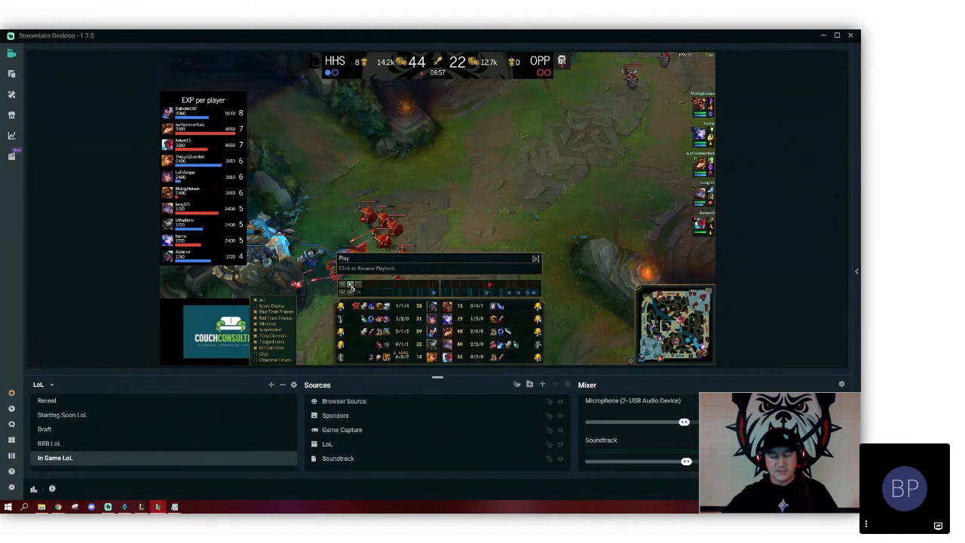
{"action": "left_click", "coordinate": [350, 286]}
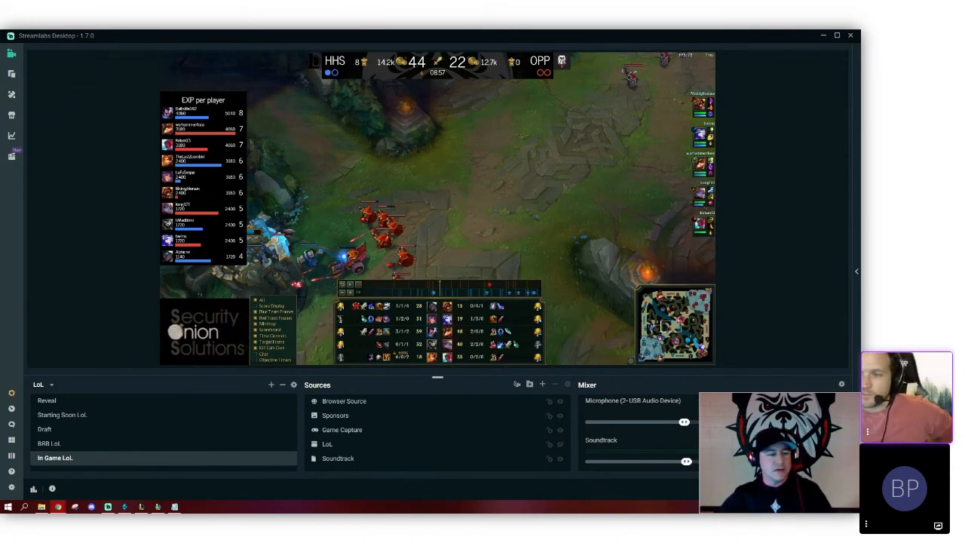
- Review the LeagueBroadcast README on GitHub, from installation and usage down to roadmap and license, and return to Streamlabs Desktop
{"action": "left_click", "coordinate": [59, 507]}
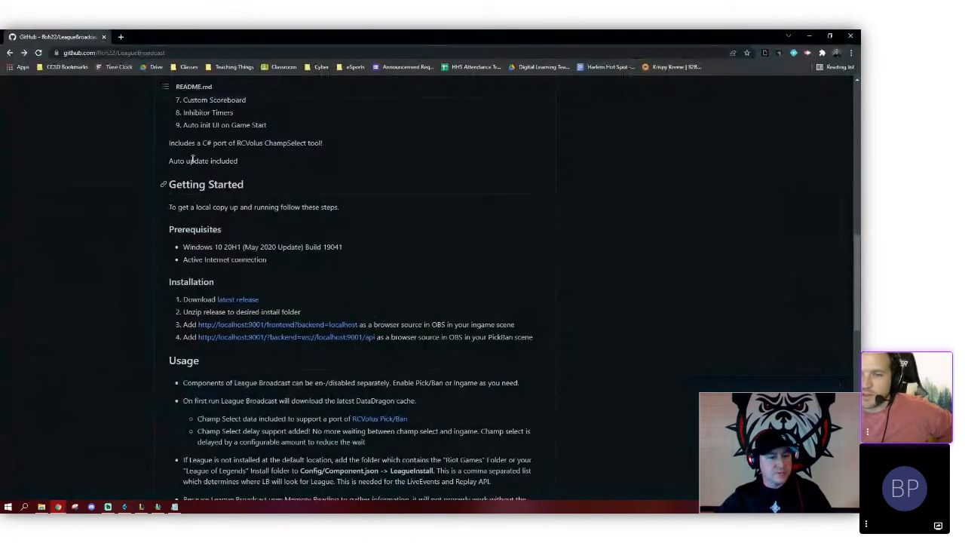
{"action": "scroll", "coordinate": [332, 271], "scroll_direction": "down", "scroll_amount": 15}
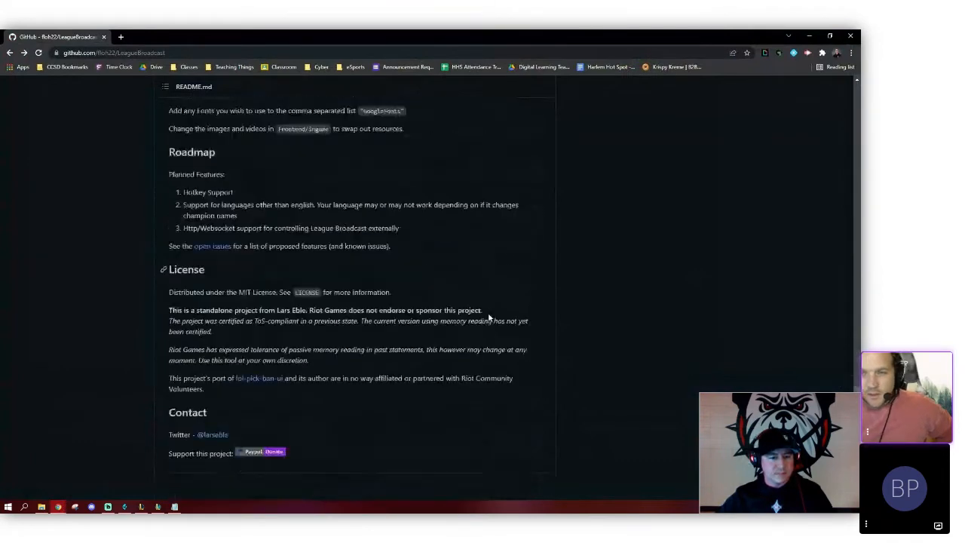
{"action": "scroll", "coordinate": [488, 317], "scroll_direction": "down", "scroll_amount": 1}
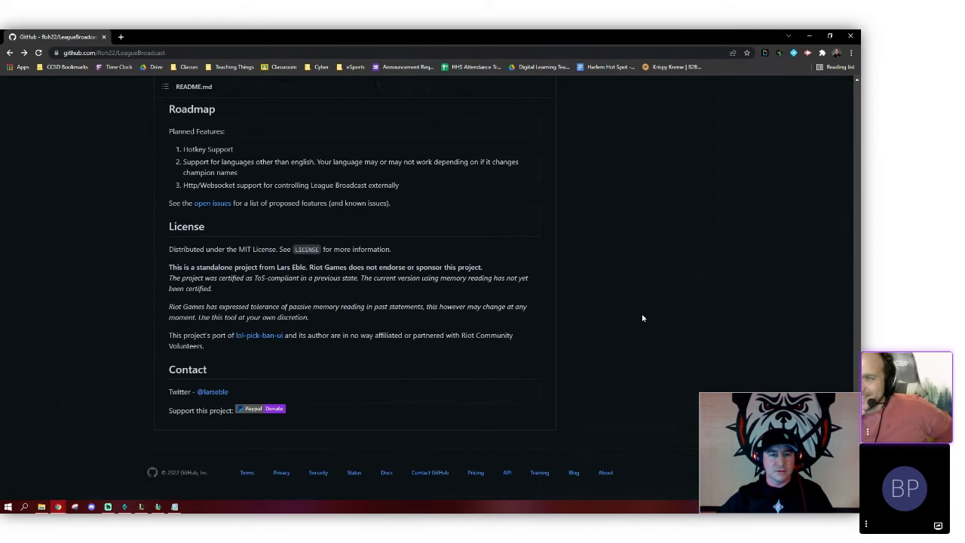
{"action": "scroll", "coordinate": [654, 321], "scroll_direction": "up", "scroll_amount": 7}
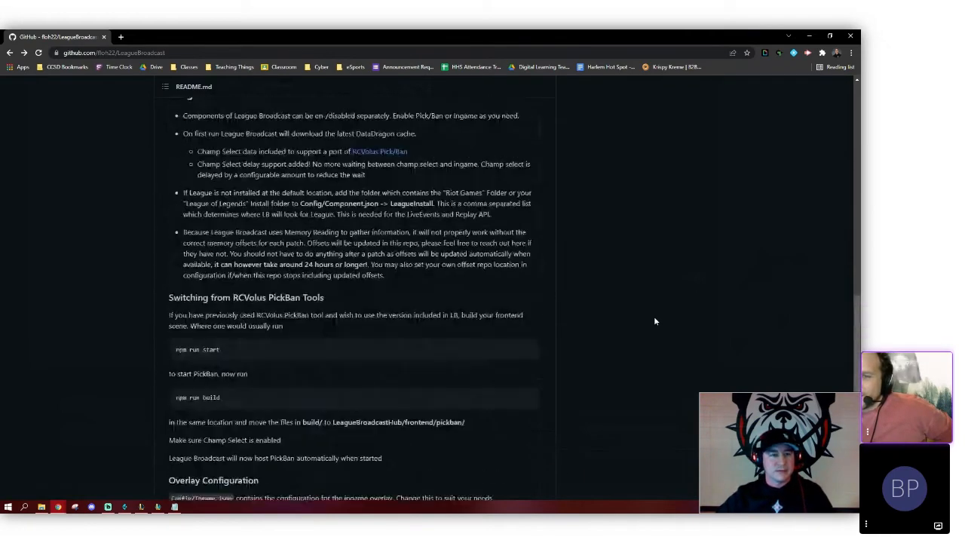
{"action": "scroll", "coordinate": [655, 321], "scroll_direction": "up", "scroll_amount": 3}
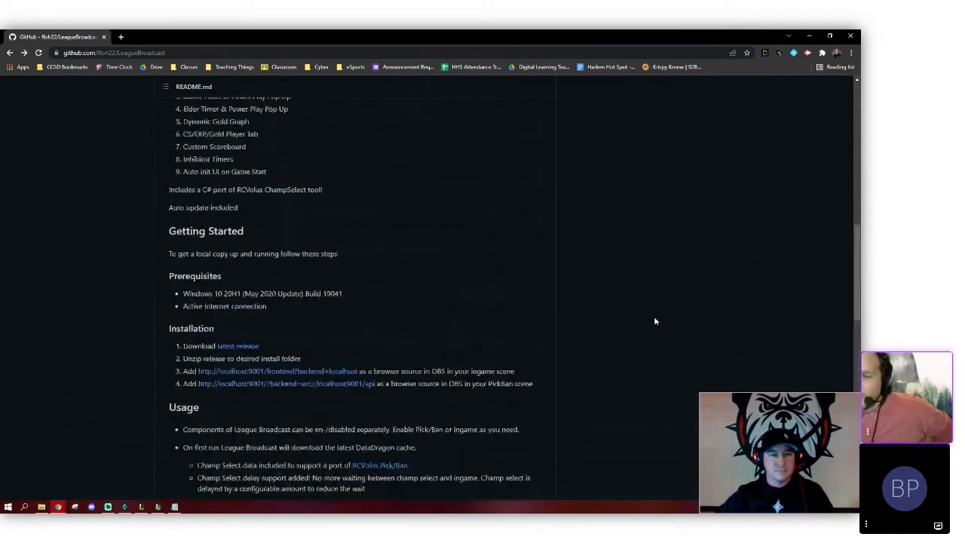
{"action": "mouse_move", "coordinate": [108, 507]}
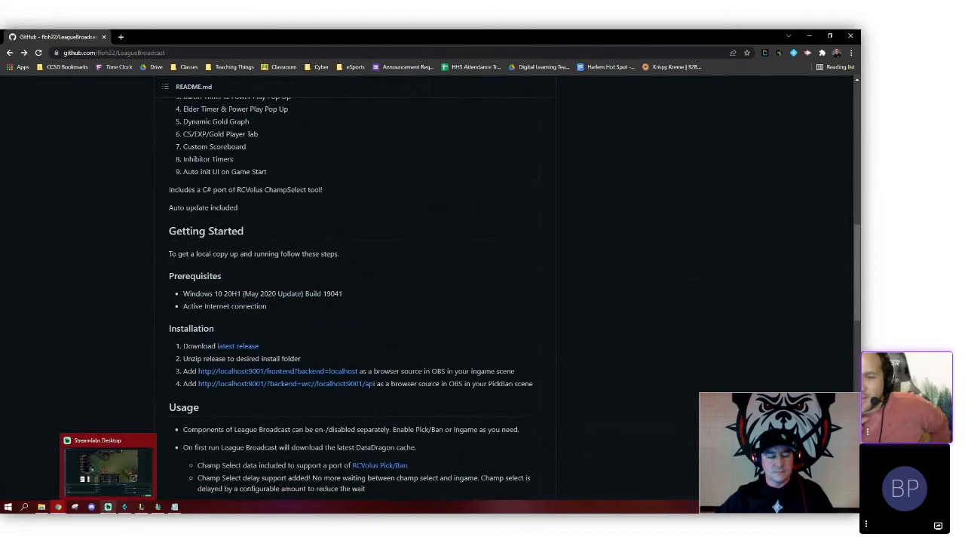
{"action": "left_click", "coordinate": [108, 508]}
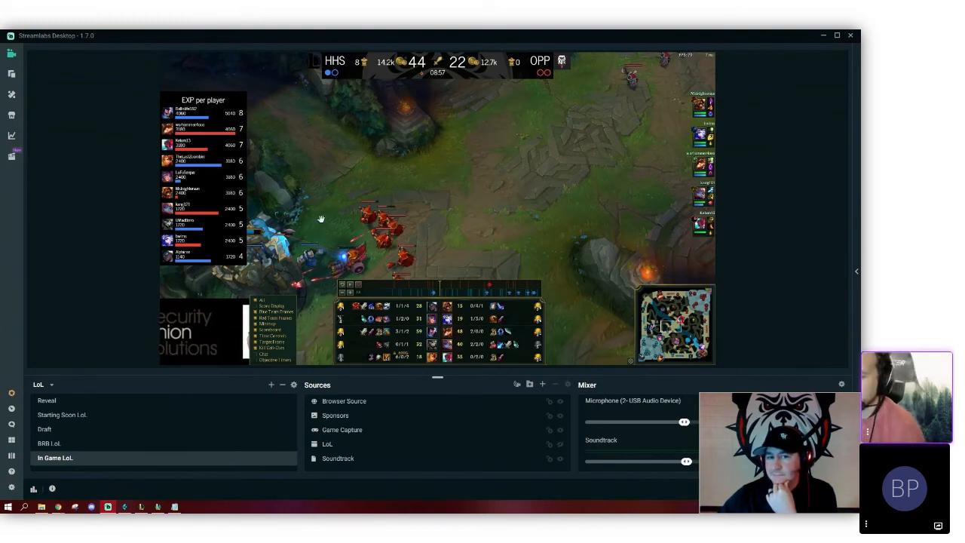
- Switch to League Broadcast, view the team settings on the Pick Ban page, and turn off the EXP Tab on the Ingame page
{"action": "left_click", "coordinate": [125, 507]}
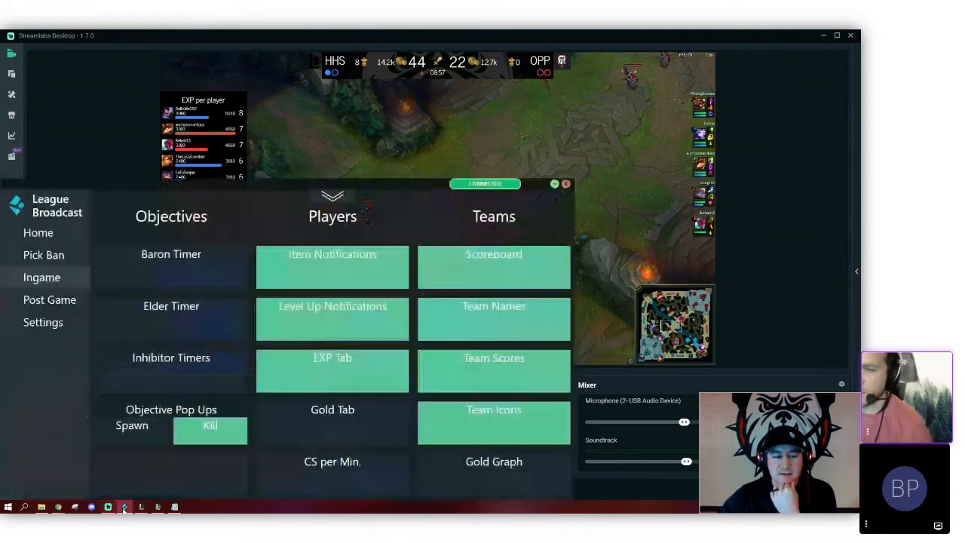
{"action": "left_click_drag", "start_coordinate": [320, 184], "coordinate": [340, 141]}
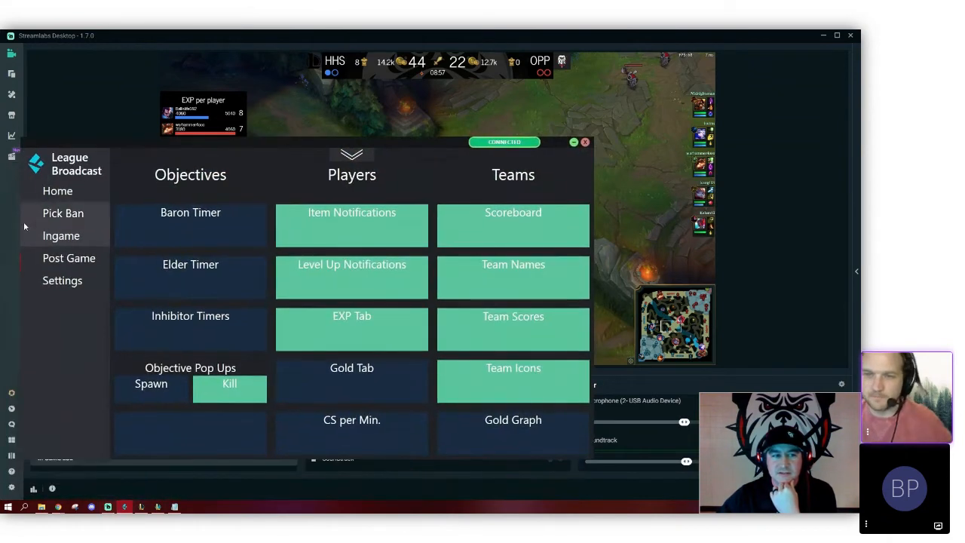
{"action": "left_click", "coordinate": [25, 218]}
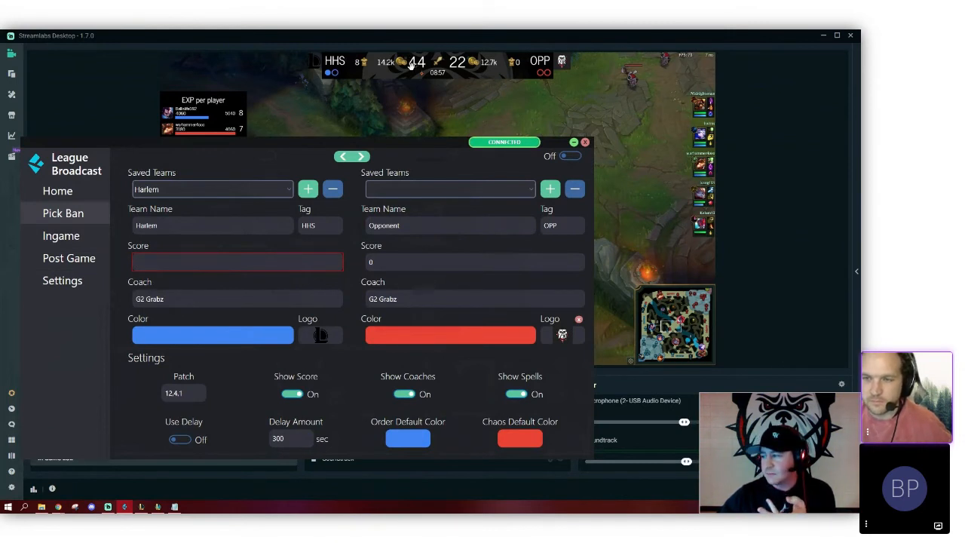
{"action": "left_click", "coordinate": [65, 239]}
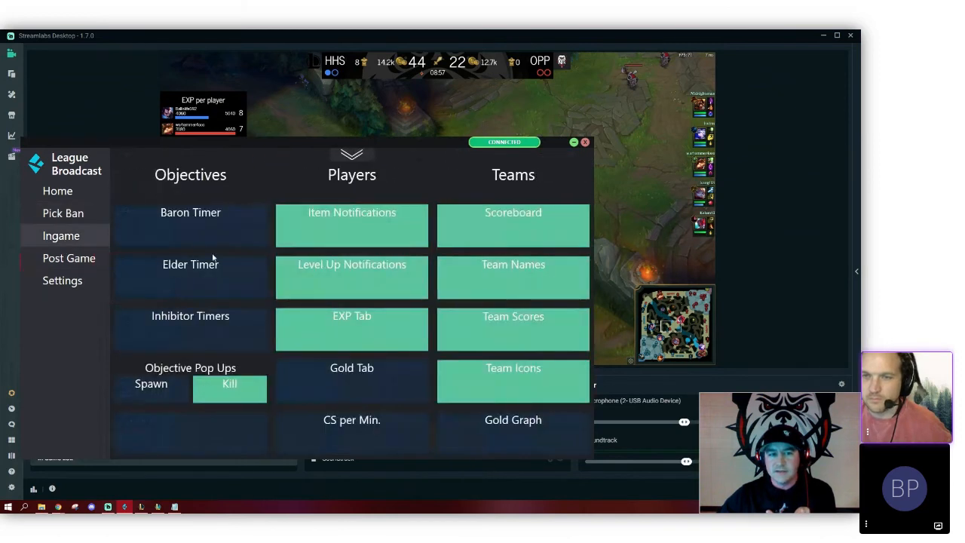
{"action": "left_click", "coordinate": [358, 332]}
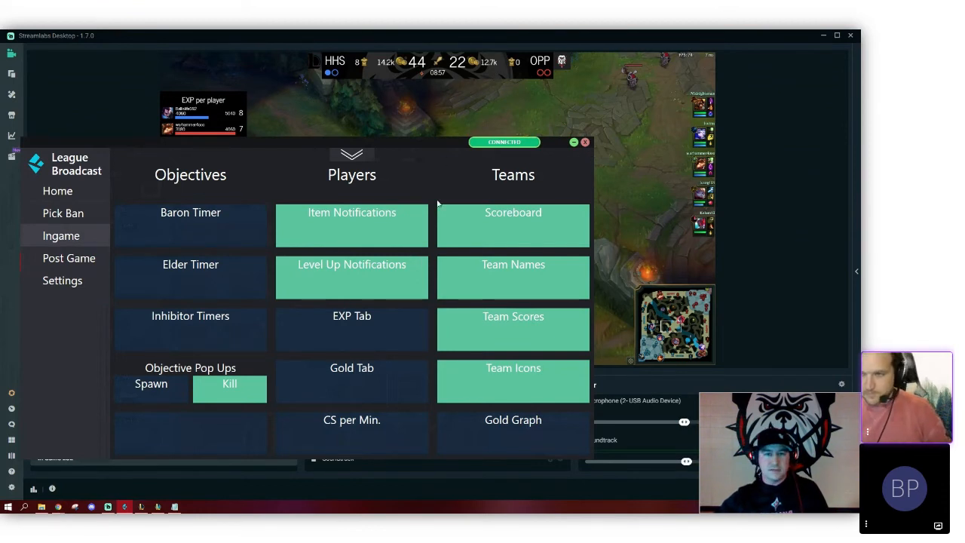
- Minimize League Broadcast and switch Streamlabs Desktop to the Starting Soon LoL scene
{"action": "left_click", "coordinate": [574, 142]}
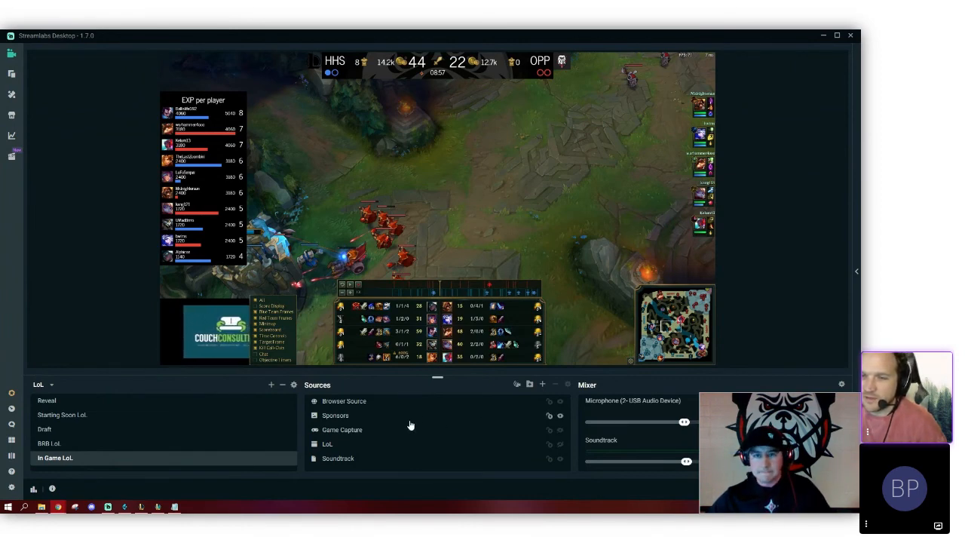
{"action": "left_click", "coordinate": [85, 417]}
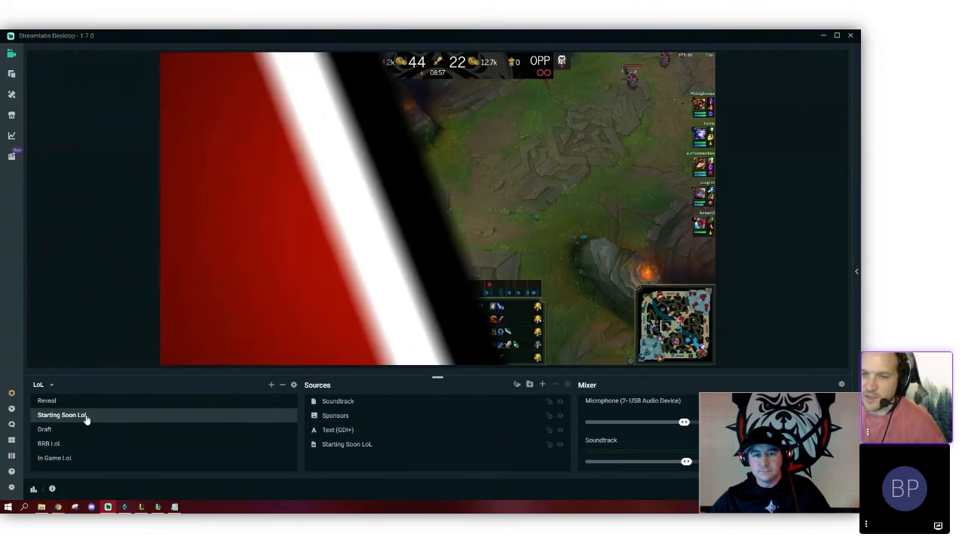